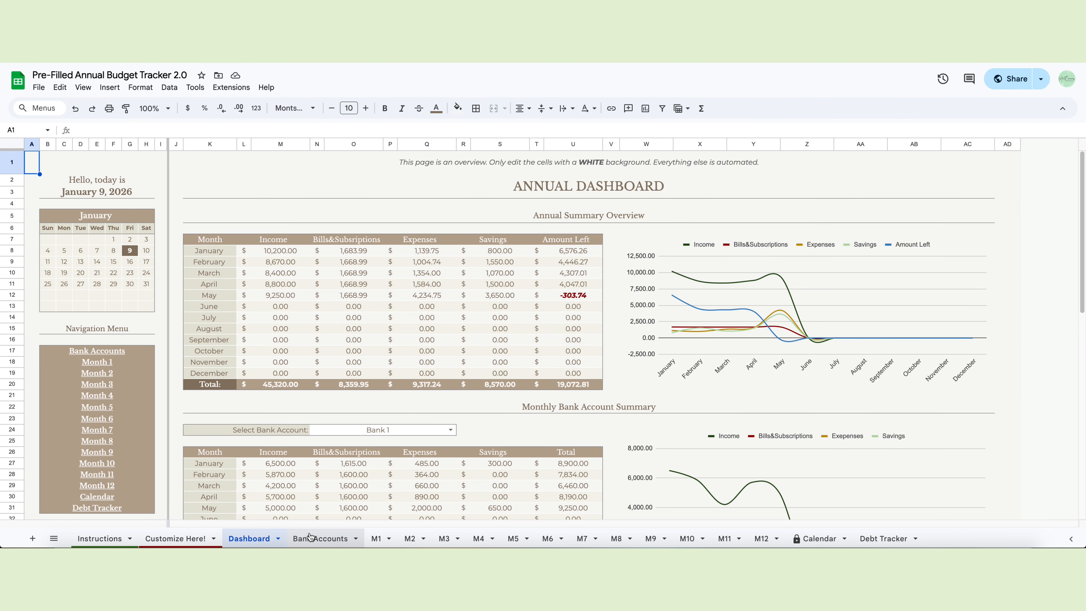
Look through the Bank Accounts, M1, Calendar and Customize Here! sheets of the pre-filled annual budget tracker.
left_click(310, 537)
left_click(371, 540)
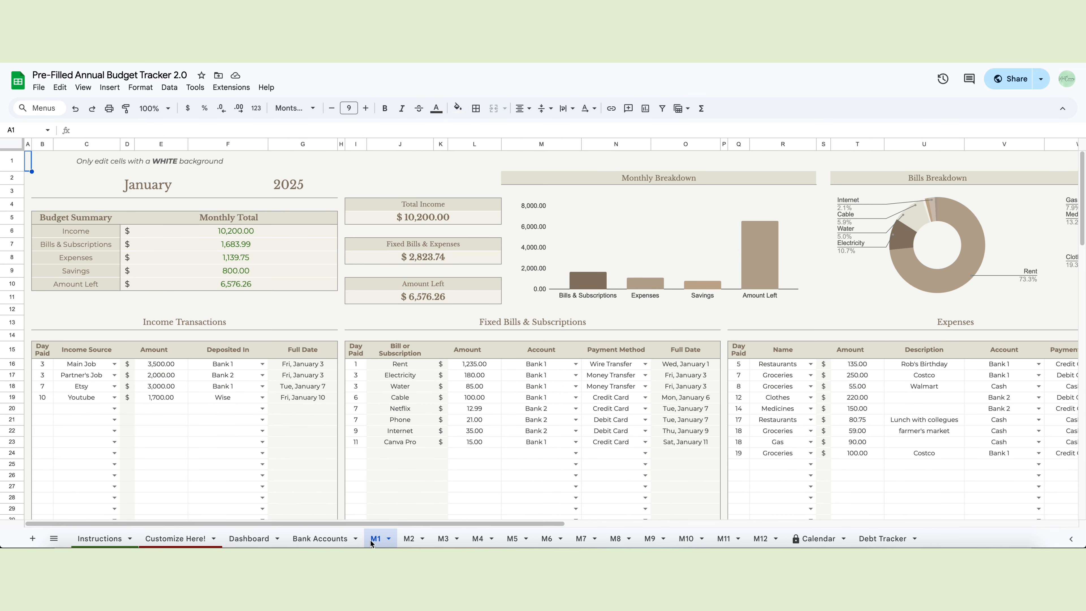
left_click(821, 540)
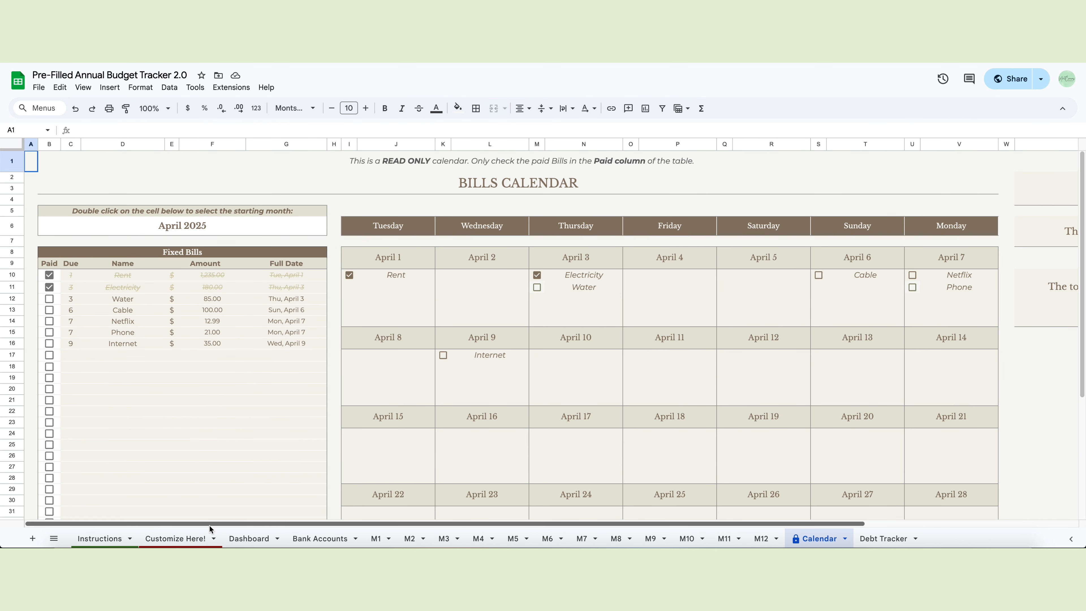
left_click(188, 536)
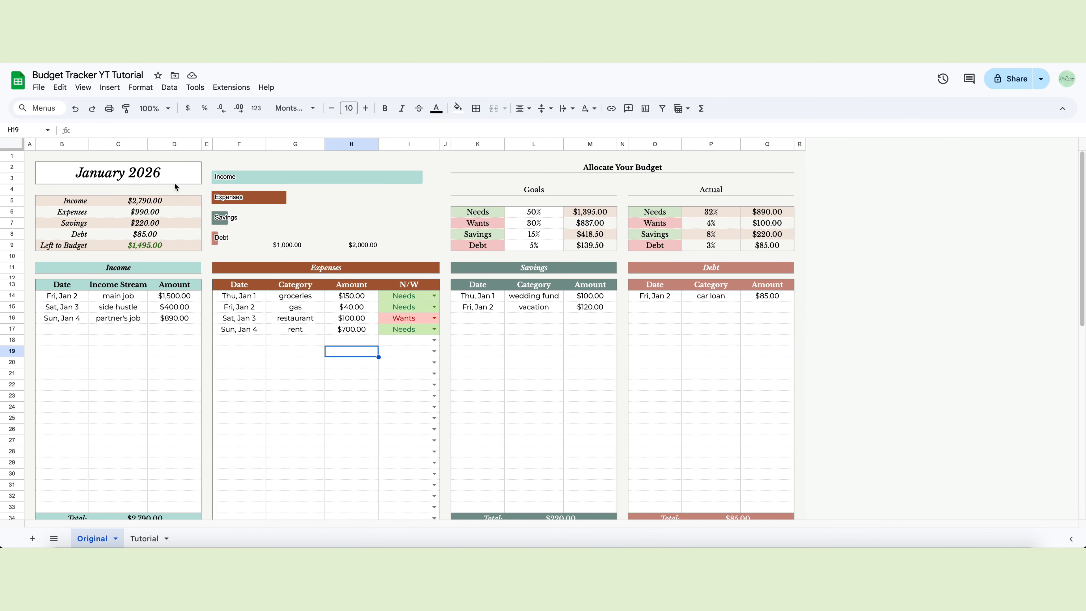
Browse the date picker of the month title cell forward to April 2026, leaving the date unpicked.
double_click(175, 170)
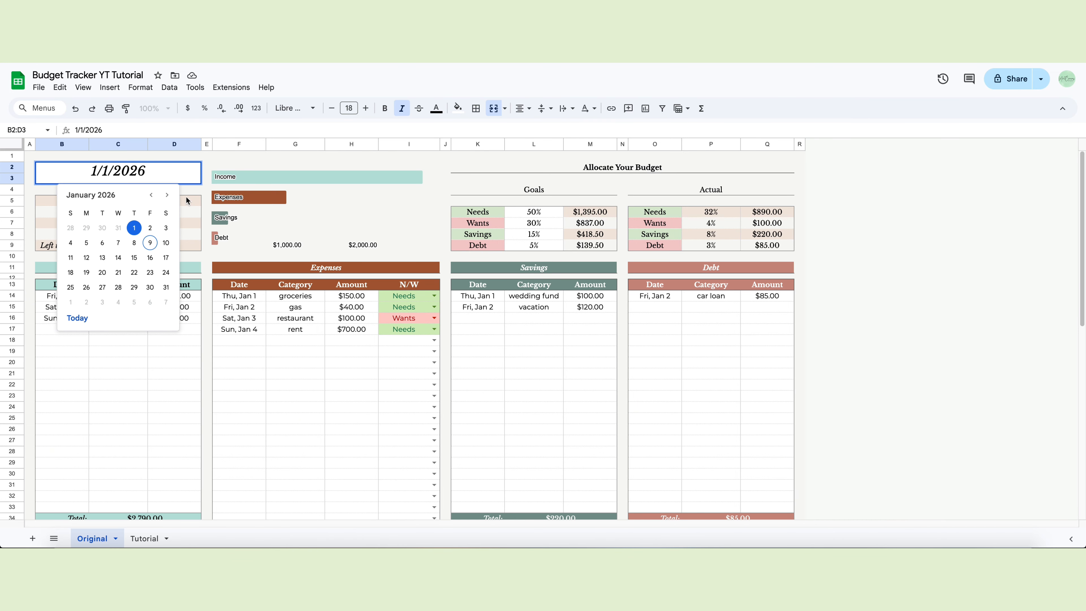
left_click(169, 195)
left_click(169, 195)
left_click(169, 196)
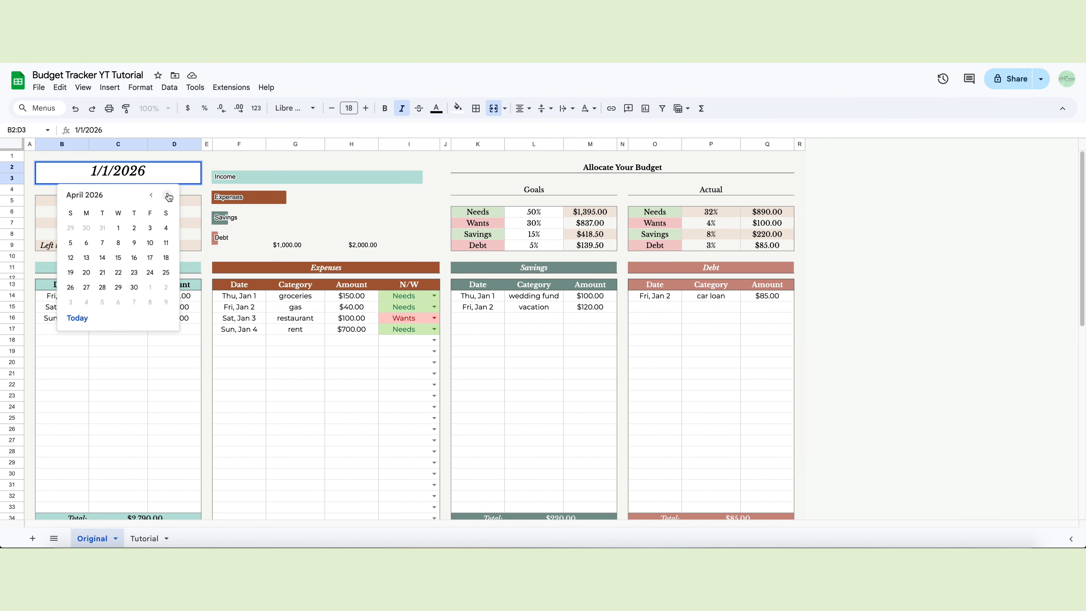
left_click(159, 370)
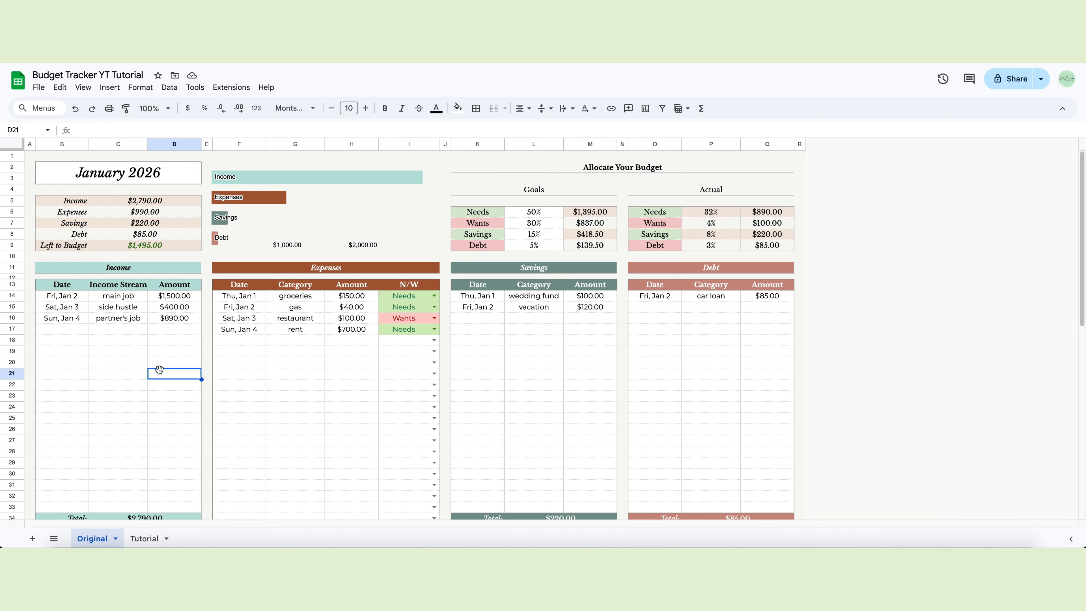
Examine the date, amount and income stream columns of the Income table.
left_click(66, 331)
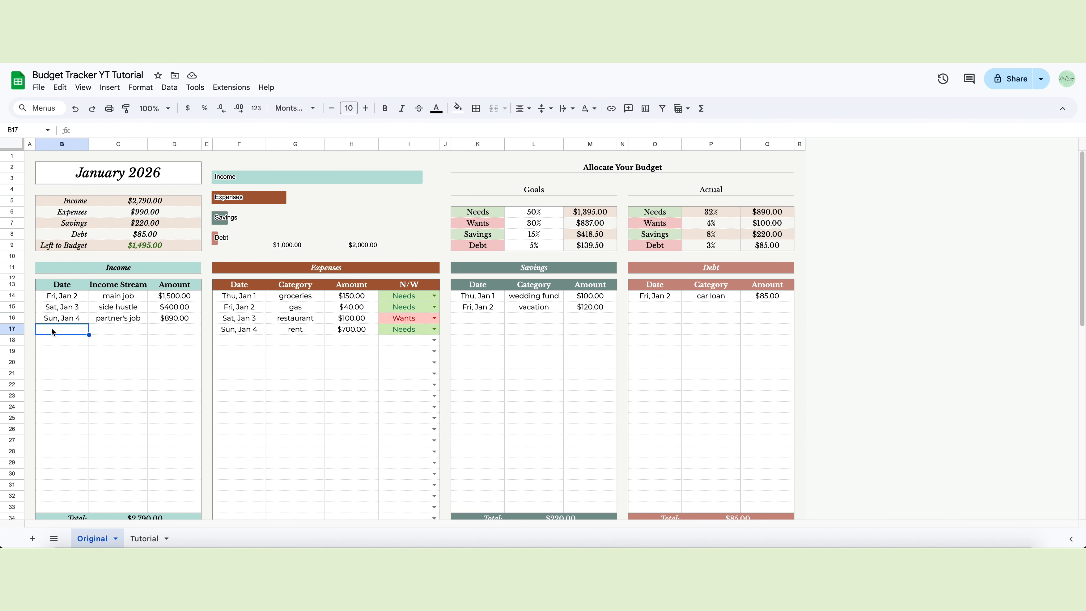
left_click_drag(193, 297, 194, 340)
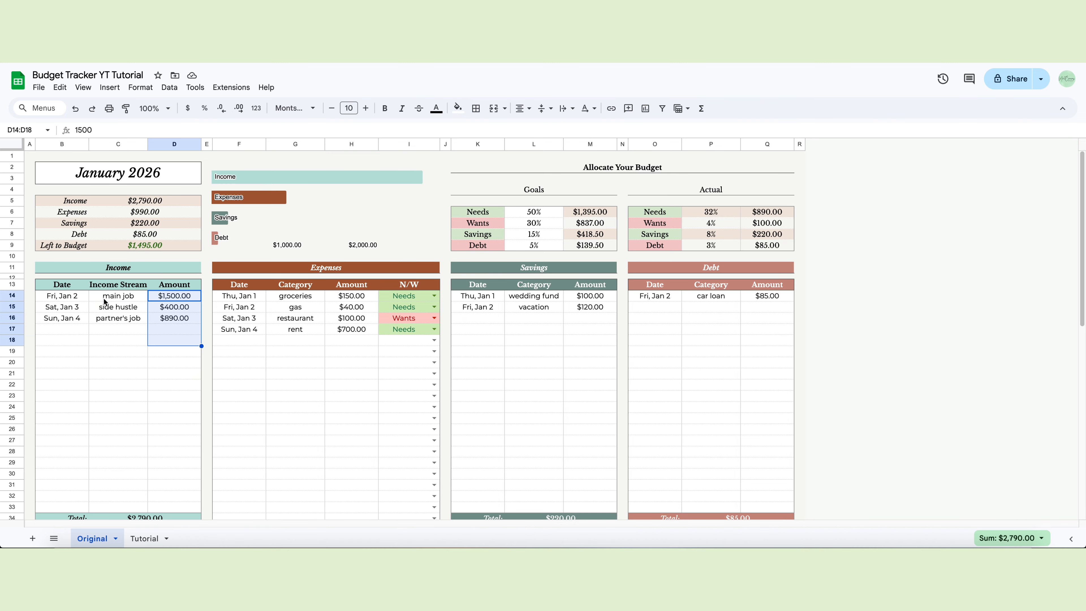
left_click_drag(116, 296, 104, 351)
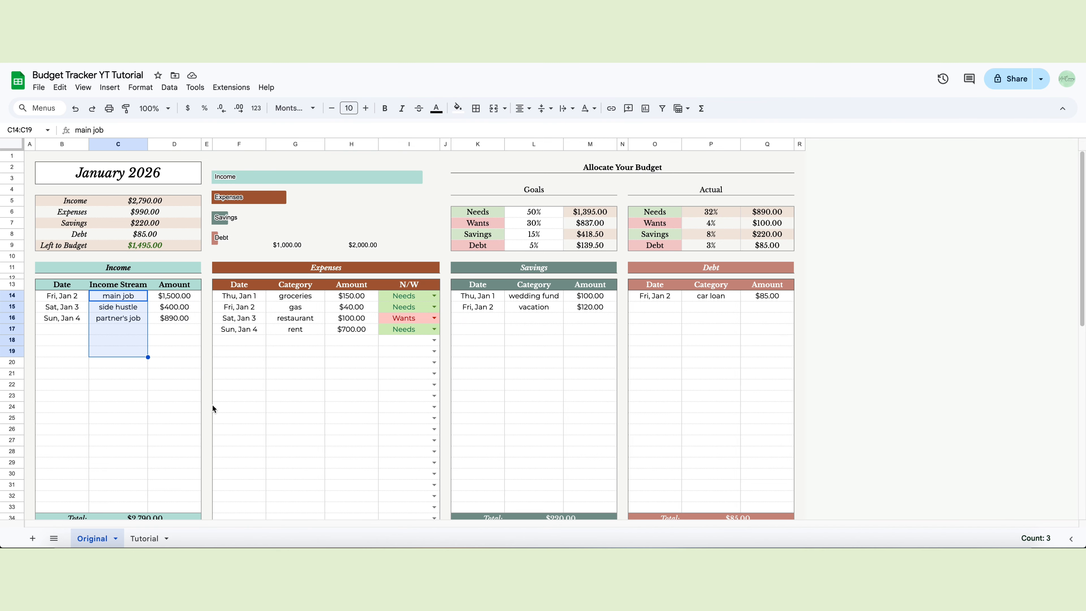
Add an entry in row 17 of the Income table: April 2, 2026, income stream "job", amount 60.
double_click(75, 330)
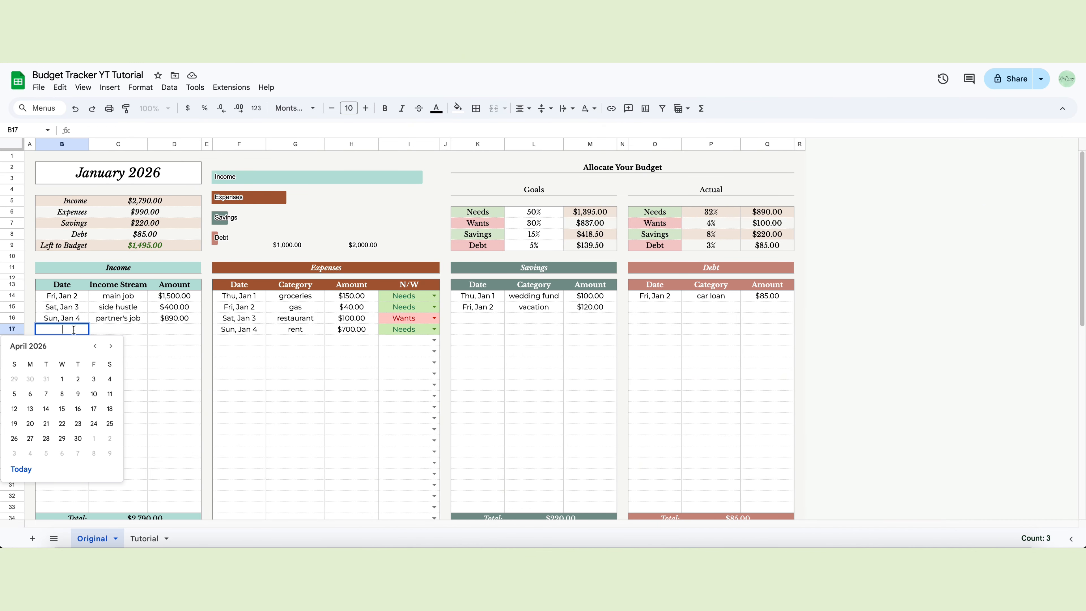
left_click(77, 382)
left_click(109, 330)
type("job")
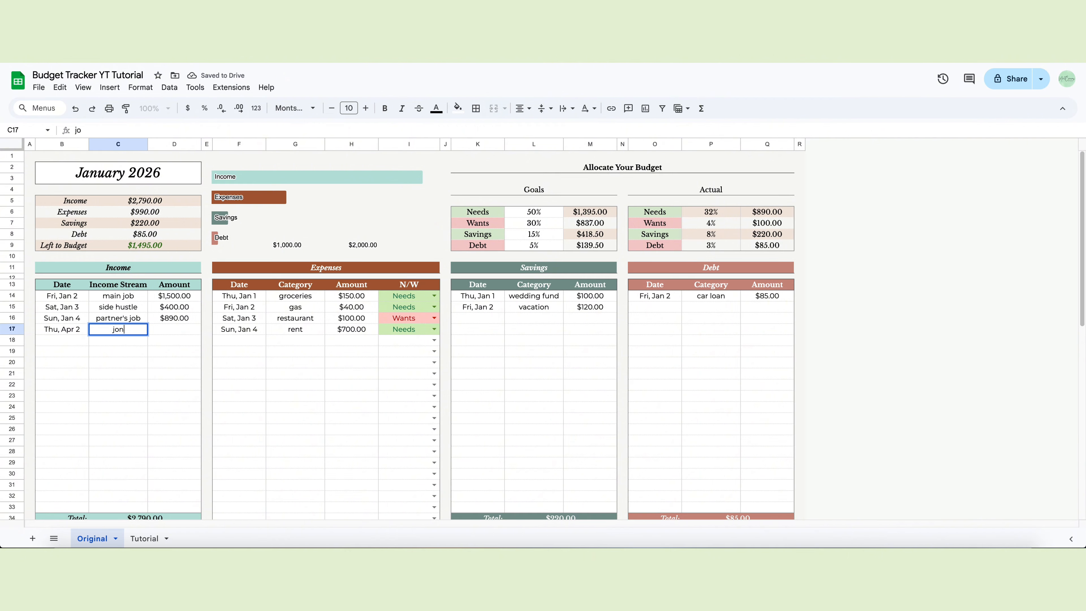
key("Tab")
type("60")
key("Return")
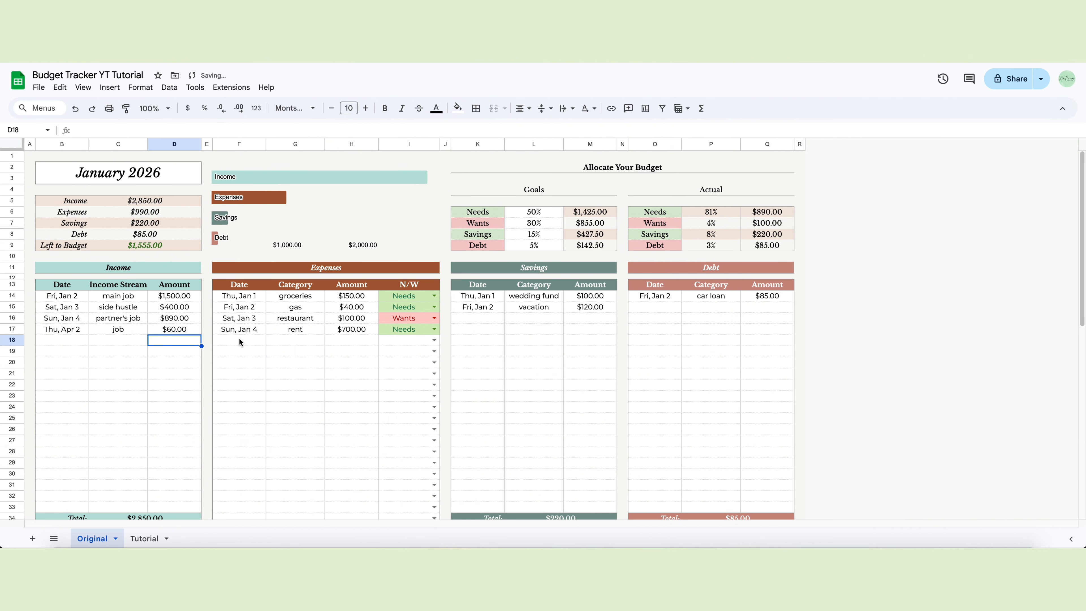
Add an entry in row 18 of the Expenses table: April 2, 2026, category groceries, amount 40, classified as Needs.
double_click(238, 339)
left_click(255, 390)
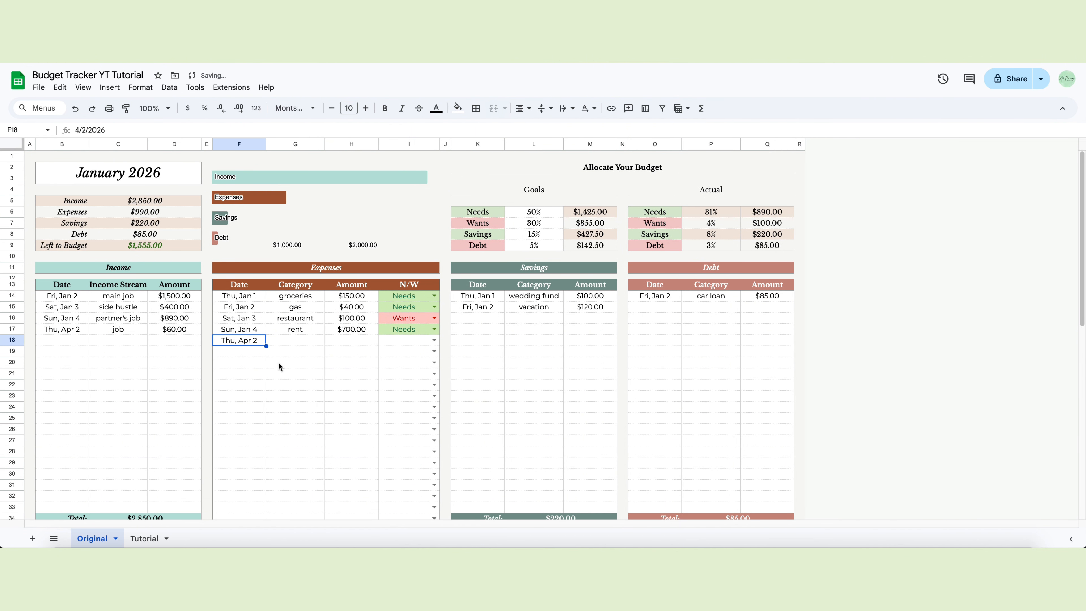
left_click(289, 340)
type("gro")
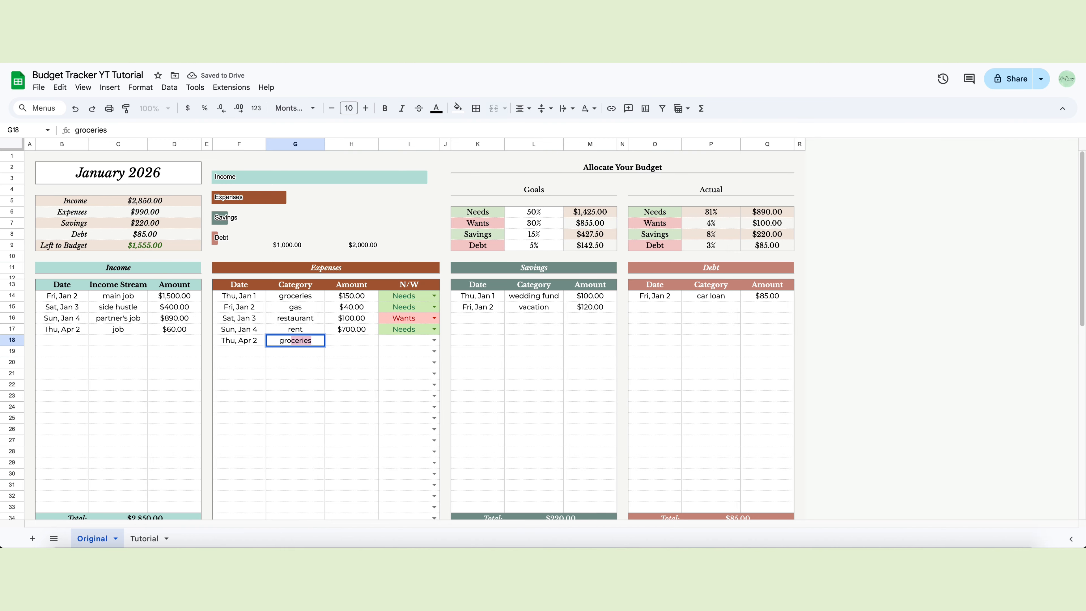
key("Tab")
type("40")
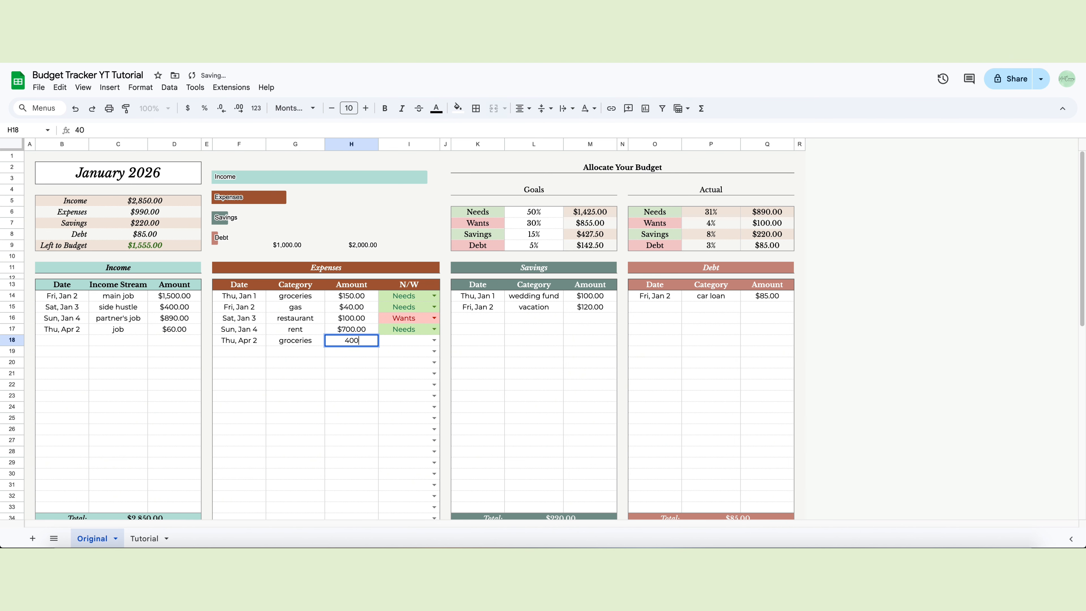
key("Tab")
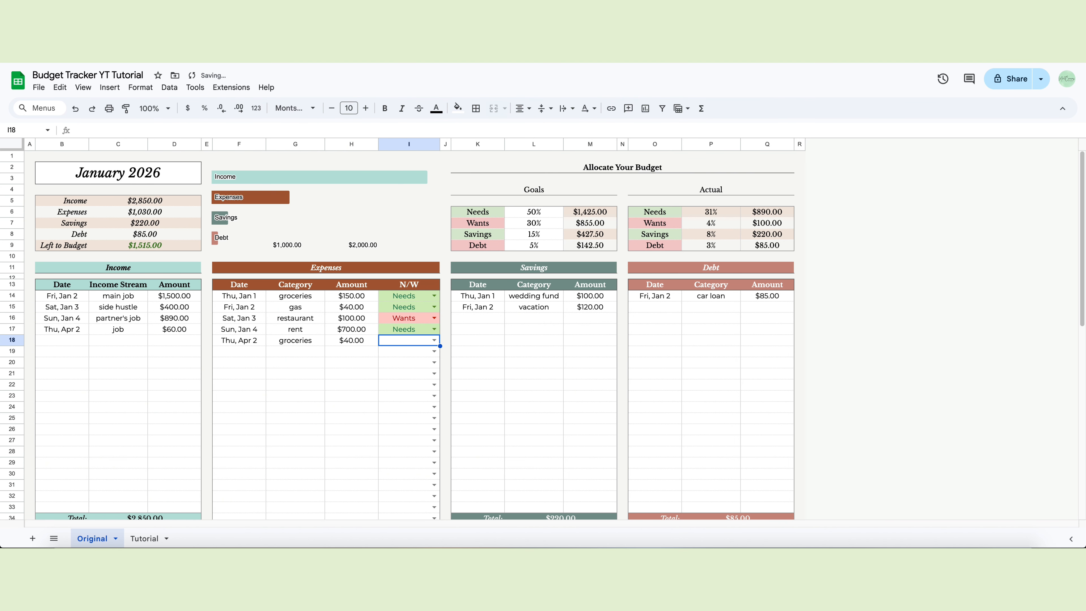
left_click(434, 340)
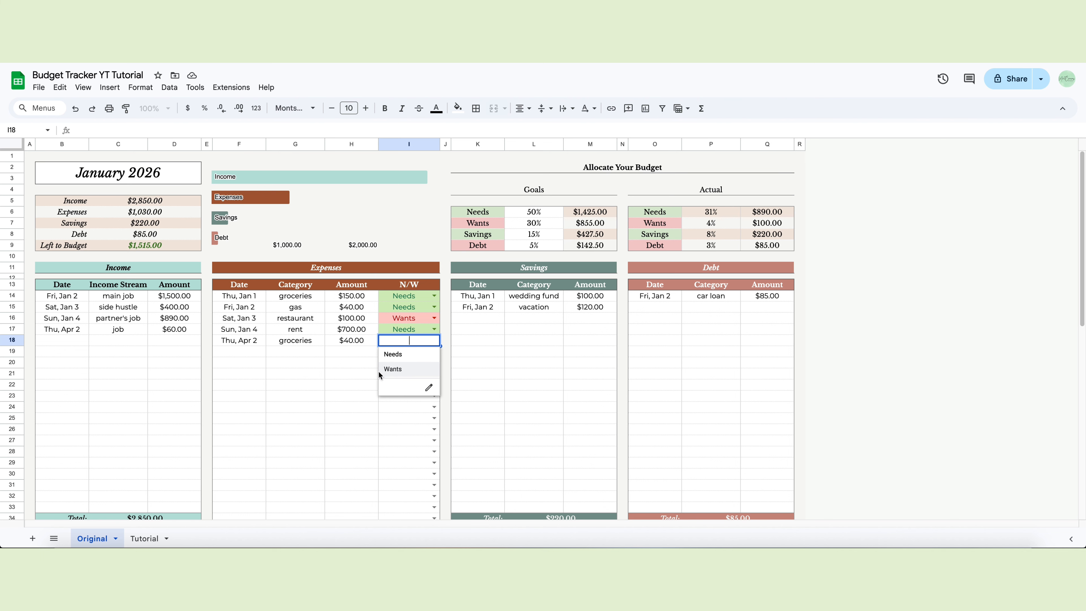
left_click(398, 355)
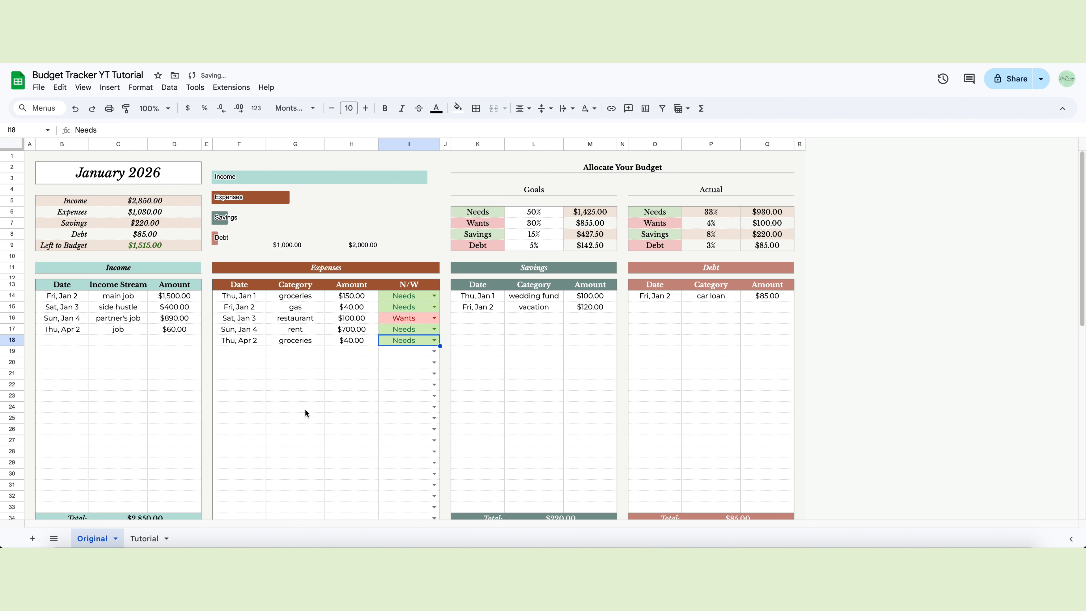
Examine the Needs and Wants classifications in the Expenses table and the matching rows under Goals and Actual.
left_click_drag(413, 302, 405, 342)
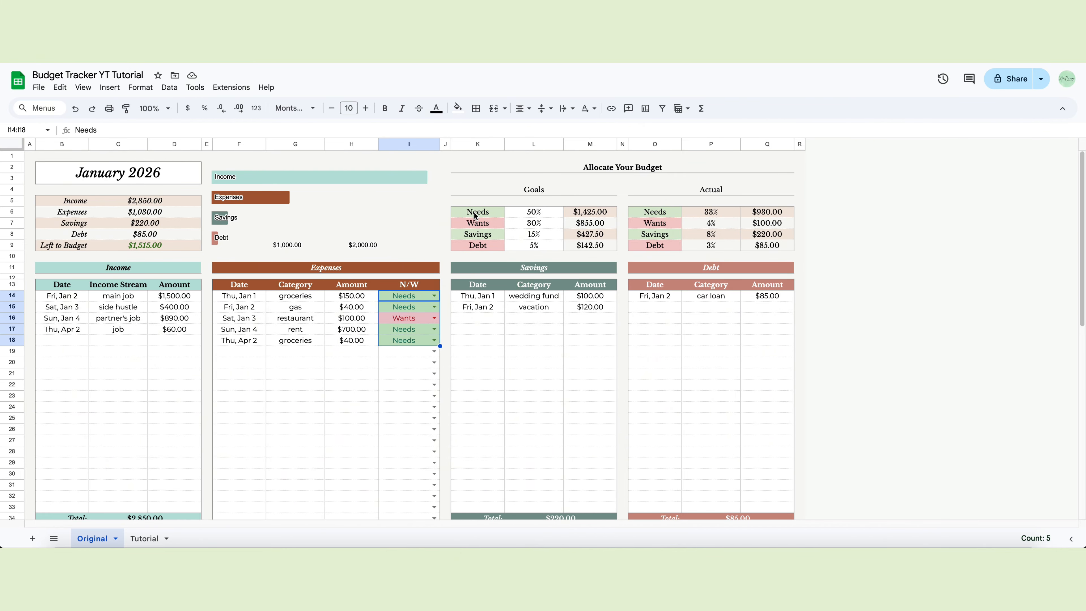
left_click_drag(476, 214, 476, 223)
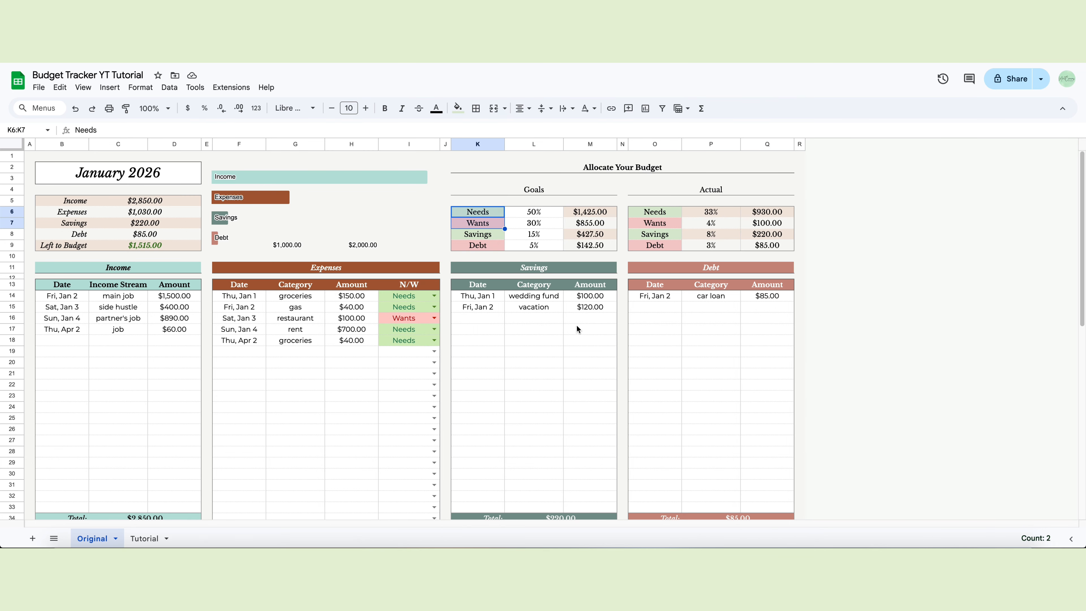
left_click_drag(676, 211, 672, 221)
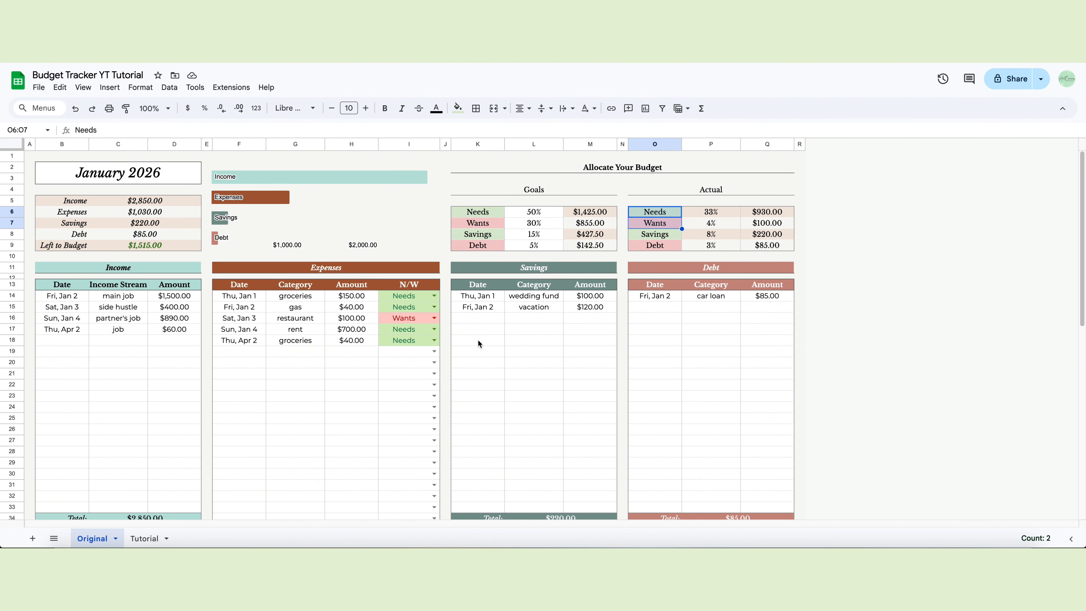
Review the Savings and Debt tables, including the lower part of the sheet.
left_click(478, 319)
left_click(654, 308)
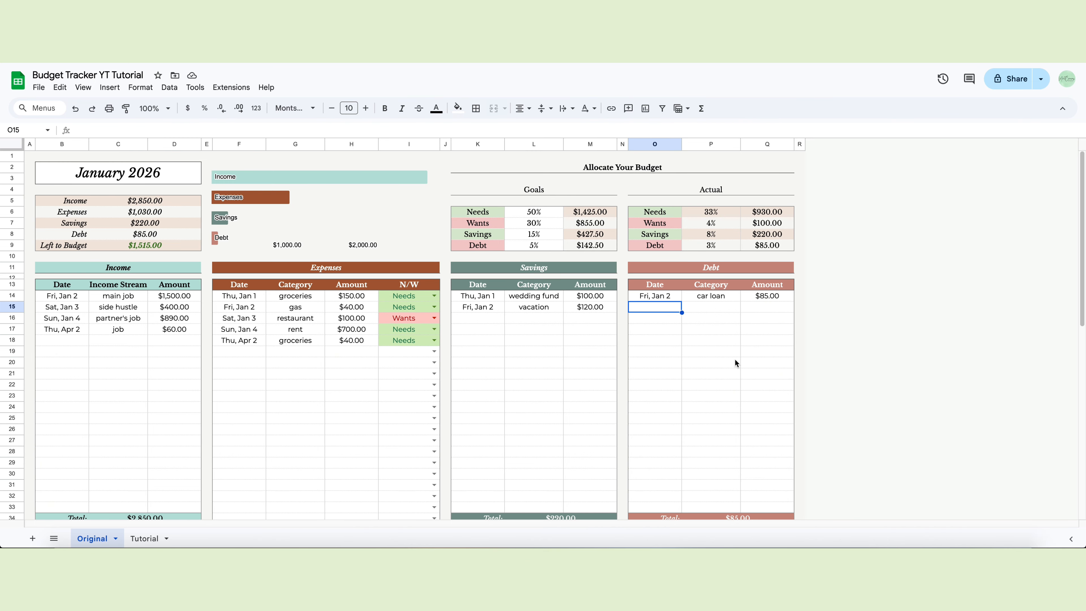
scroll(735, 362, "down", 2)
scroll(735, 361, "up", 2)
Inspect the summary cells and their formulas for Income, Expenses, Savings, Debt and Left to Budget.
left_click_drag(165, 199, 167, 244)
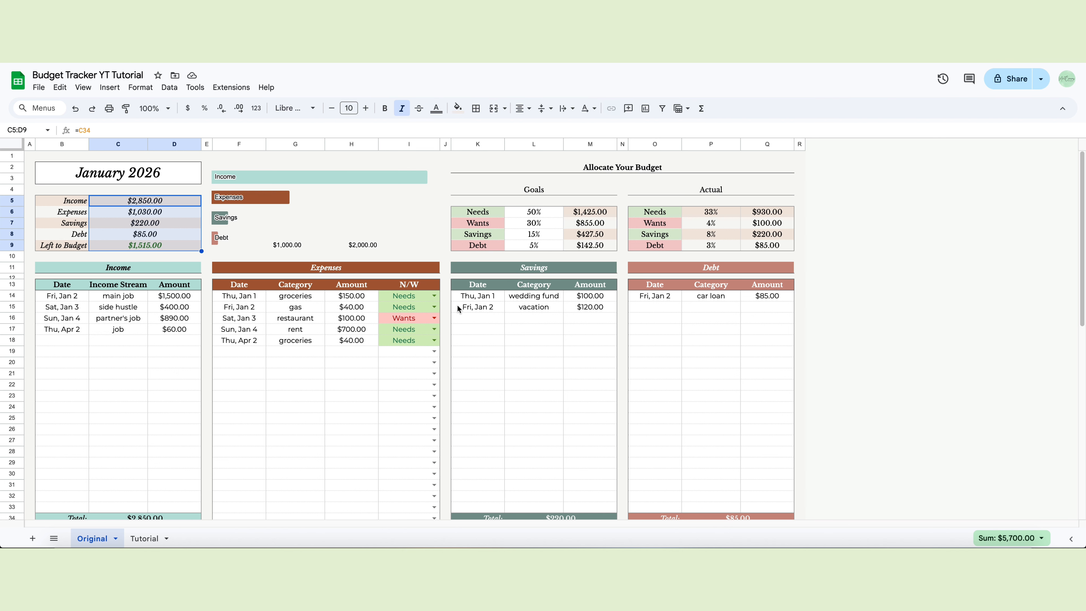
left_click(121, 214)
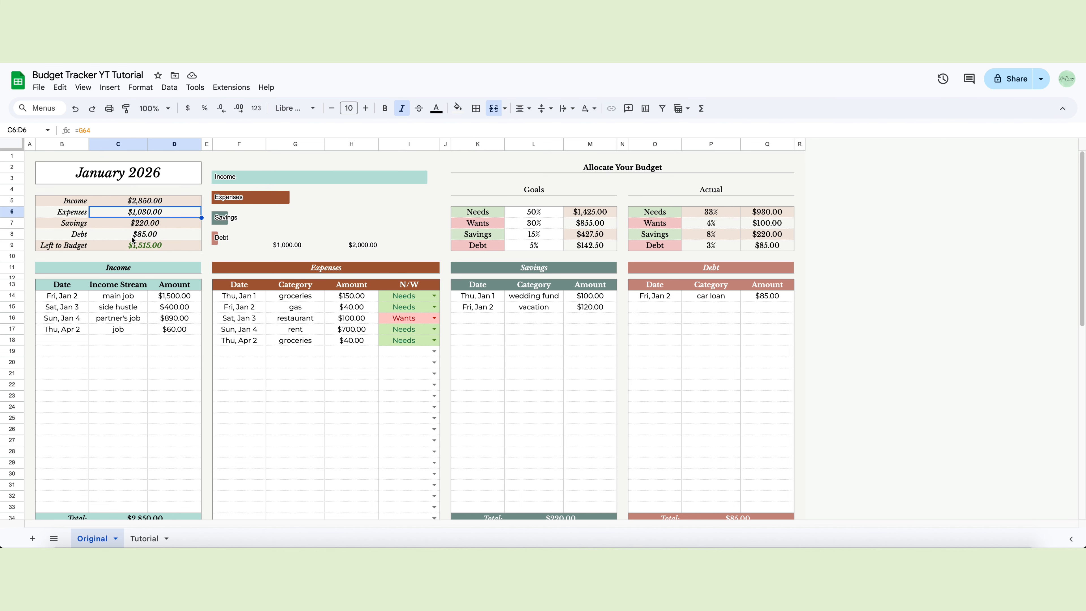
left_click(168, 225)
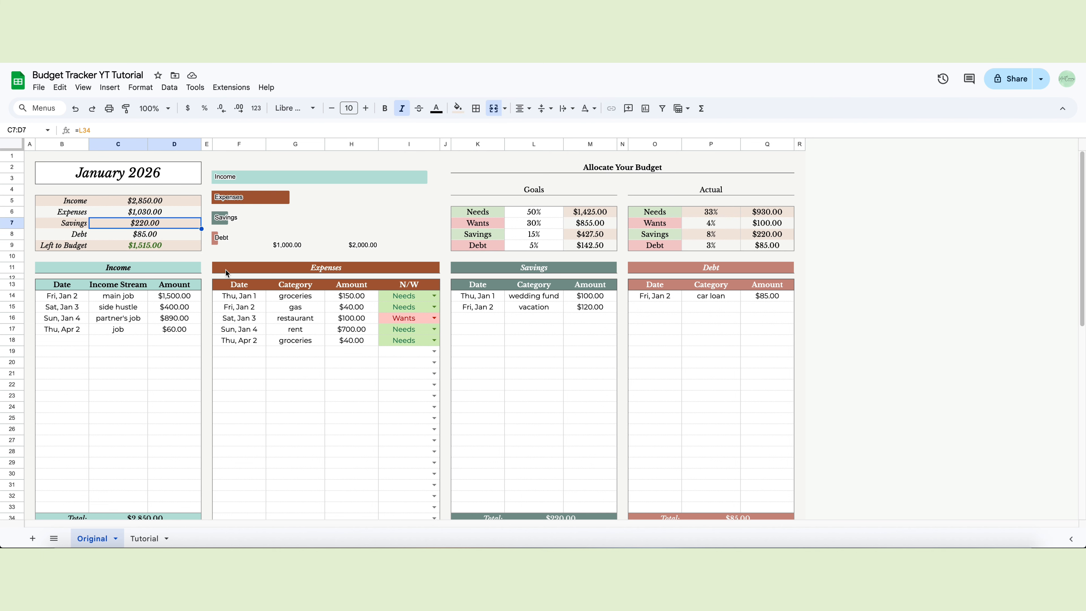
left_click(154, 235)
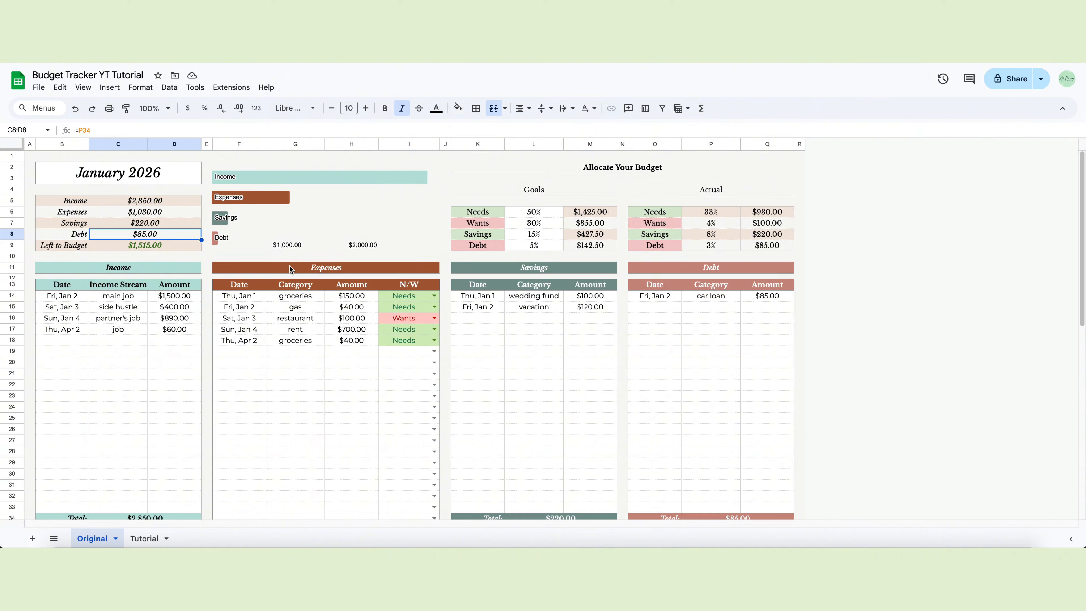
left_click(157, 245)
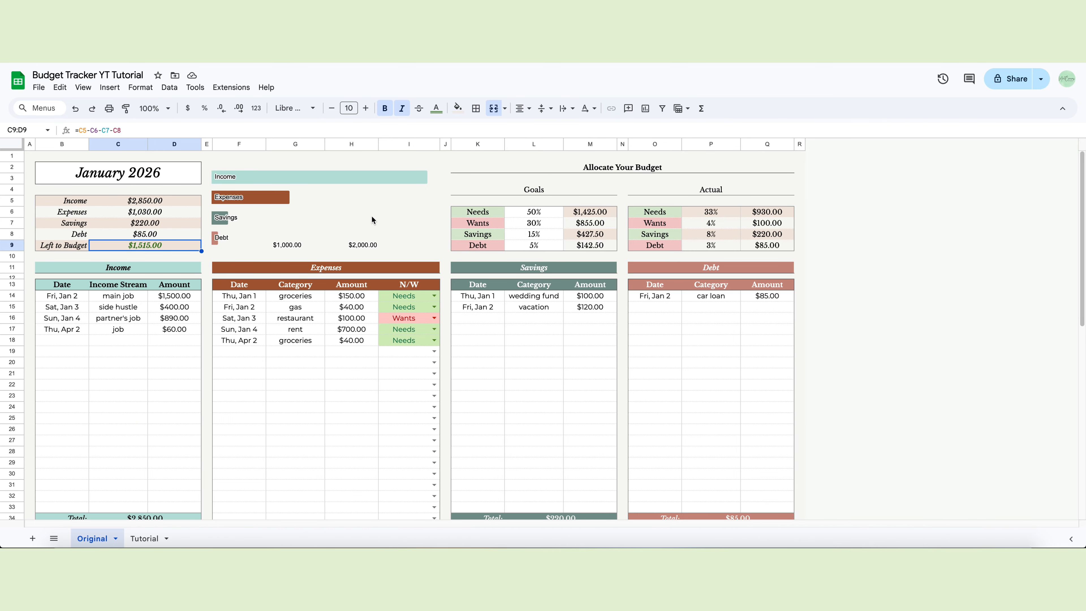
Examine the Goals and Actual percentages and amounts for Needs, Wants, Savings and Debt in the budget allocation section.
left_click(534, 213)
left_click(537, 226)
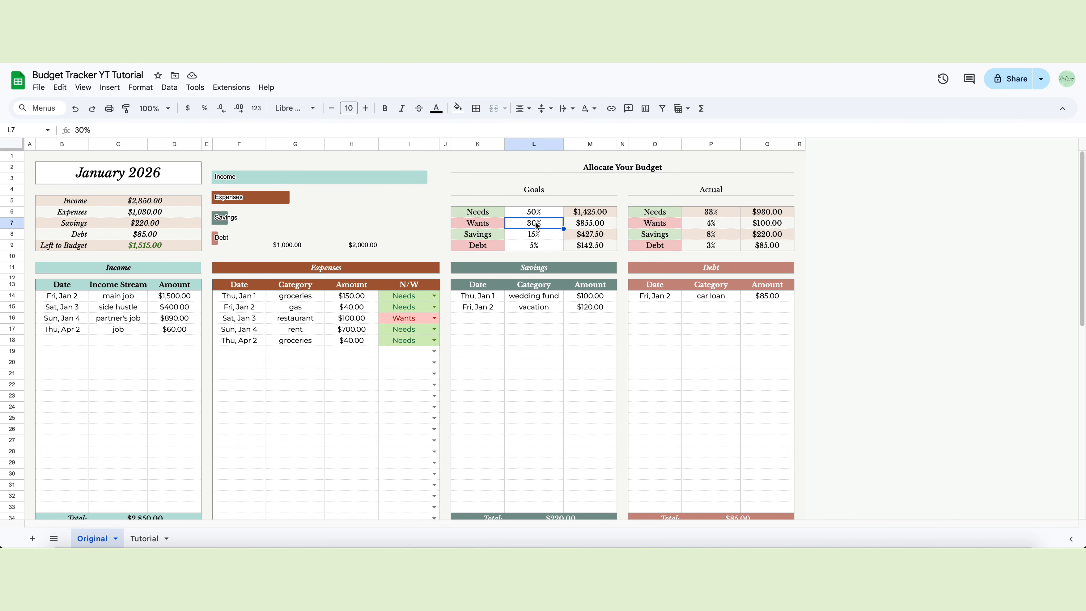
left_click(543, 237)
left_click(543, 244)
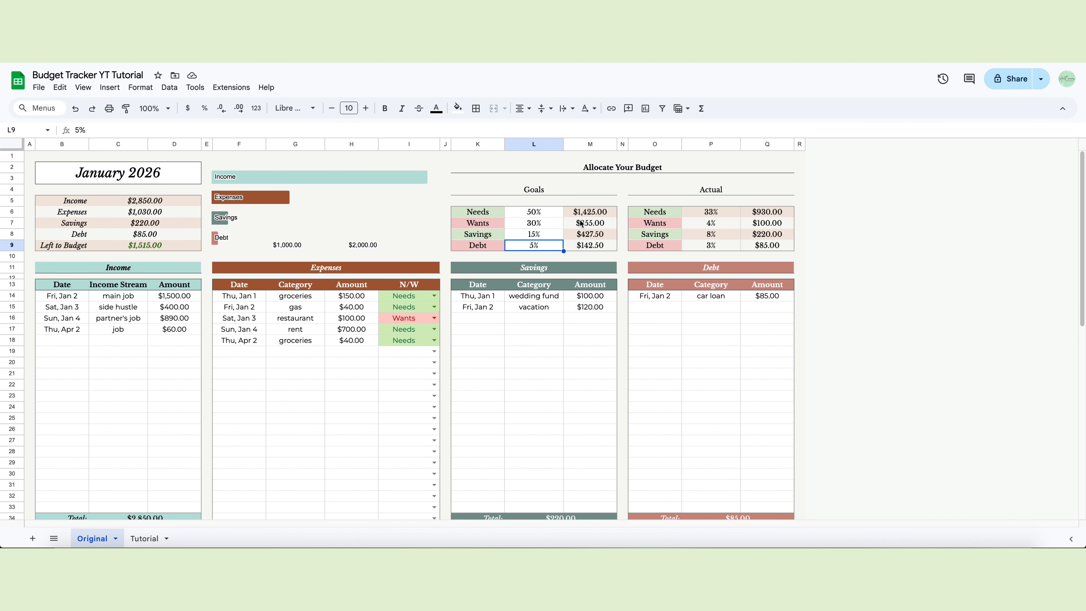
left_click_drag(534, 211, 540, 247)
left_click_drag(719, 210, 722, 246)
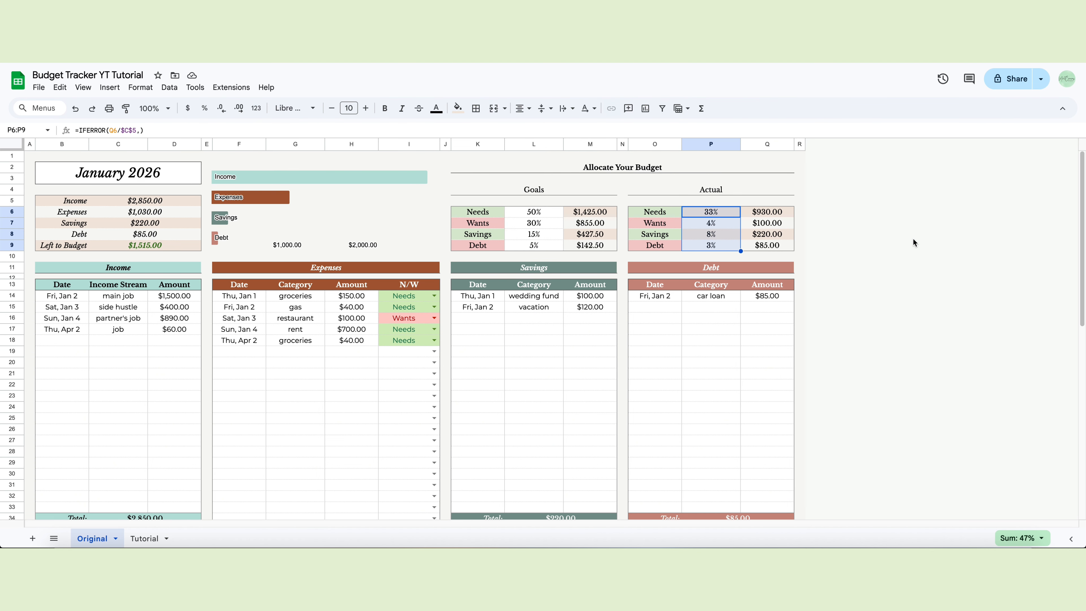
left_click_drag(767, 211, 775, 247)
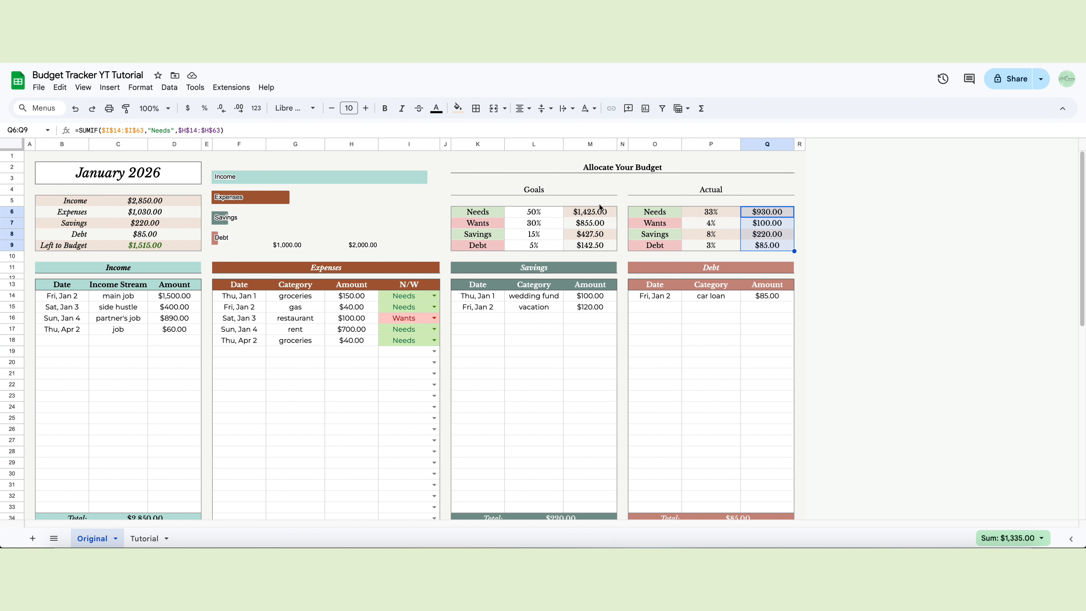
left_click_drag(602, 210, 599, 246)
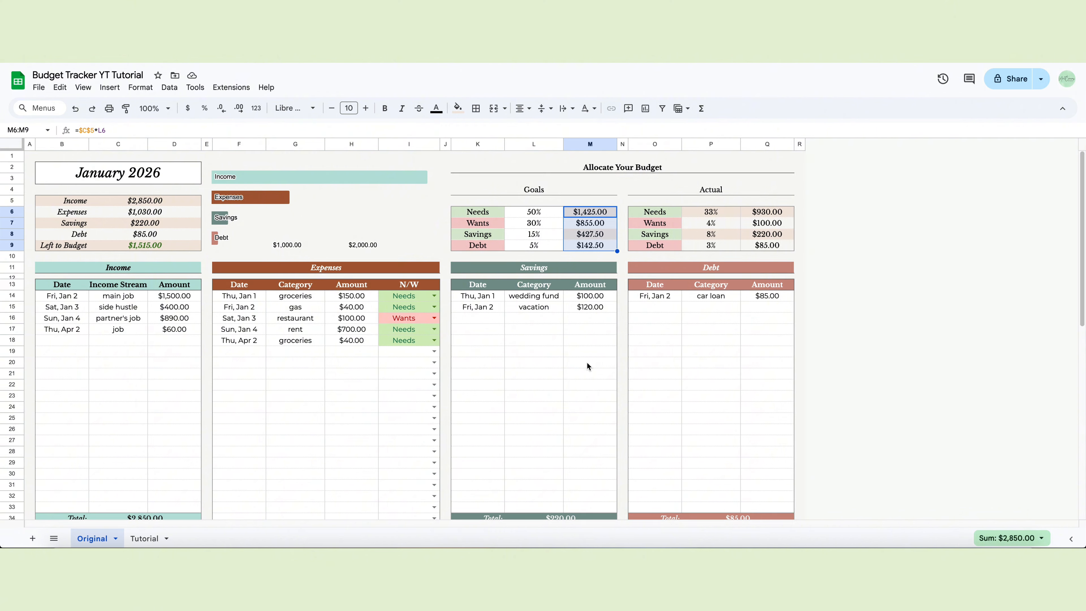
View the blank Tutorial sheet and return to the Original sheet.
left_click(536, 360)
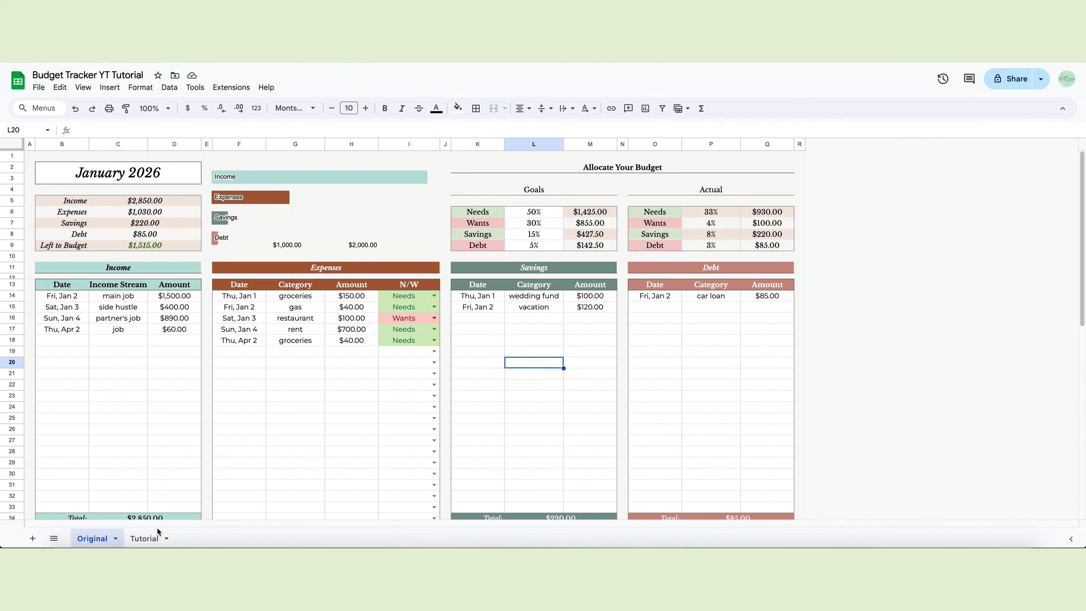
left_click(152, 538)
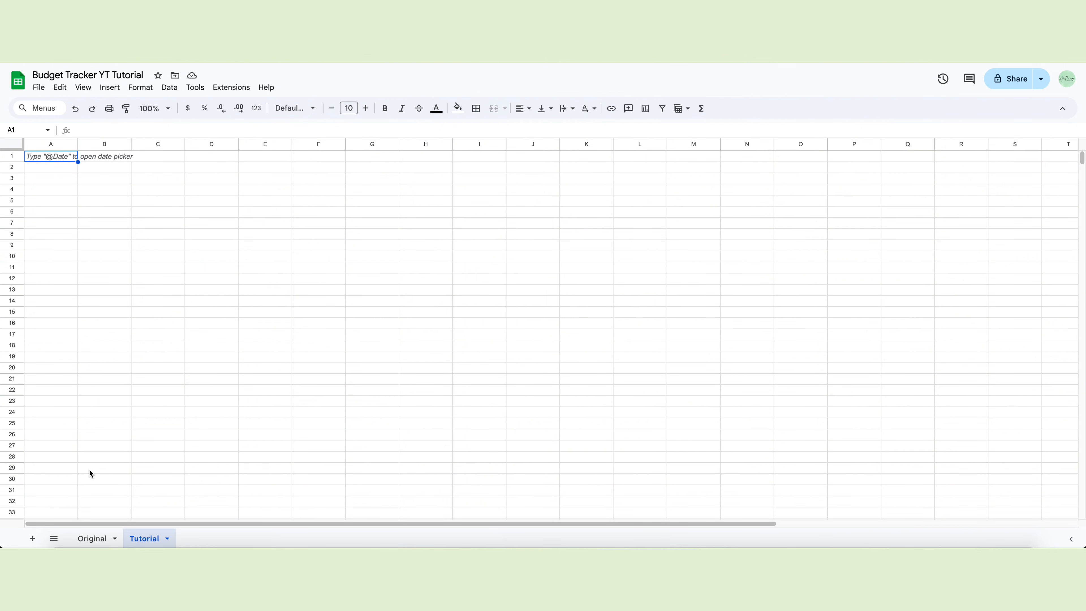
left_click(93, 540)
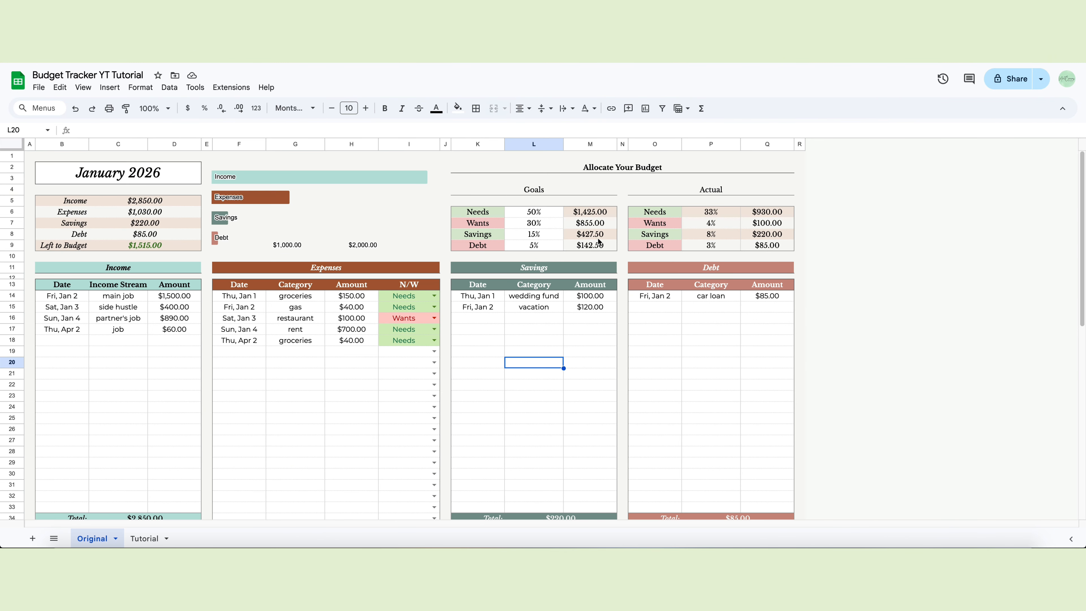
Examine the formula behind the Actual Needs amount in the budget allocation section.
left_click(777, 212)
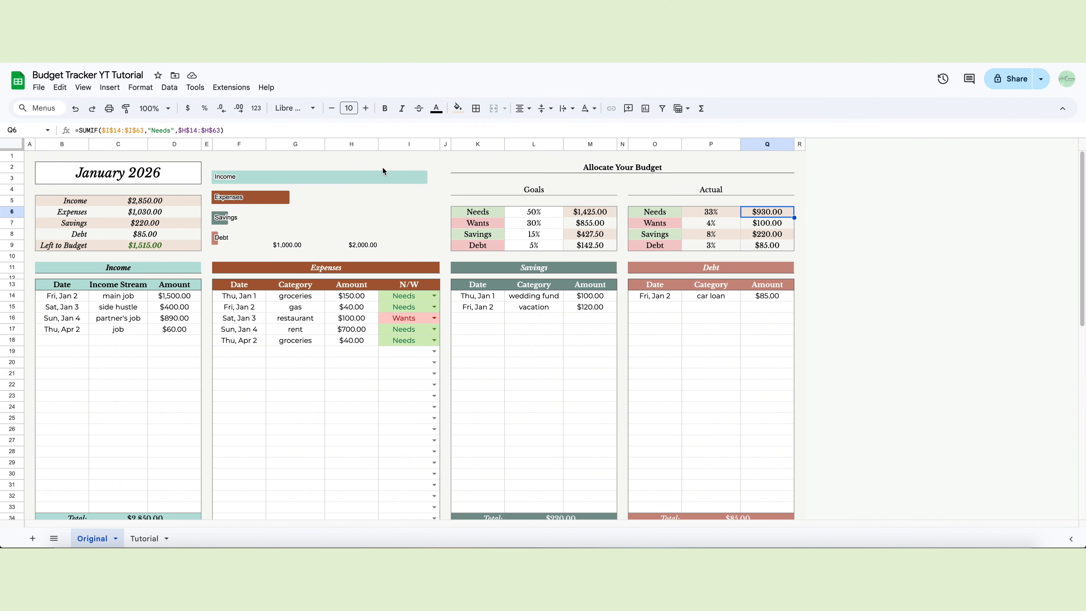
left_click(79, 131)
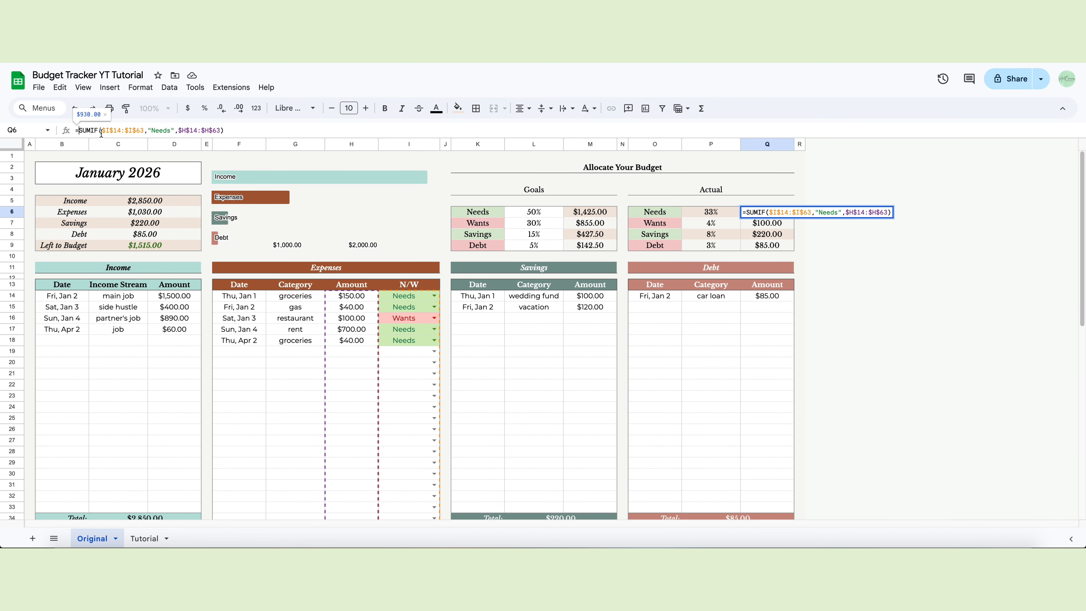
left_click(244, 154)
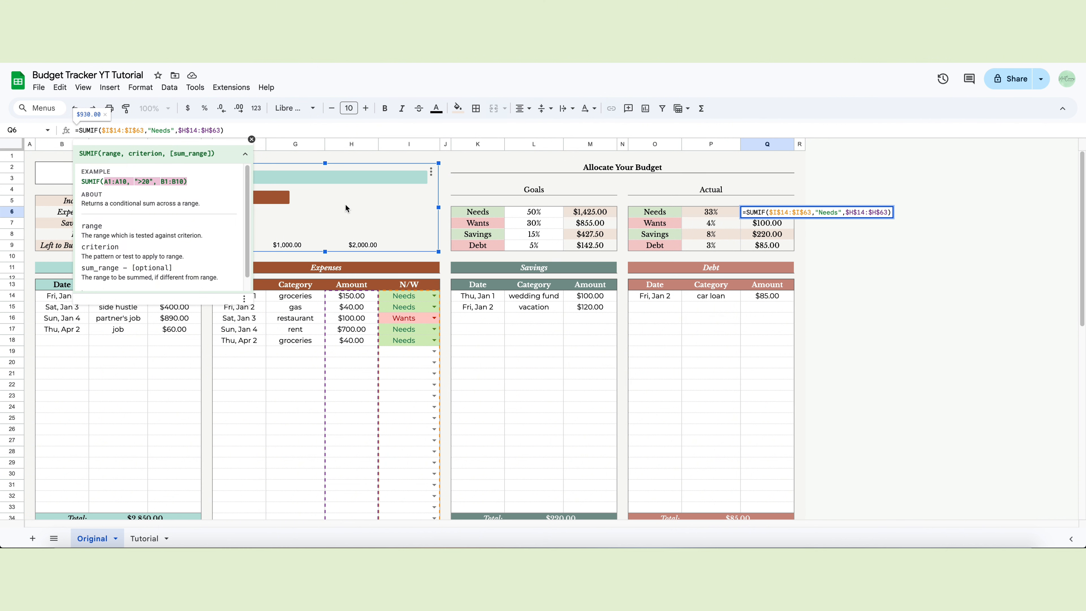
left_click(445, 167)
Delete columns S through Z from the Tutorial sheet.
left_click(144, 538)
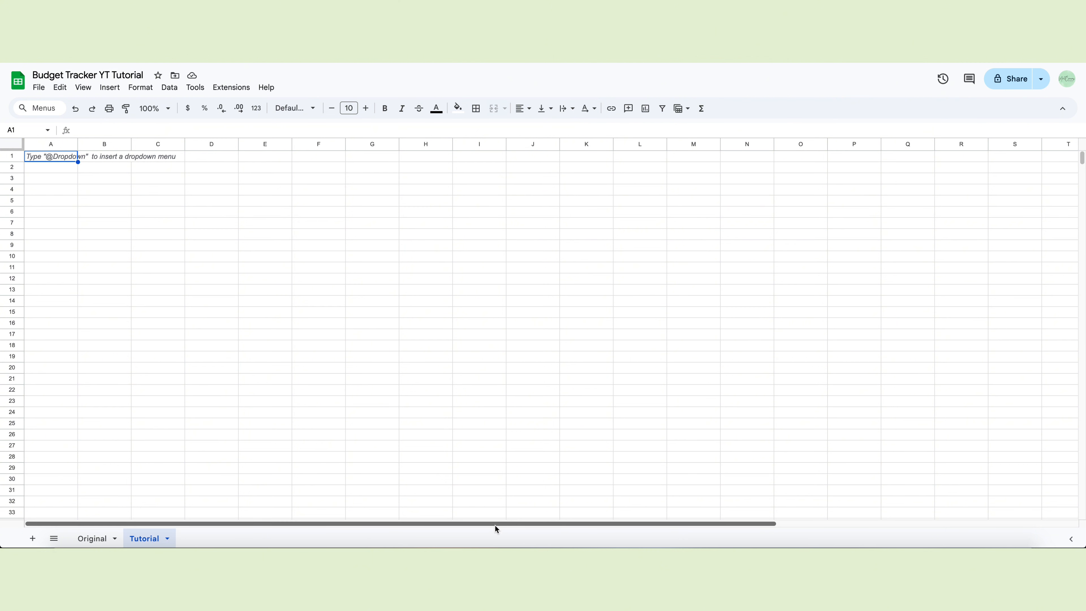
left_click_drag(497, 523, 654, 523)
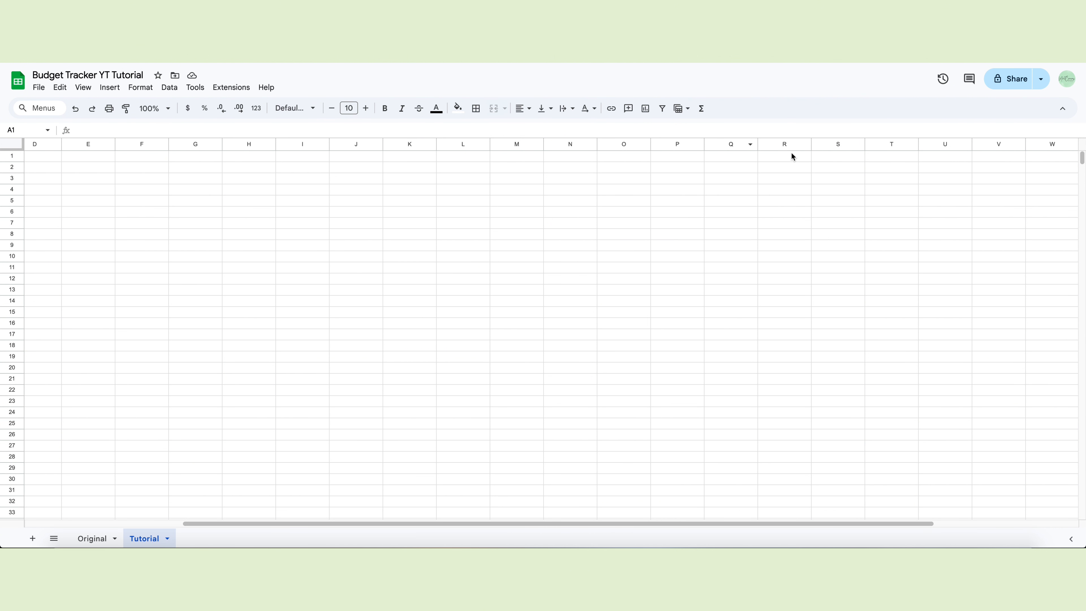
left_click_drag(839, 143, 1082, 143)
right_click(936, 147)
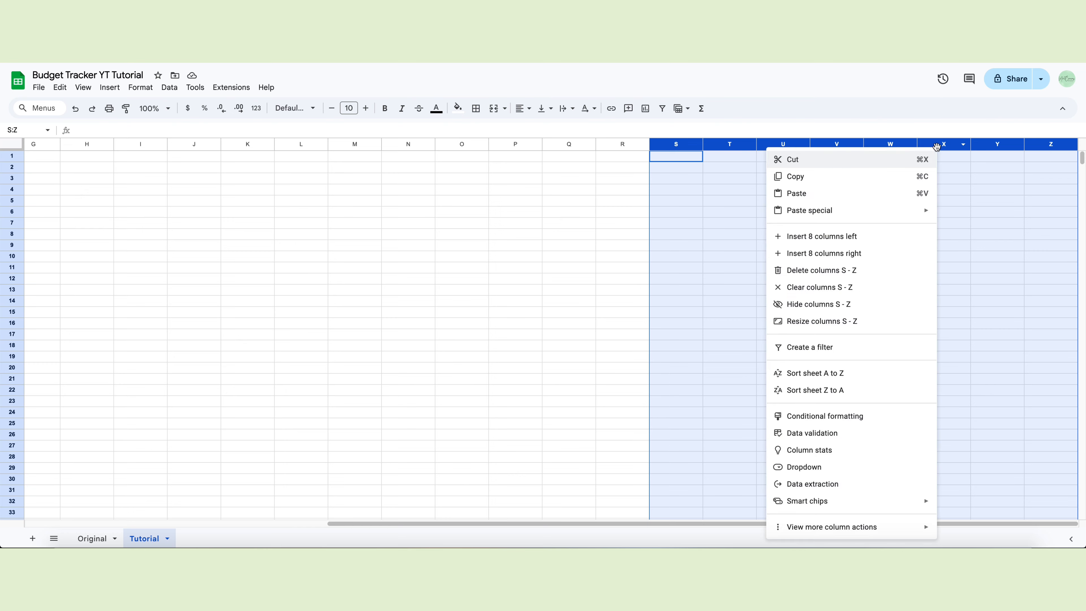
left_click(873, 270)
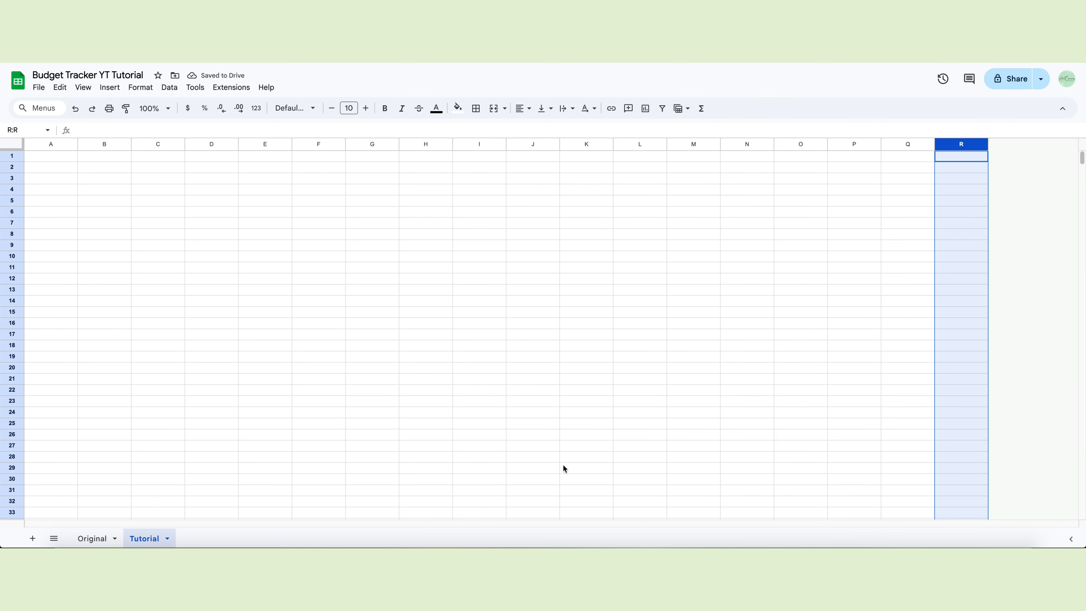
Delete rows 66 through 1000 from the Tutorial sheet.
scroll(52, 398, "down", 10)
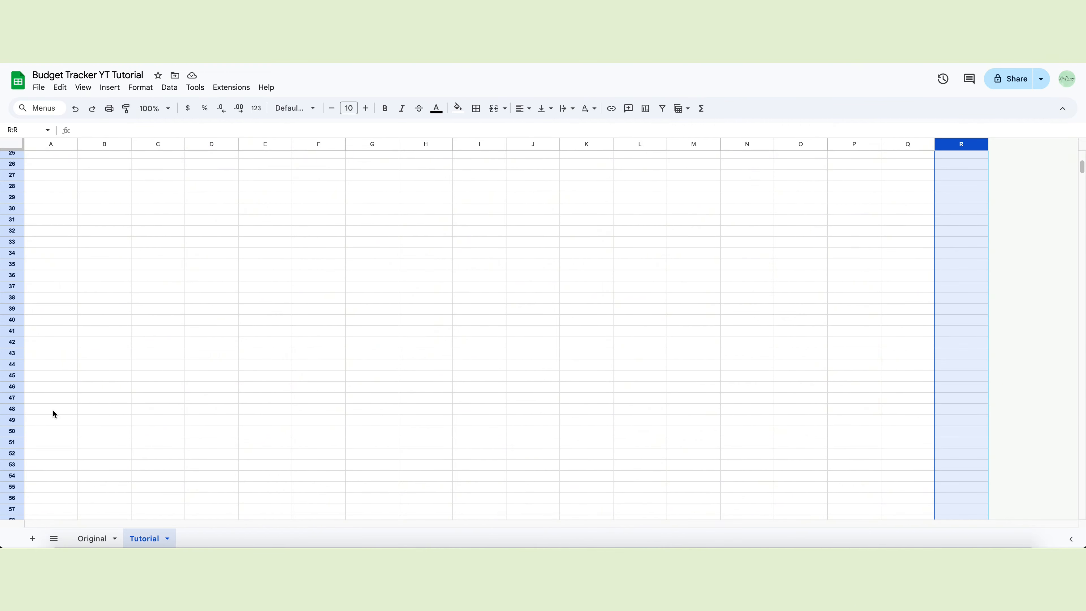
scroll(42, 434, "down", 7)
left_click(9, 338)
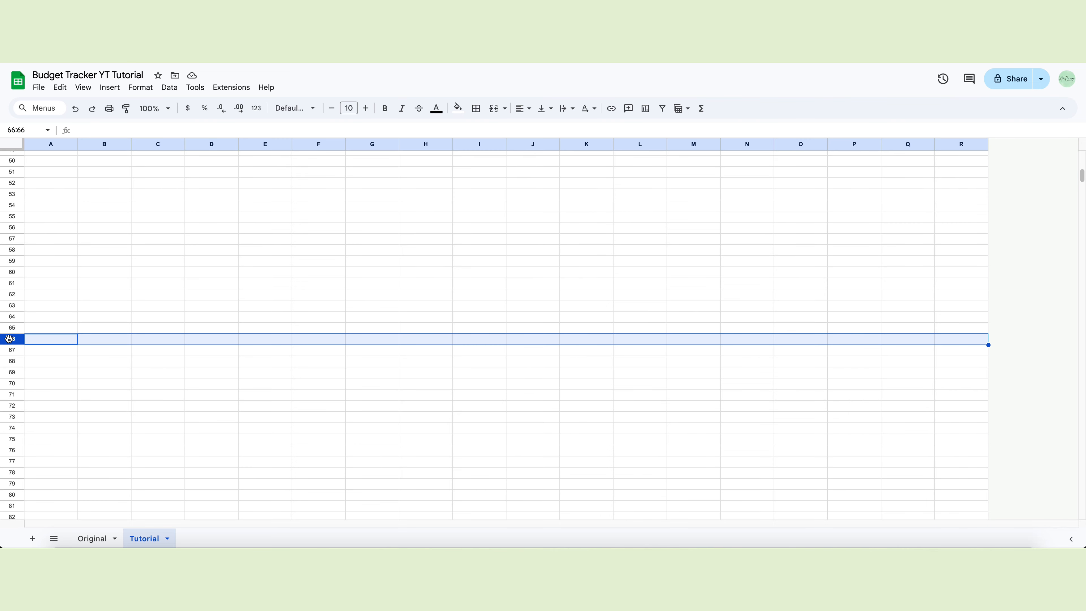
key("ctrl+shift+Down")
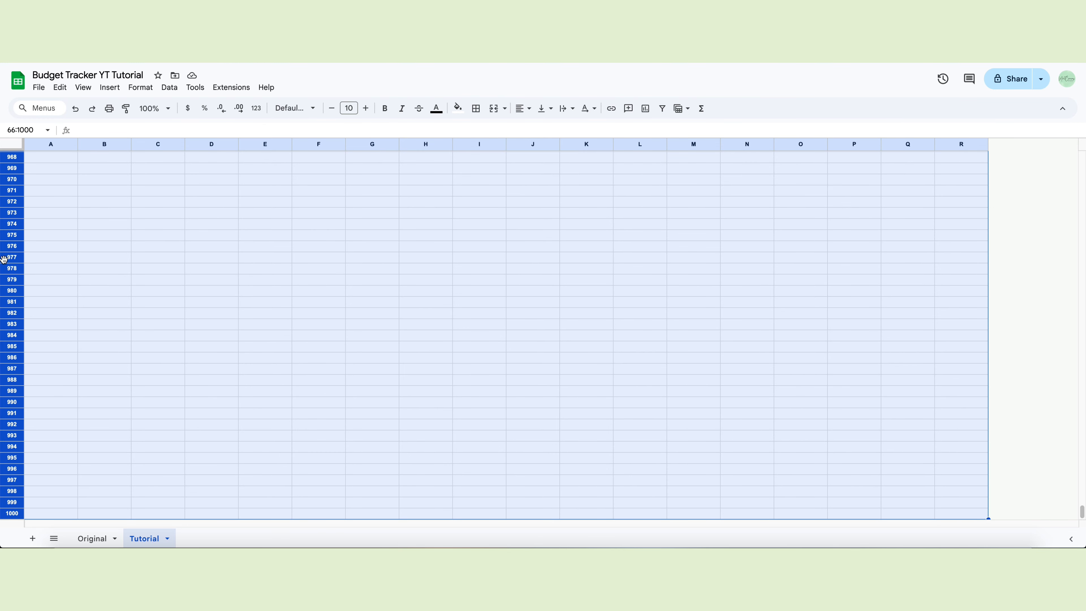
right_click(3, 235)
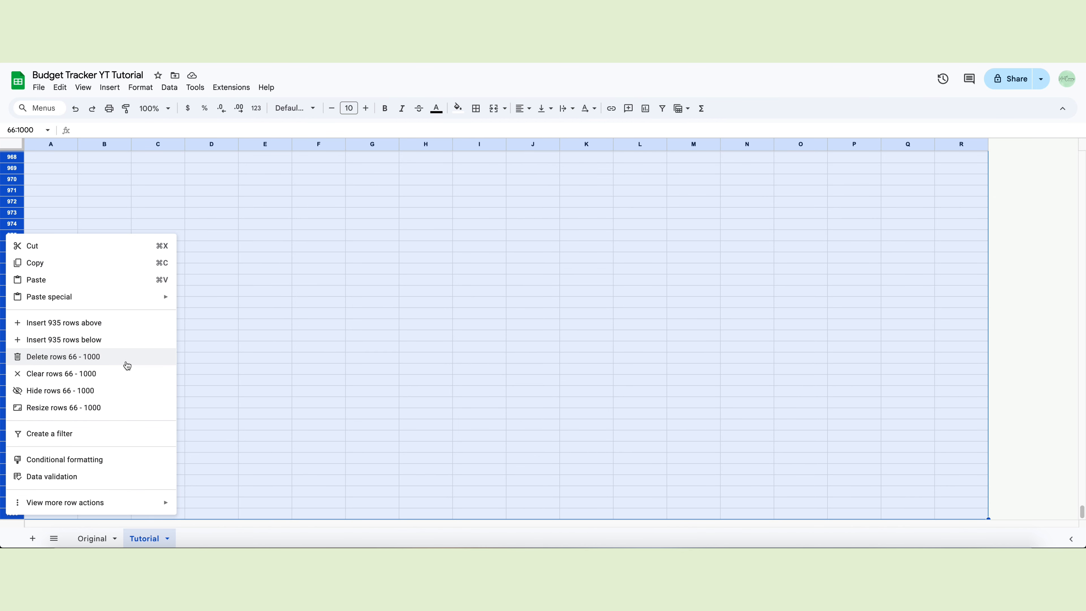
left_click(91, 357)
scroll(95, 348, "up", 10)
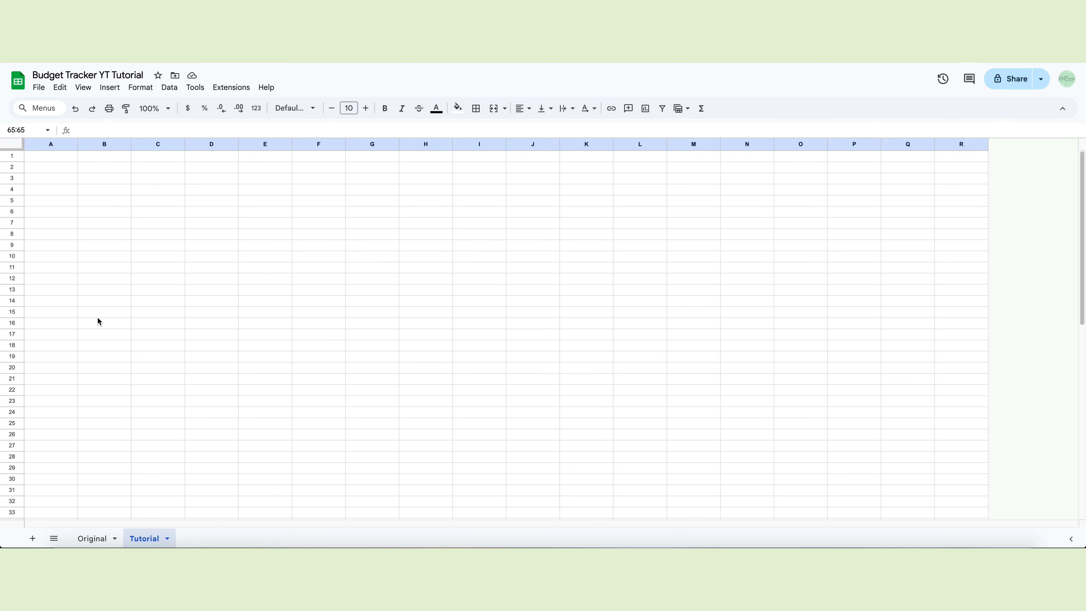
Merge cells B11:D11 and enter the table title Income.
left_click(103, 268)
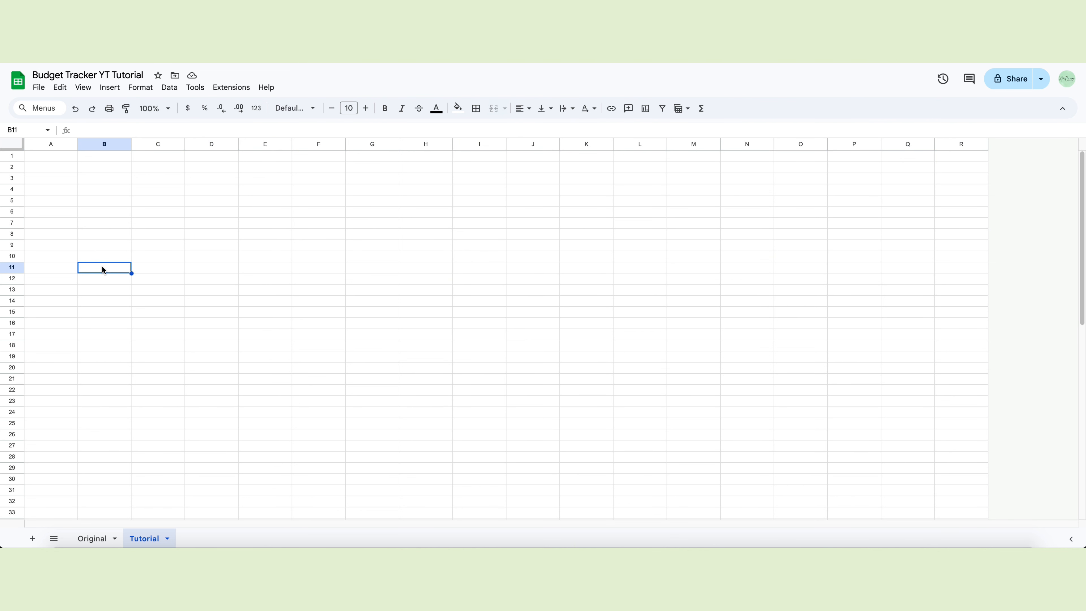
left_click_drag(103, 270, 207, 273)
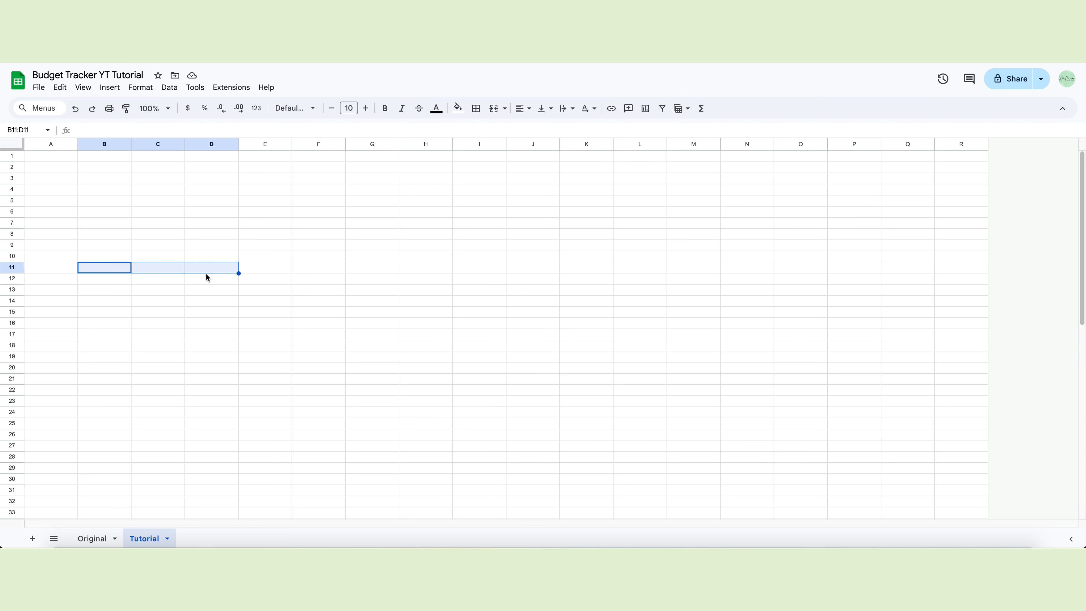
left_click(494, 109)
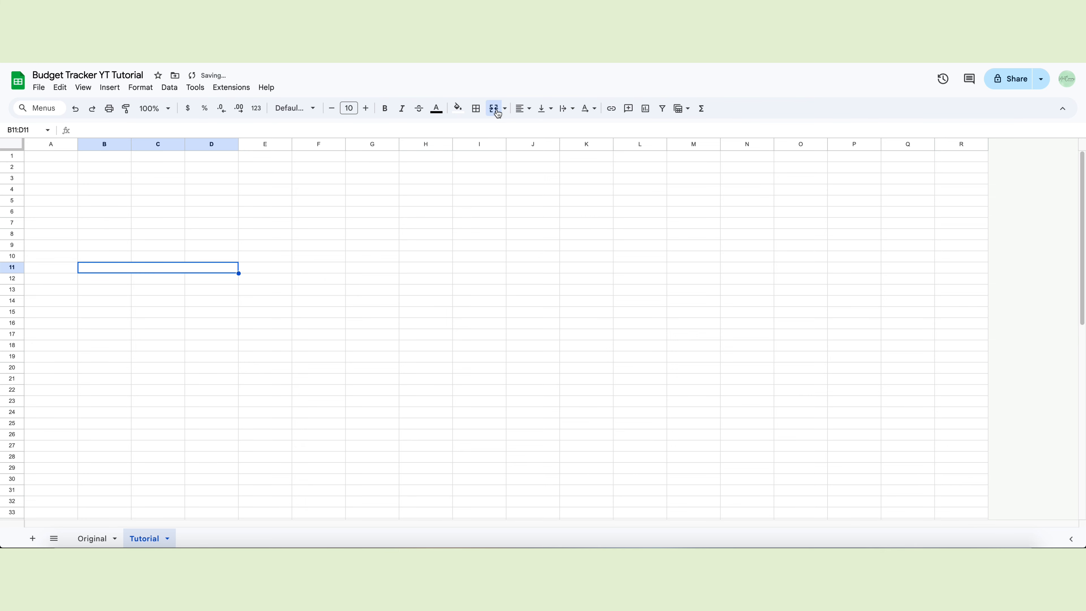
type("Income")
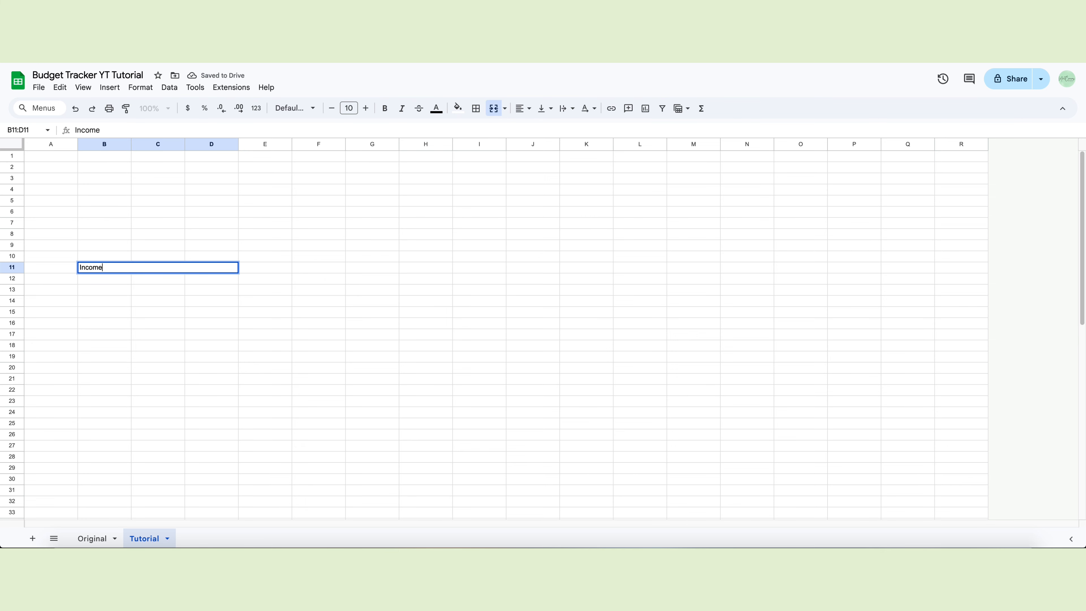
key("Return")
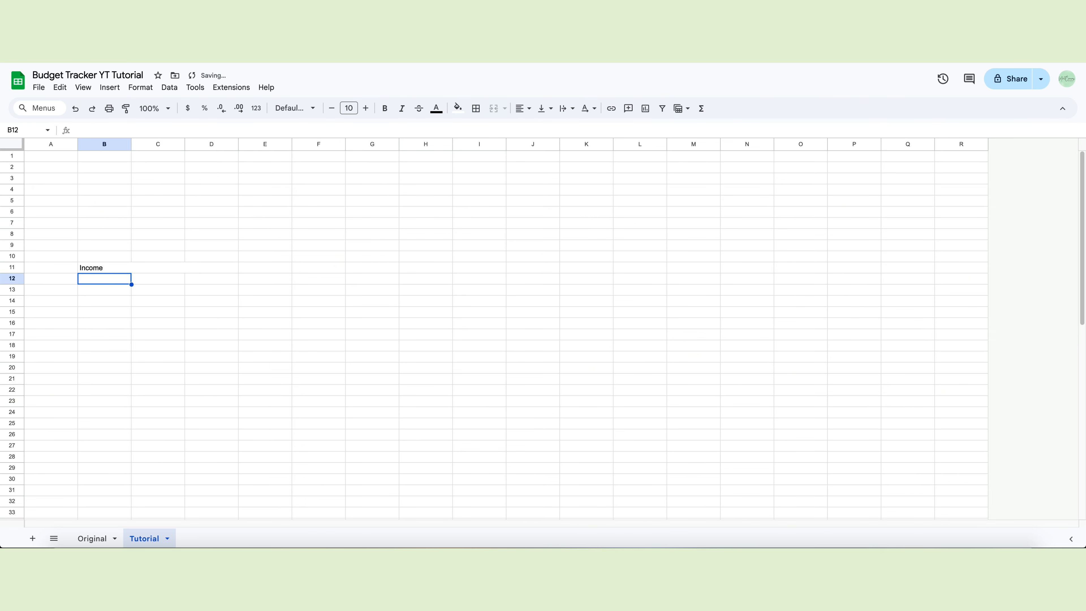
Set the font of the entire Tutorial sheet to Montserrat.
left_click(7, 145)
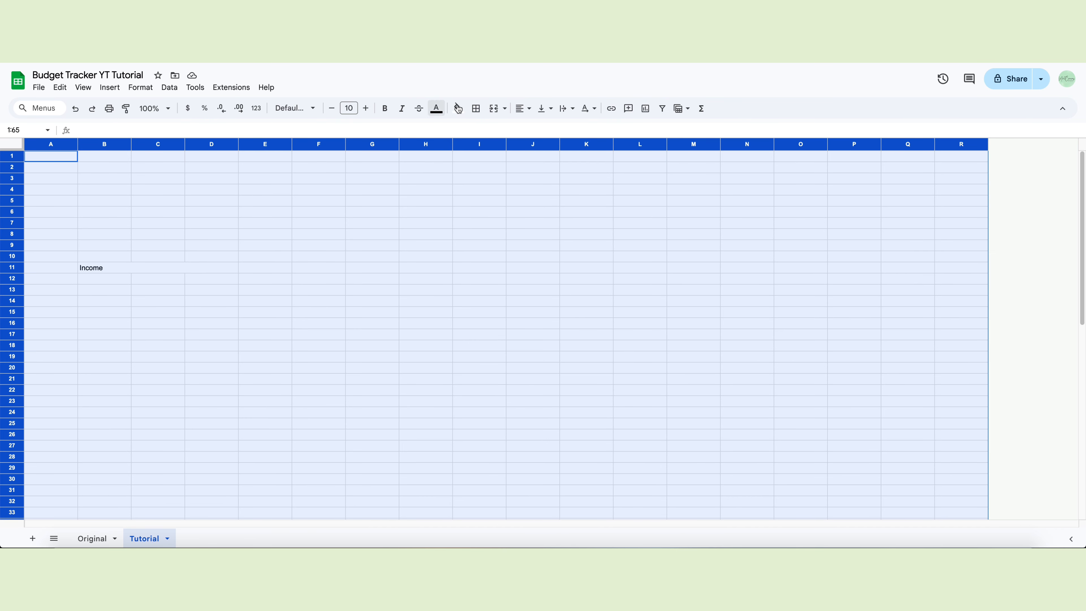
left_click(301, 107)
left_click(314, 248)
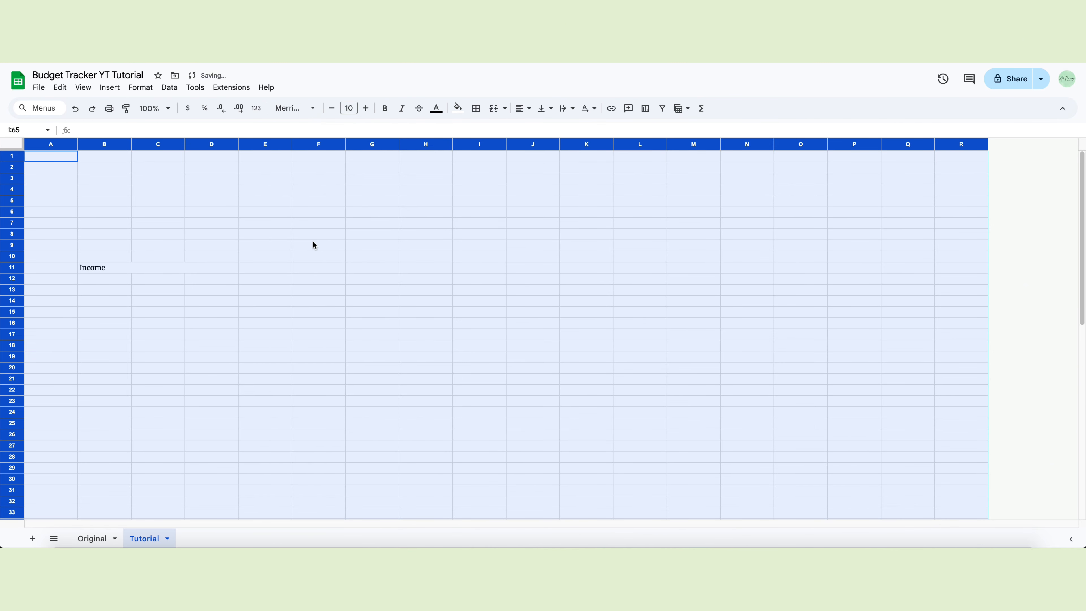
left_click(313, 108)
left_click(318, 248)
Center the contents of the entire sheet horizontally and vertically.
left_click(532, 112)
left_click(538, 127)
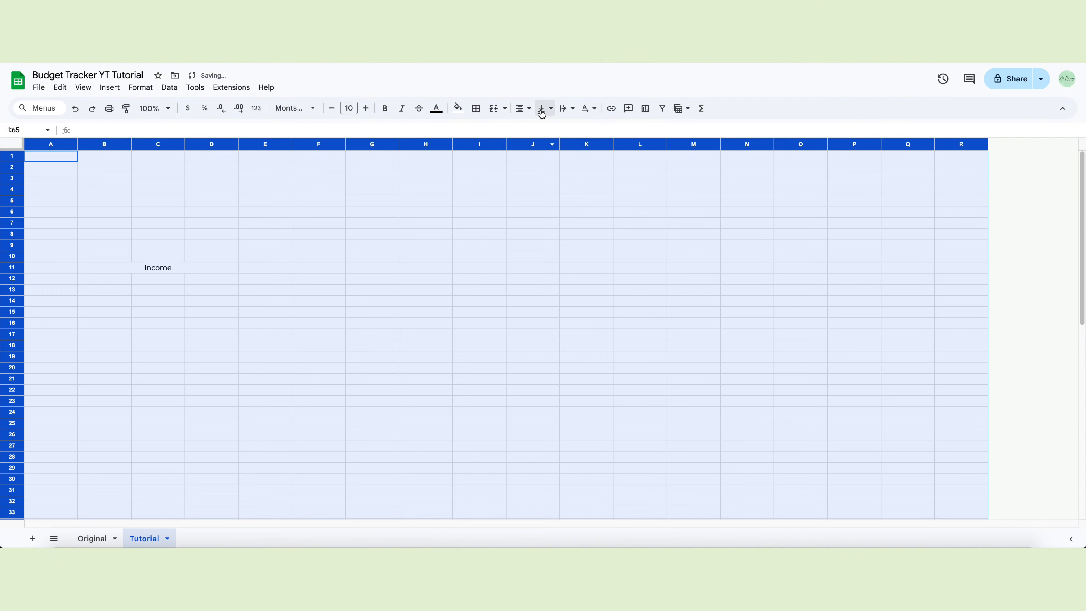
left_click(543, 109)
left_click(561, 133)
Enter the Income table headers Date, Income Stream and Amount in cells B13:D13.
left_click(84, 290)
type("Date")
key("Tab")
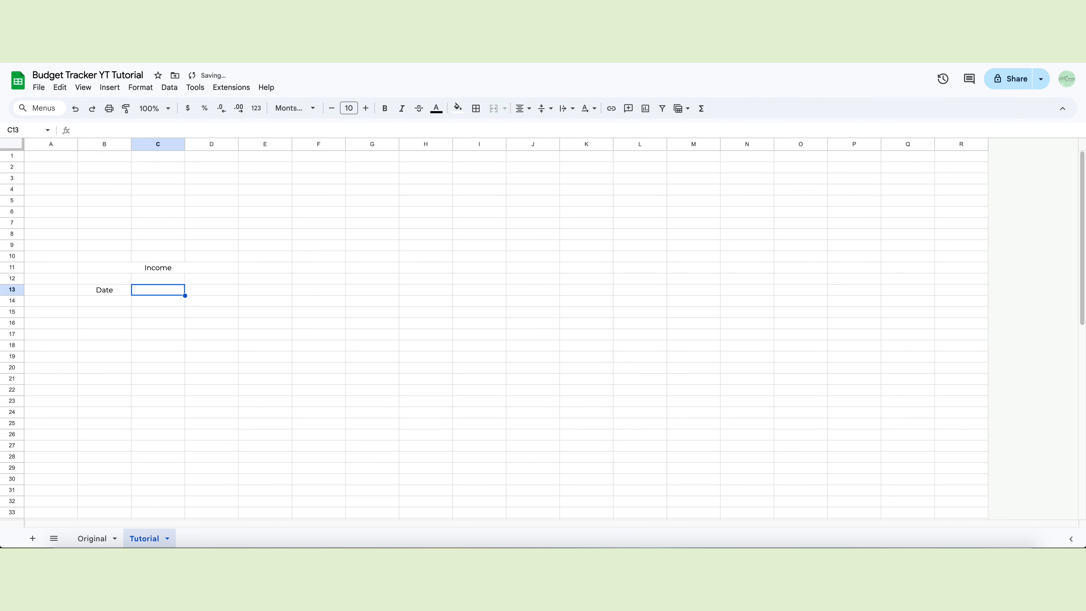
type("Income")
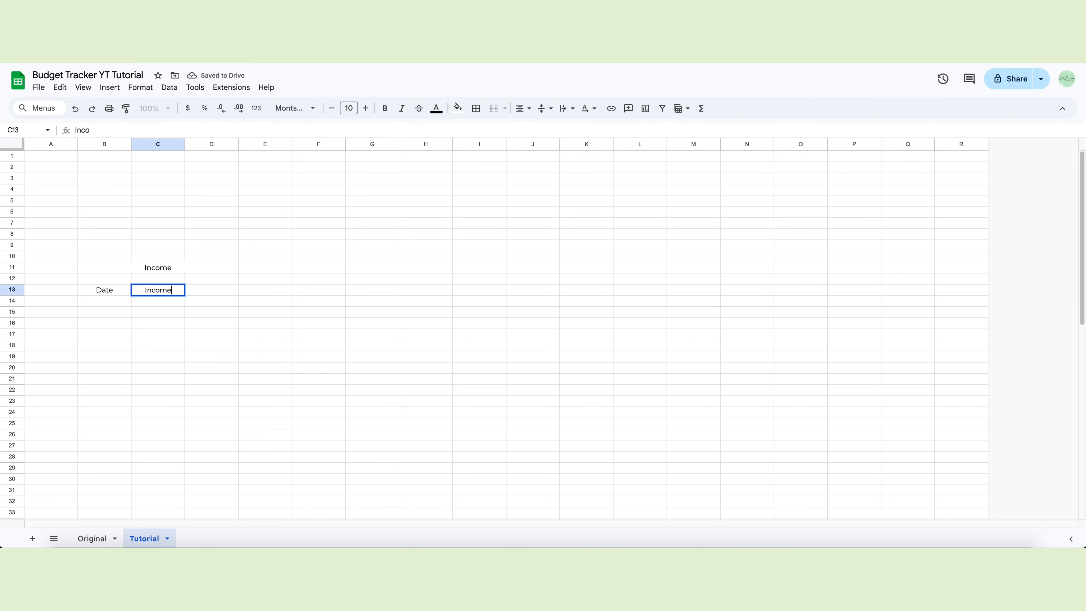
type(" Stream")
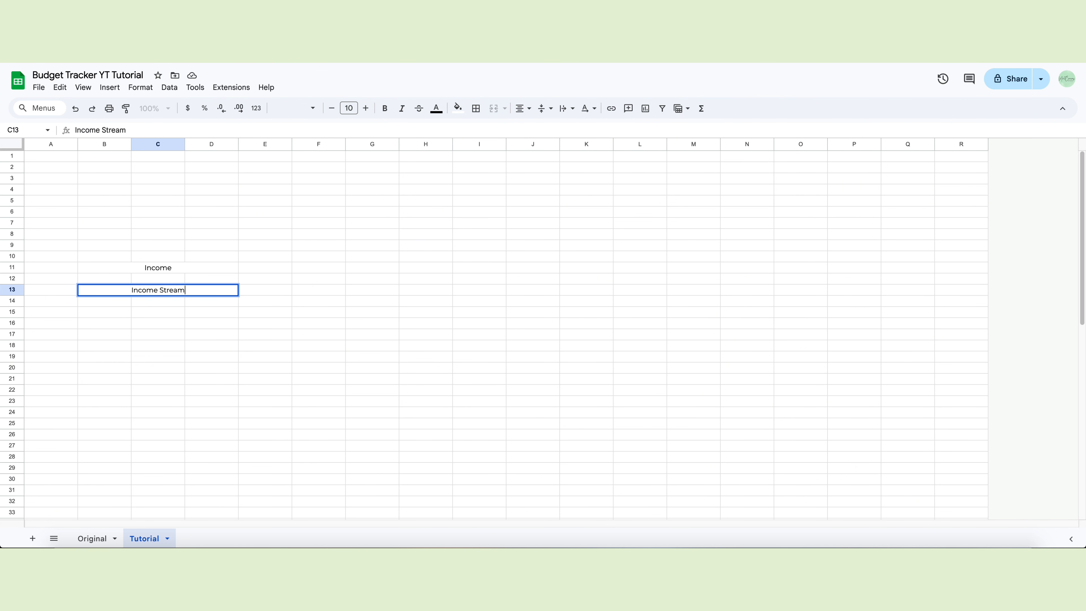
key("Tab")
type("Amount")
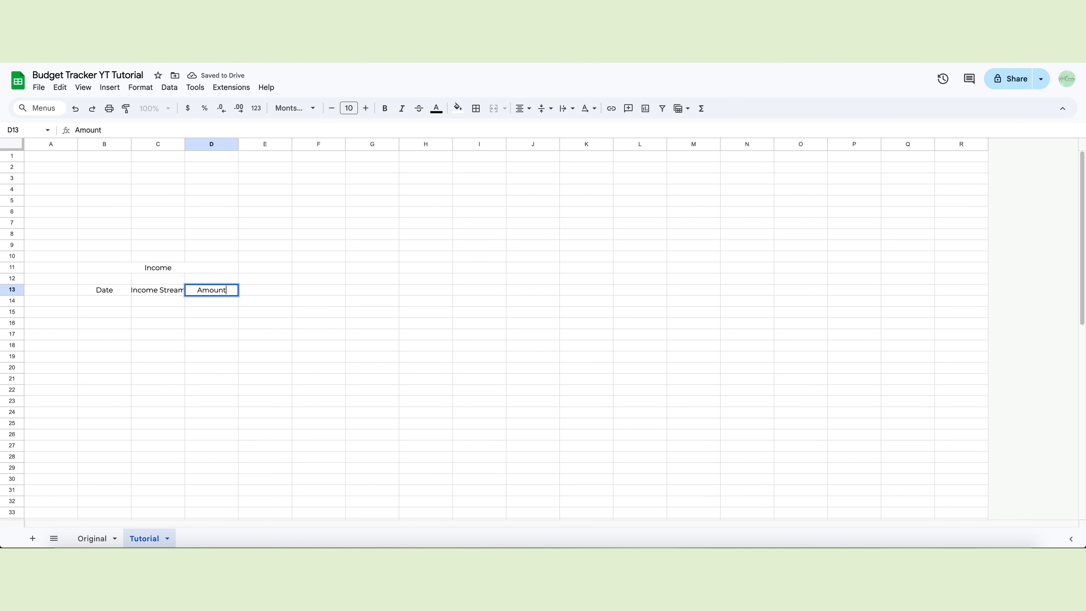
key("Return")
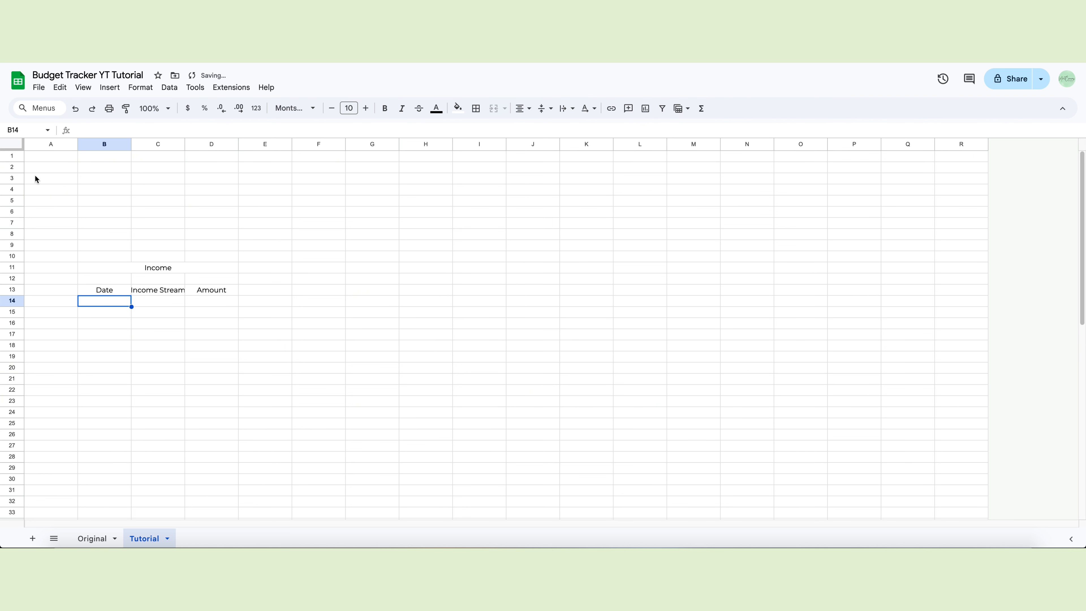
Set the width of column C to 110 pixels so the Income Stream header fits.
right_click(157, 143)
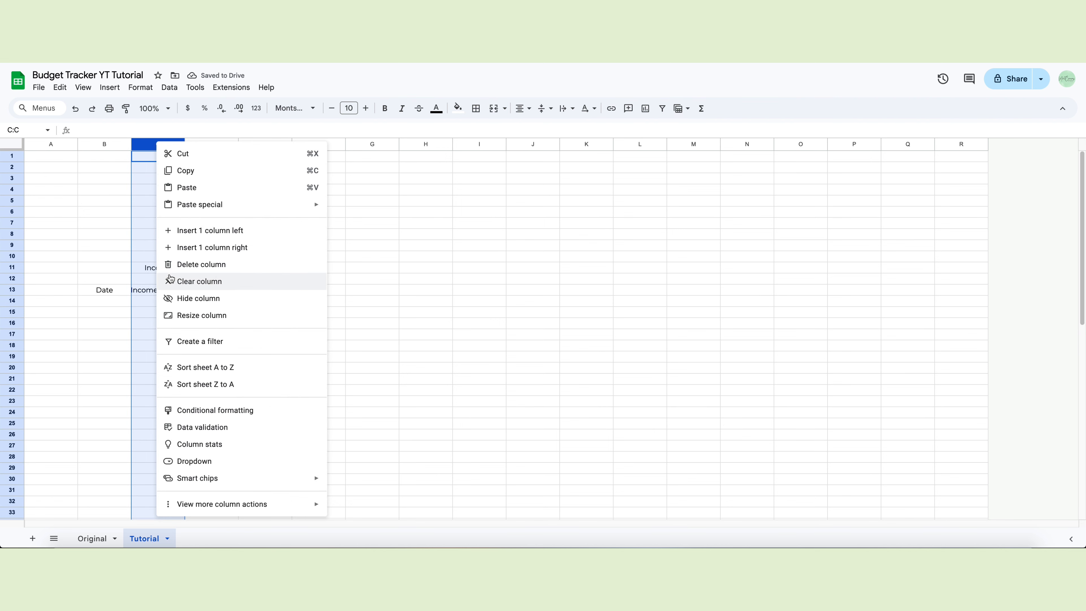
left_click(188, 316)
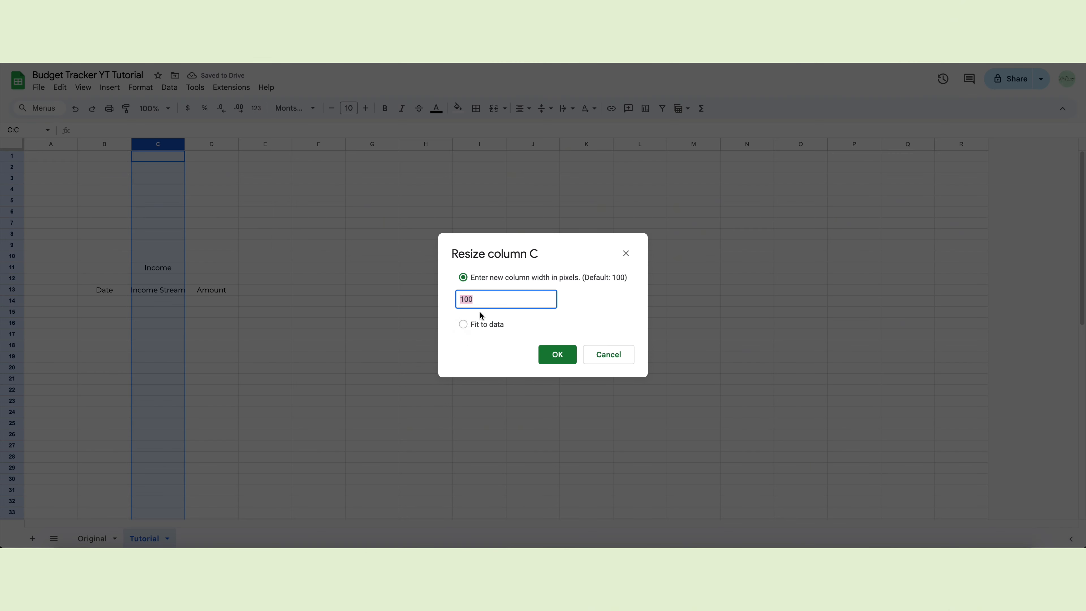
type("11")
key("Return")
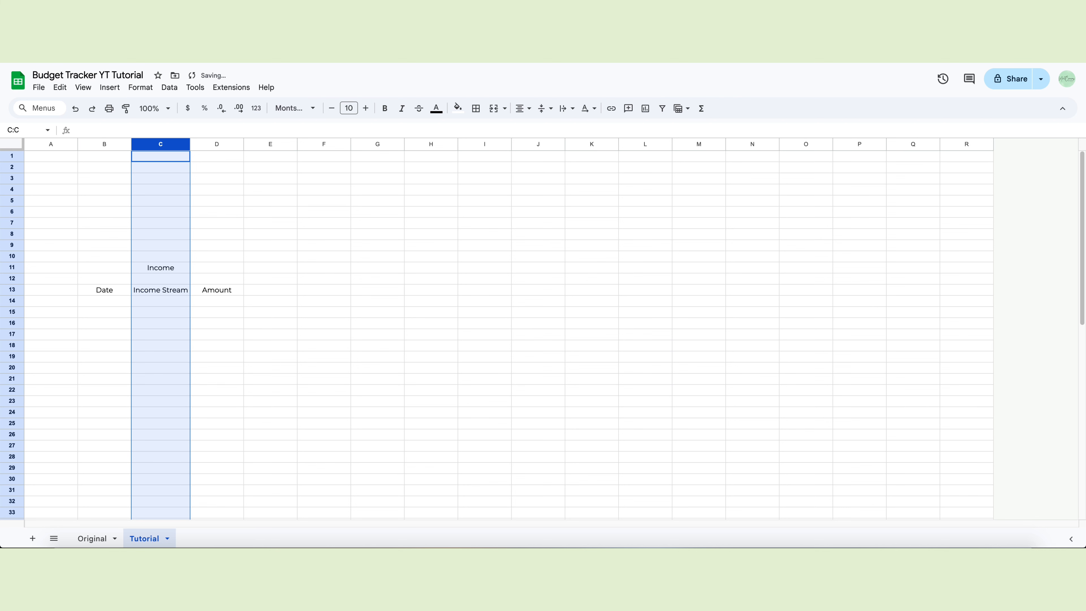
left_click(299, 347)
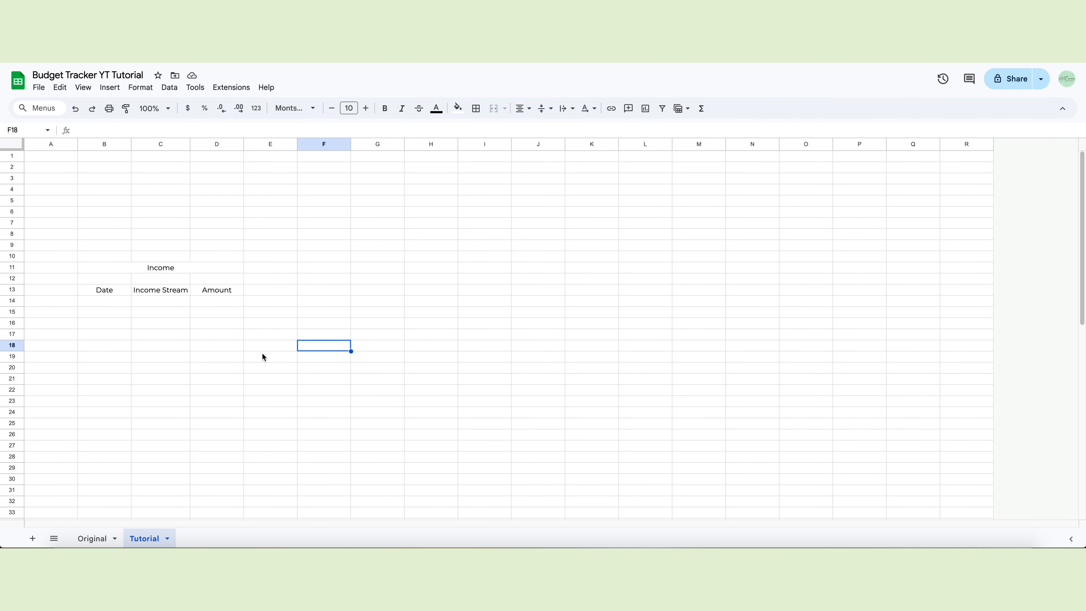
Add a gray outer border around the Income table range B13:D34.
left_click_drag(101, 294, 218, 492)
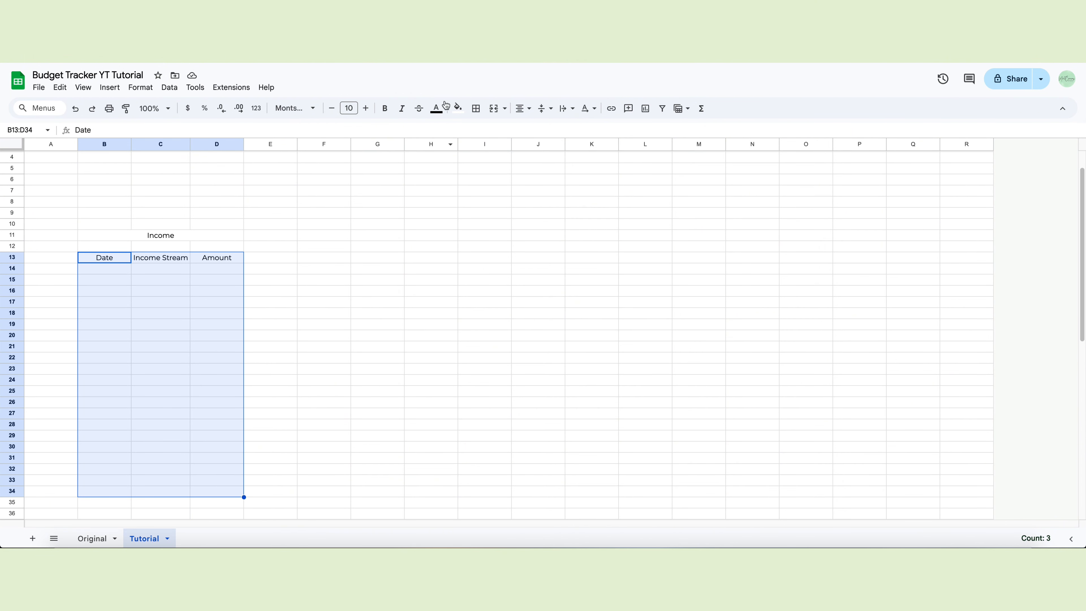
left_click(476, 108)
left_click(577, 132)
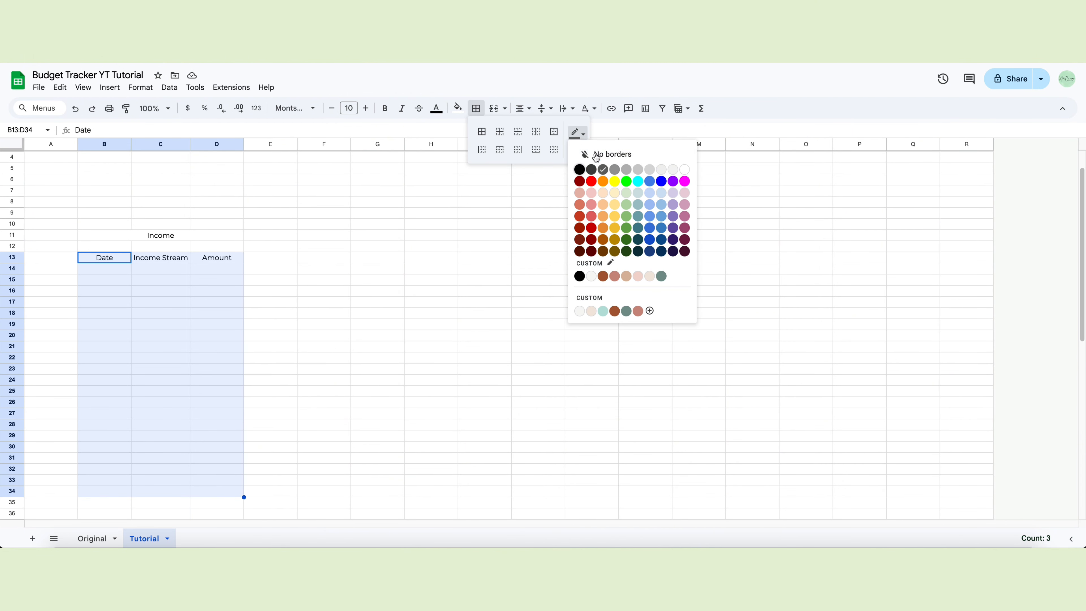
left_click(616, 172)
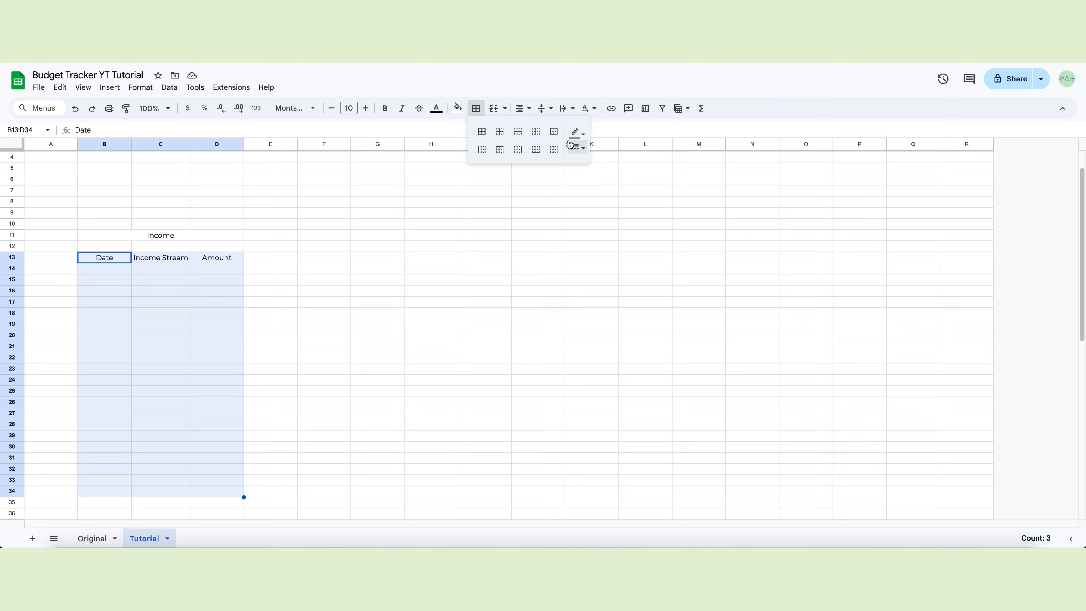
left_click(554, 131)
Add a bottom border to the Income title in B11:D11 and an outer border around the header row B13:D13.
left_click(146, 237)
left_click(476, 108)
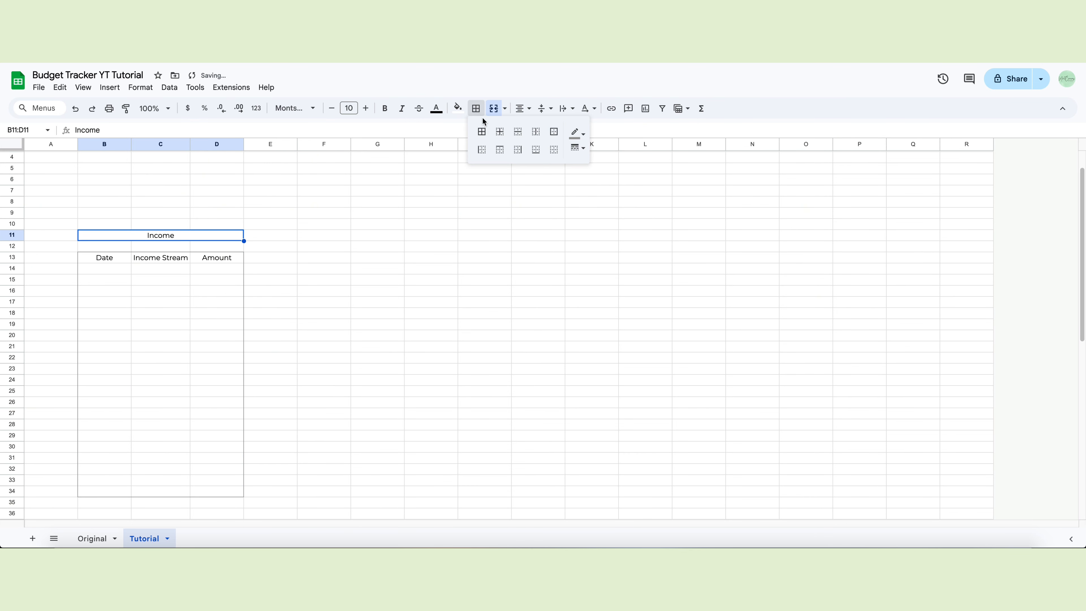
left_click(535, 149)
left_click_drag(114, 259, 237, 257)
left_click(474, 110)
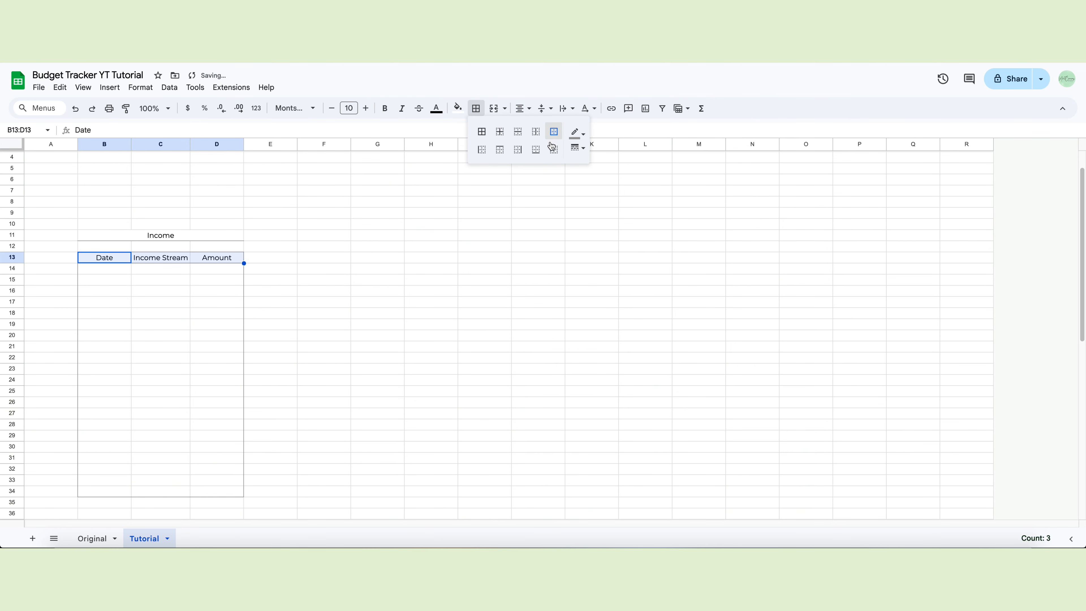
scroll(262, 376, "down", 1)
Add an outer border around the bottom row of the Income table, B34:D34.
left_click_drag(81, 485, 218, 483)
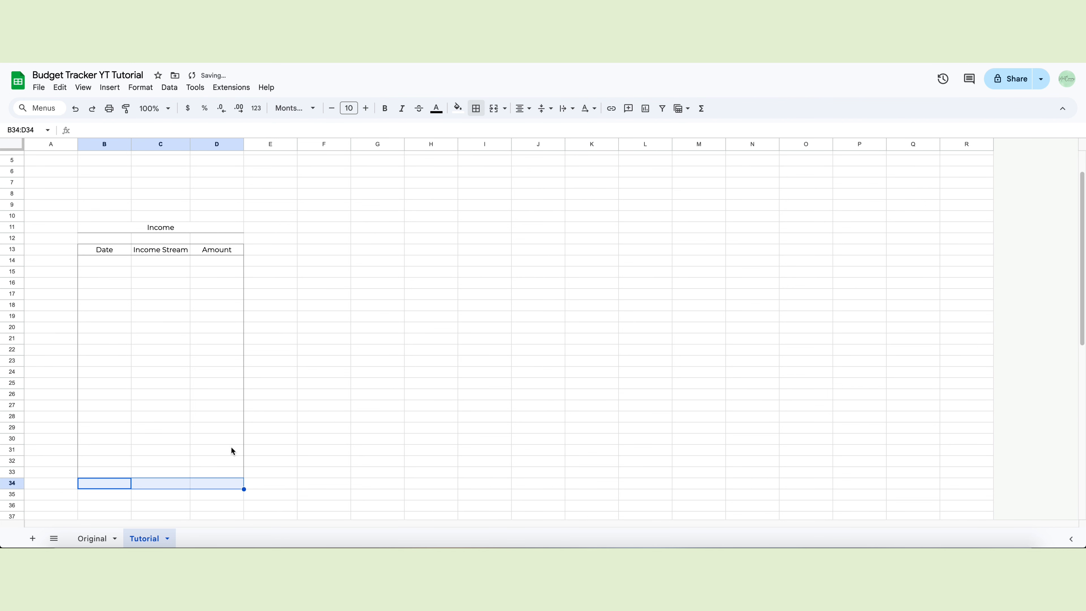
left_click(476, 108)
left_click(553, 134)
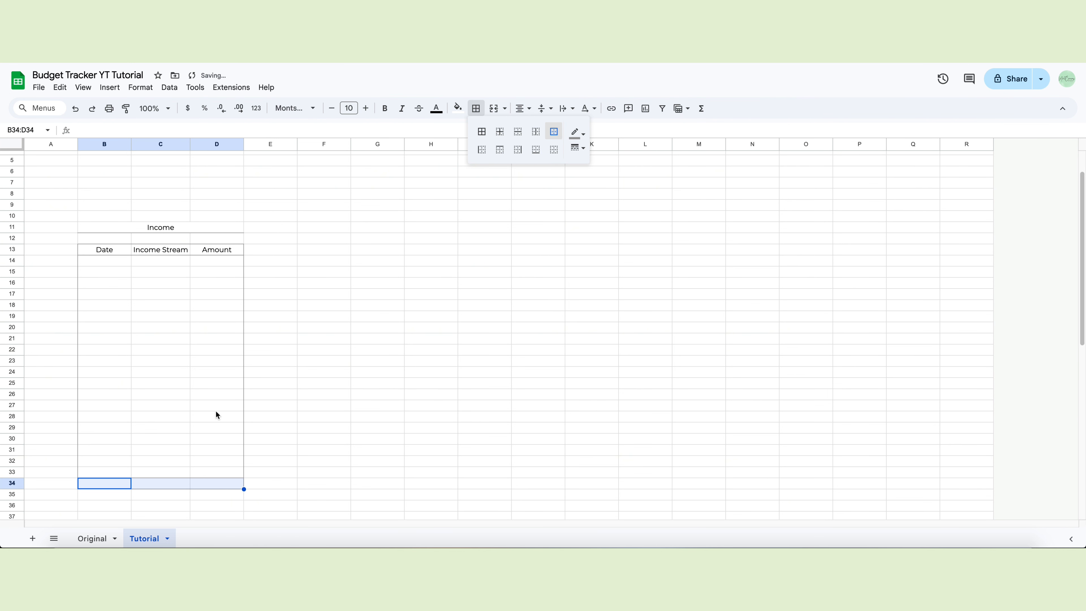
Enter the label "Total:" in B34 and merge the adjacent cells C34:D34.
left_click(109, 484)
type("Total:")
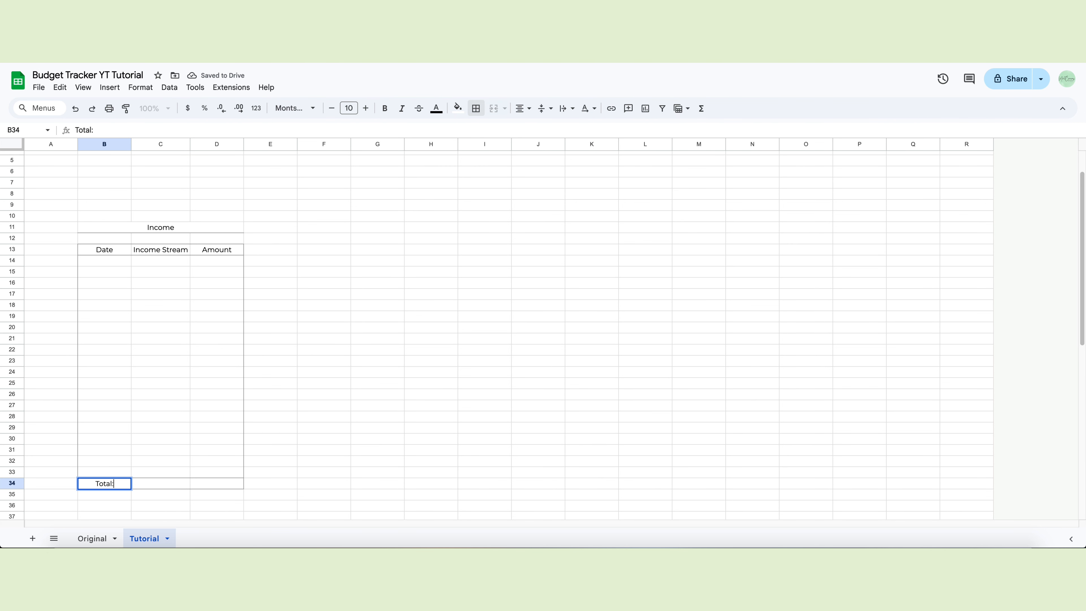
key("Tab")
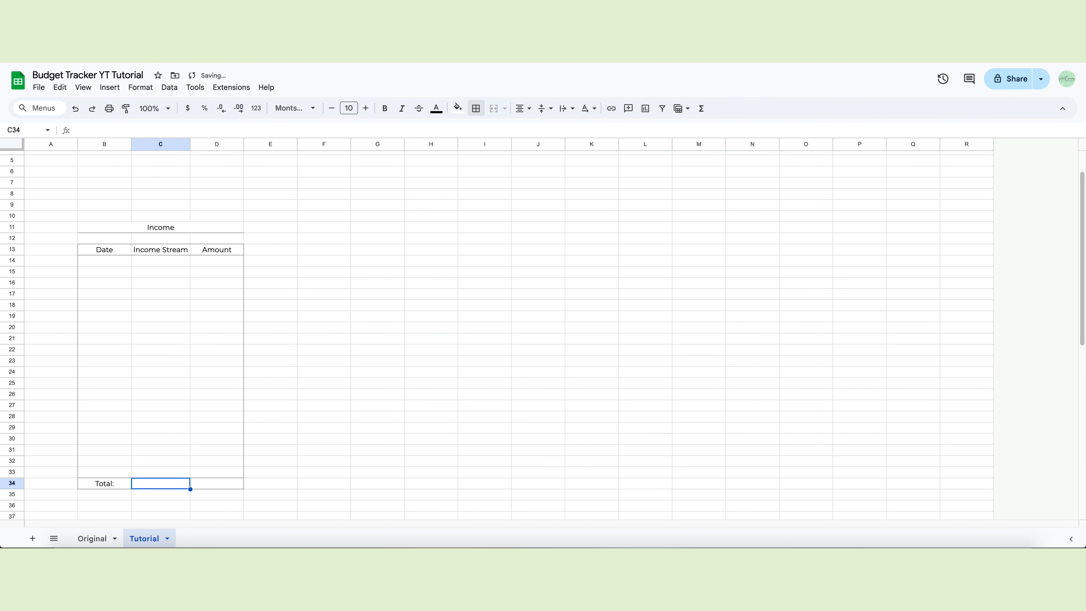
left_click_drag(164, 483, 206, 485)
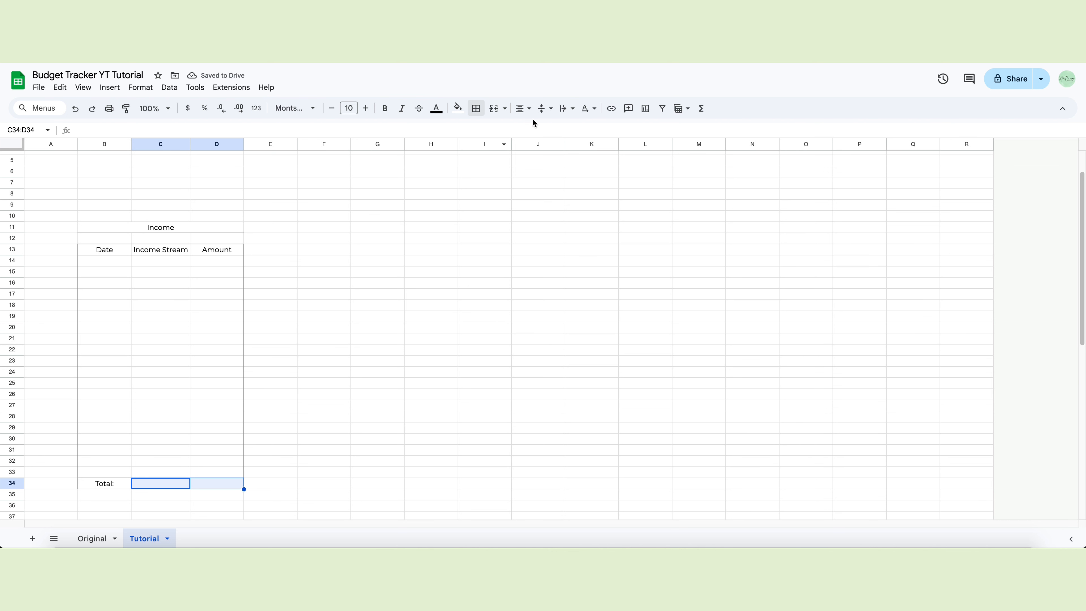
left_click(493, 107)
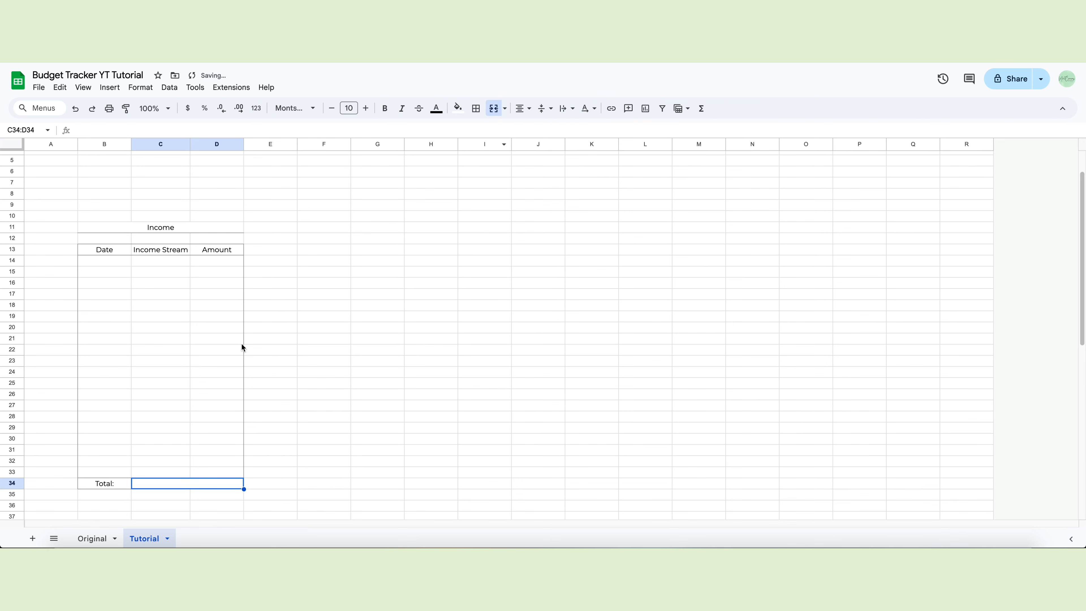
Add a data validation rule to B14:B33 that requires a valid date, shows help text for a selected cell and rejects invalid input.
left_click_drag(104, 261, 97, 470)
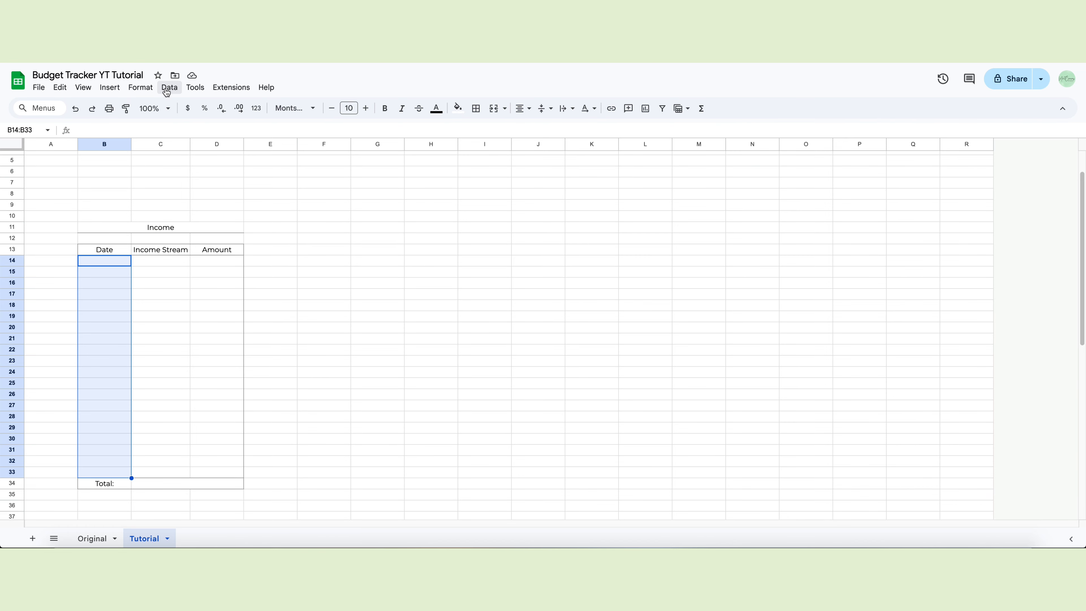
left_click(166, 89)
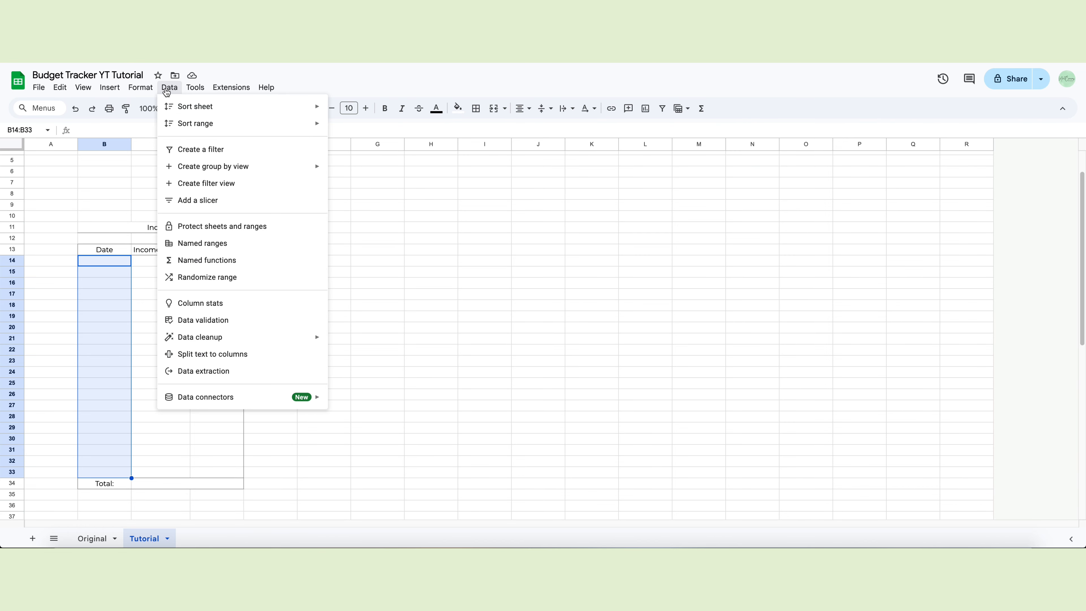
left_click(187, 320)
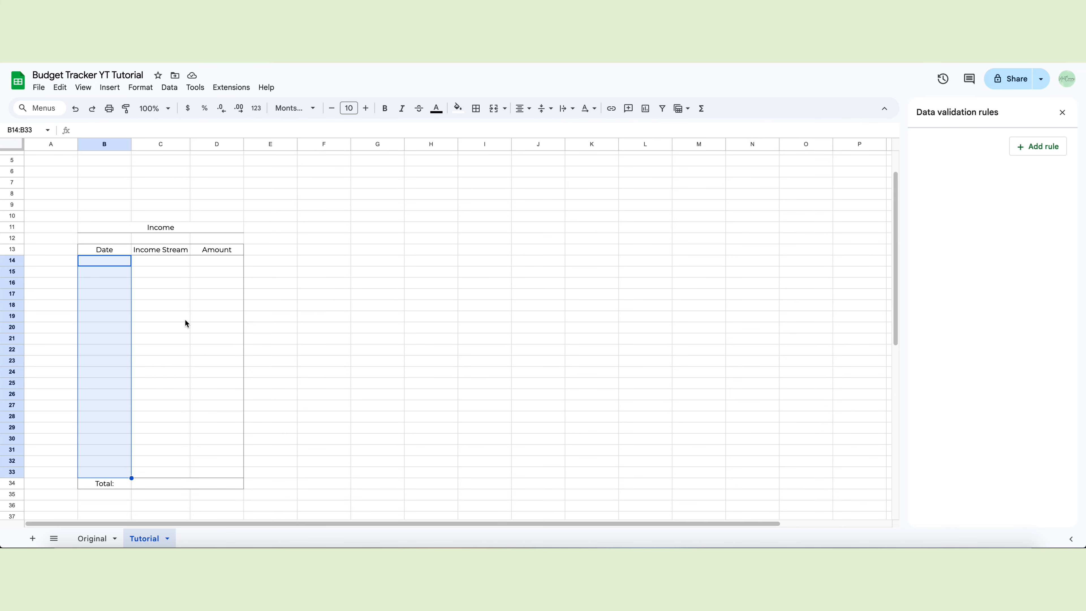
left_click(1036, 148)
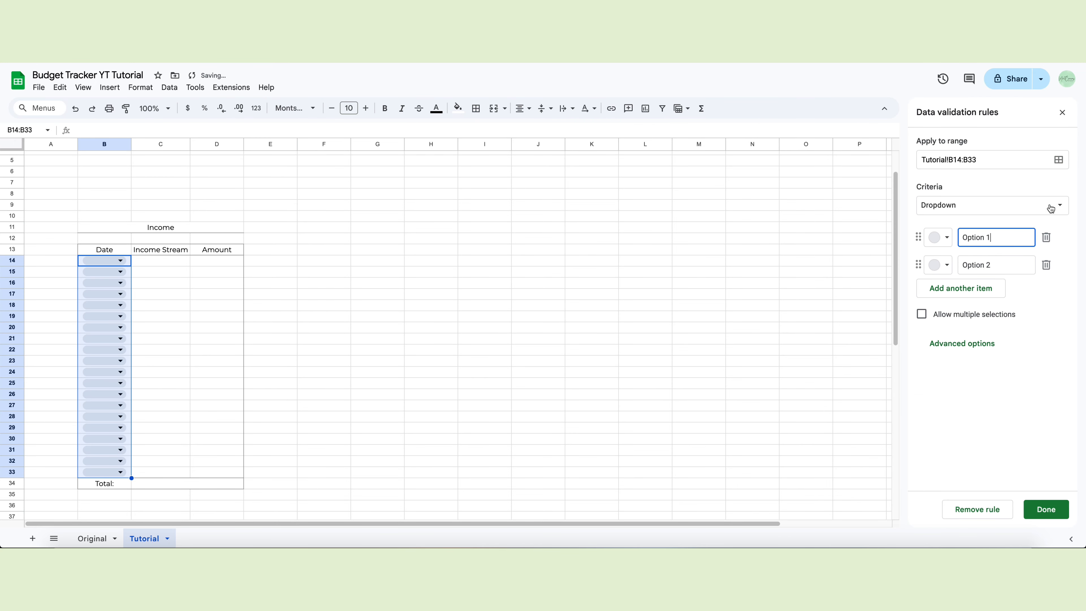
left_click(1059, 206)
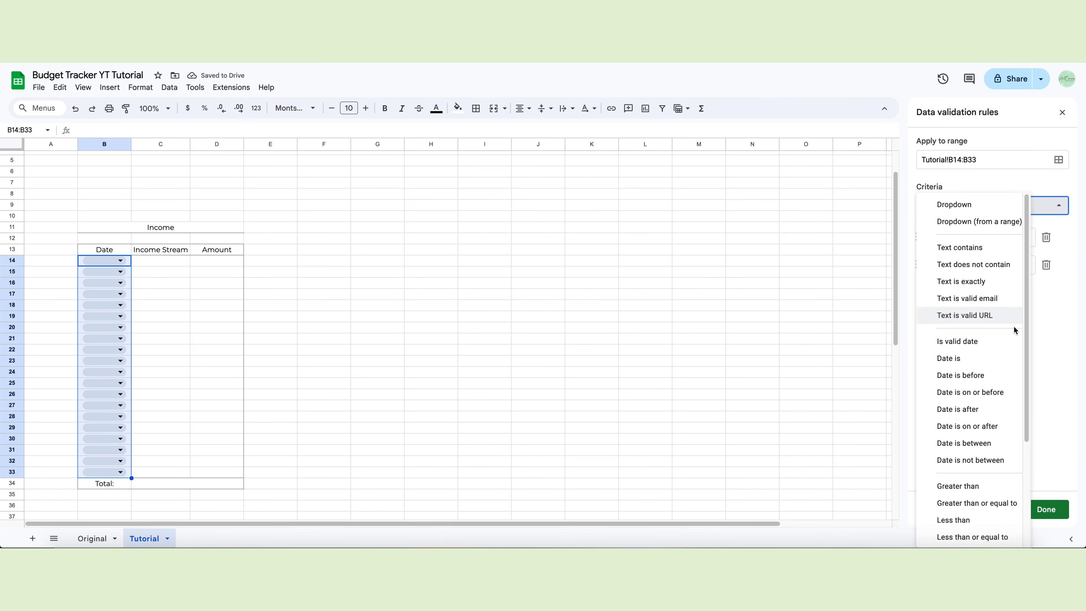
left_click(961, 342)
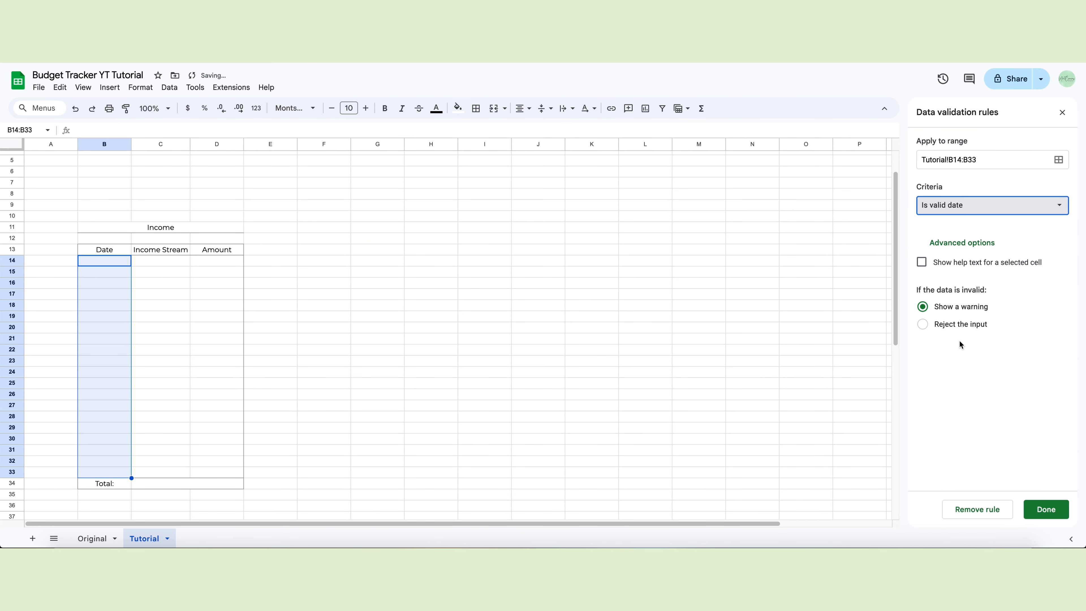
left_click(922, 263)
left_click(923, 352)
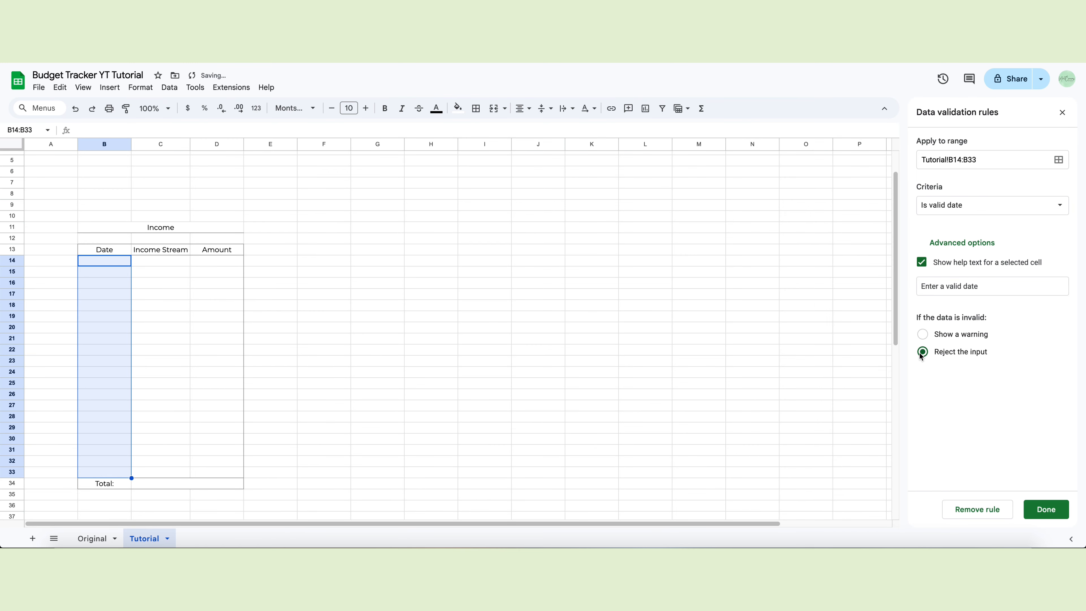
left_click(1046, 510)
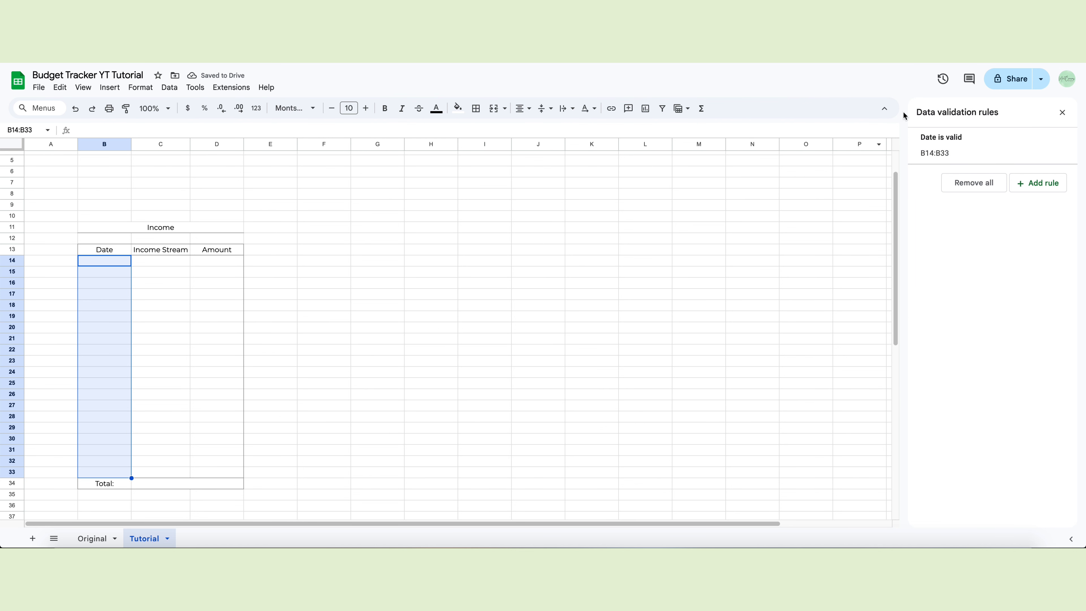
left_click(1062, 112)
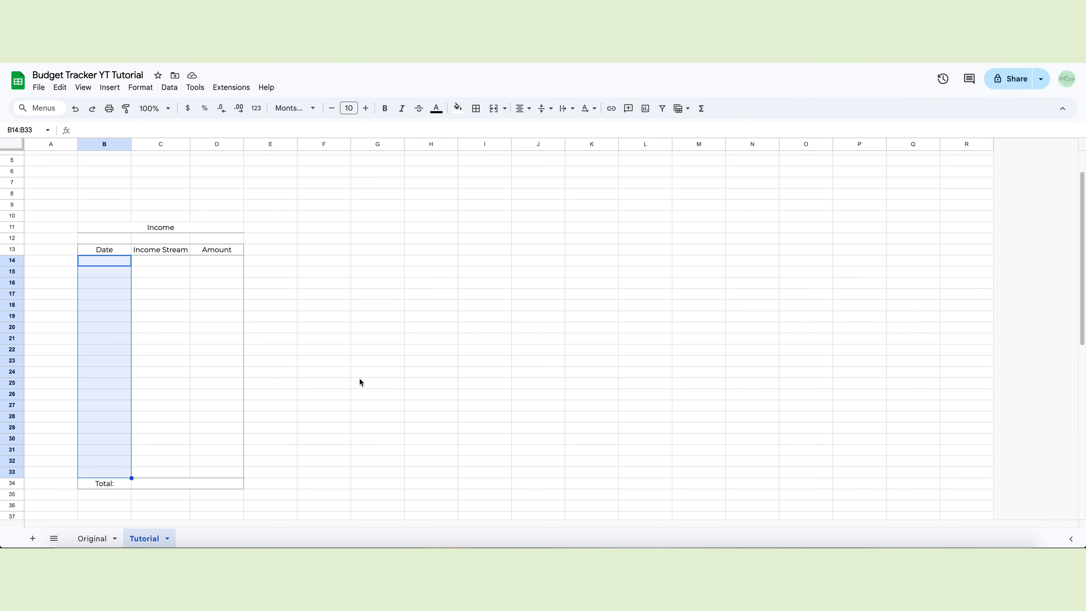
Enter the sample date January 16, 2026 in B14 using the calendar picker.
double_click(114, 262)
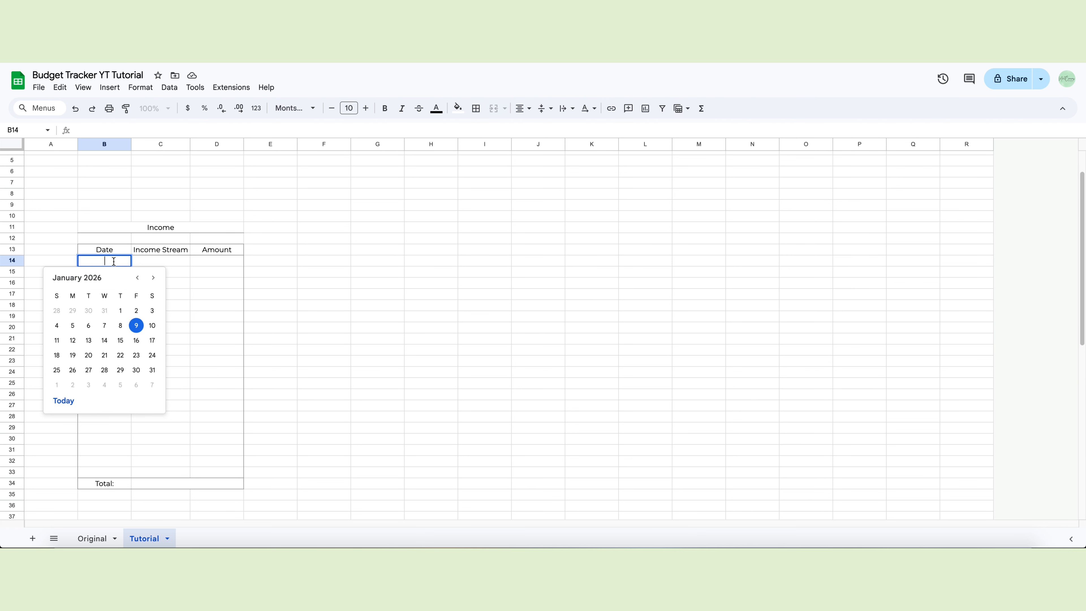
double_click(116, 431)
double_click(106, 262)
left_click(136, 341)
Apply a custom date format to B14:B33 showing abbreviated weekday, abbreviated month and day number, as in "Tue, Aug 5".
left_click_drag(107, 262, 112, 472)
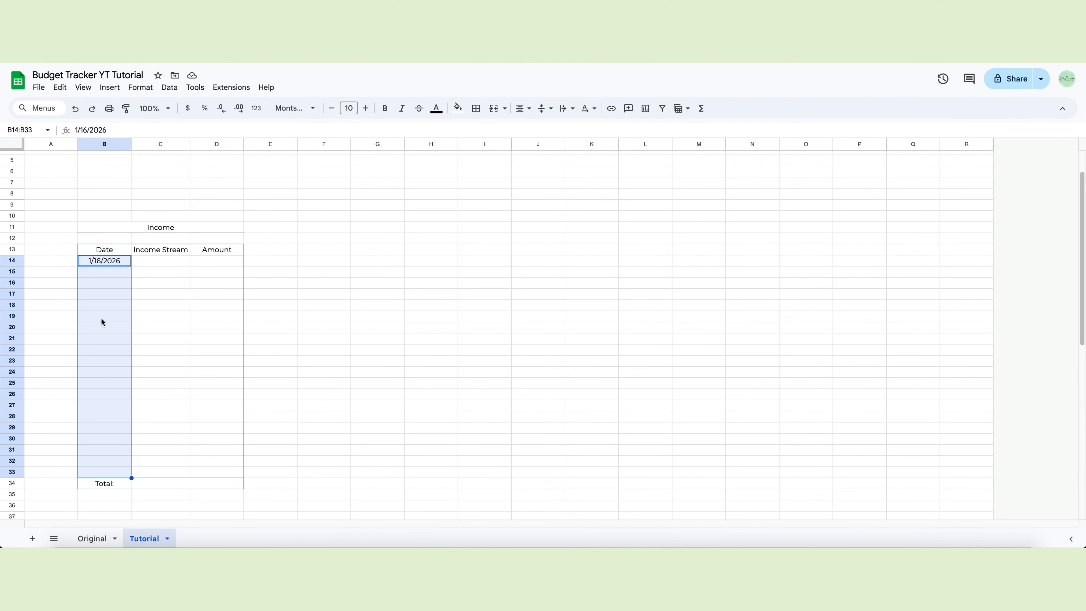
left_click(138, 90)
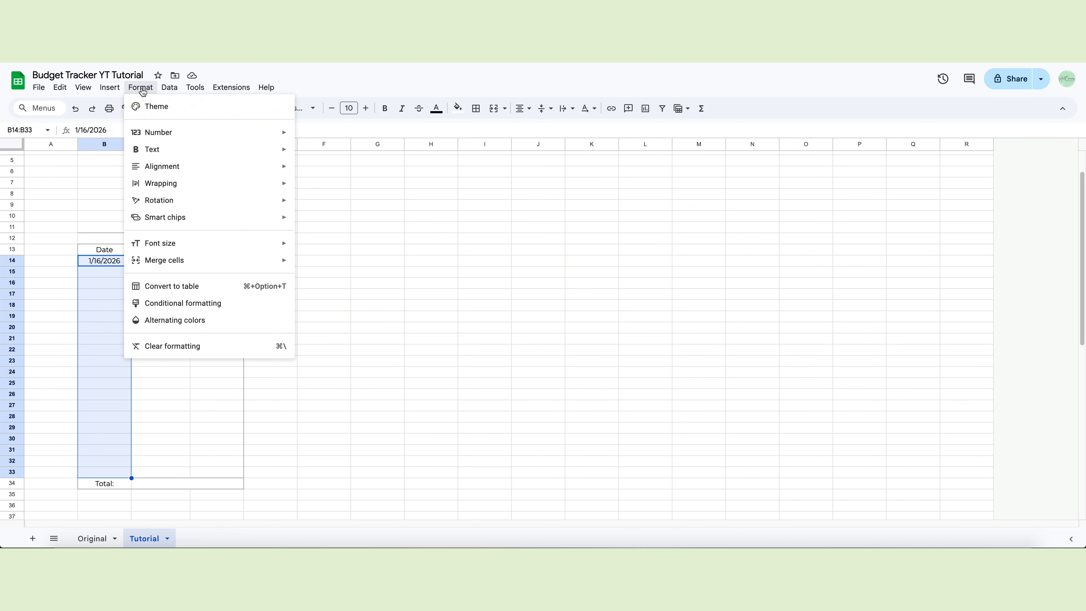
mouse_move(136, 134)
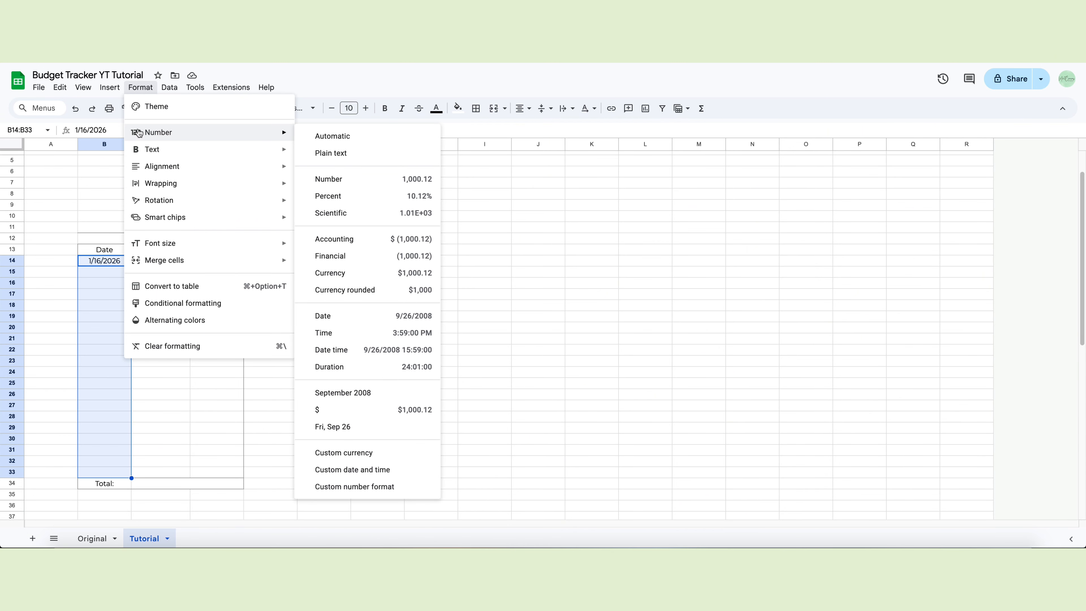
left_click(393, 472)
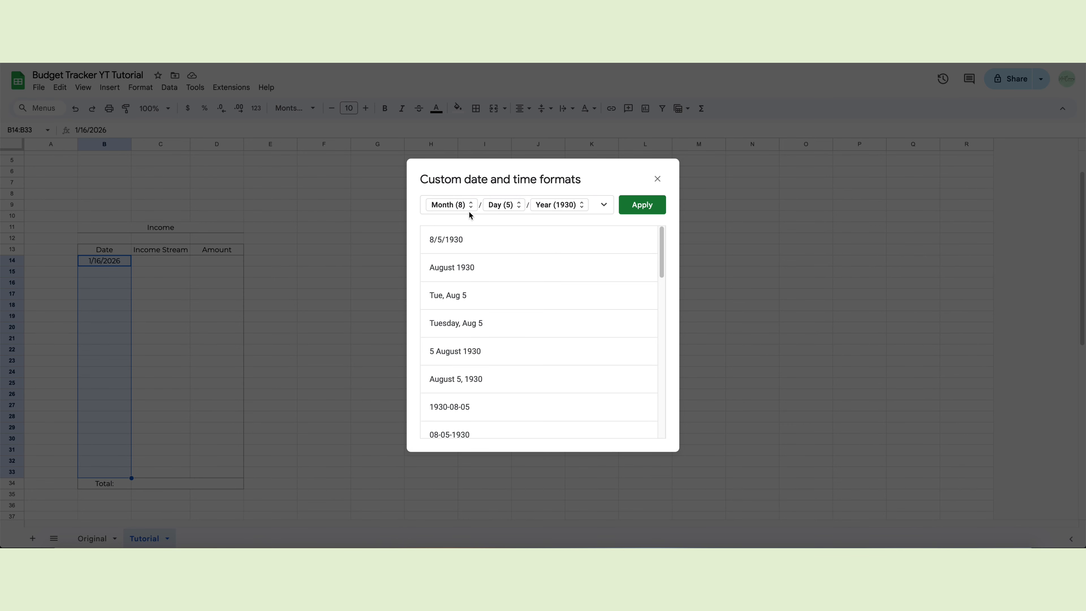
scroll(548, 305, "down", 3)
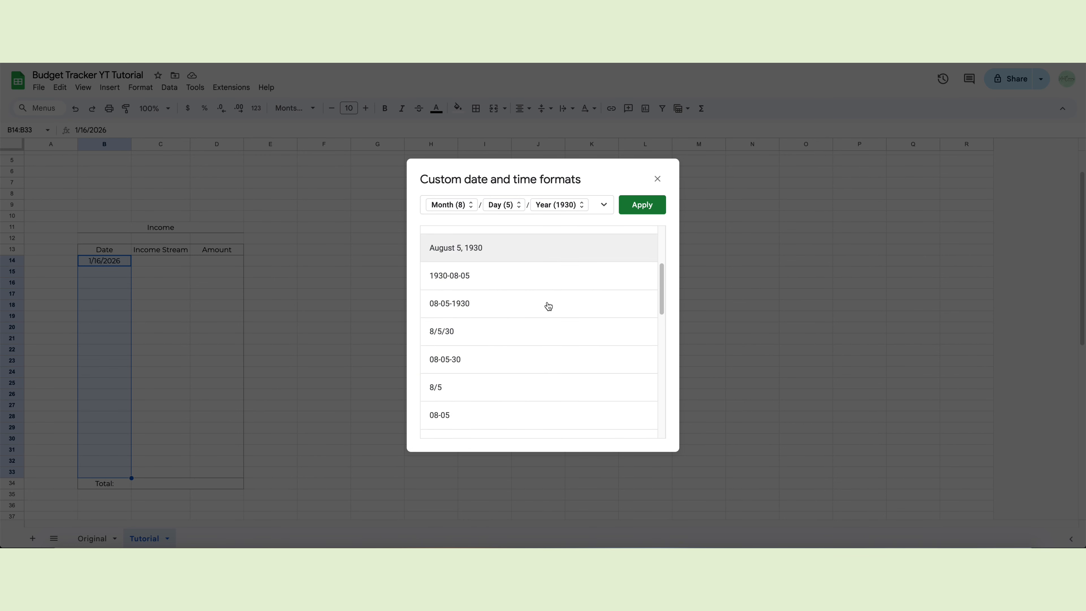
scroll(547, 305, "up", 2)
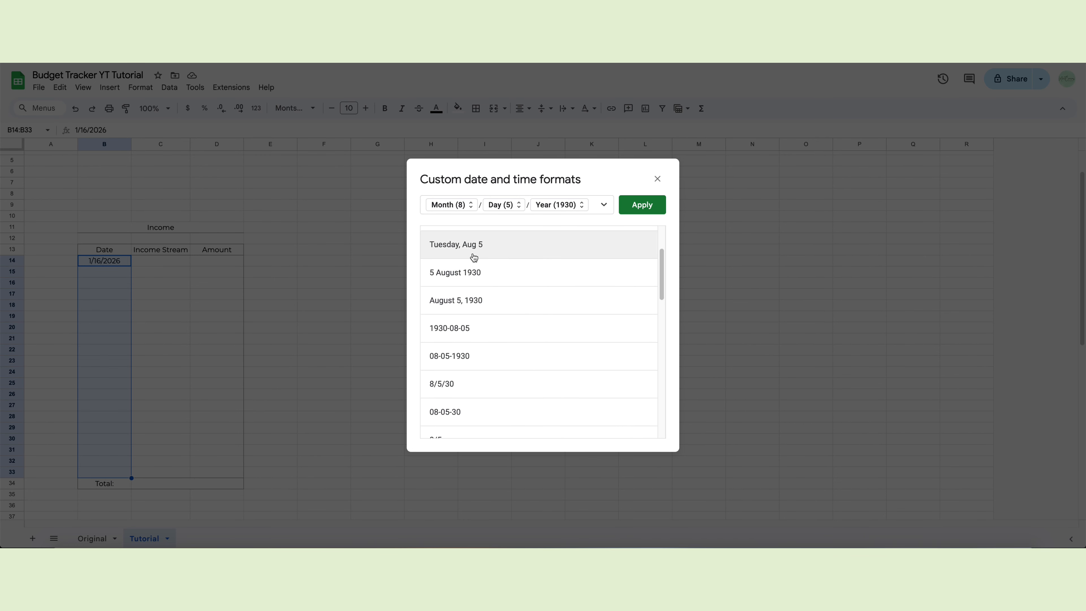
left_click(474, 256)
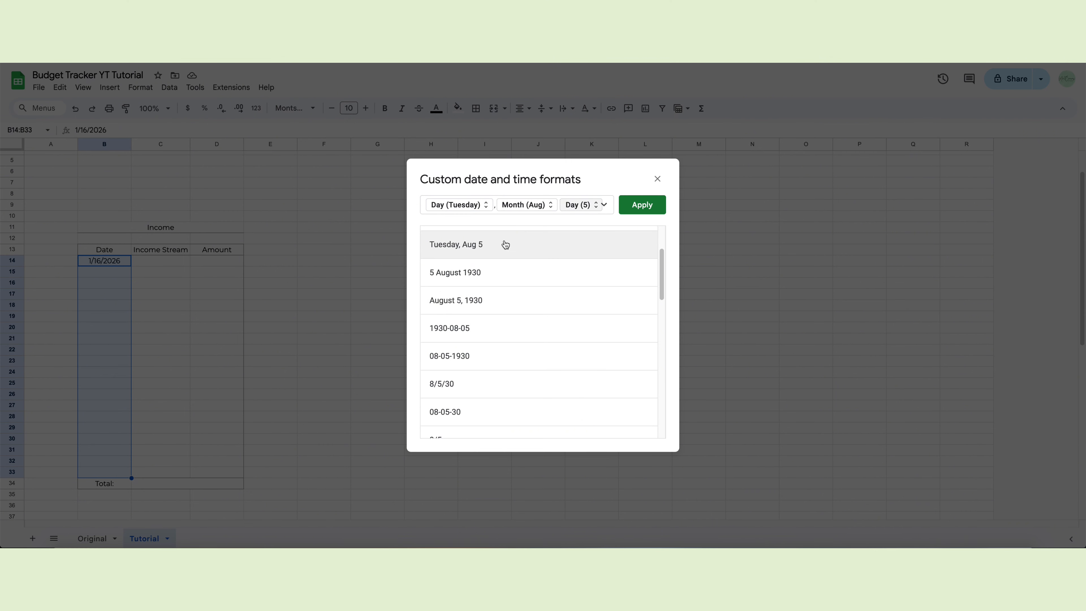
left_click(466, 205)
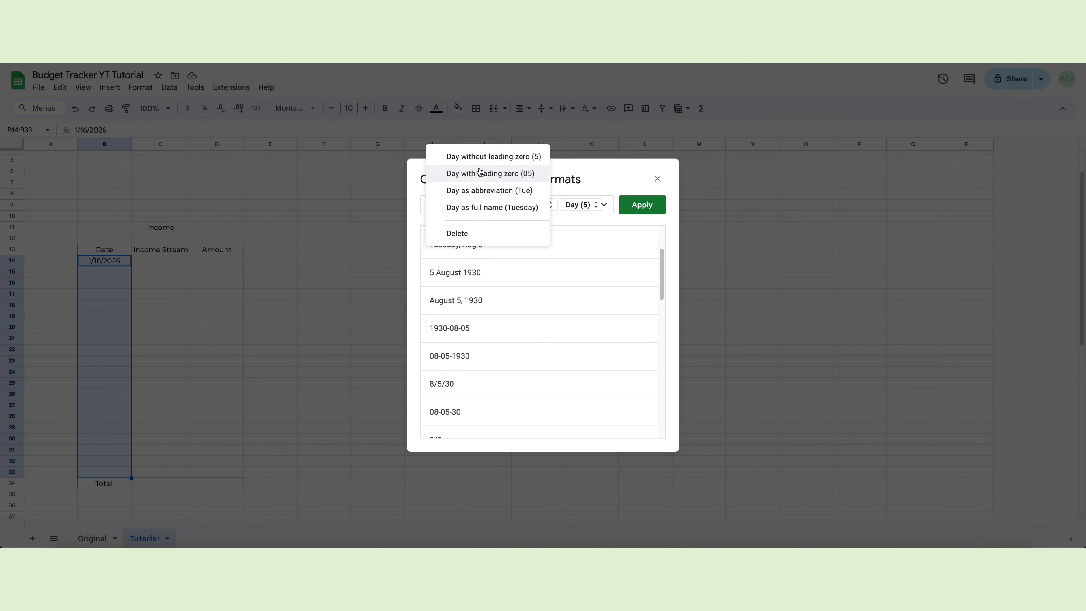
left_click(480, 191)
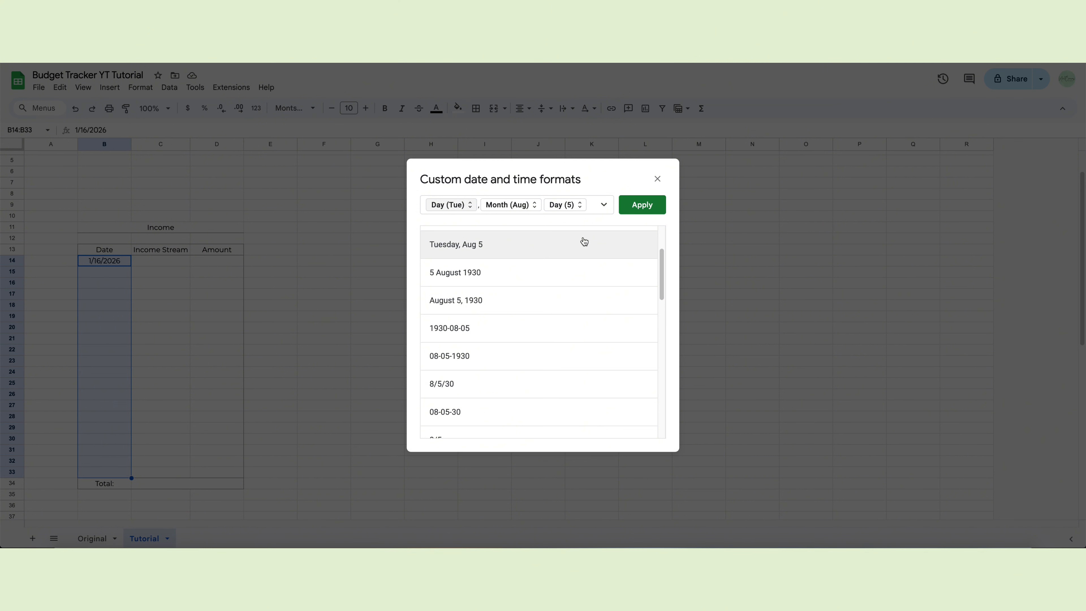
left_click(638, 207)
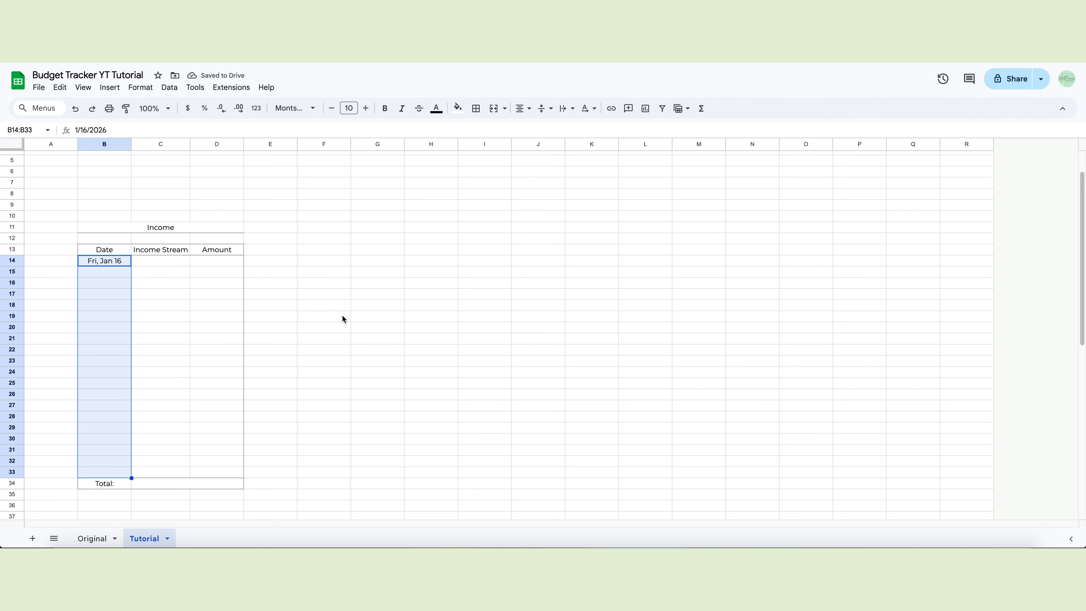
Pick the sample date January 14, 2026 in B19 and enter the sample amounts 100 and 40 in D14 and D15.
double_click(114, 320)
left_click(106, 396)
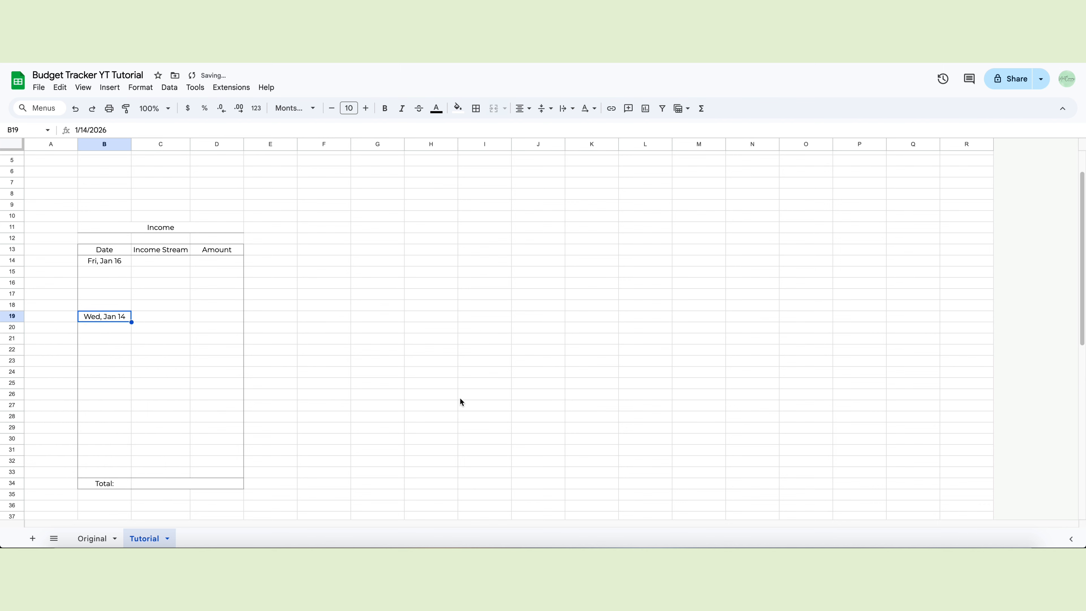
left_click(214, 266)
type("100")
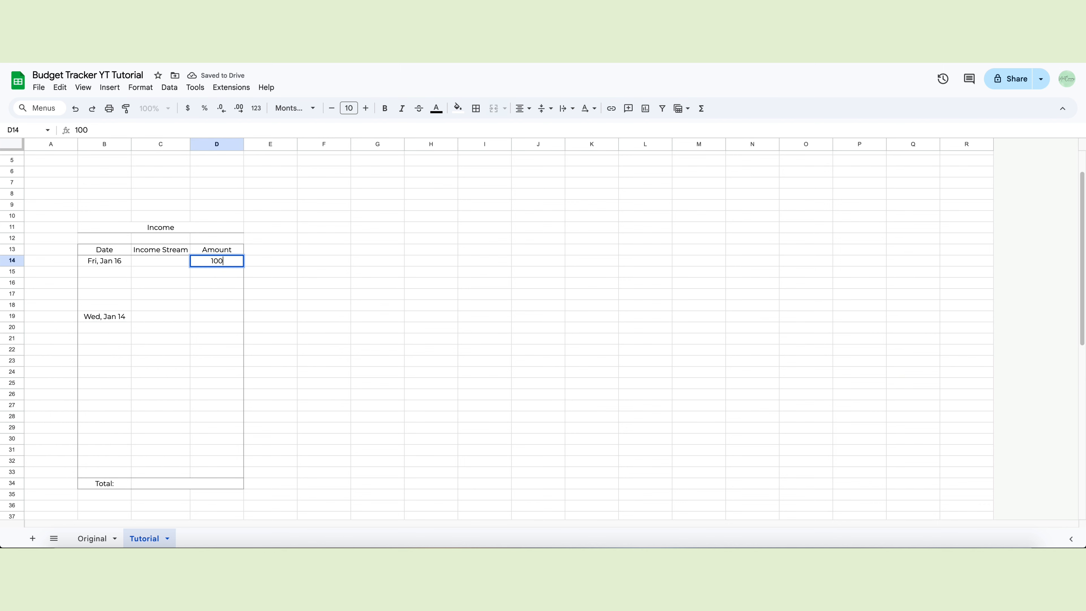
key("Return")
type("40")
key("Return")
Format the Amount cells D14:D33 as Currency with two decimals.
left_click_drag(220, 265, 216, 473)
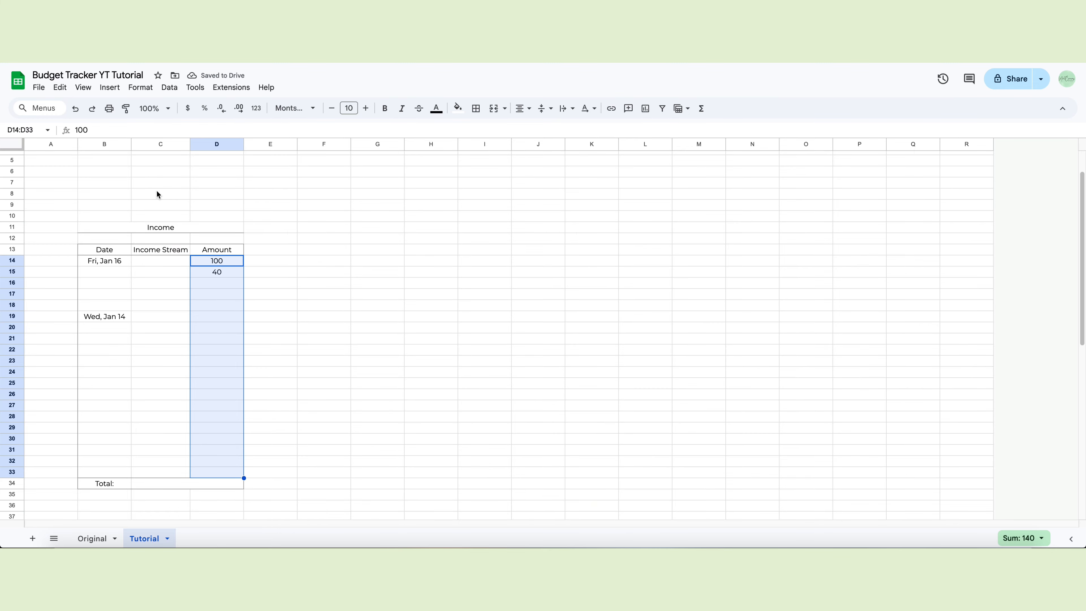
left_click(131, 88)
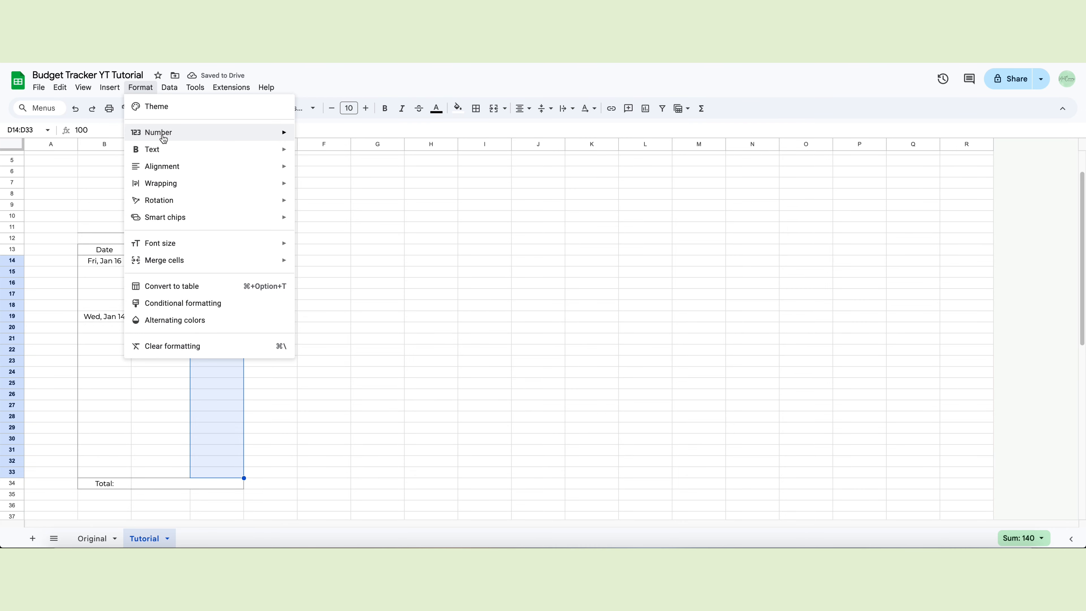
mouse_move(187, 136)
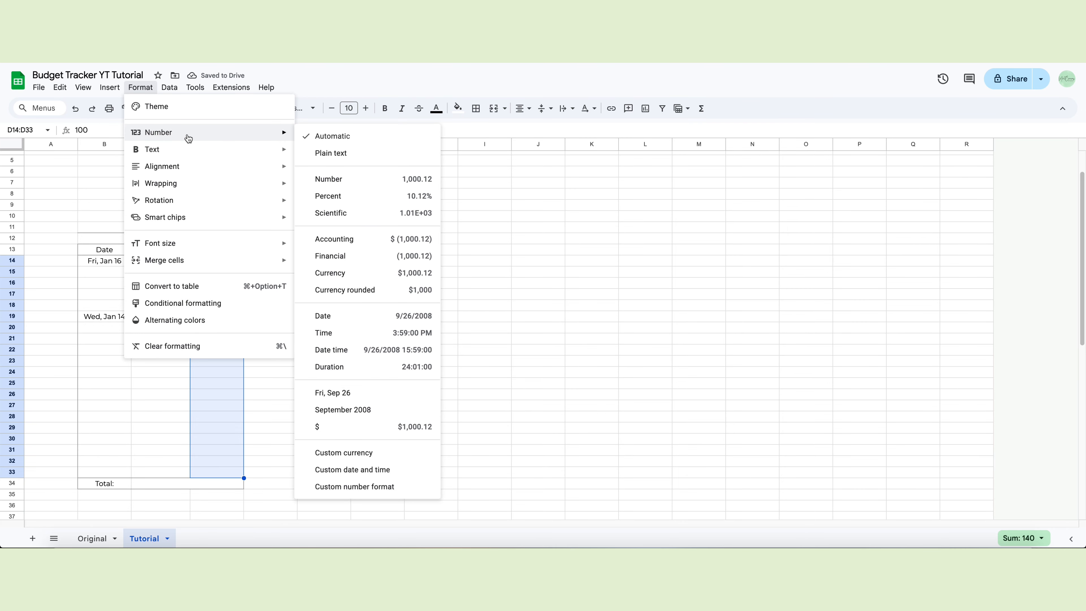
left_click(360, 278)
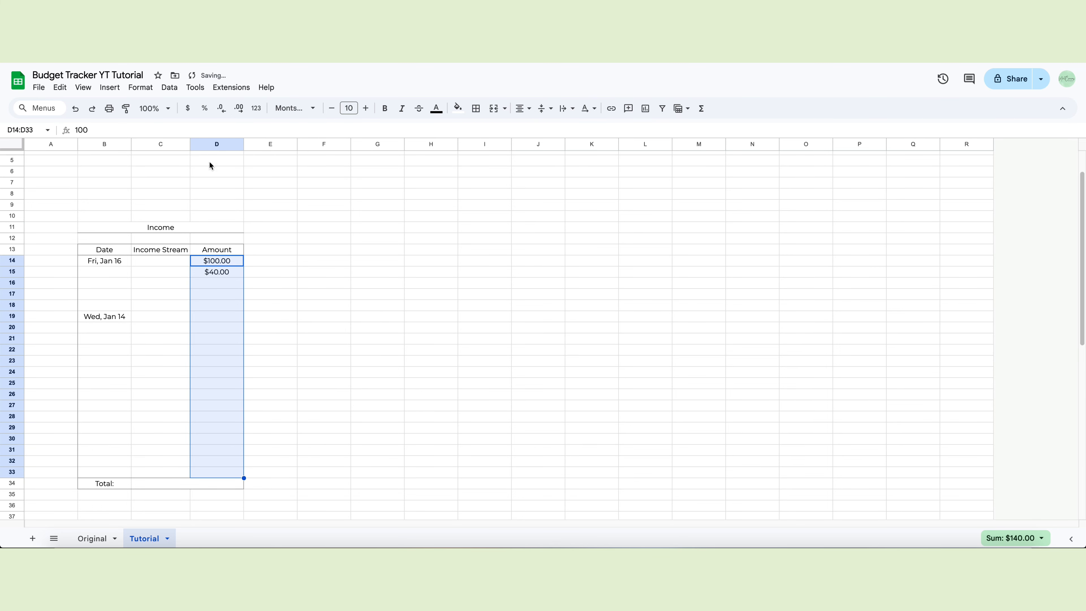
Apply the custom dollar currency format $1,000.00 to the Amount cells D14:D33.
left_click(123, 90)
mouse_move(136, 92)
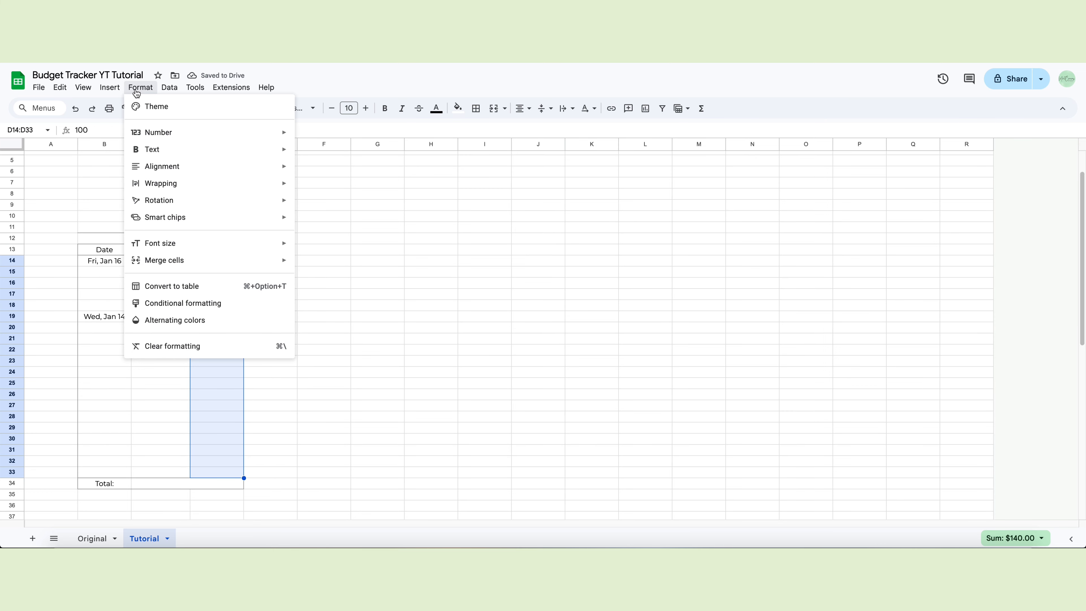
mouse_move(240, 133)
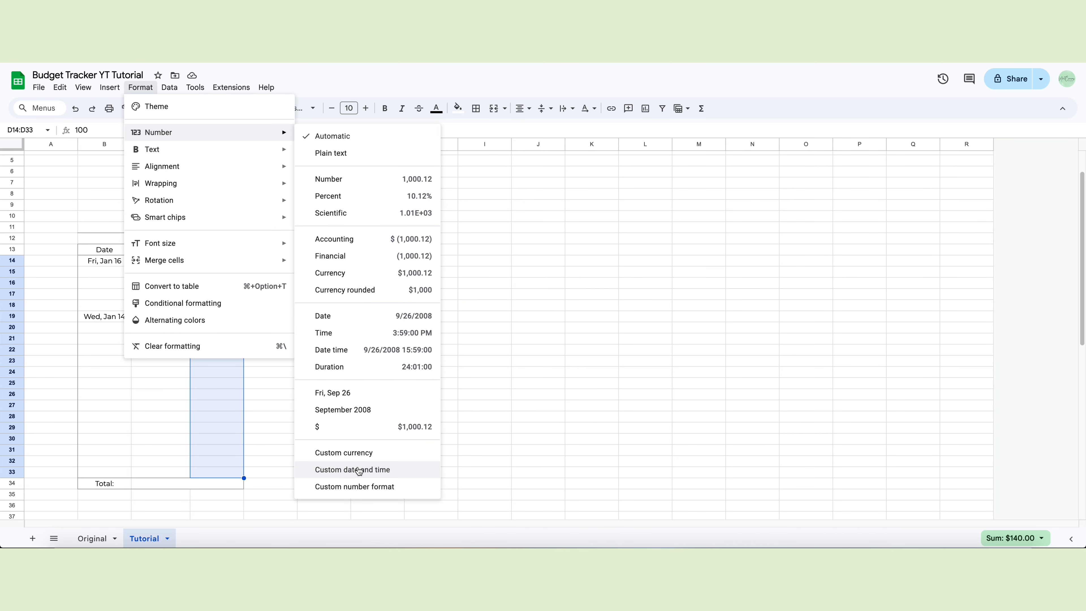
left_click(361, 453)
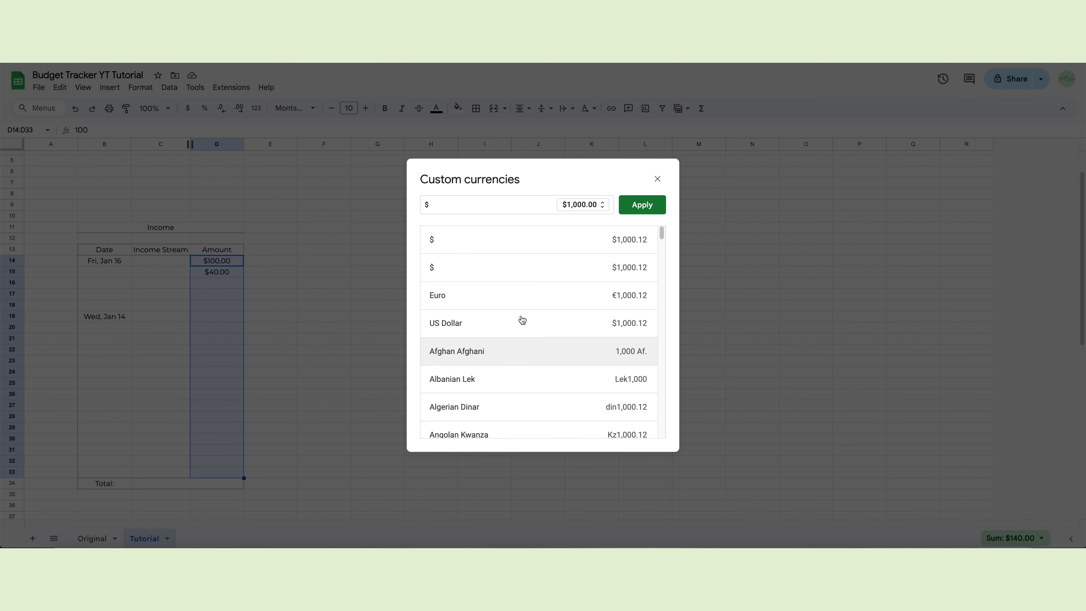
left_click(642, 207)
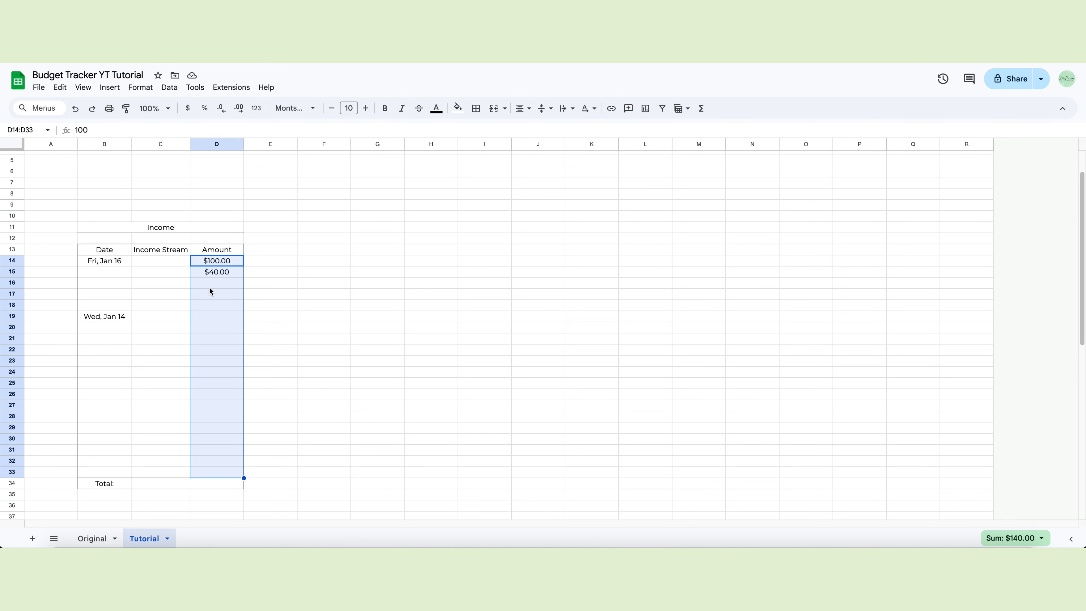
Enter the formula =SUM(D14:D33) in the merged total cell C34 of the Income table.
left_click(174, 488)
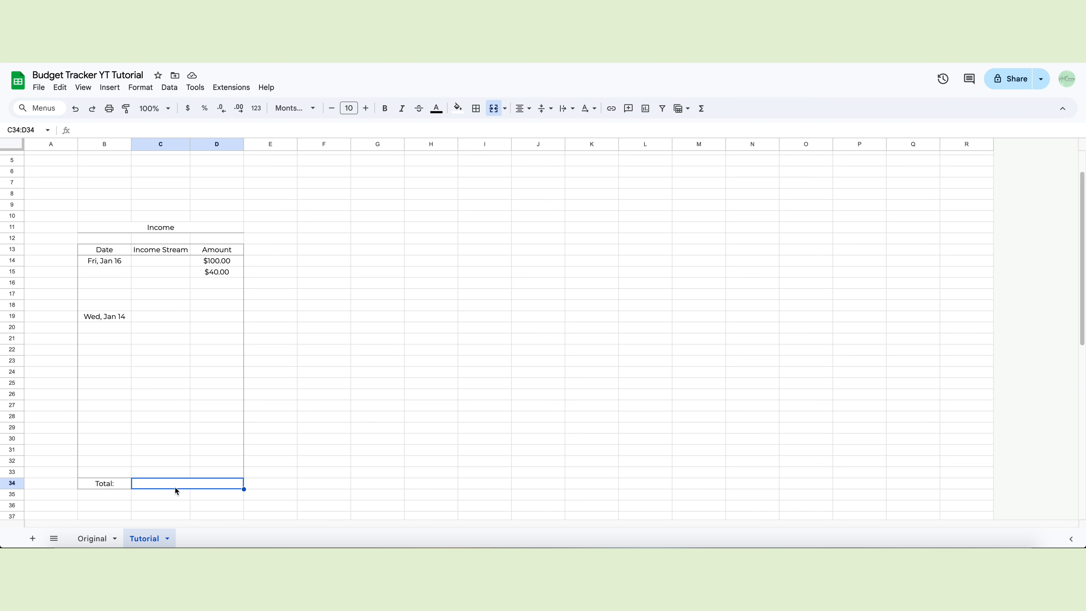
type("=SUM")
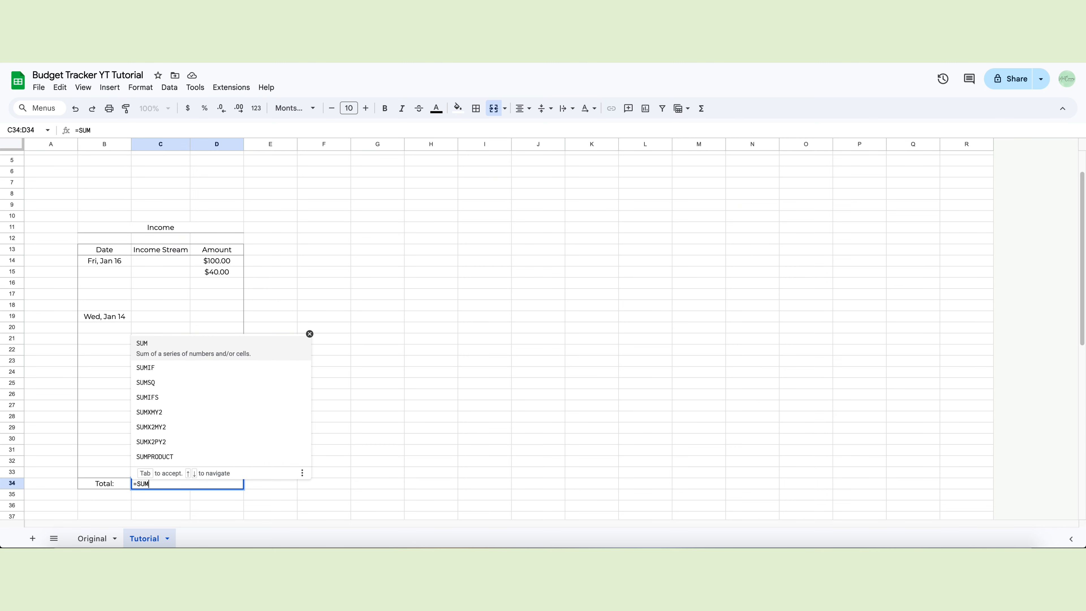
type("(")
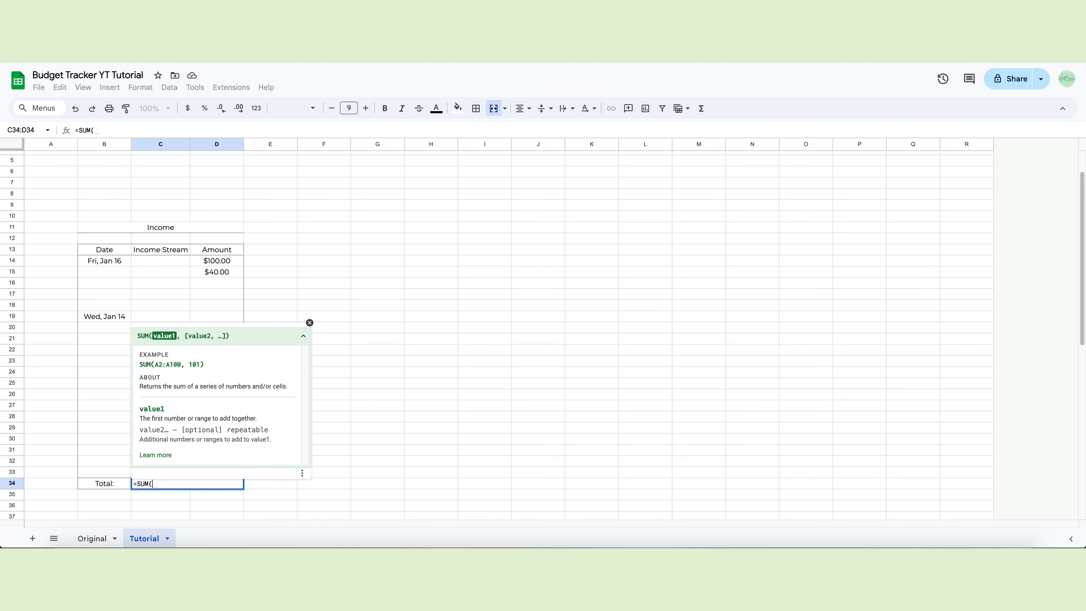
left_click_drag(203, 262, 213, 470)
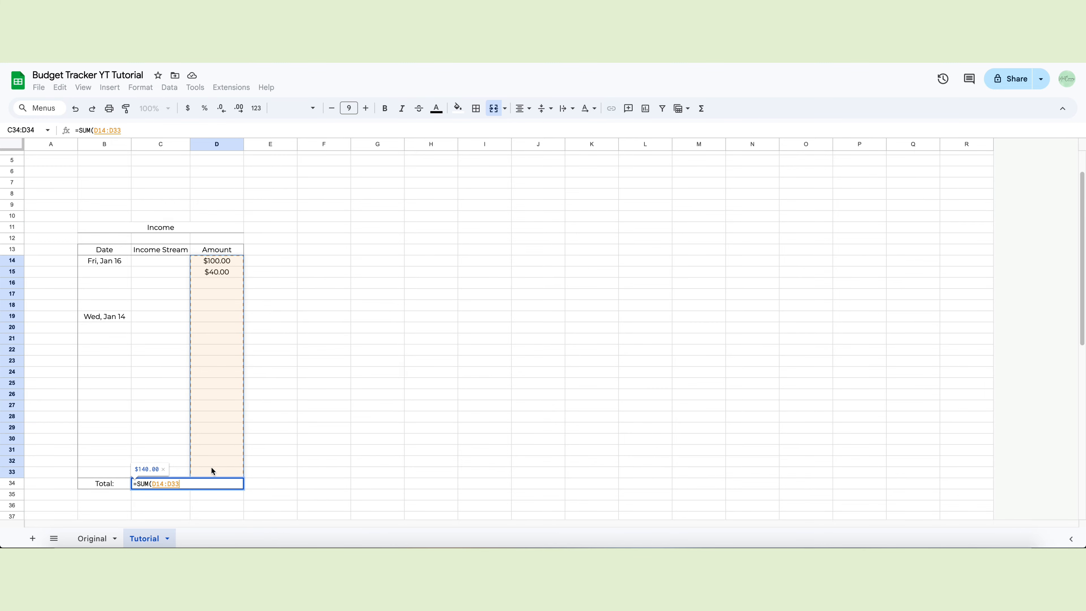
type(")")
key("Return")
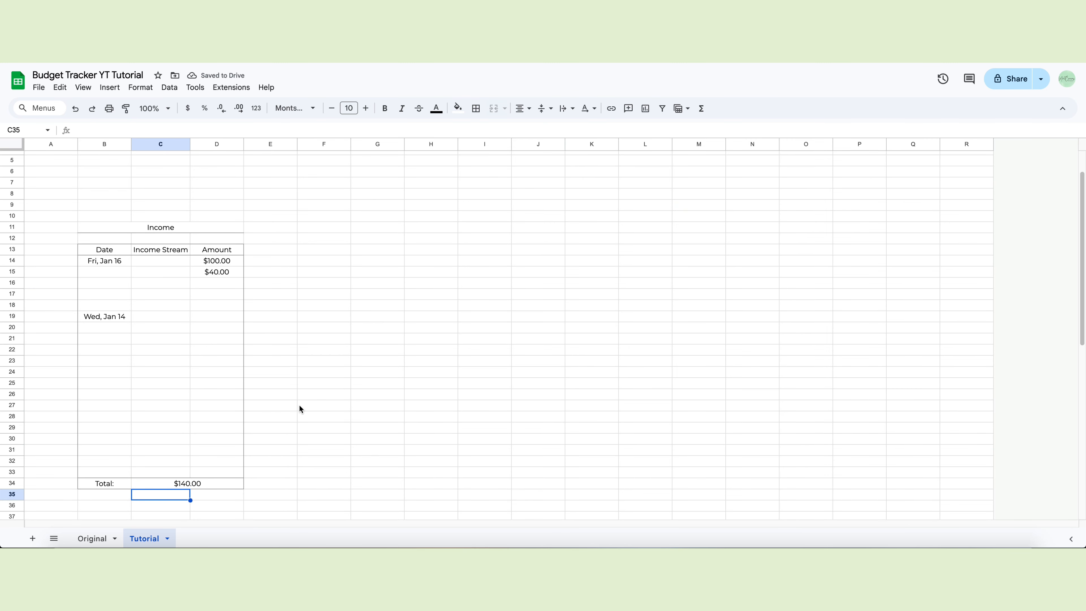
Choose a border colour and line style and apply inner vertical borders to the Income entry cells B14:D33.
mouse_move(92, 268)
left_mouse_down()
mouse_move(201, 347)
mouse_move(216, 471)
left_mouse_up()
left_click(476, 108)
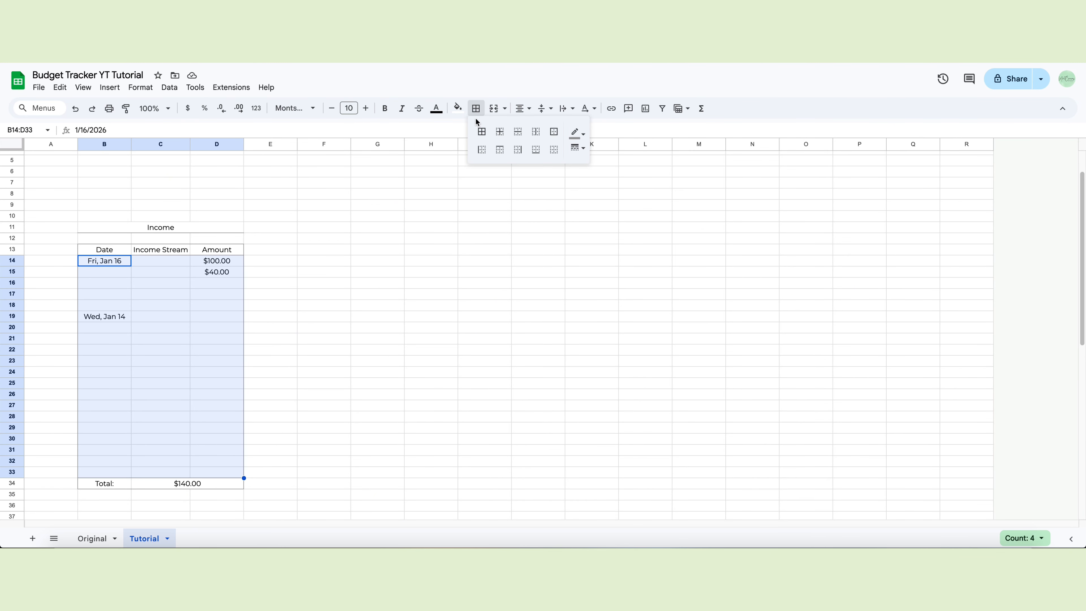
left_click(577, 149)
left_click(578, 216)
left_click(577, 133)
left_click(647, 172)
left_click(577, 149)
left_click(593, 169)
left_click(575, 133)
left_click(534, 133)
left_click(182, 361)
Resize the spacer columns A, E, J, N and R to 20 pixels wide.
left_click(41, 145)
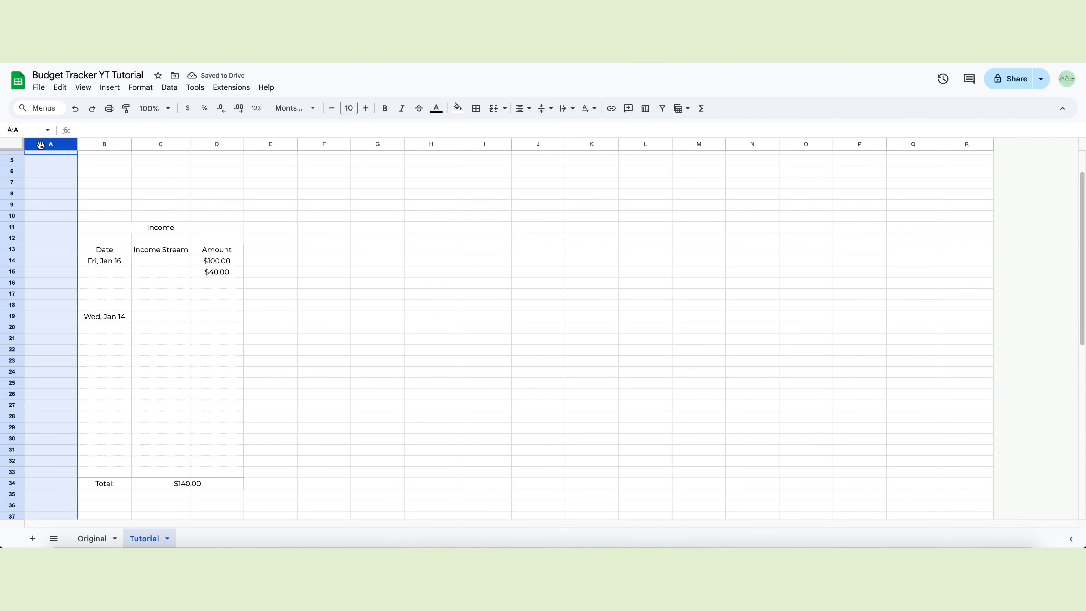
left_click(265, 144, "ctrl")
left_click(535, 145, "ctrl")
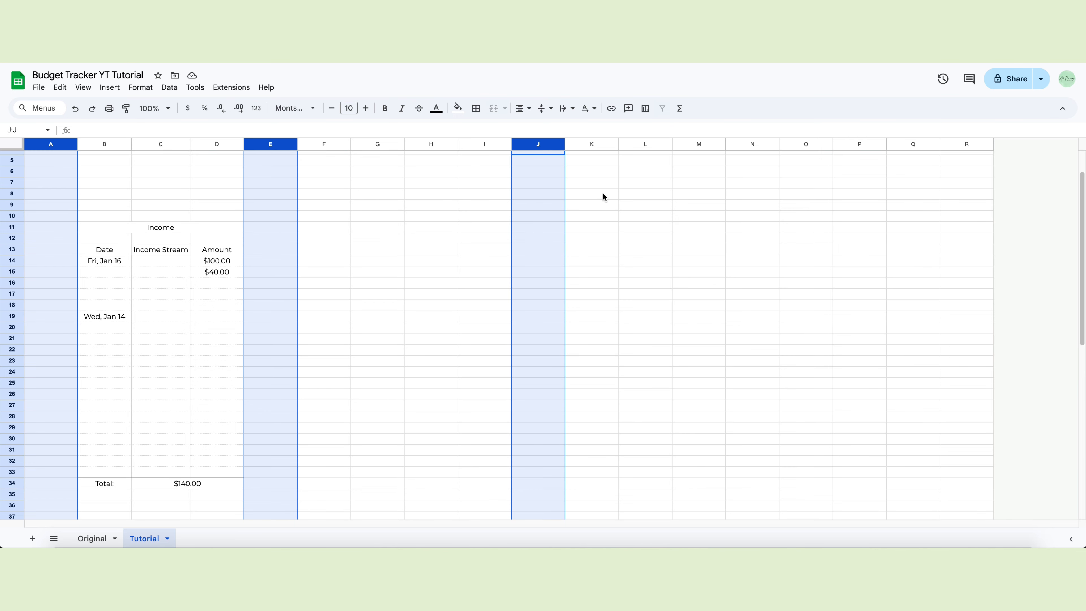
left_click(744, 144, "ctrl")
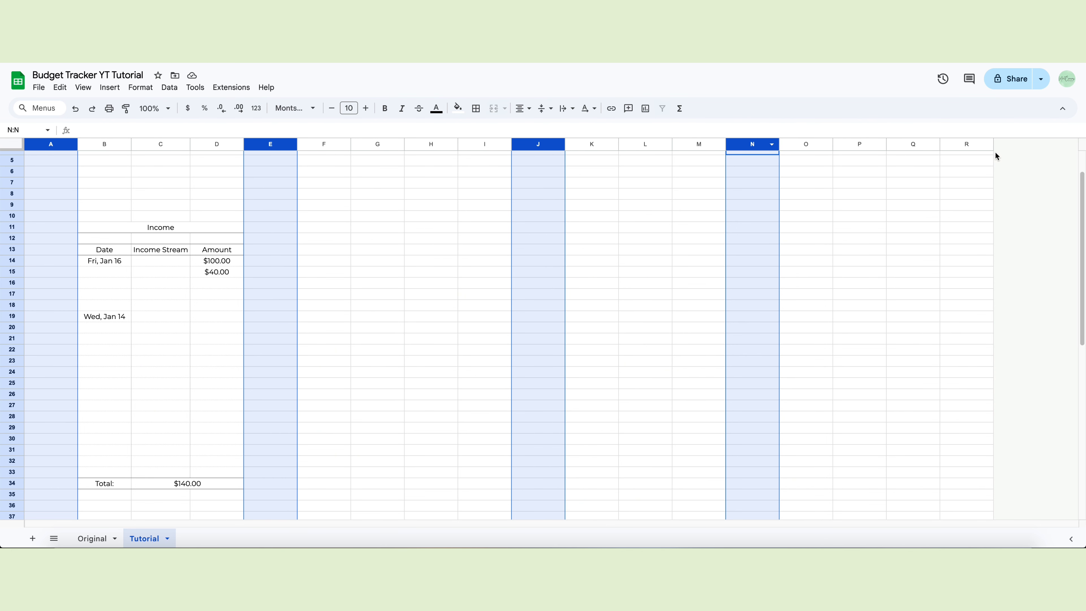
left_click(974, 141, "ctrl")
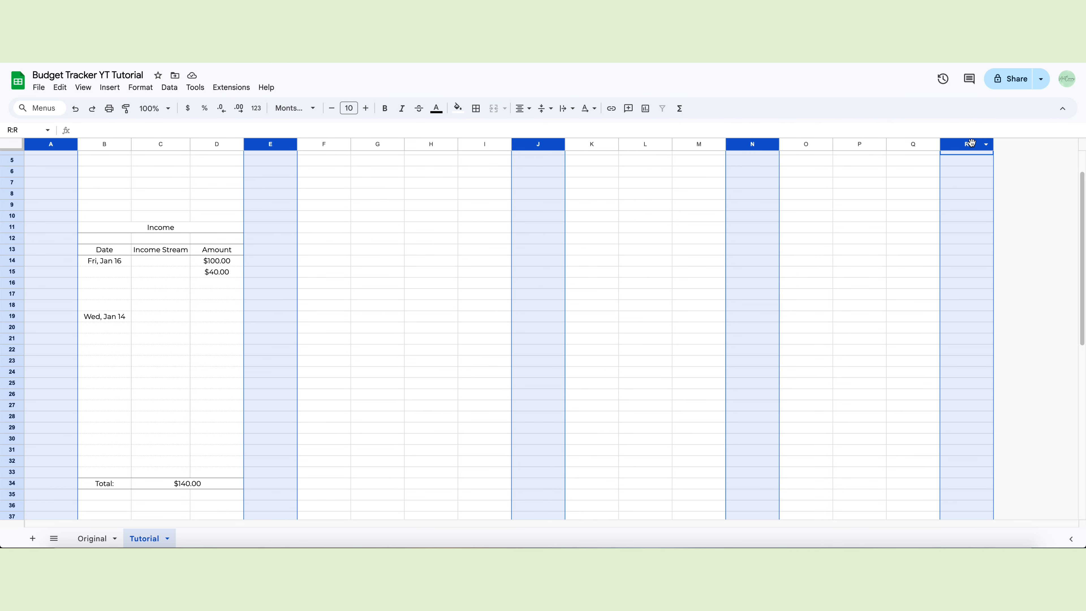
right_click(956, 148)
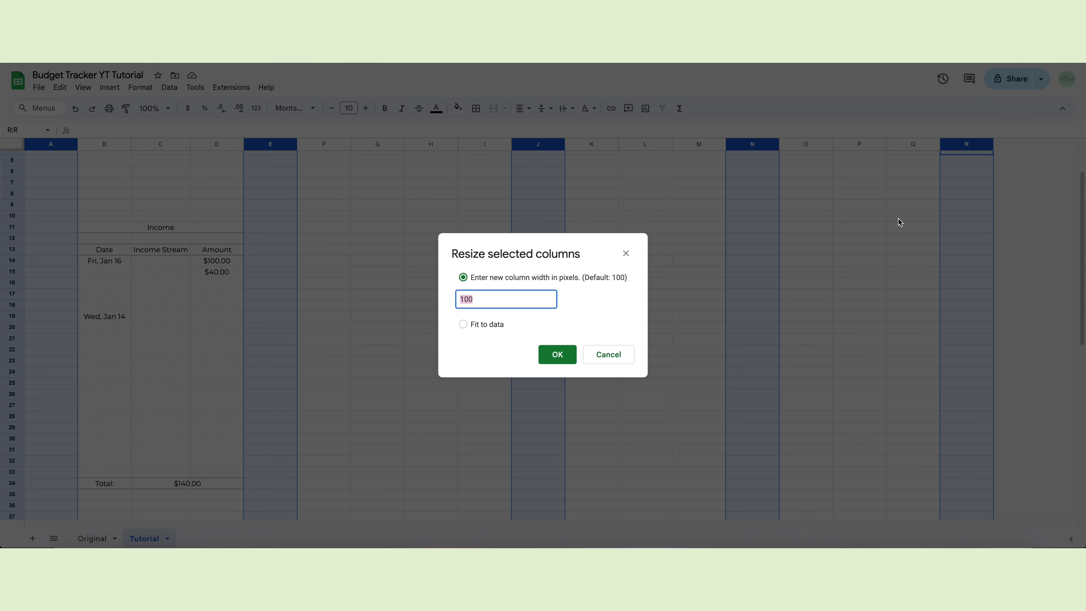
type("20")
key("Return")
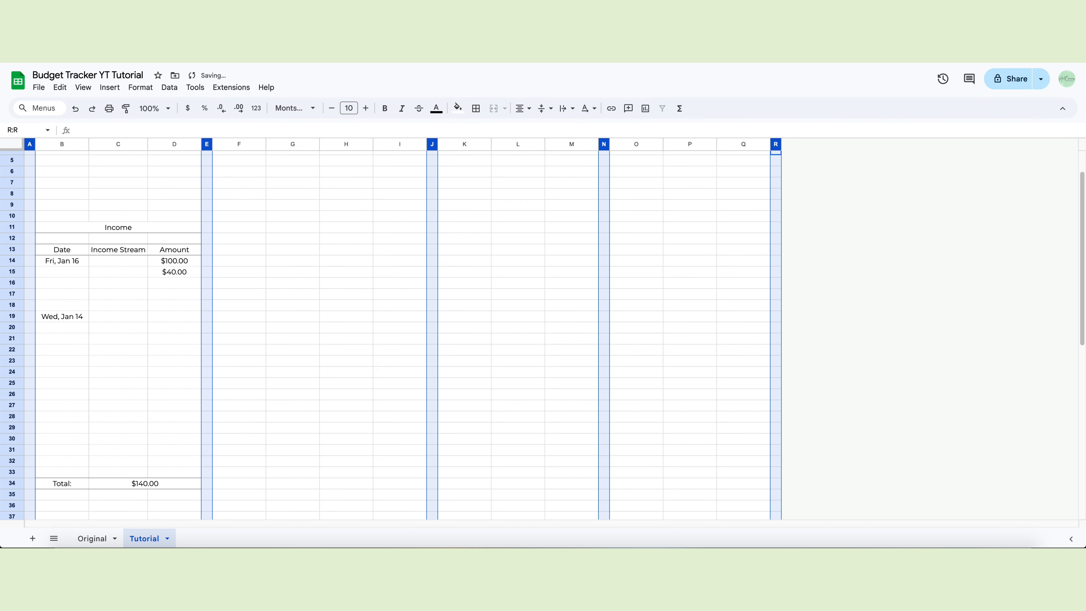
Copy the Income table columns B:D and paste them into columns K:M.
left_click_drag(65, 144, 155, 146)
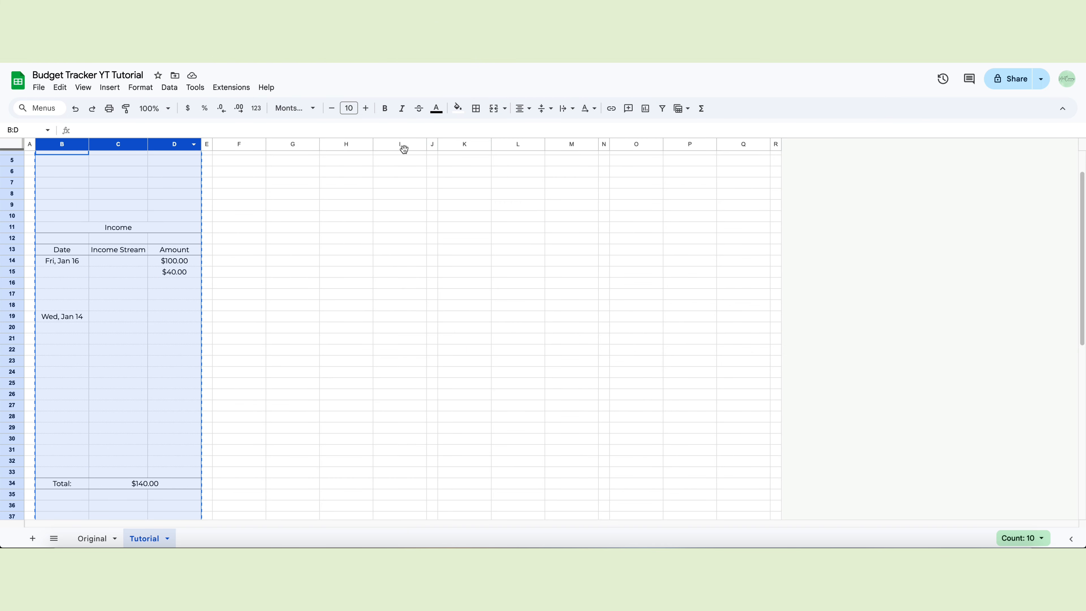
key("ctrl+c")
left_click(460, 144)
key("ctrl+v")
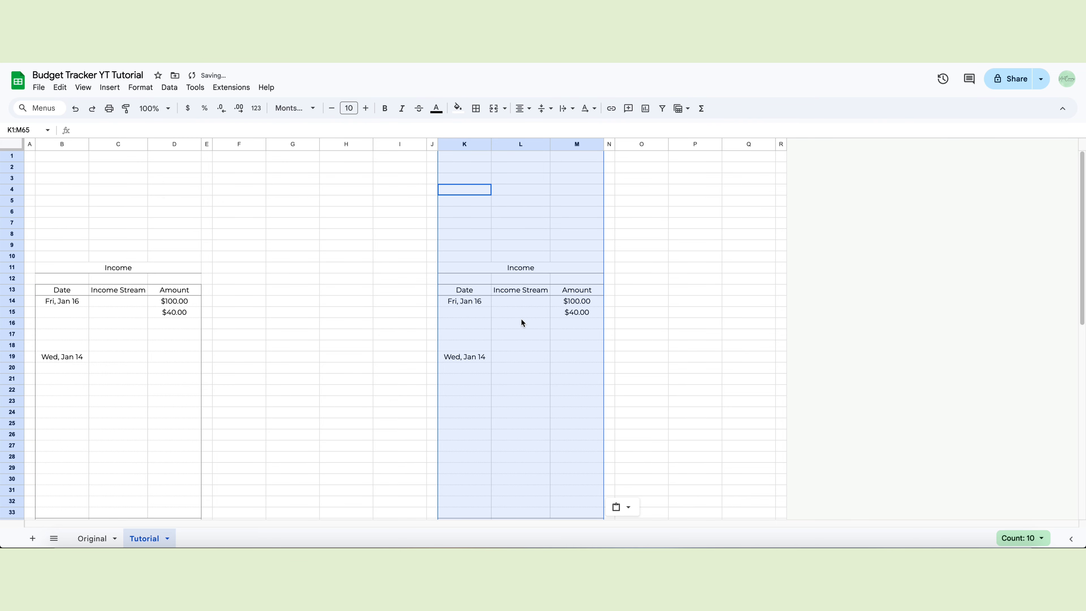
scroll(515, 336, "down", 2)
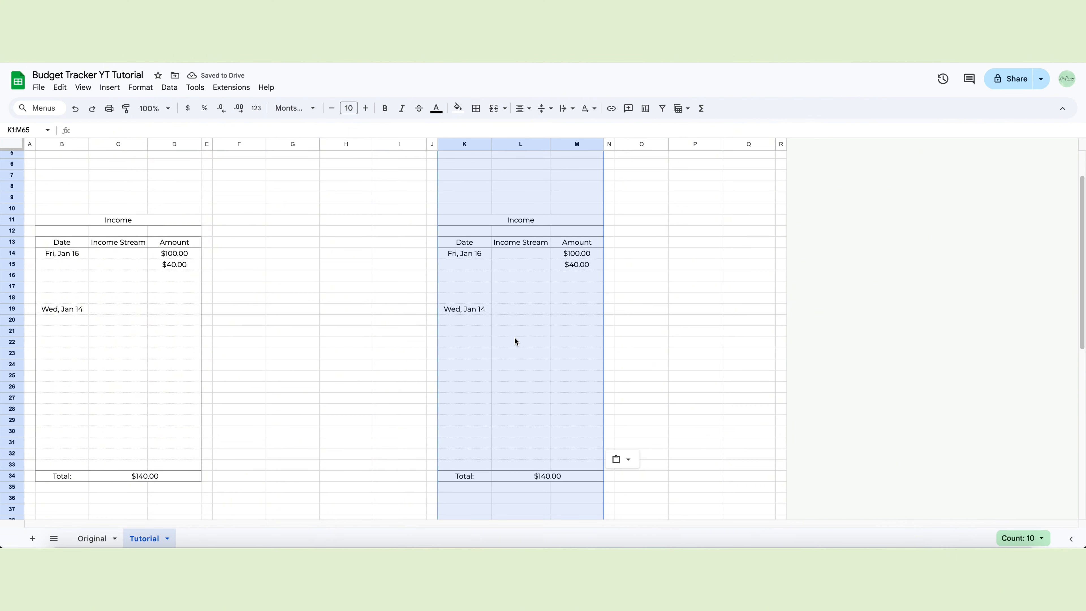
scroll(514, 341, "up", 2)
left_click(514, 336)
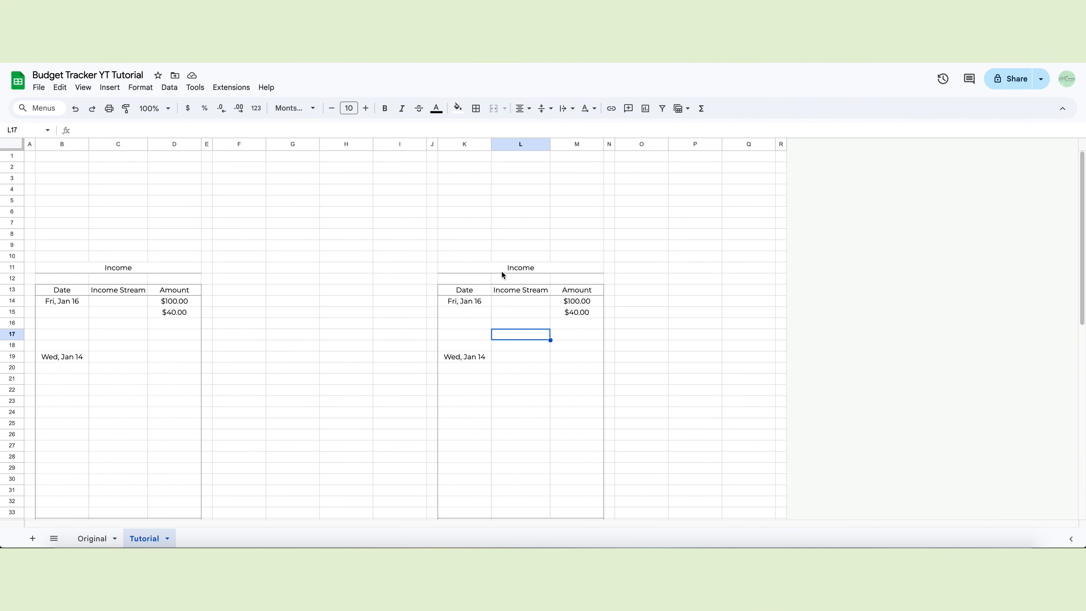
Retitle the copied table in K11 as Savings and change its L13 header to Category.
left_click(505, 267)
key("Delete")
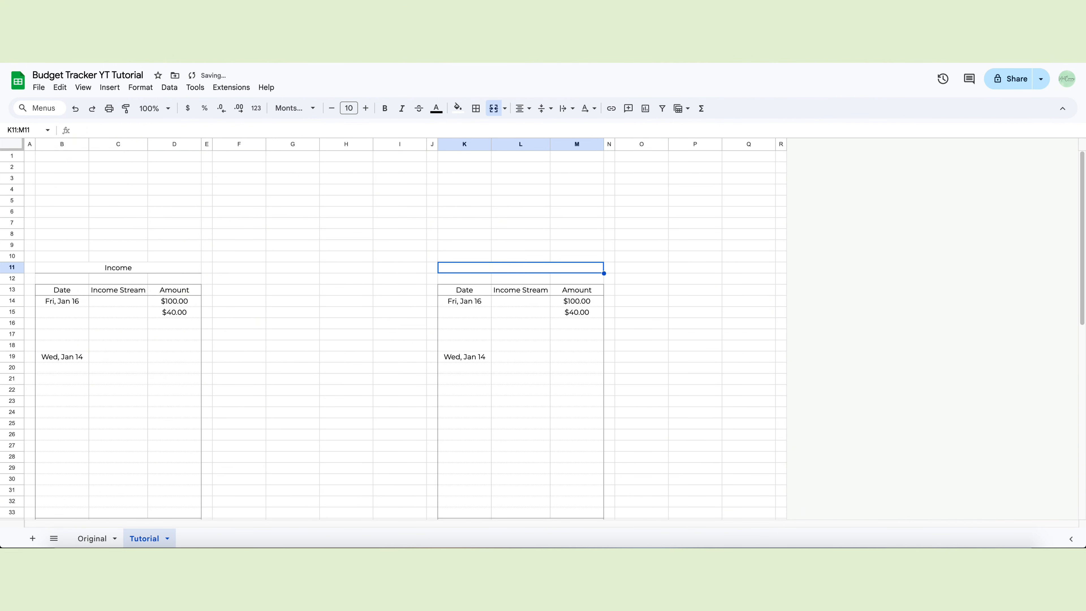
type("Savings")
double_click(514, 290)
key("BackSpace")
key("BackSpace")
key("BackSpace")
key("BackSpace")
key("BackSpace")
key("BackSpace")
key("BackSpace")
key("BackSpace")
key("BackSpace")
key("BackSpace")
key("BackSpace")
key("BackSpace")
key("BackSpace")
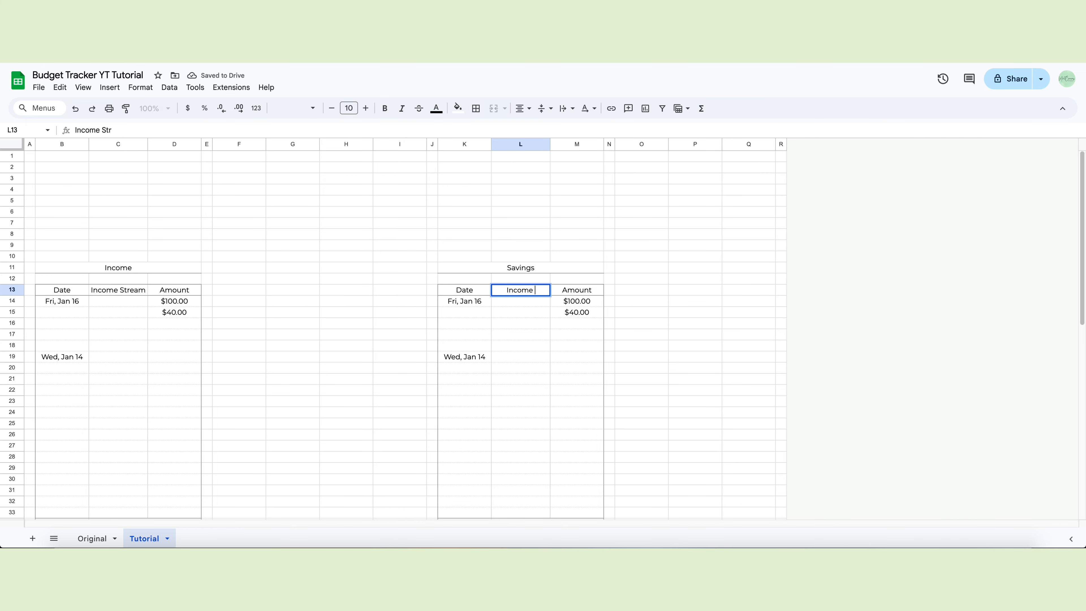
type("Category")
key("Return")
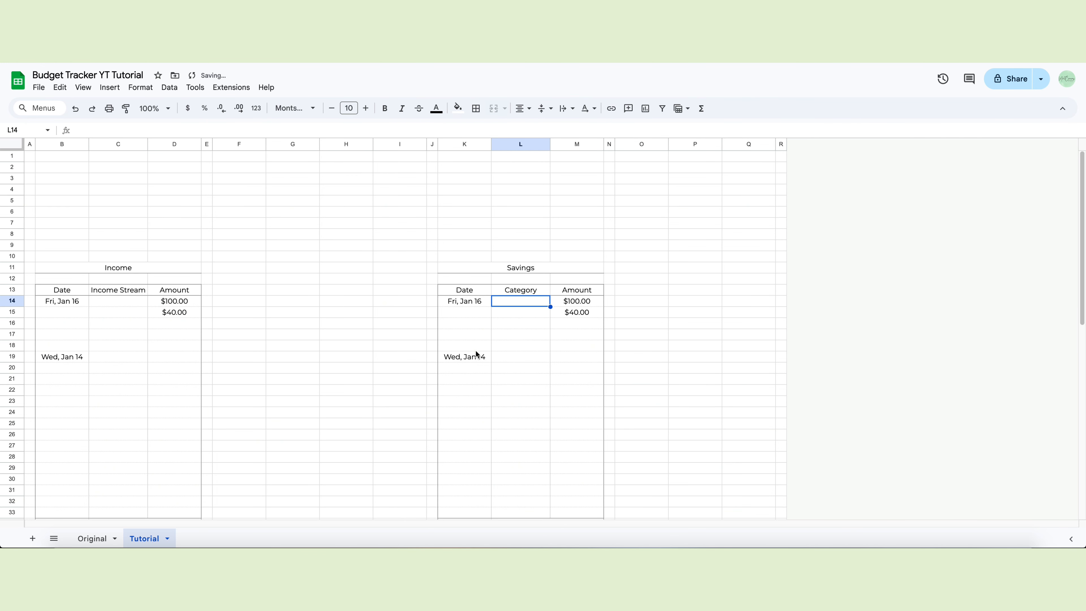
Clear the sample date in K19 and duplicate the Savings columns K:M into columns O:Q.
left_click(475, 356)
key("Delete")
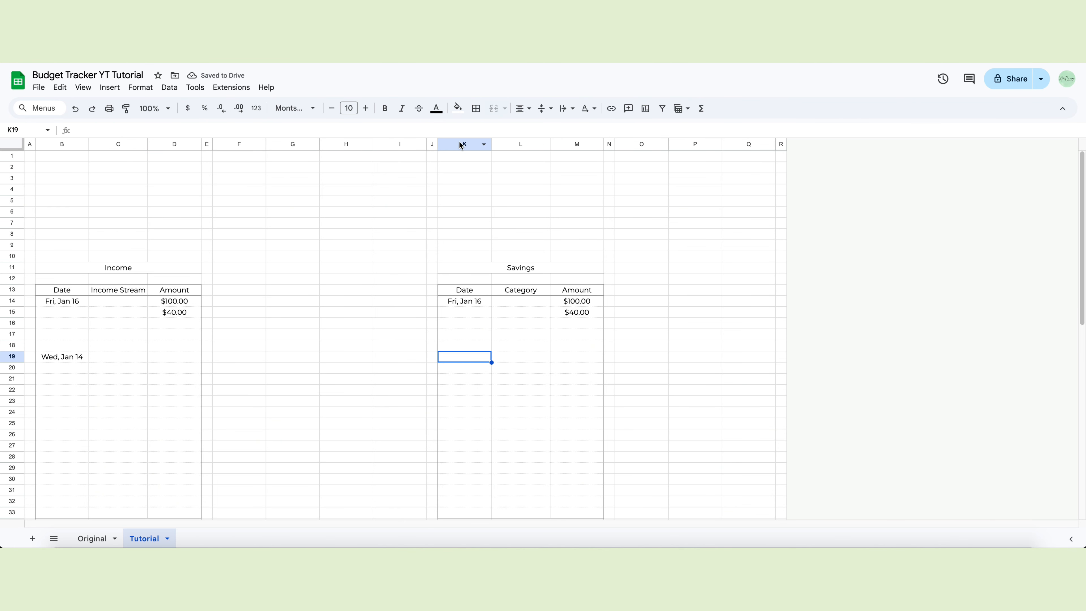
left_click_drag(460, 144, 558, 144)
key("ctrl+c")
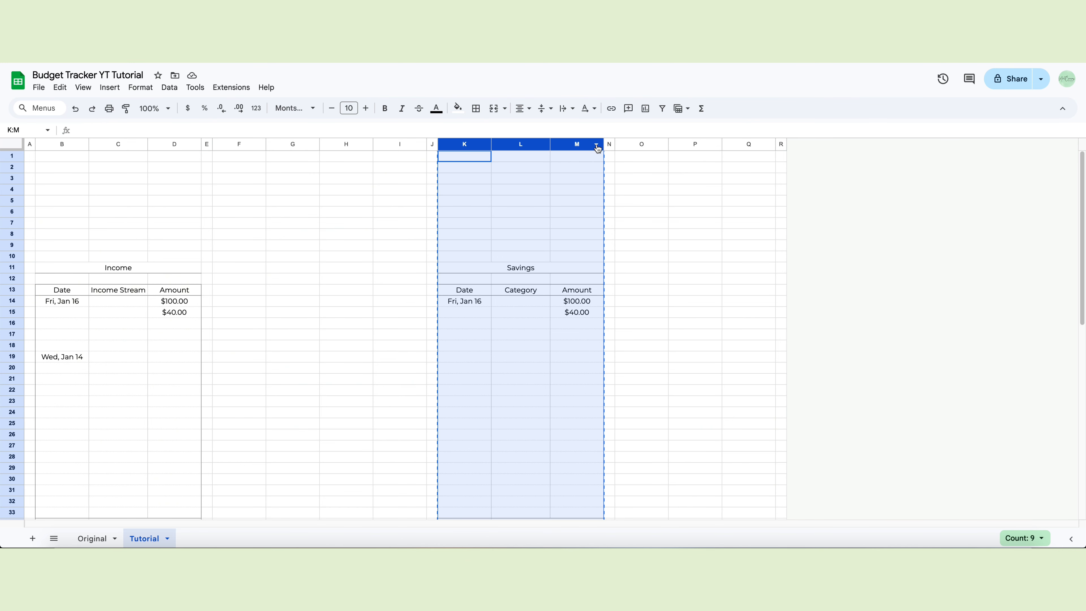
left_click(632, 144)
key("ctrl+v")
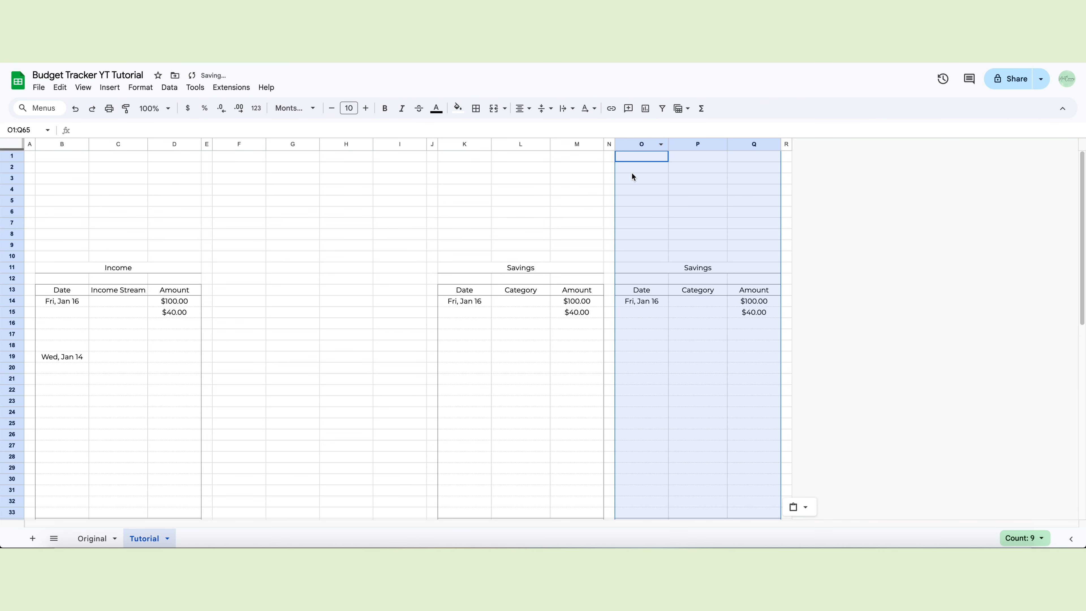
Replace the title of the duplicated table in O11 with Debt.
left_click(672, 267)
key("Delete")
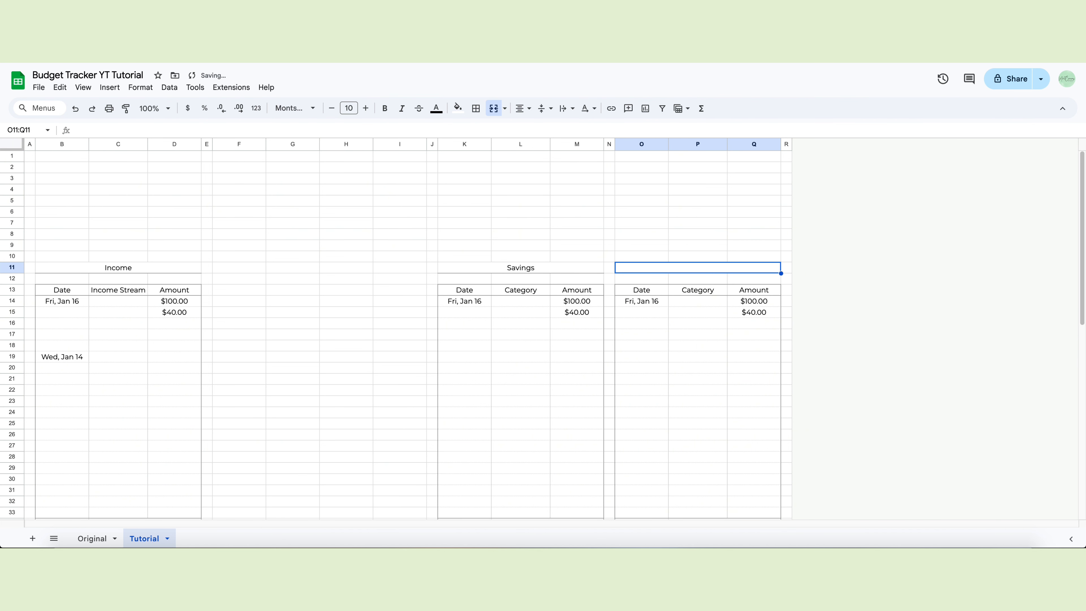
type("Debt")
key("Return")
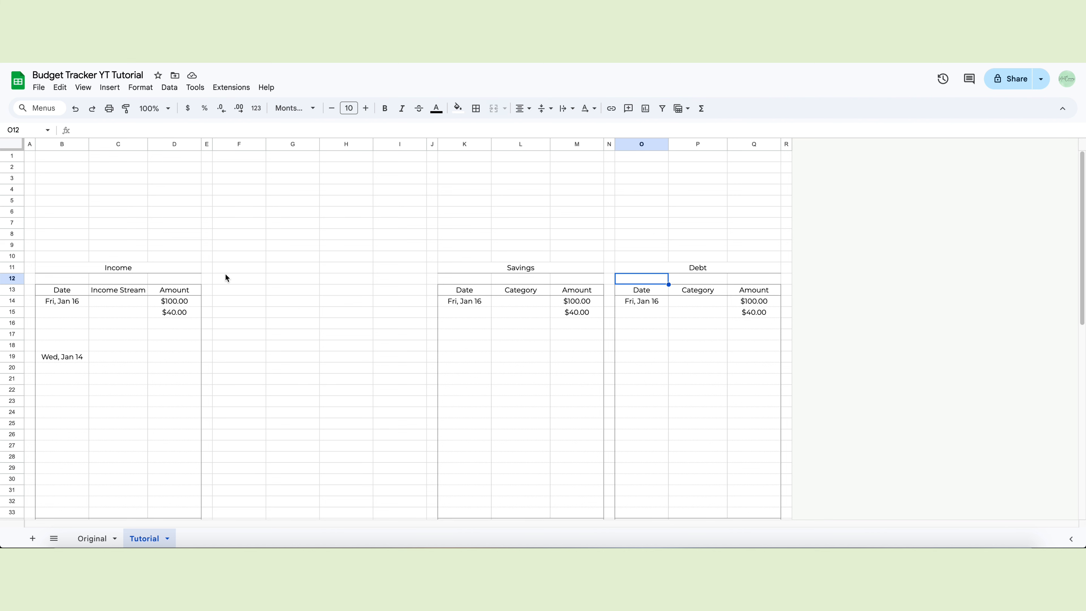
Merge F11:I11 and enter the title Expenses in it.
left_click_drag(223, 269, 380, 275)
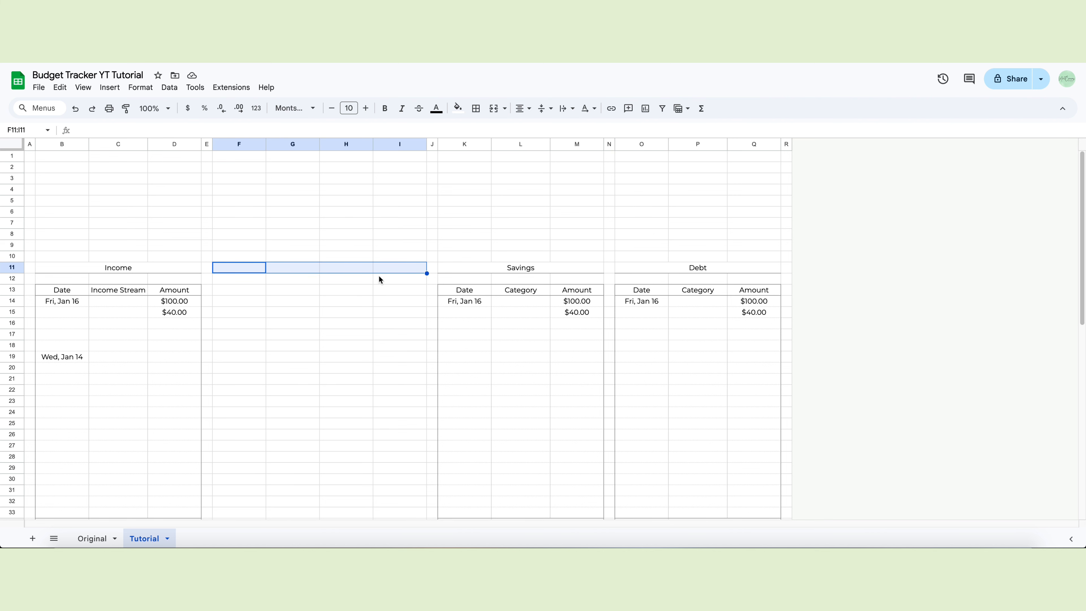
left_click(493, 112)
double_click(345, 269)
type("Expenses")
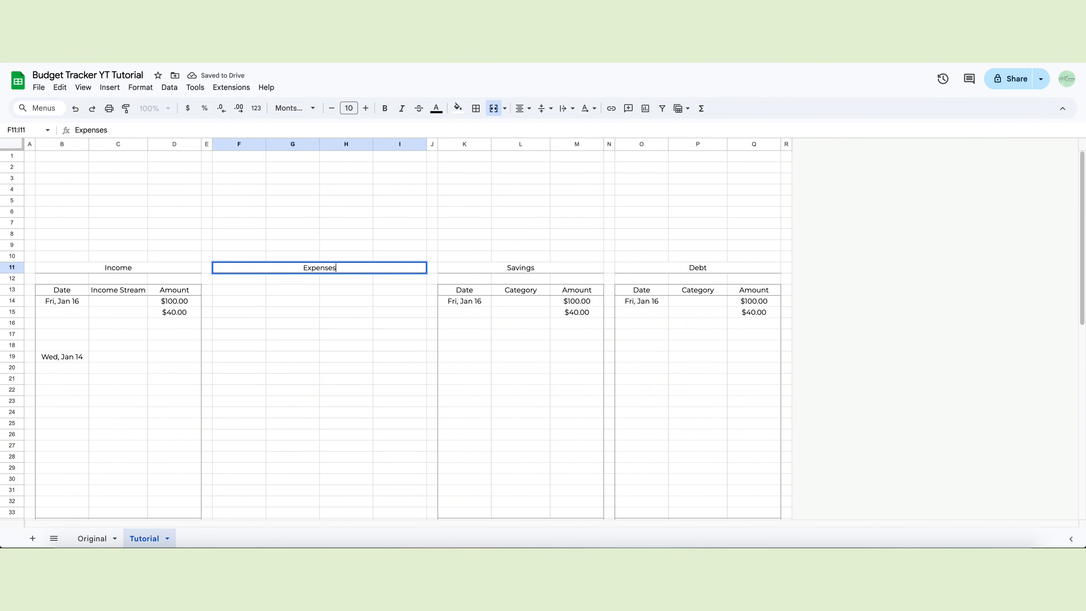
key("Return")
Add a grey bottom border under the Expenses title in F11:I11.
key("Up")
left_click(476, 109)
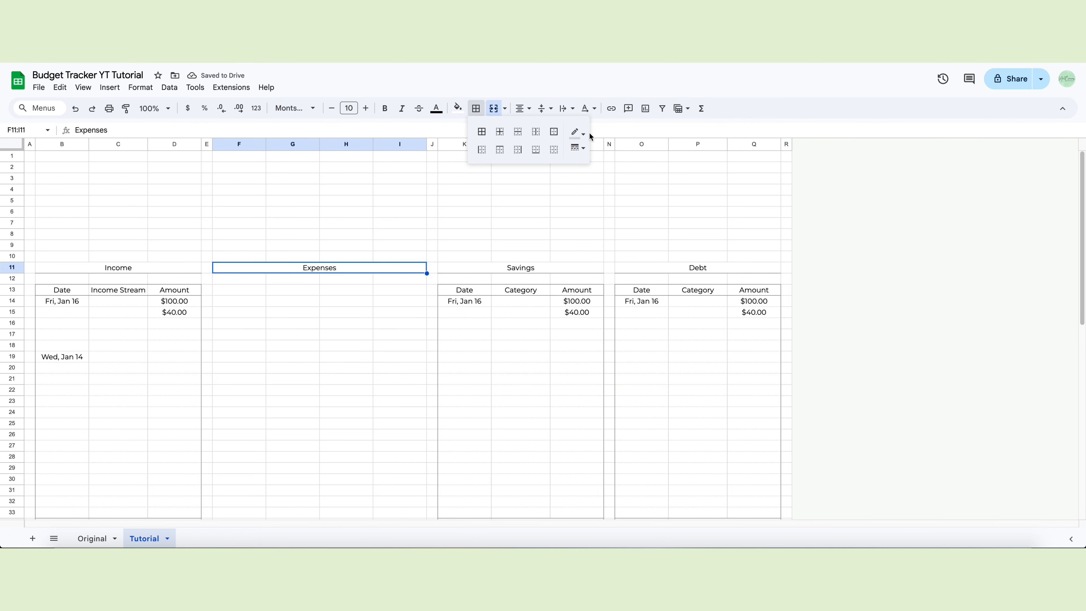
left_click(583, 134)
left_click(614, 171)
left_click(535, 150)
Enter the Expenses column headers Date, Category, Amount and N/W in F13:I13.
left_click(229, 293)
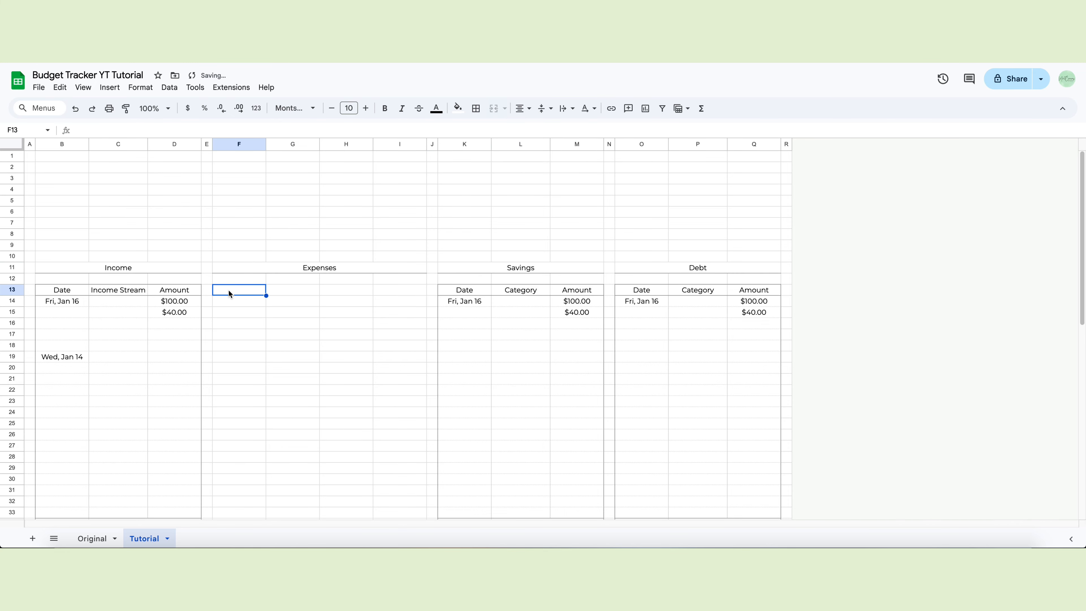
type("Date")
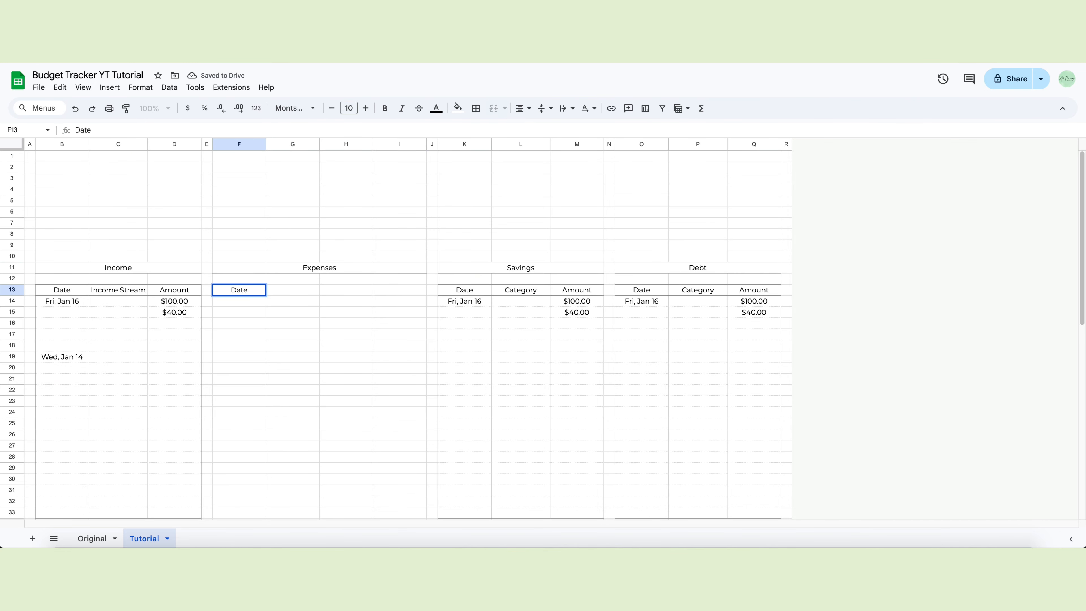
key("Tab")
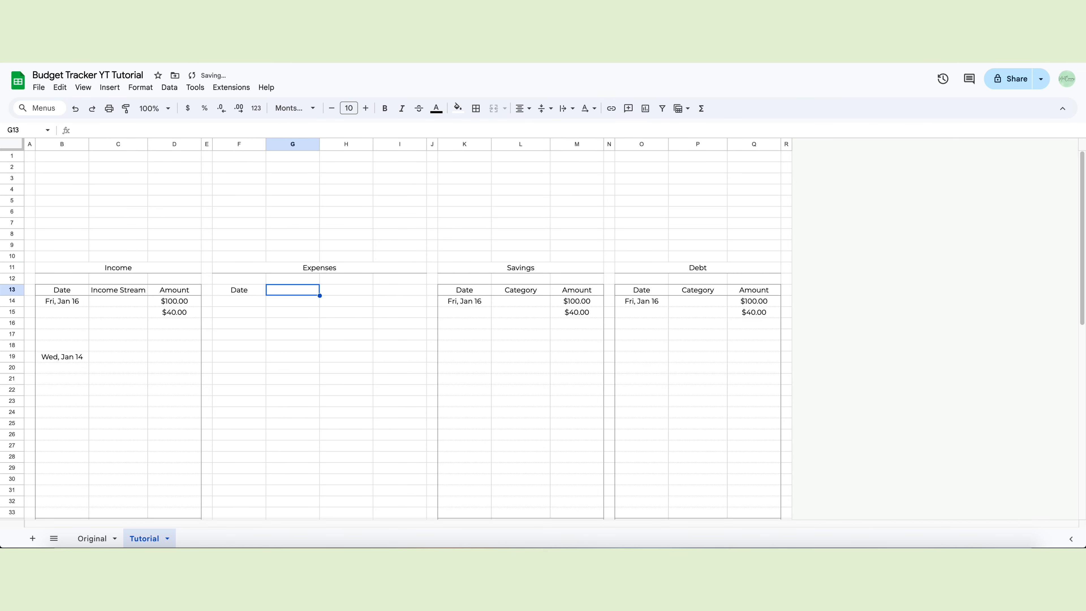
type("Category")
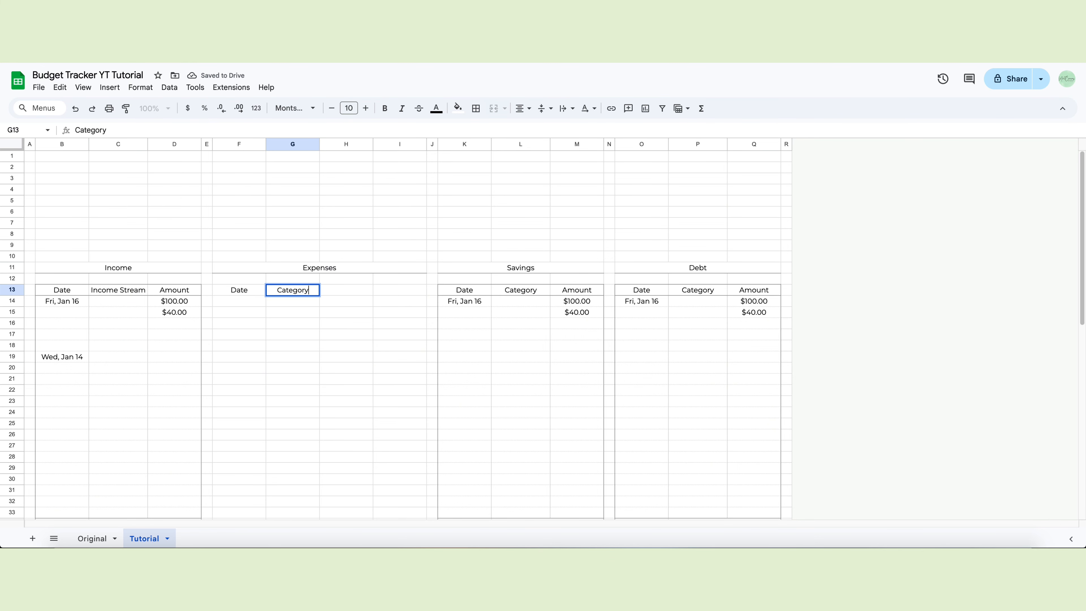
key("Tab")
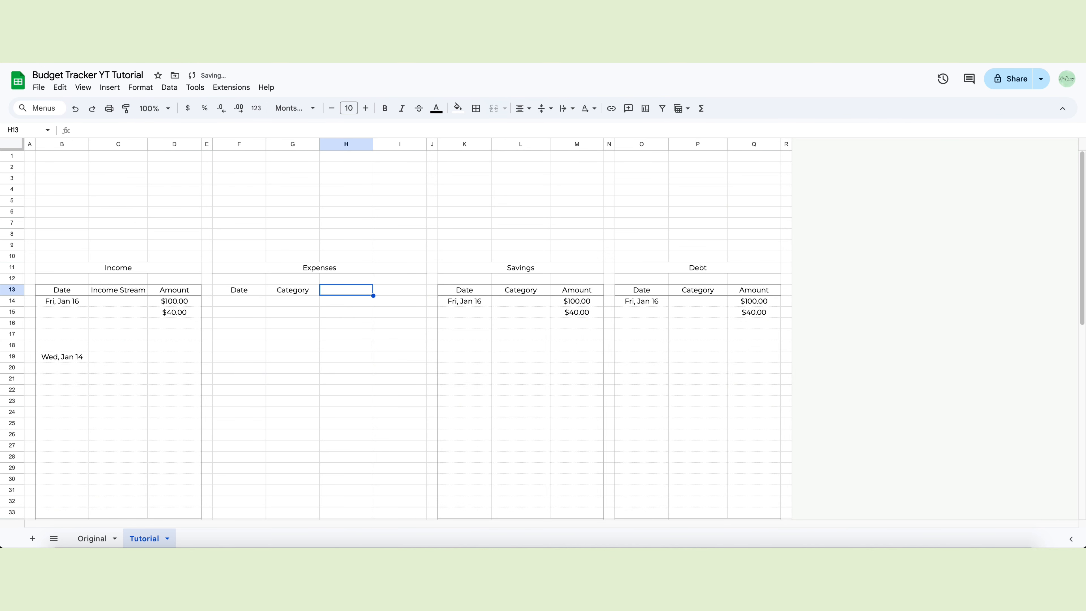
type("Amount")
key("Tab")
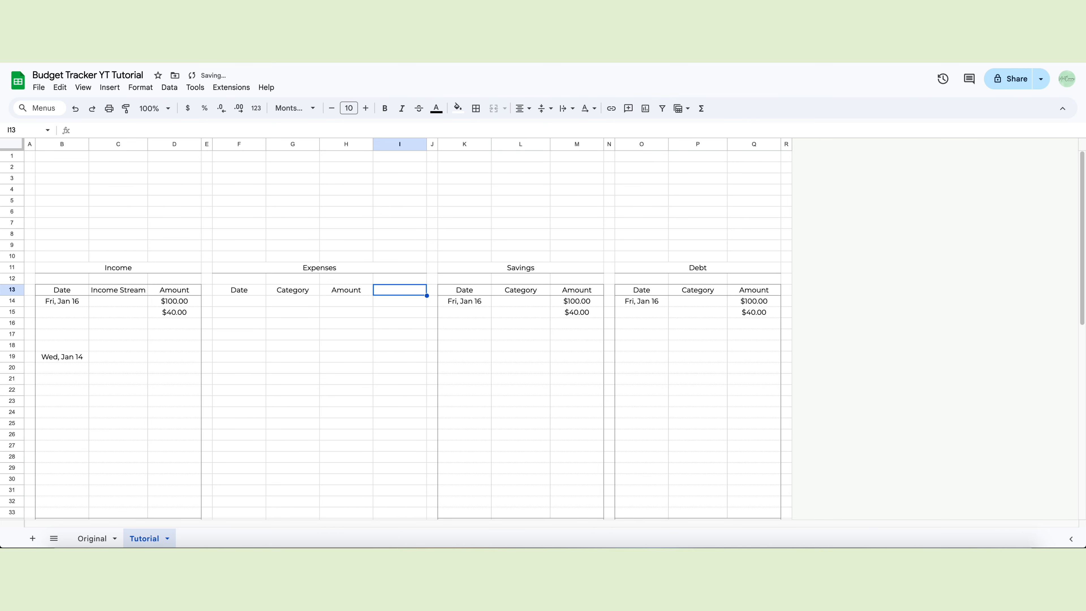
type("N/")
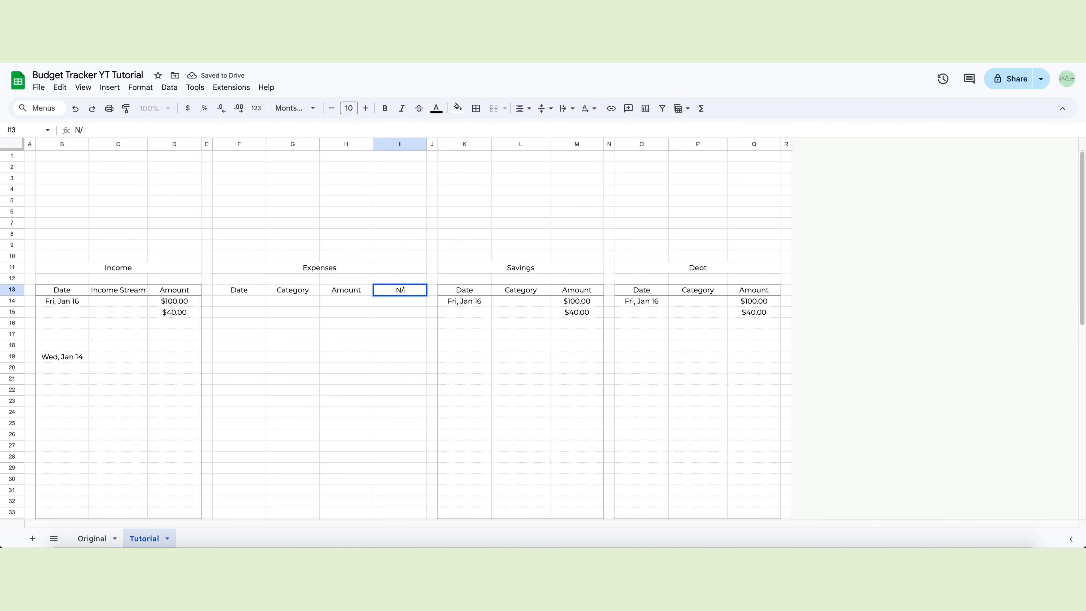
type("W")
key("Return")
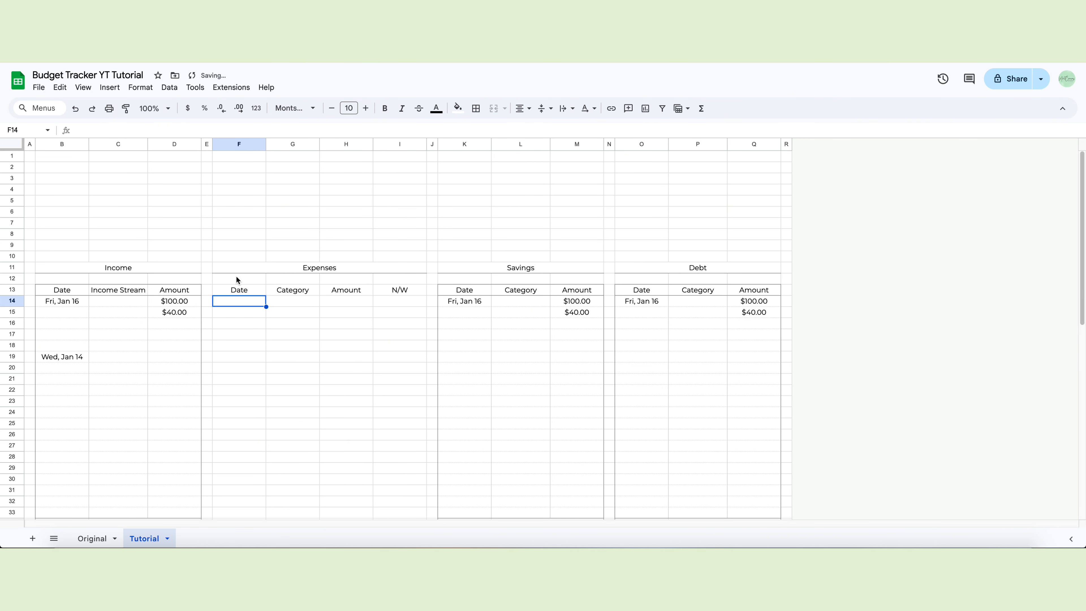
Resize column G to a width of 115 pixels.
left_click(293, 146)
right_click(293, 145)
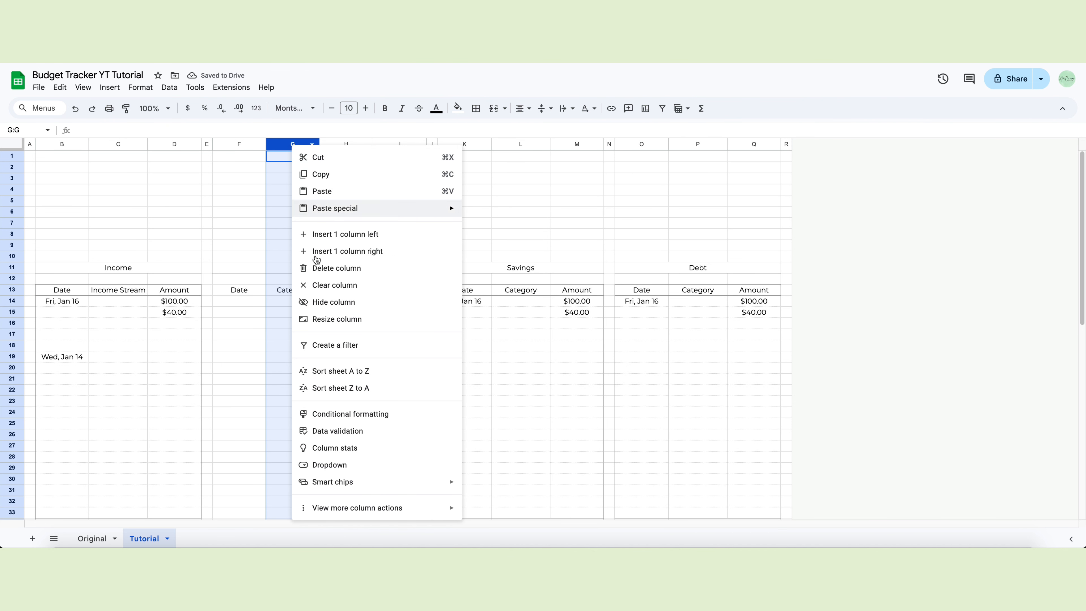
left_click(336, 320)
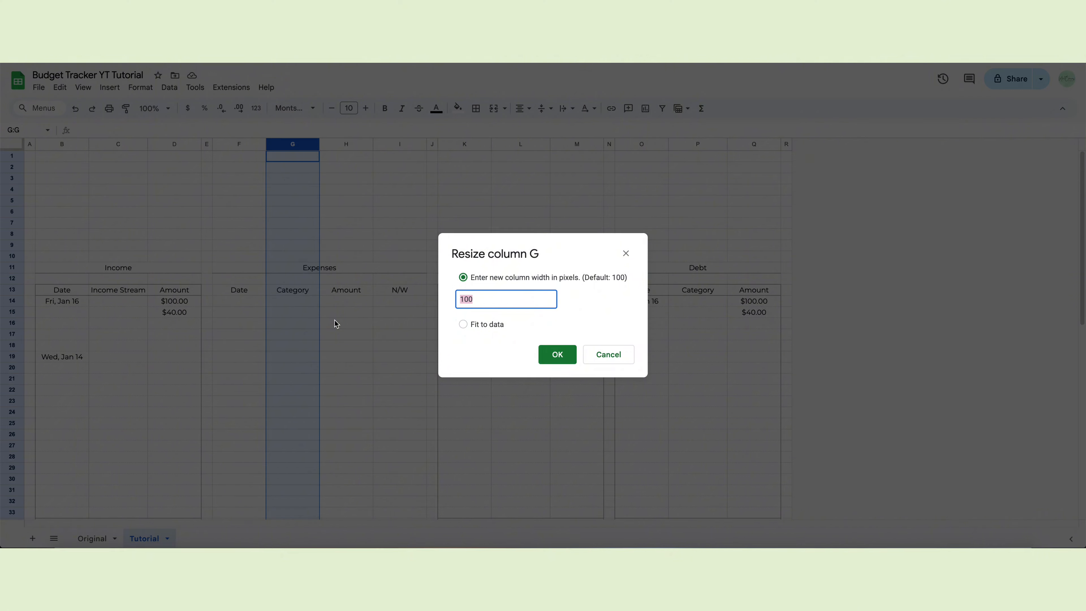
type("115")
key("Return")
Add outer borders around the Expenses header row F13:I13 and around the whole table range F13:I64.
left_click_drag(243, 291, 397, 289)
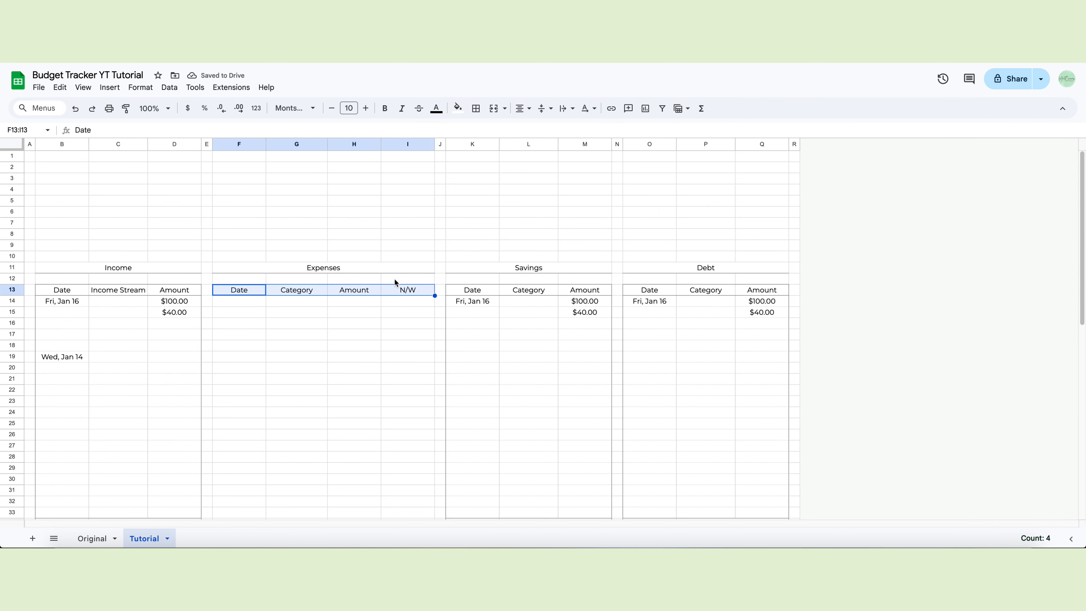
left_click(476, 108)
left_click(554, 132)
left_click_drag(218, 296, 427, 478)
left_click(476, 109)
left_click(553, 132)
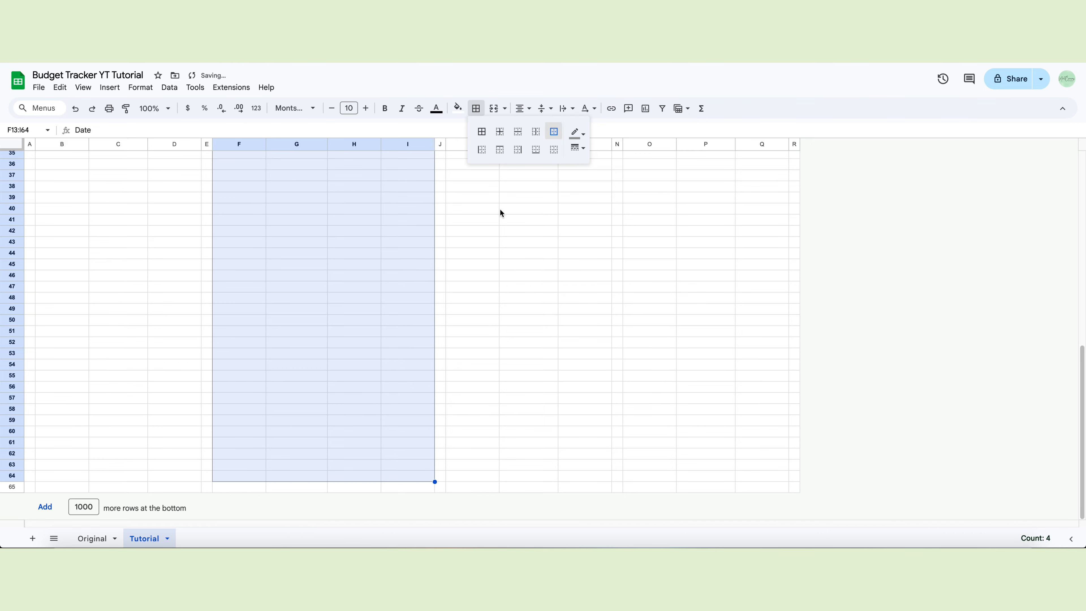
Add an outer border around F64:I64 and enter the label Total in F64.
left_click_drag(236, 475, 410, 477)
left_click(476, 108)
left_click(553, 132)
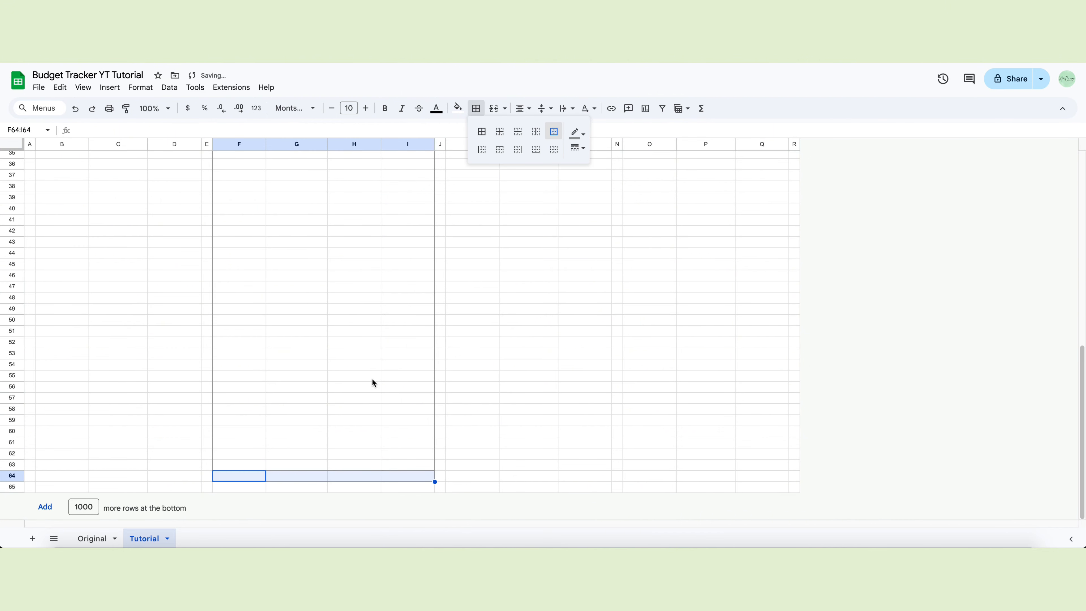
left_click(223, 477)
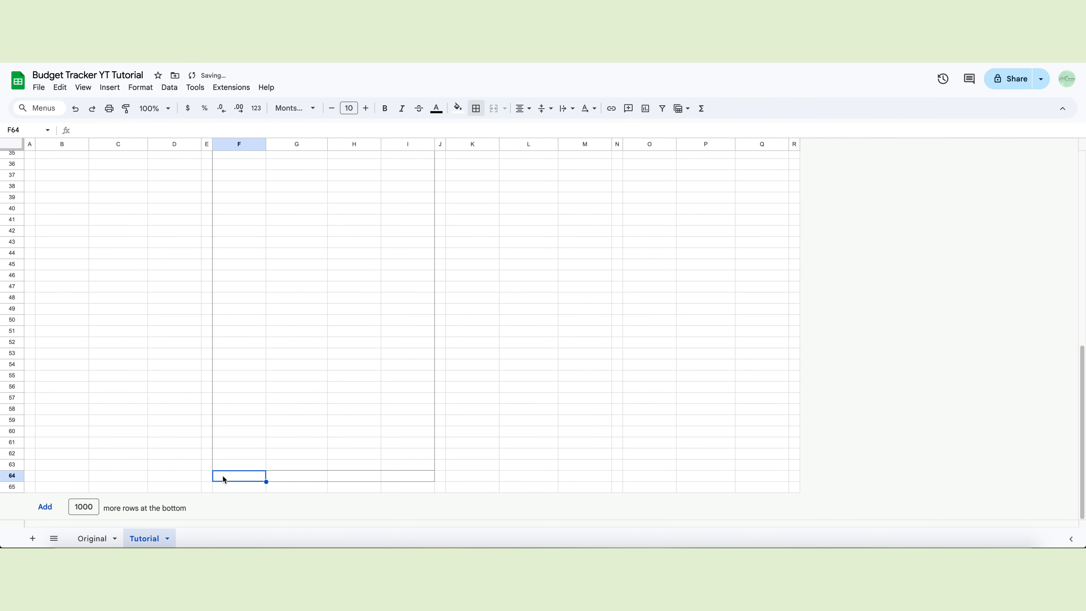
type("Total")
key("Tab")
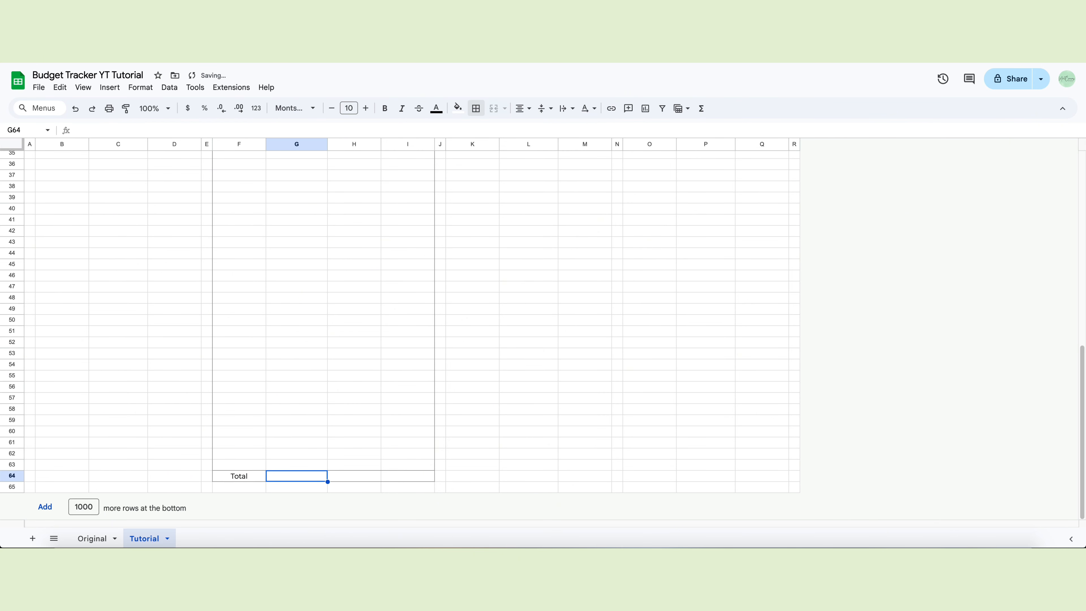
Merge G64:I64 and enter the formula =SUM(H14:H63) in it.
left_click_drag(294, 479, 395, 482)
left_click(494, 109)
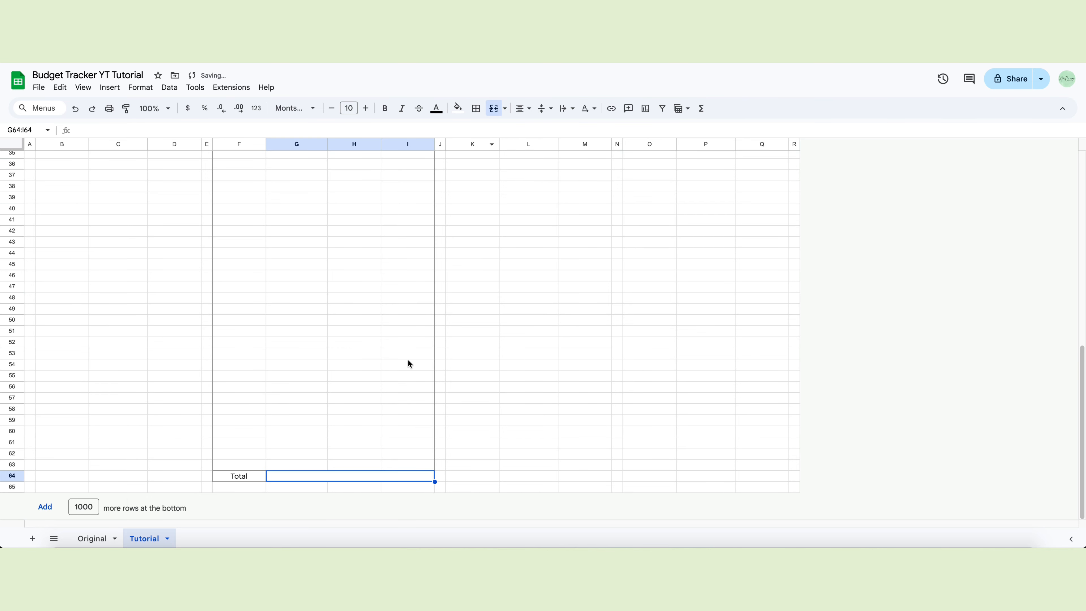
type("=")
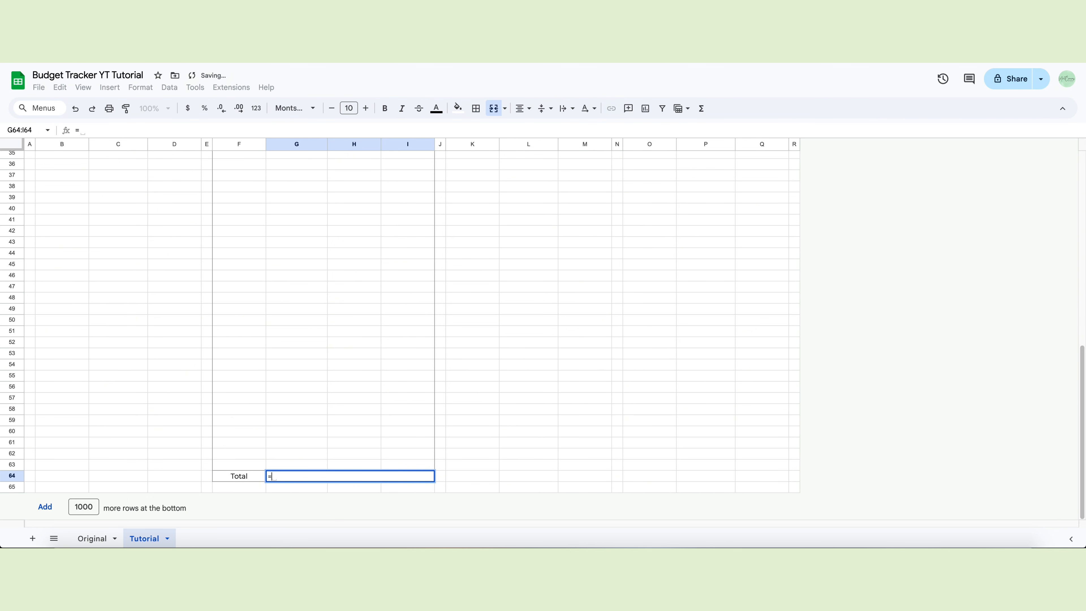
type("SUM(")
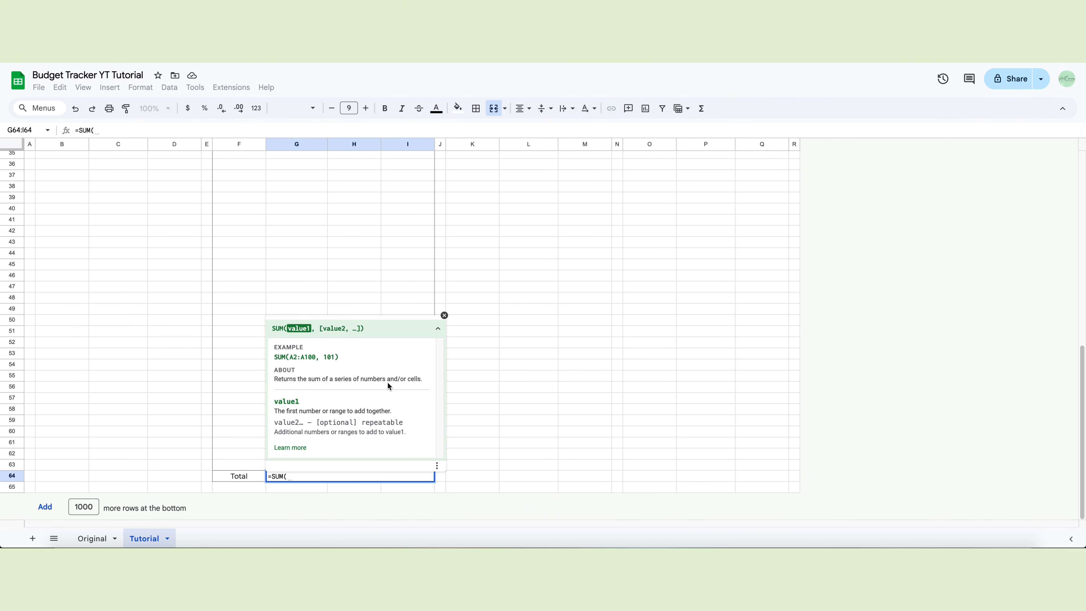
type("H14")
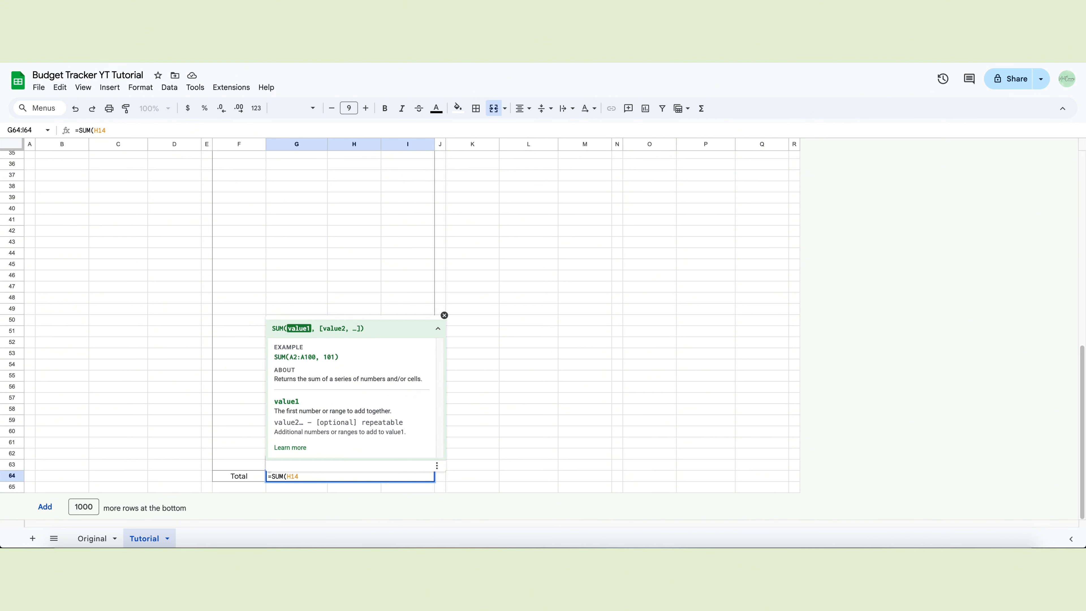
type(":H63")
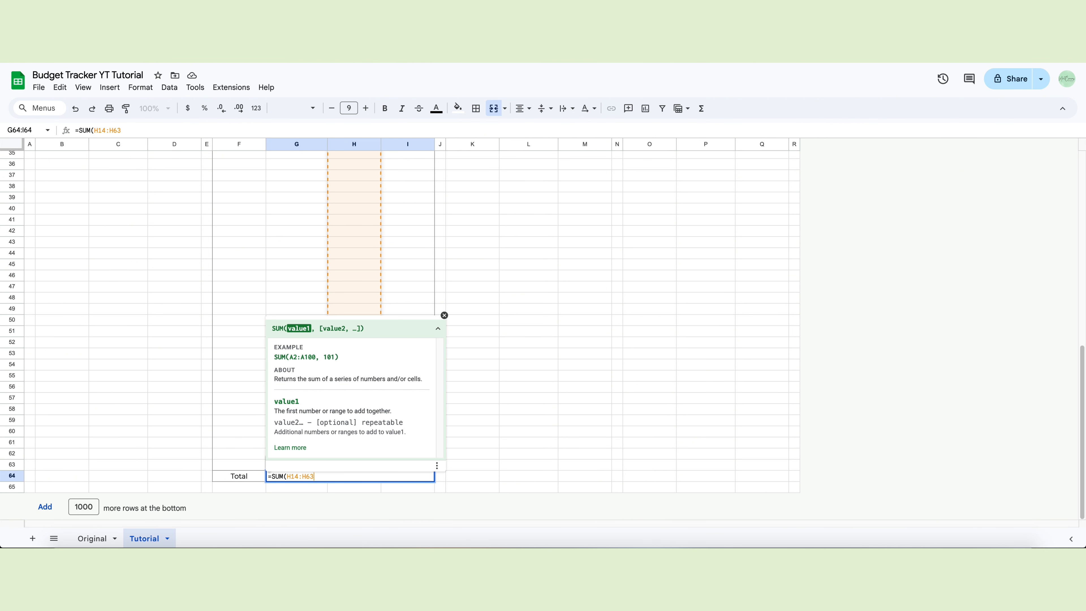
type(")")
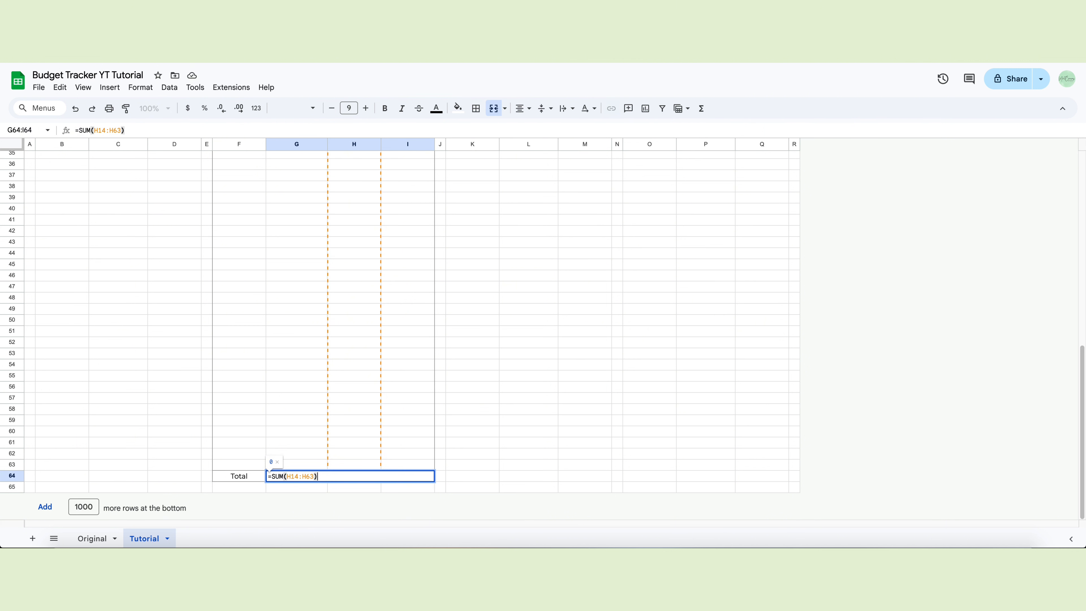
key("Return")
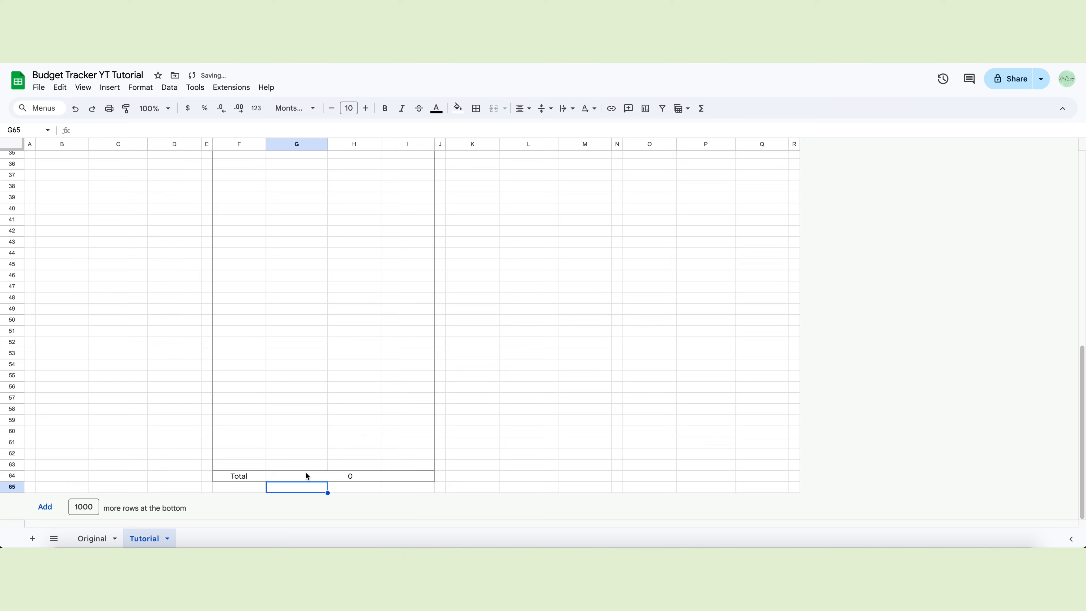
Copy the formatting of the Income total in C34:D34 onto the Expenses total in G64:I64.
scroll(305, 472, "up", 6)
left_click(166, 376)
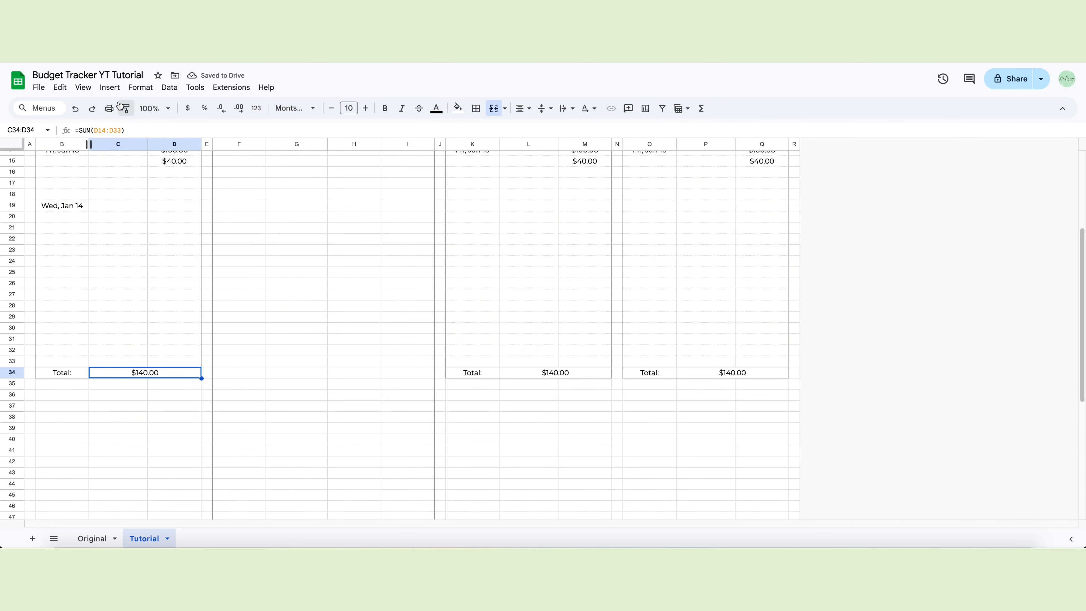
left_click(126, 108)
scroll(202, 468, "down", 5)
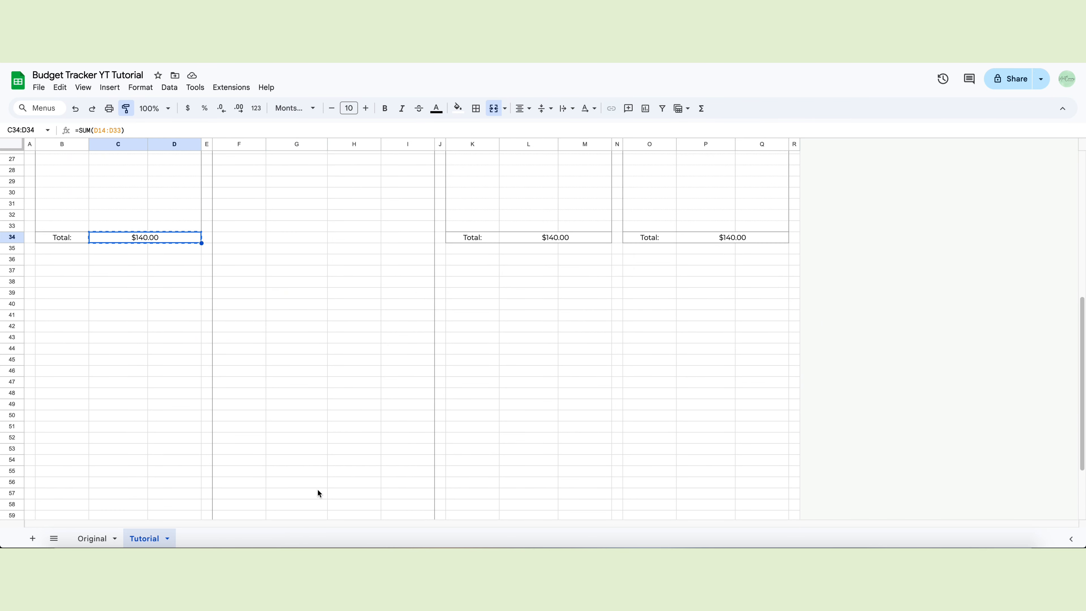
scroll(323, 489, "down", 1)
left_click(323, 490)
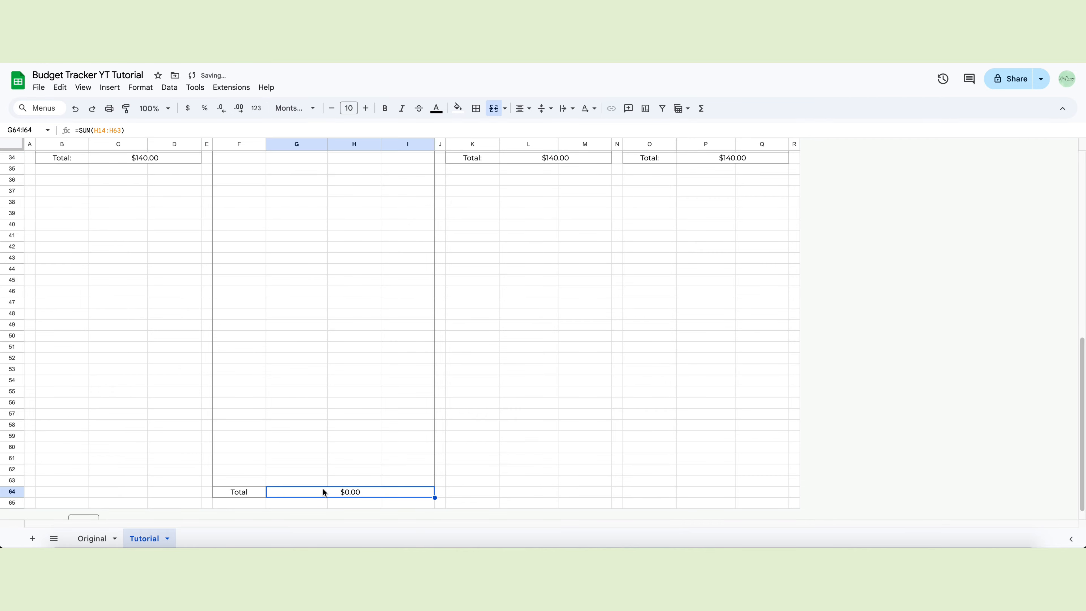
left_click(533, 415)
Add a data validation rule to F14:F63 that requires a valid date, shows help text and rejects invalid input.
scroll(506, 429, "up", 7)
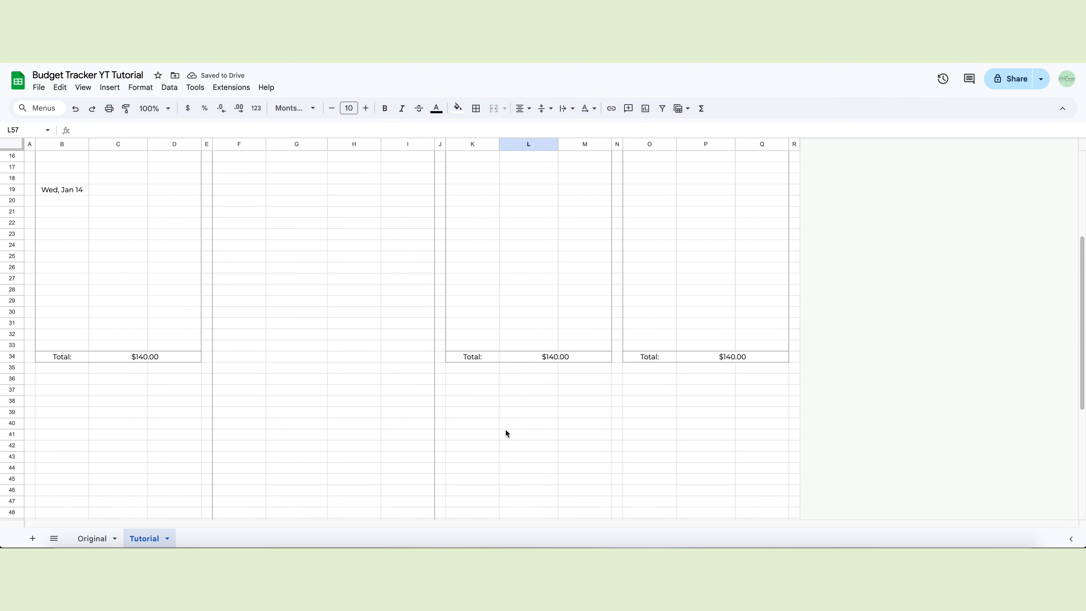
left_click_drag(224, 185, 256, 466)
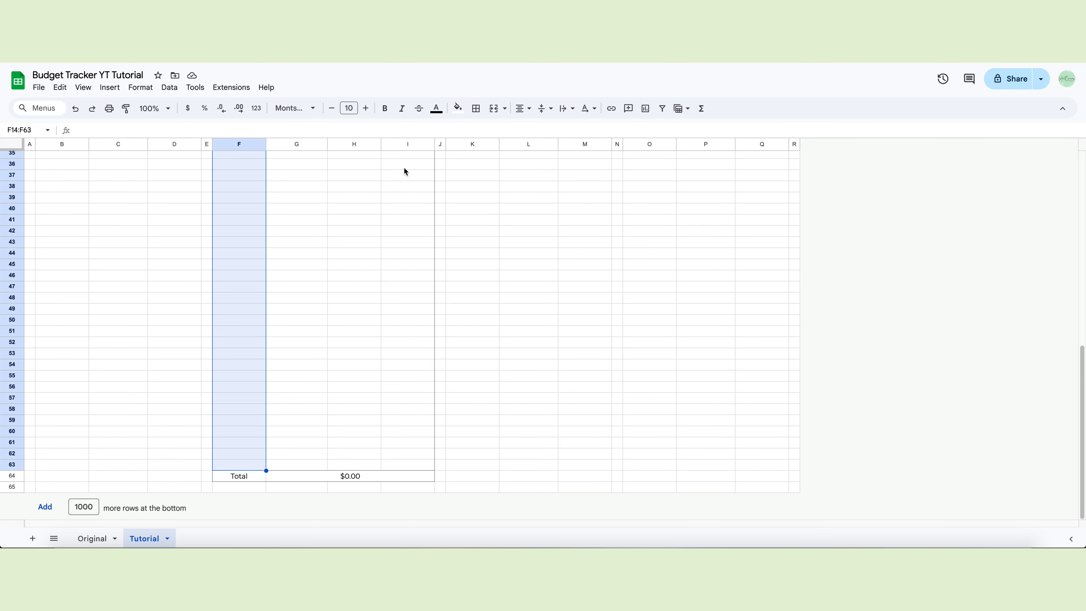
left_click(169, 87)
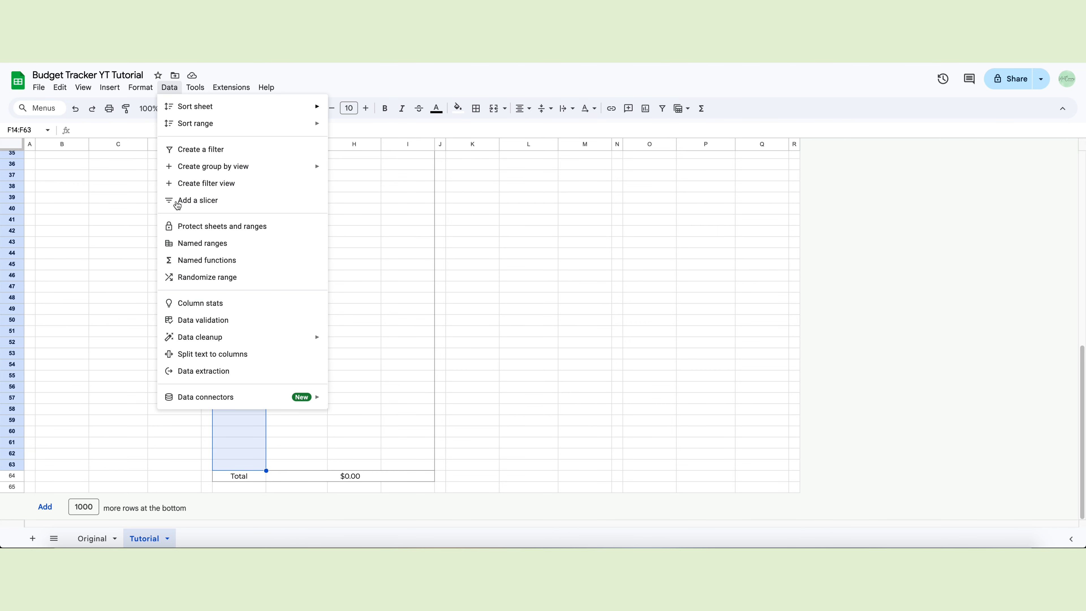
left_click(201, 318)
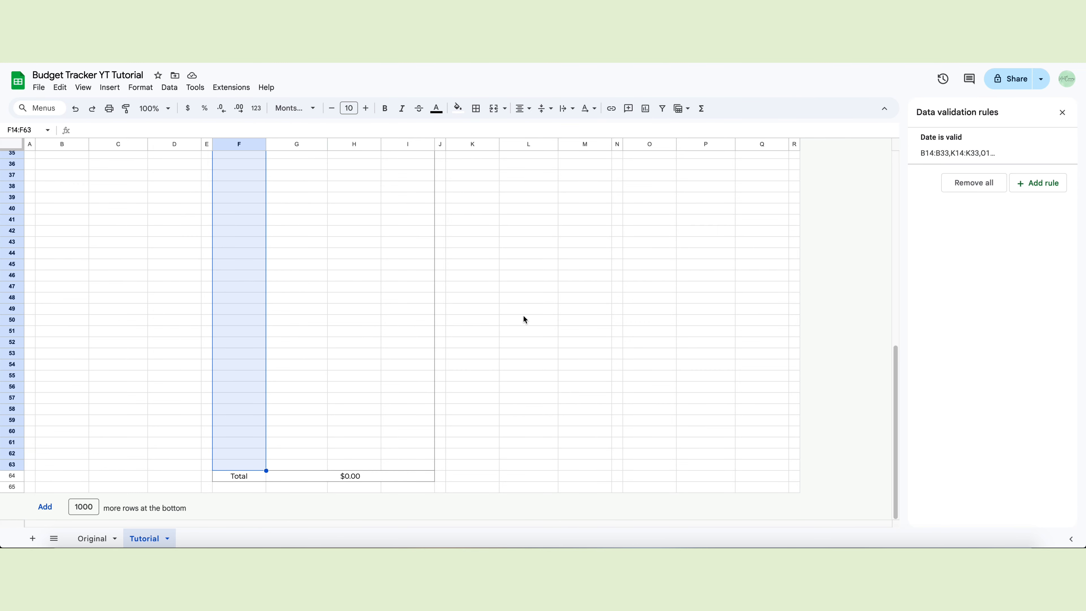
left_click(1036, 192)
left_click(1028, 211)
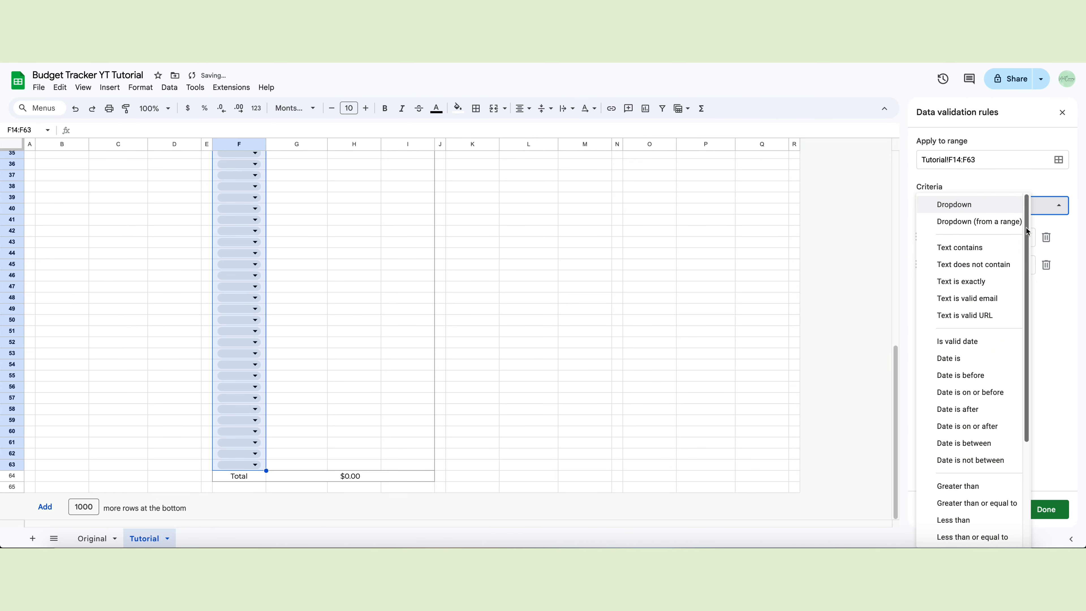
left_click(978, 342)
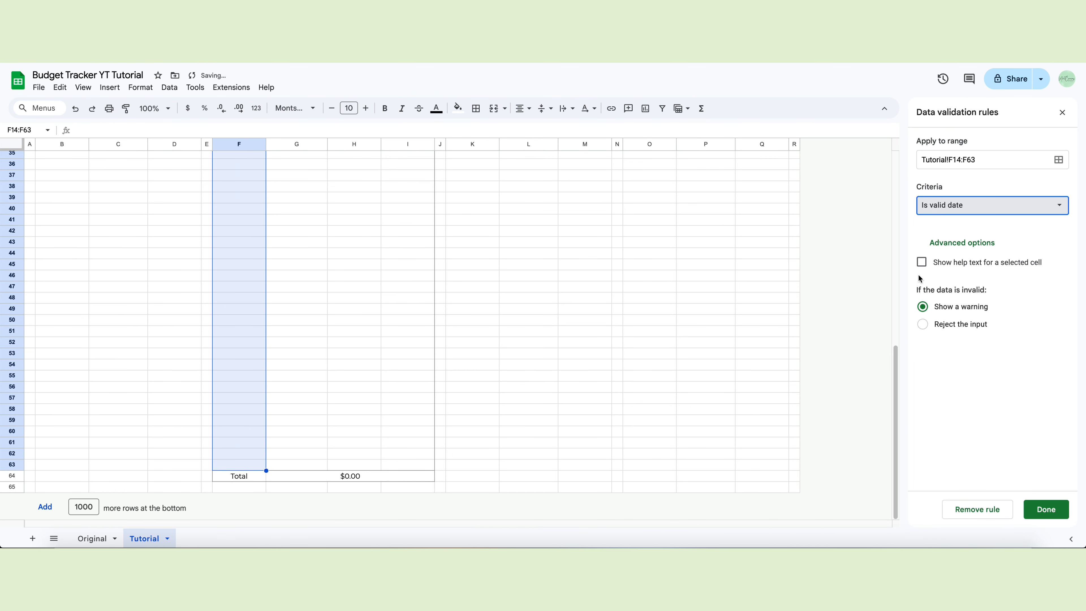
left_click(921, 262)
left_click(923, 351)
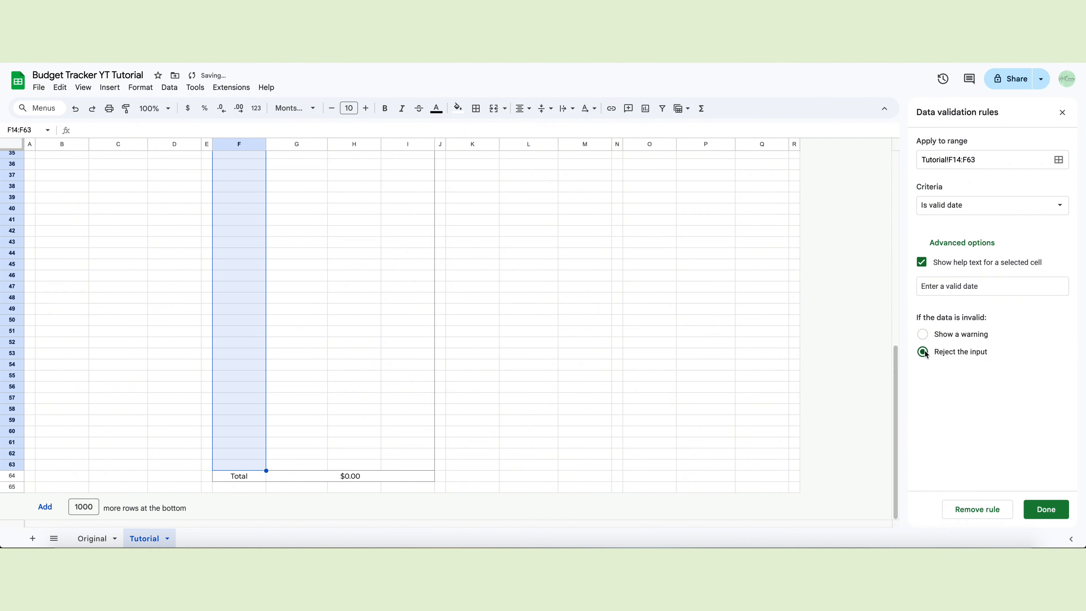
left_click(1046, 509)
Enter the dates 1/1/2026 in F15 and 1/2/2026 in F14 of the Expenses table.
scroll(542, 359, "up", 5)
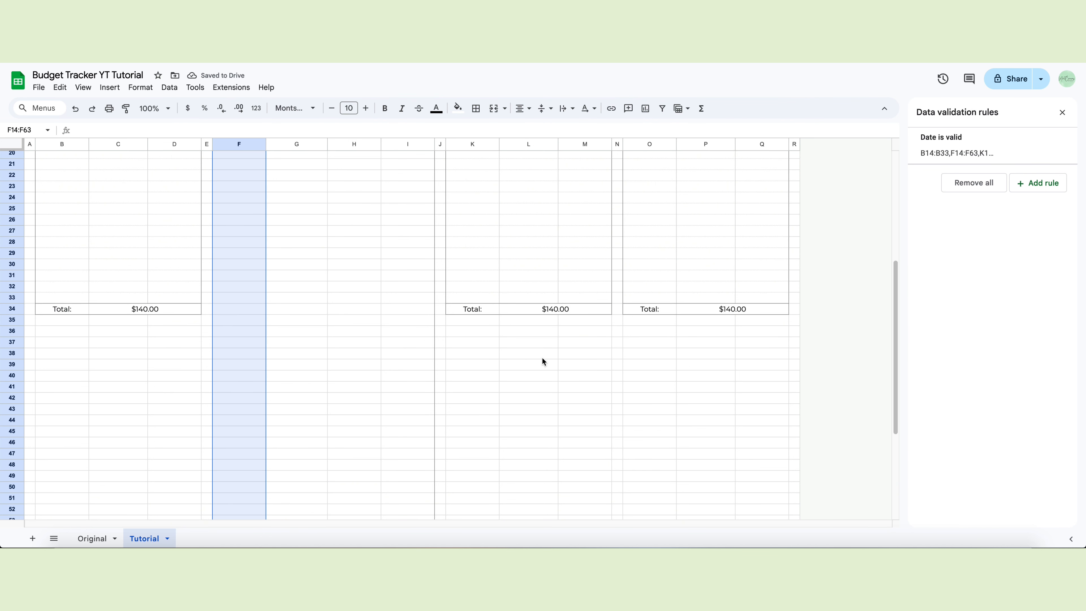
scroll(542, 359, "up", 5)
double_click(249, 311)
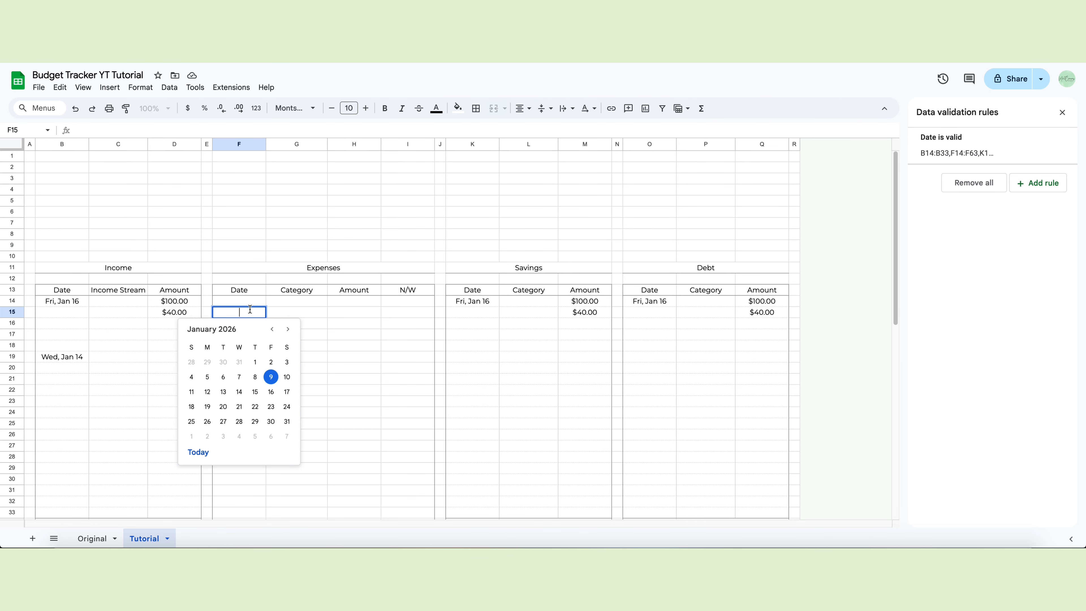
left_click(254, 362)
double_click(239, 301)
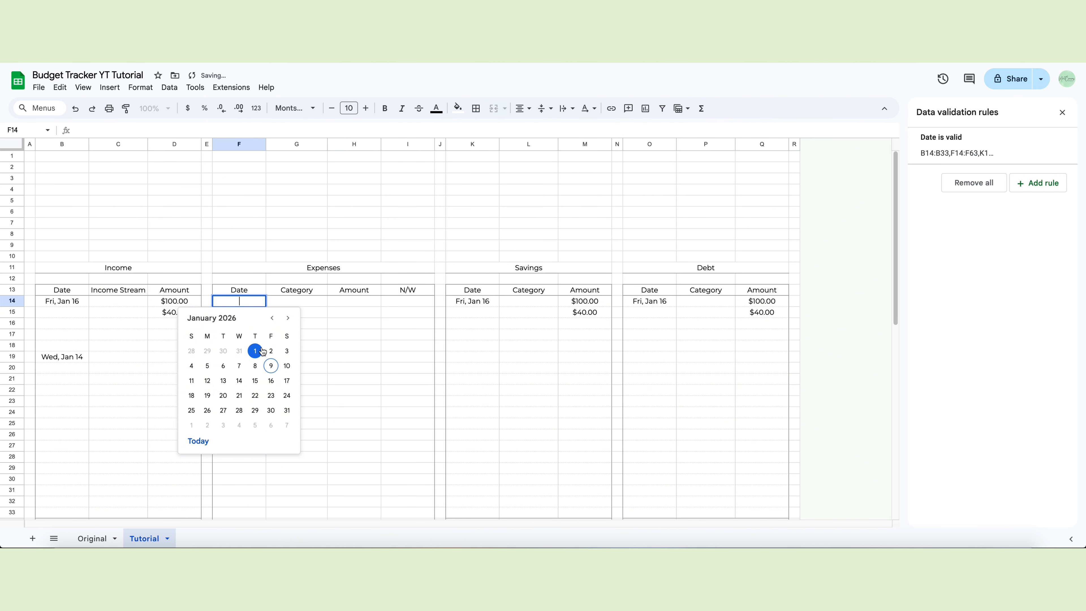
left_click(270, 350)
Copy the date formatting of Income cell B14 onto the Expenses date cells F14:F63.
left_click(59, 306)
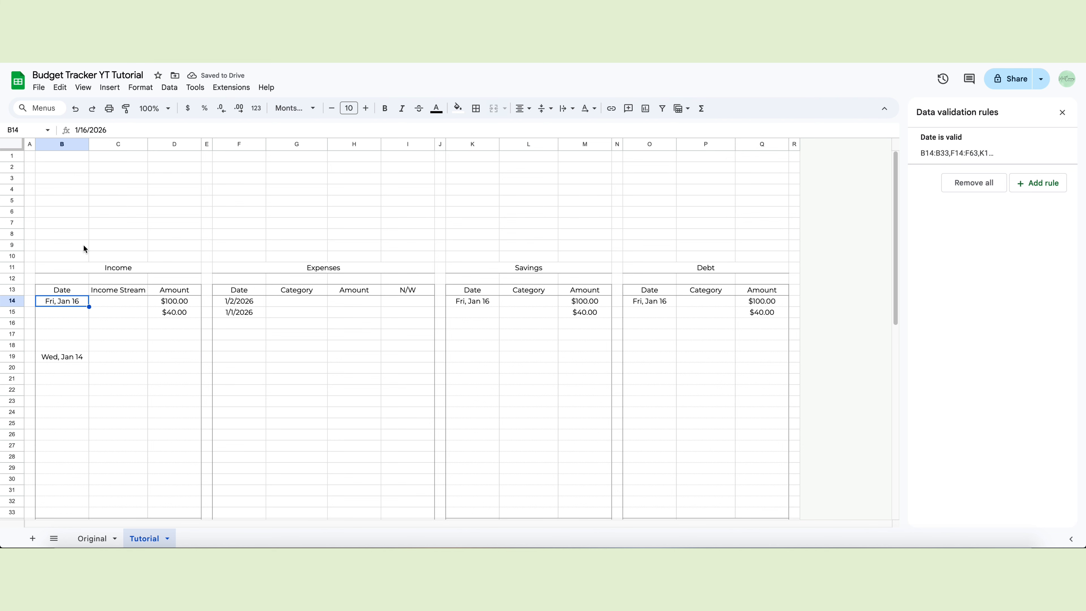
left_click(126, 109)
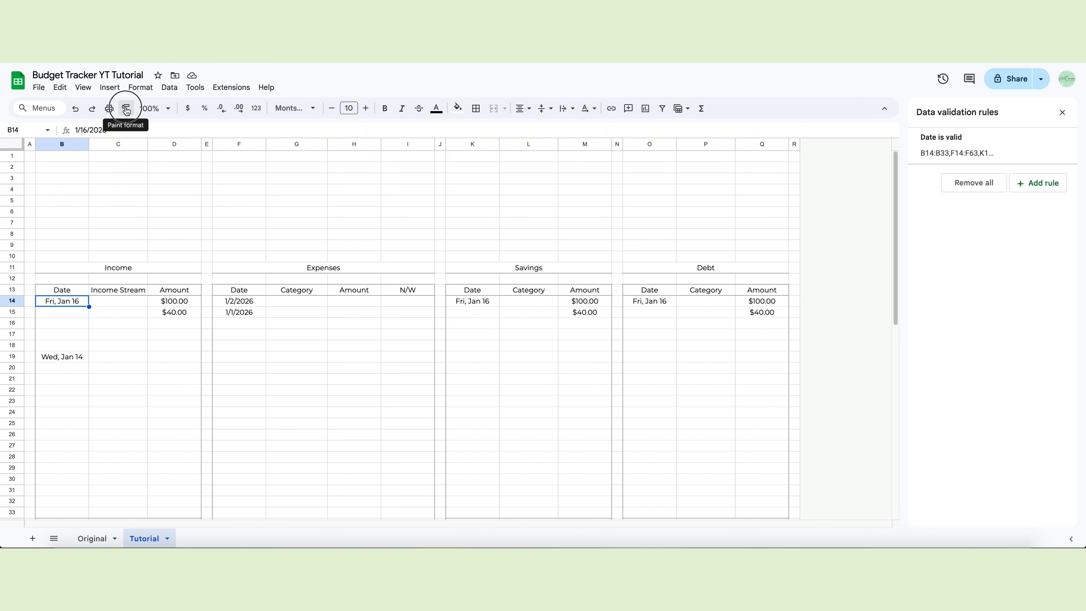
left_click(233, 303)
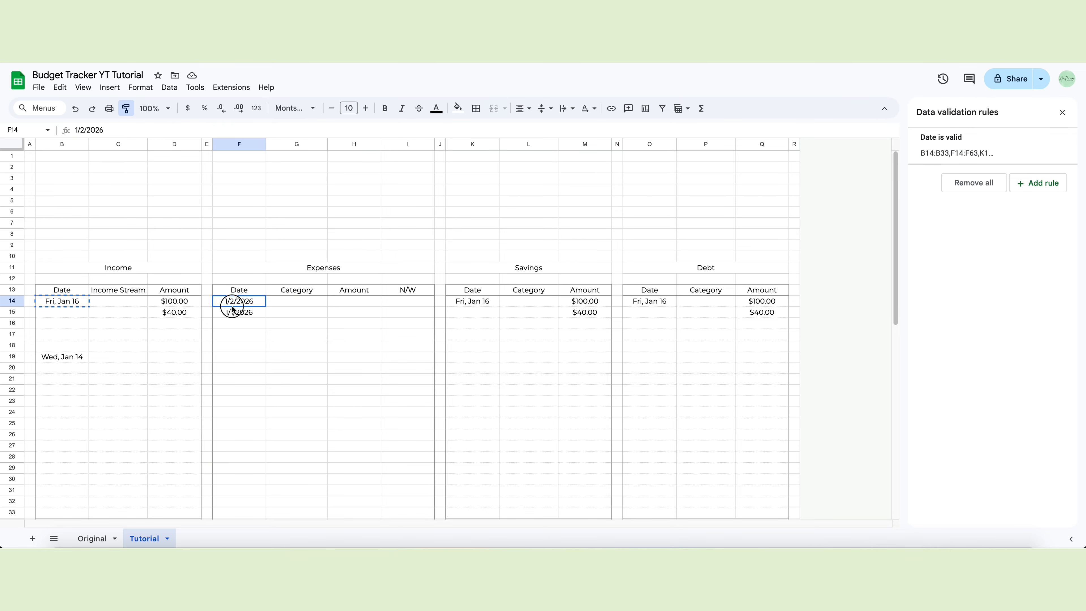
mouse_move(233, 308)
left_mouse_down()
mouse_move(230, 544)
mouse_move(232, 467)
left_mouse_up()
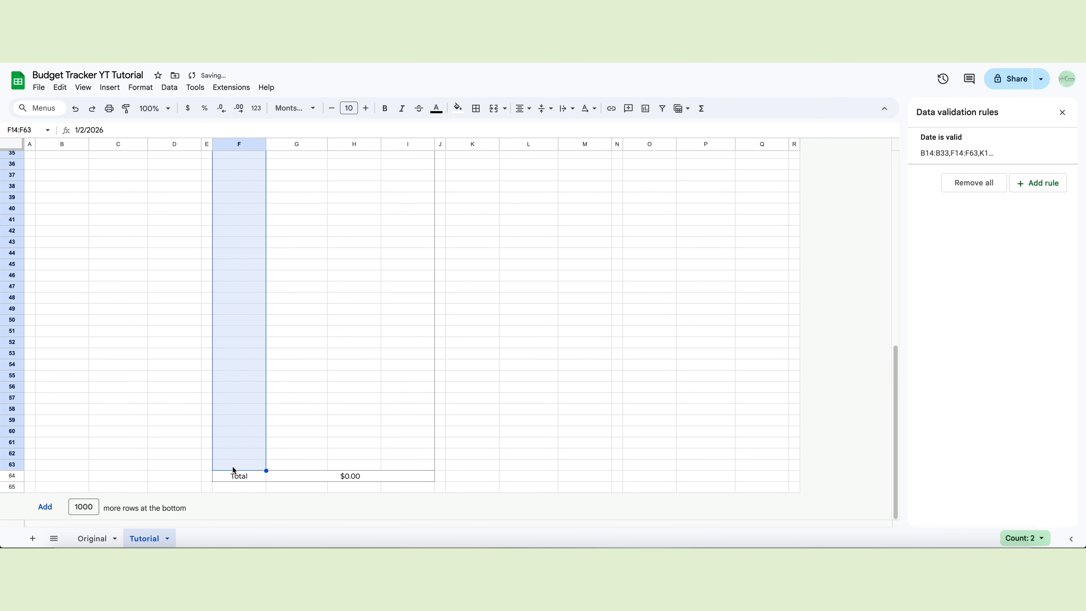
scroll(232, 463, "up", 10)
left_click(232, 412)
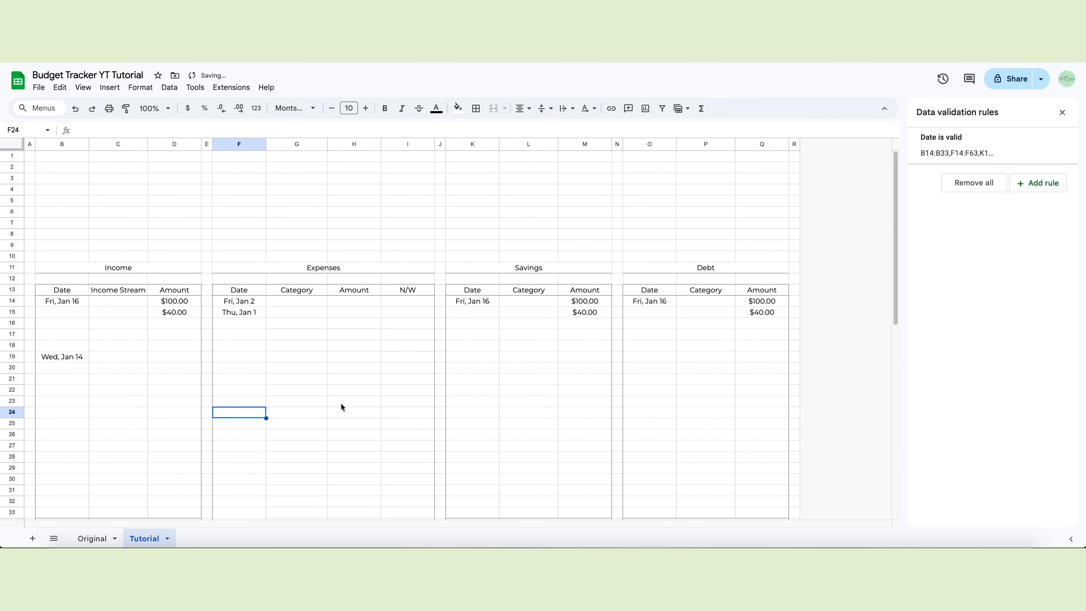
Try picking a January 2026 date in F19 of the Expenses table and clear the cell again.
scroll(341, 403, "down", 2)
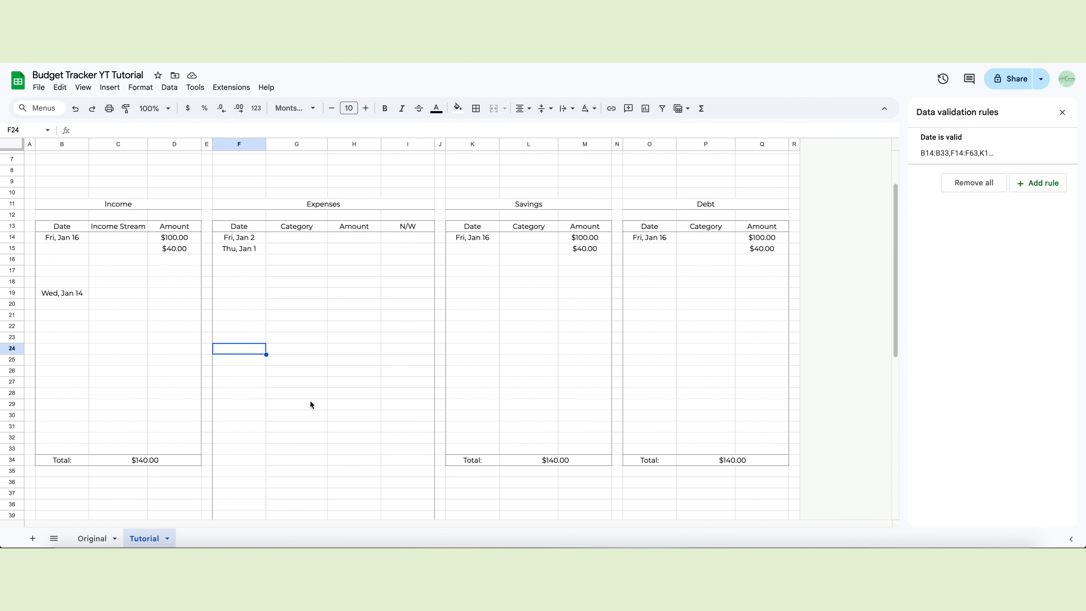
left_click(234, 292)
double_click(233, 293)
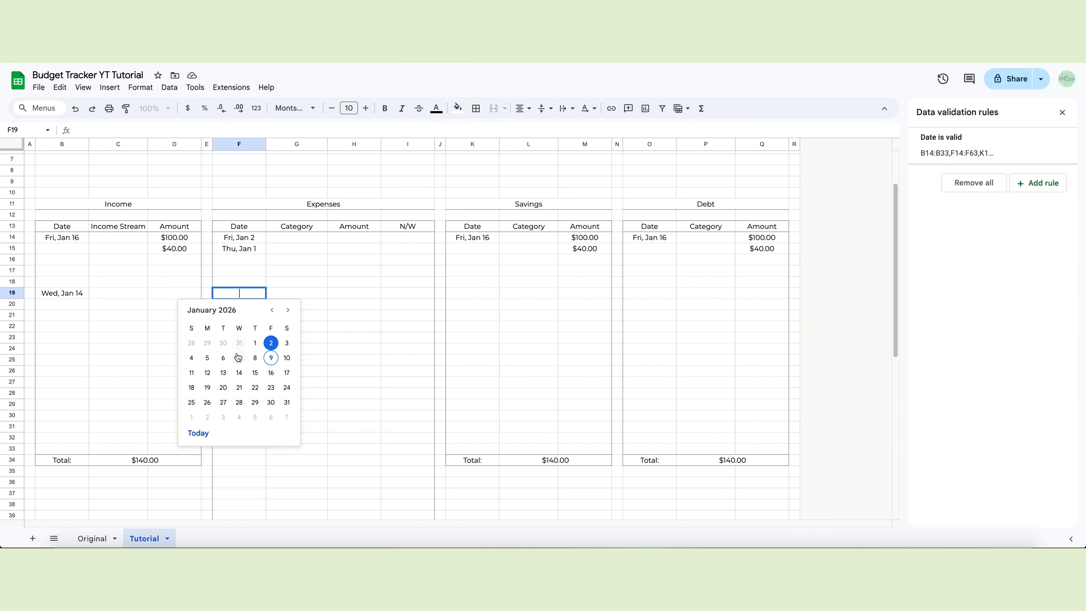
left_click(239, 357)
key("Delete")
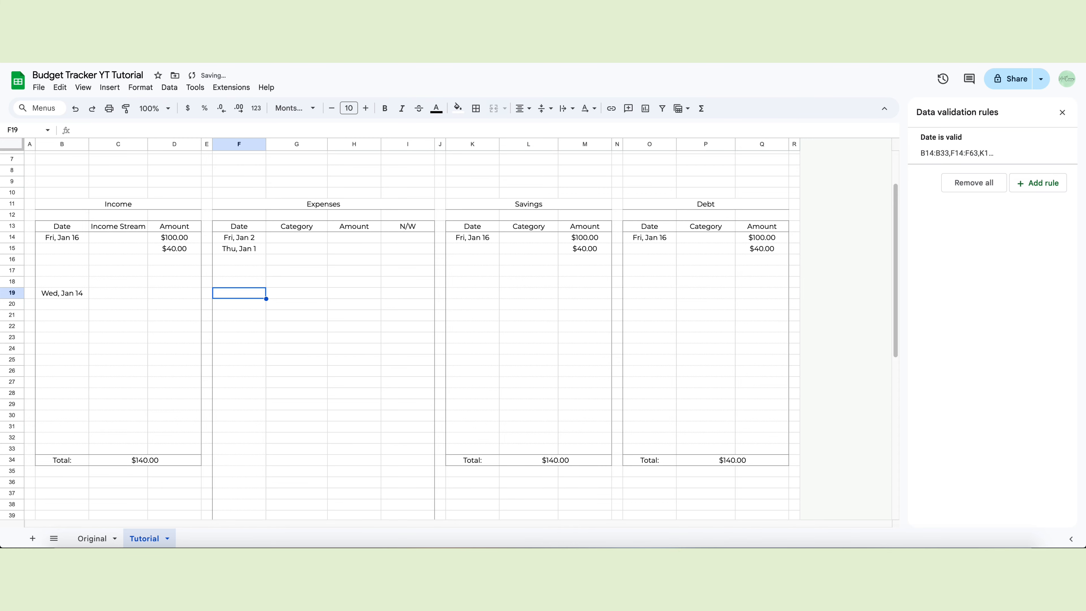
Copy the formatting of Income row B14:D14 onto the Expenses range F14:H63.
left_click(73, 241)
left_click_drag(73, 241, 153, 238)
left_click(125, 108)
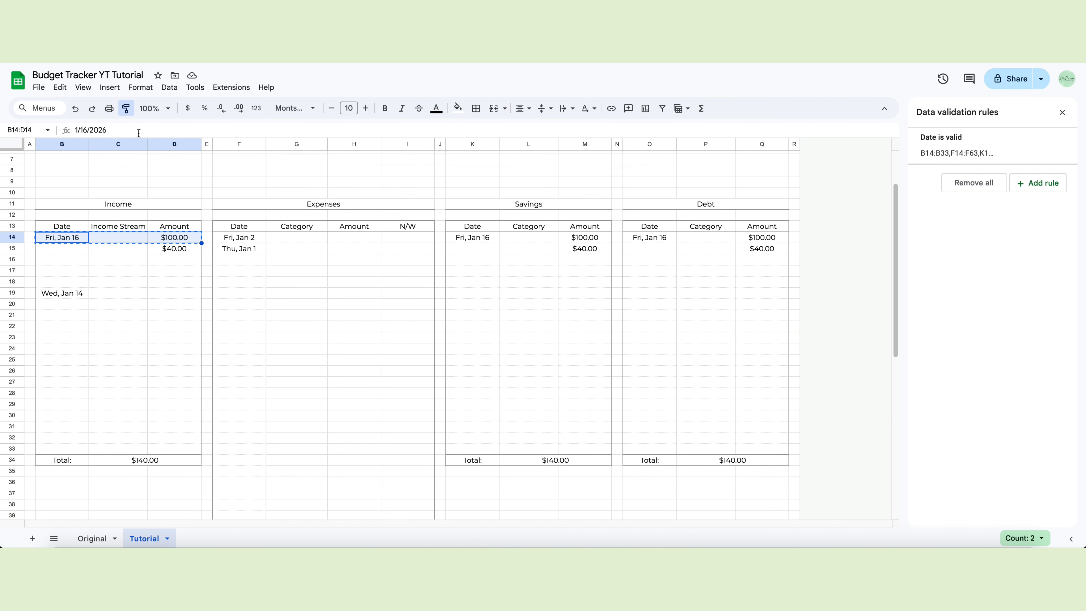
mouse_move(235, 237)
left_mouse_down()
mouse_move(345, 268)
mouse_move(342, 514)
mouse_move(327, 444)
mouse_move(332, 465)
left_mouse_up()
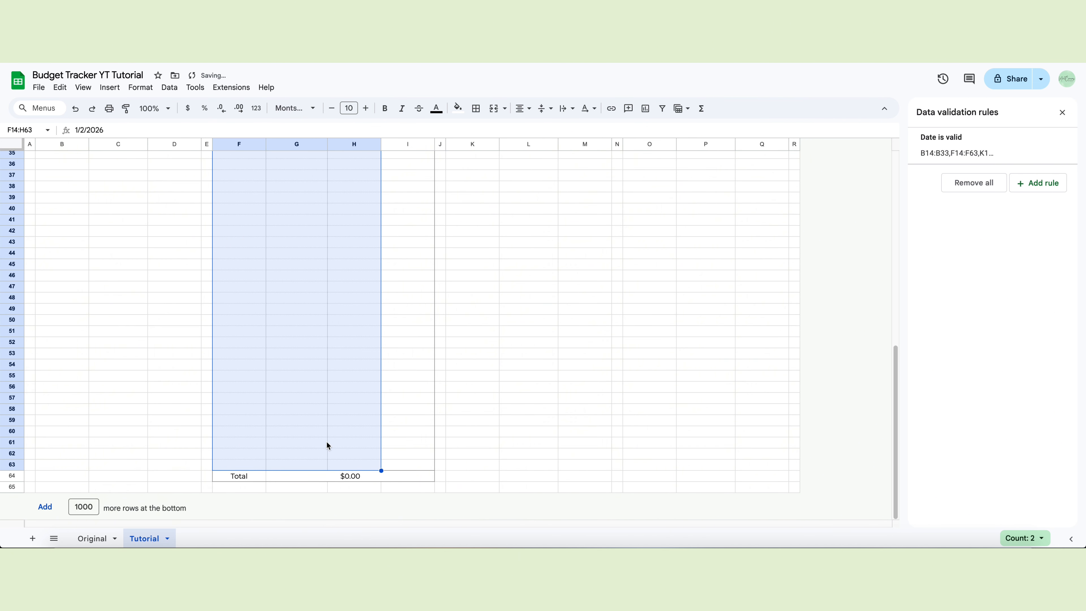
scroll(327, 442, "up", 10)
left_click(386, 337)
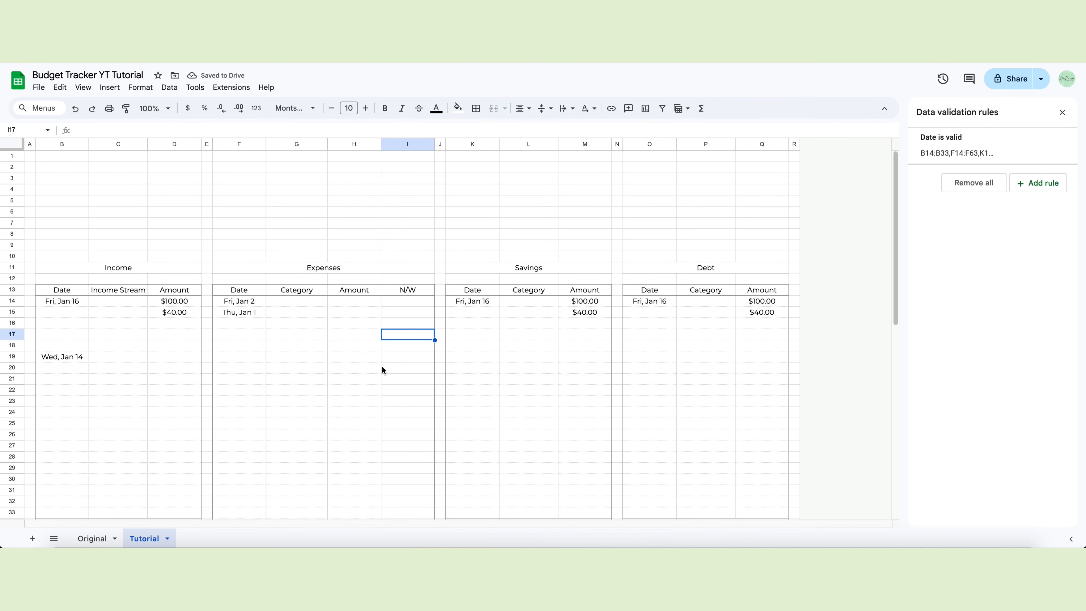
Insert a dropdown in the N/W column cells I14:I63 with the options Needs and Wants.
left_click(404, 304)
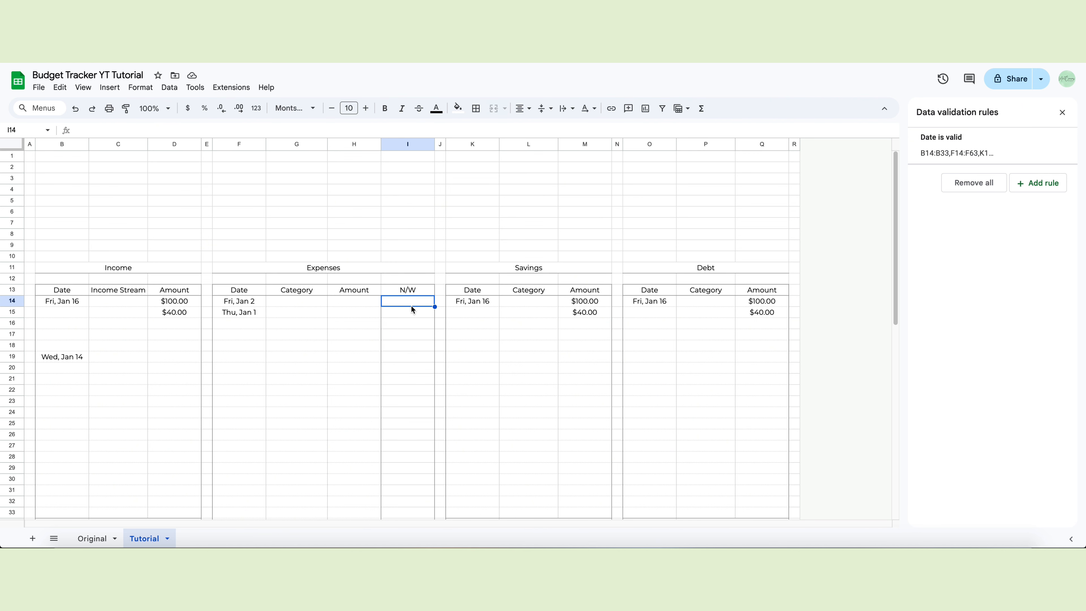
left_click_drag(409, 302, 418, 460)
scroll(417, 460, "up", 10)
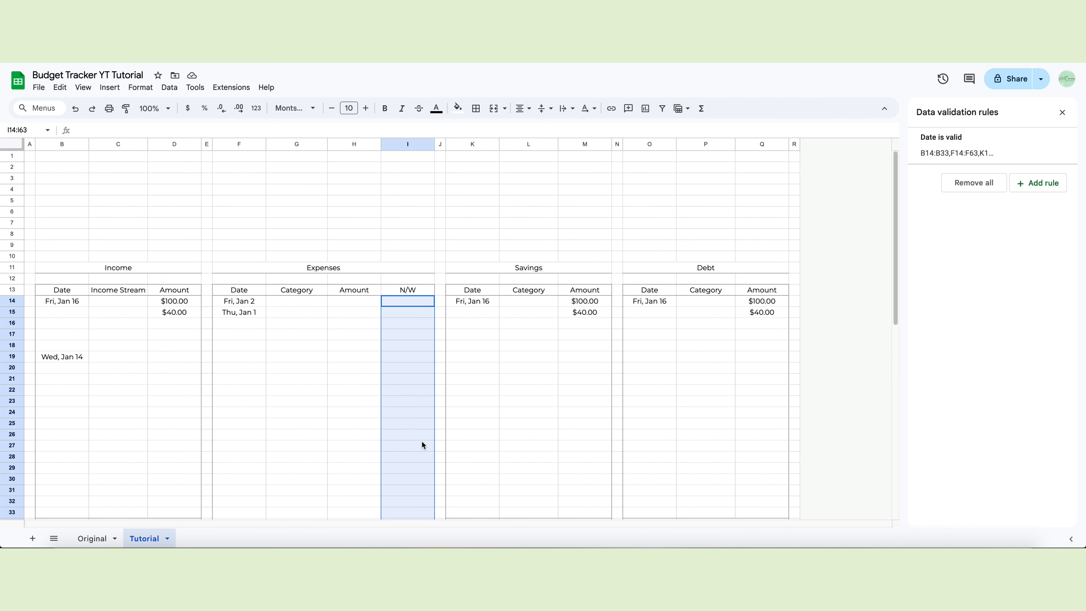
left_click(109, 87)
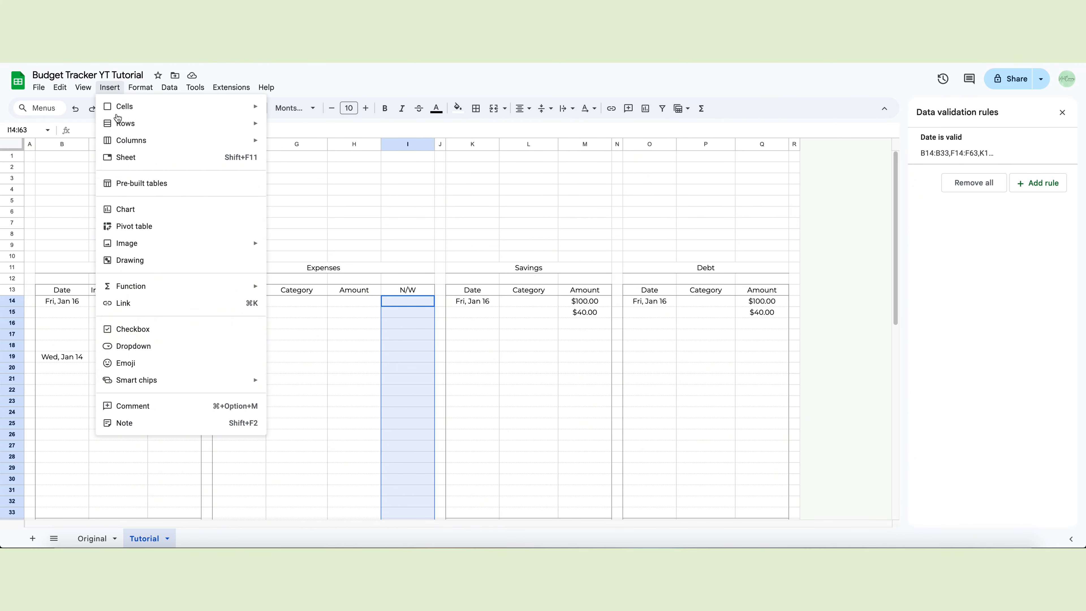
left_click(148, 346)
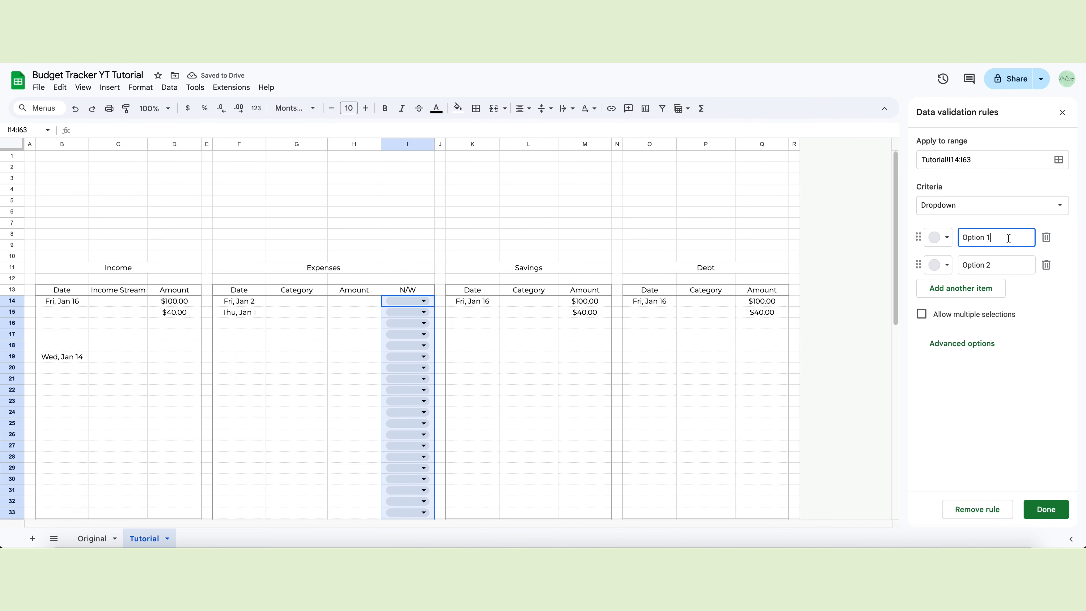
type("Needs")
key("Tab")
type("Wants")
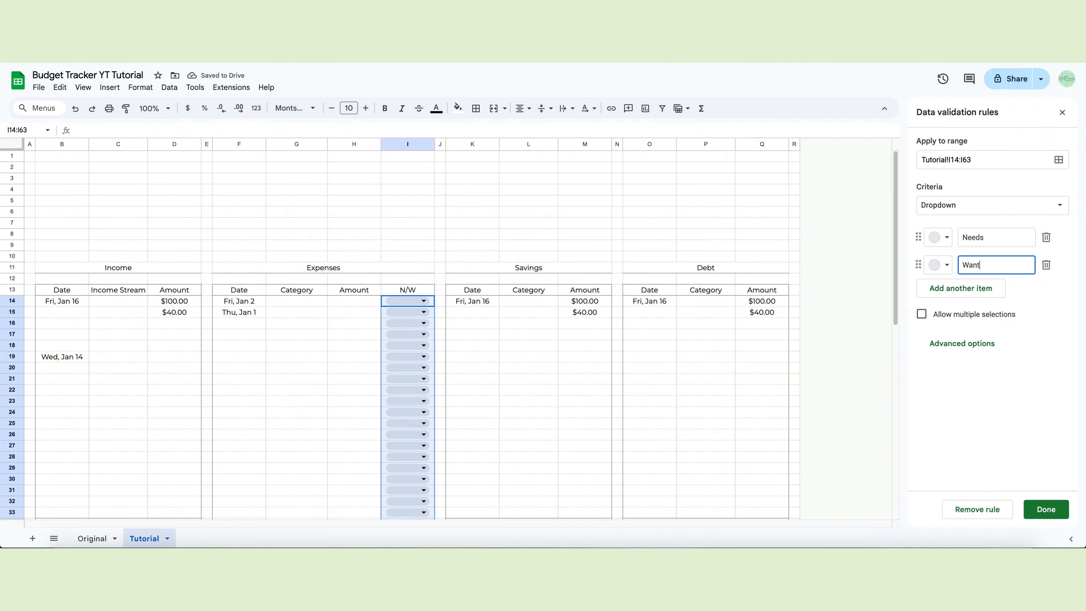
Color the Needs dropdown option light green and the Wants option light red.
left_click(938, 237)
left_click(1000, 279)
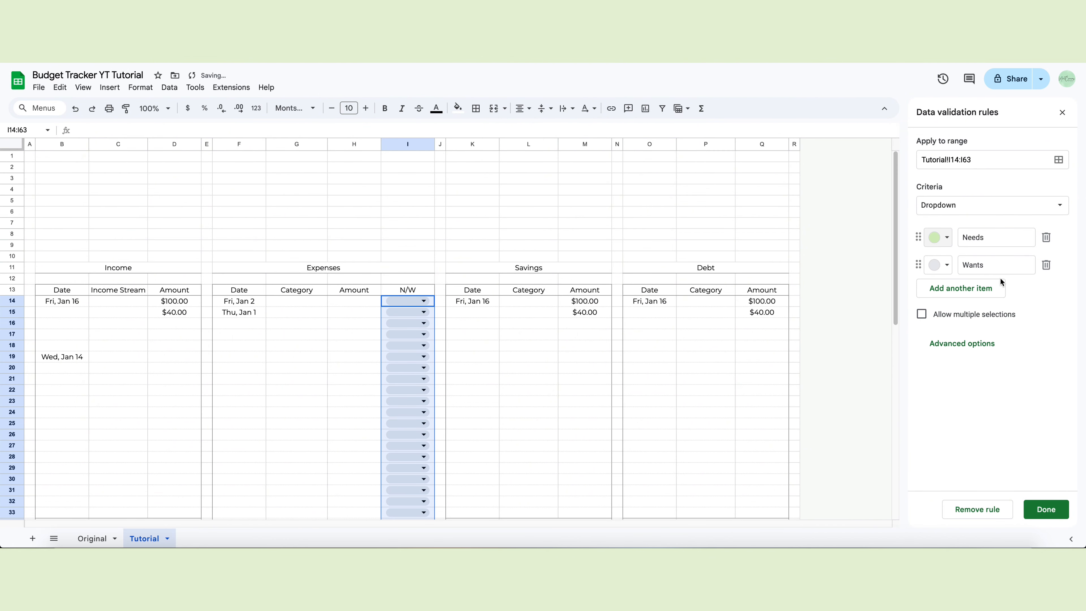
left_click(947, 267)
left_click(958, 305)
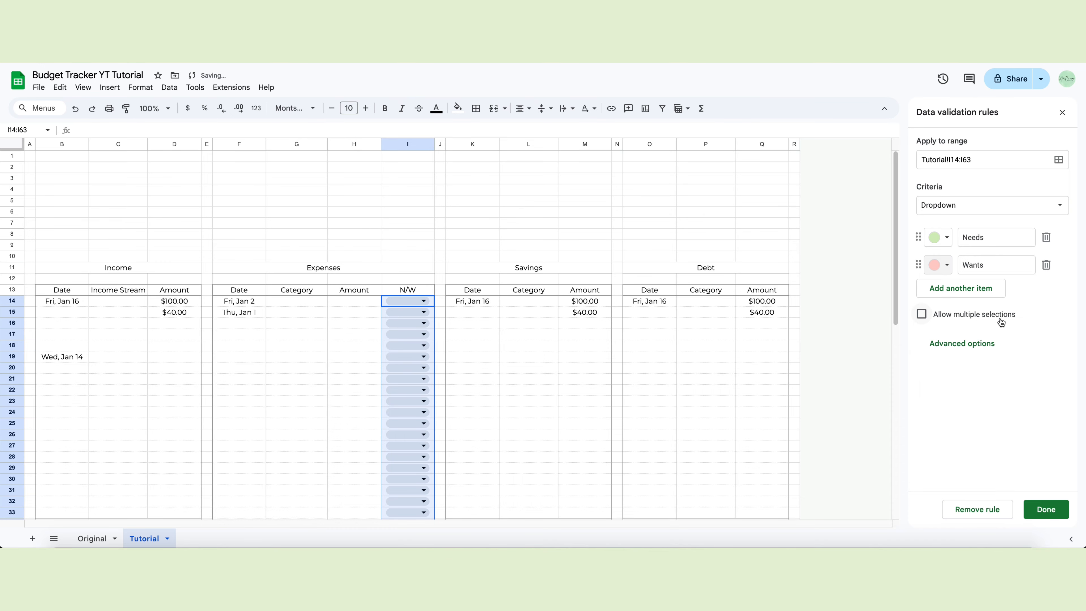
Set the I14:I63 dropdown's display style to Arrow, keep rejecting invalid input, and save the rule.
left_click(961, 344)
scroll(1009, 366, "down", 1)
scroll(1017, 369, "up", 1)
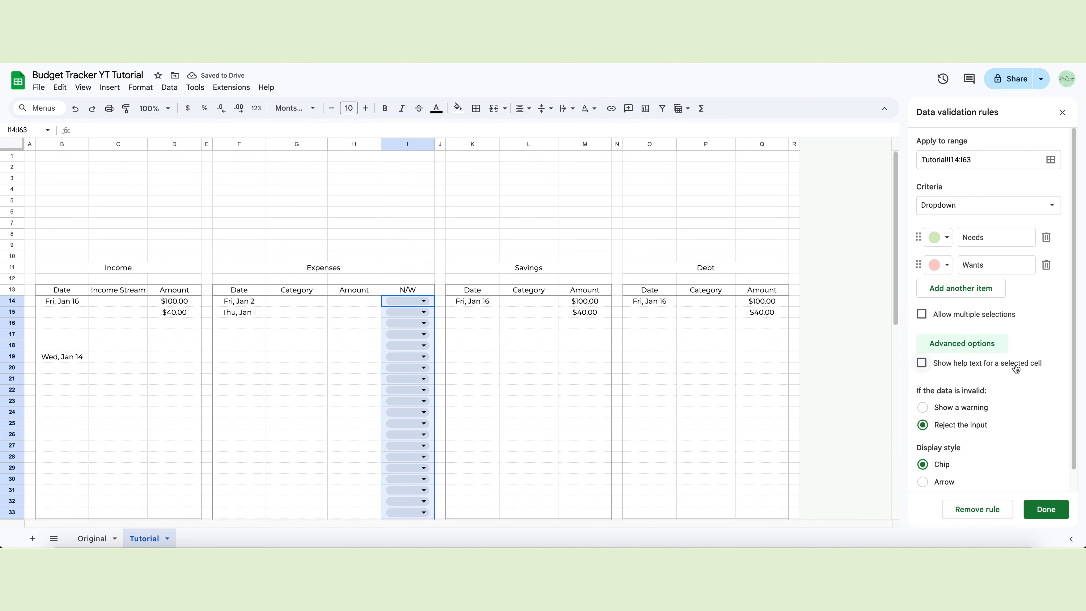
scroll(1011, 371, "down", 1)
left_click(923, 462)
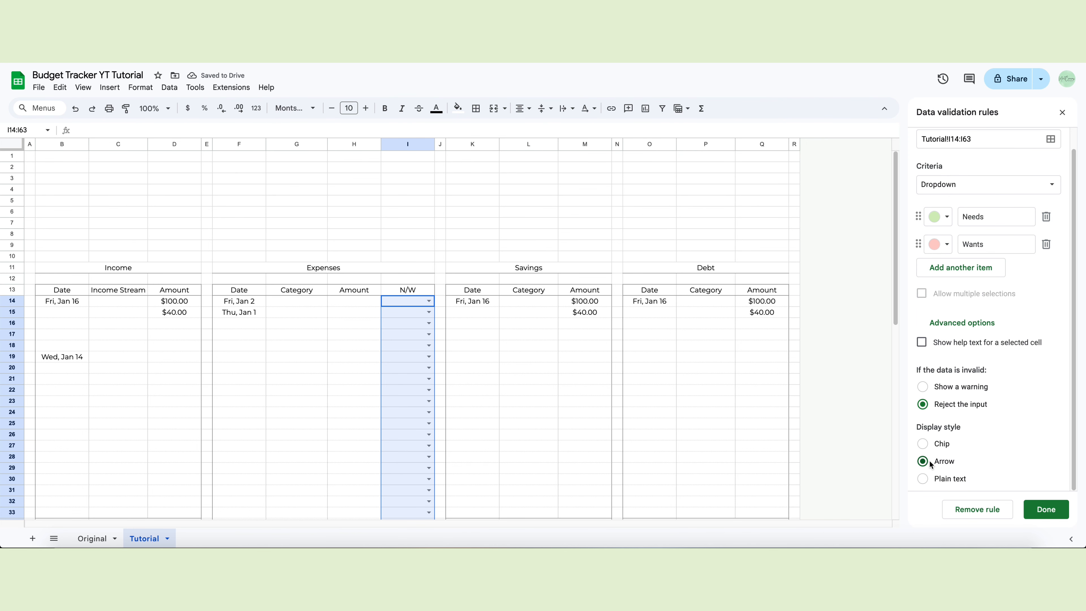
left_click(1033, 509)
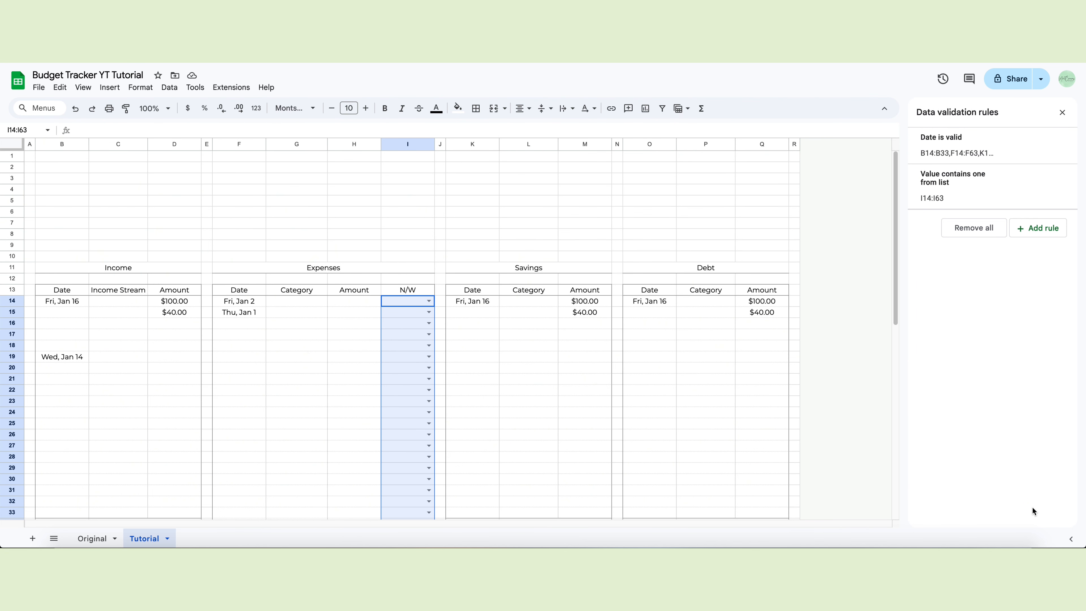
left_click(338, 334)
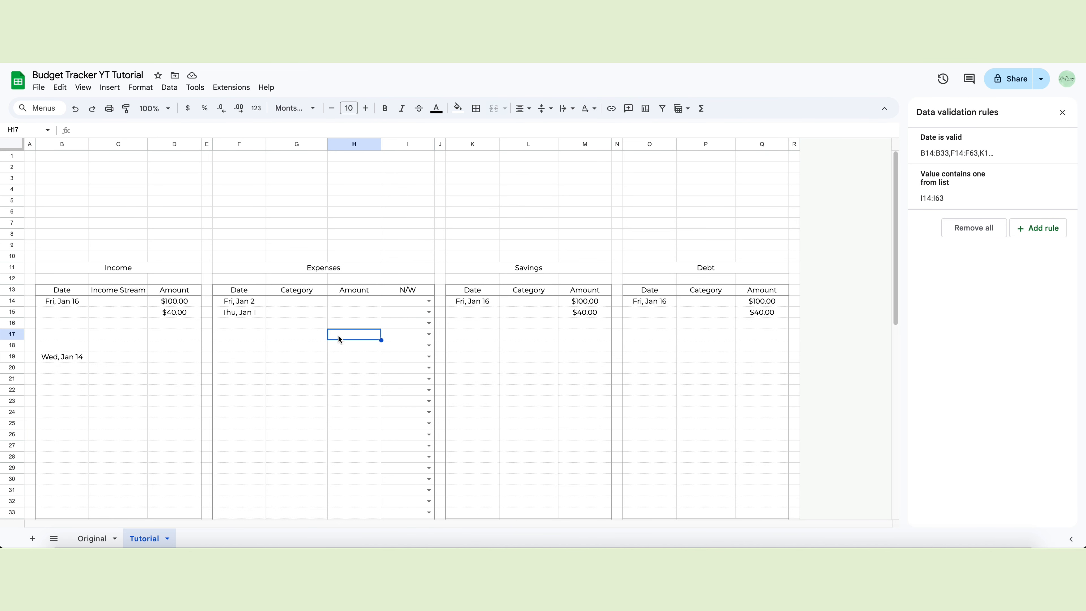
Choose a different border color and apply it to the left border of I14:I63.
left_click_drag(228, 301, 407, 513)
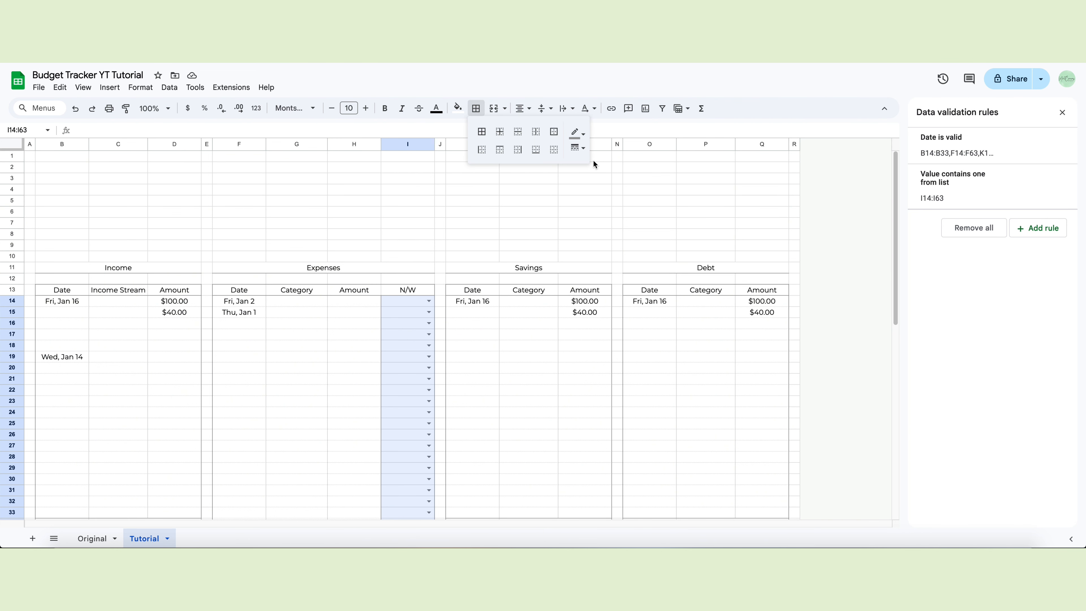
left_click(577, 133)
left_click(643, 173)
left_click(482, 149)
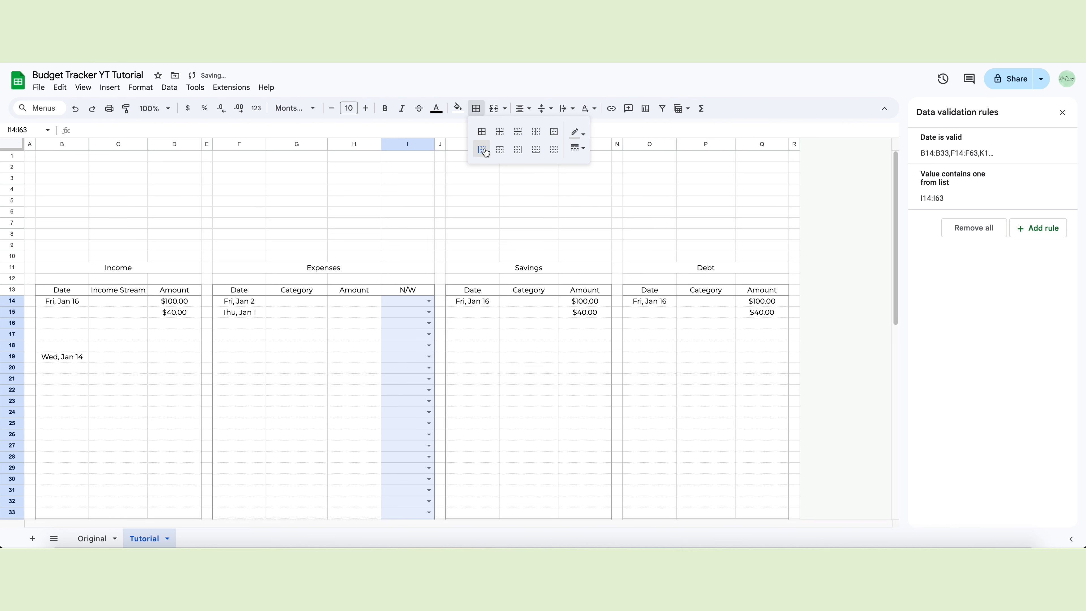
left_click(412, 200)
Choose a different border line style for I14:I63 and close the data validation rules.
left_click_drag(402, 301, 405, 465)
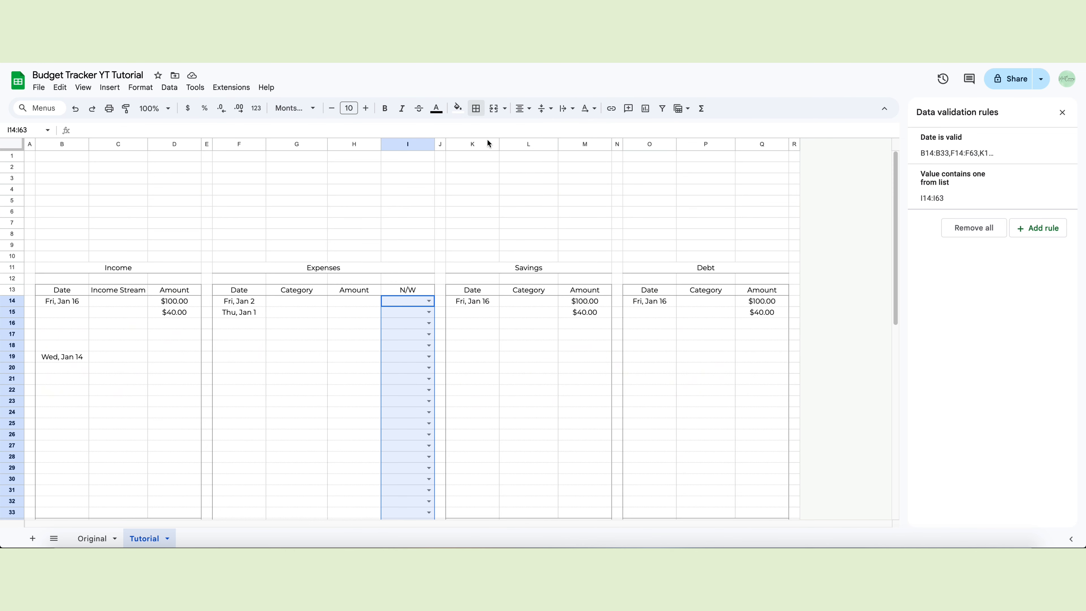
left_click(476, 109)
left_click(578, 148)
left_click(599, 218)
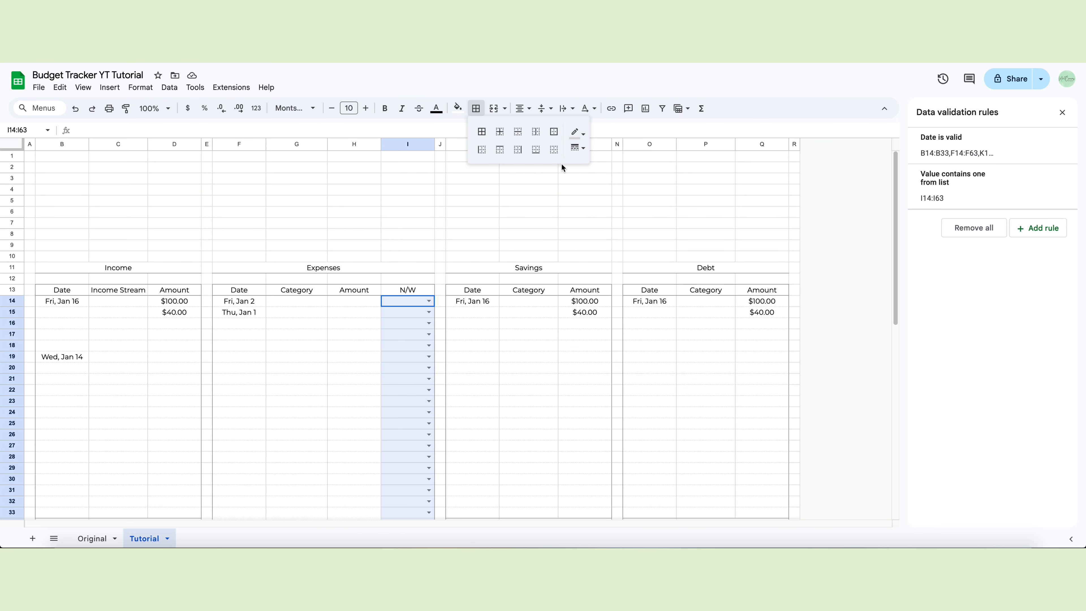
left_click(277, 380)
left_click(1061, 112)
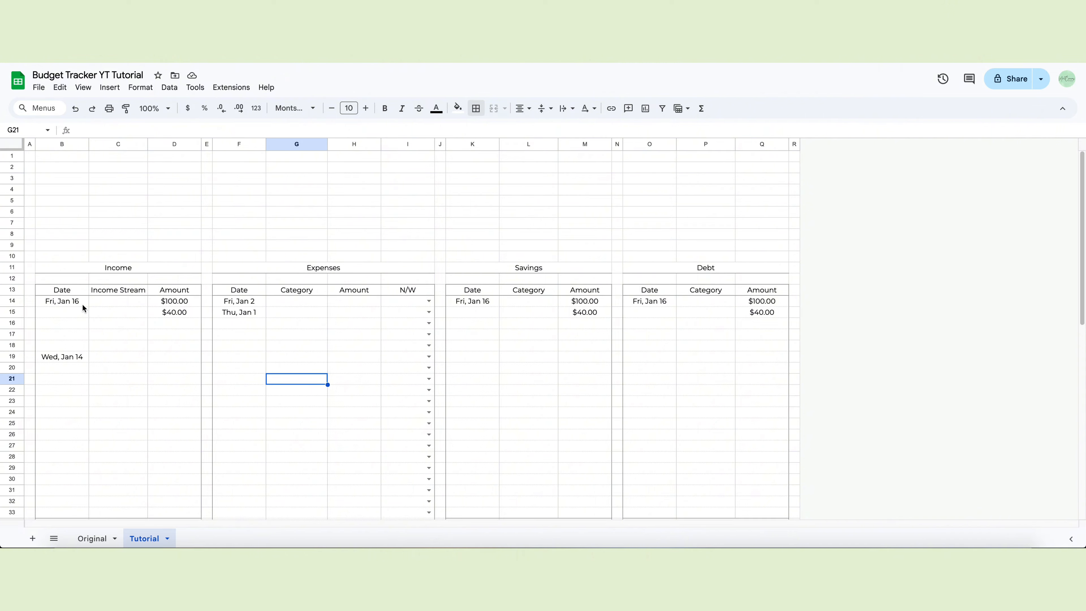
Enter the summary labels Income, Expenses, Savings and Debt in cells B5 to B8.
left_click(63, 201)
type("In")
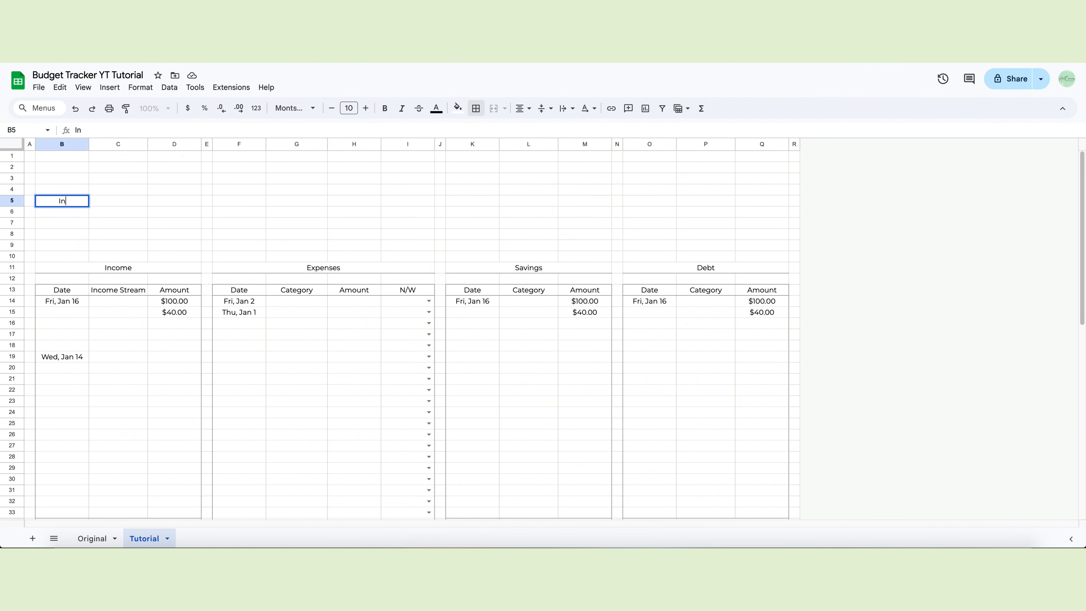
type("come")
key("Return")
type("Expenses")
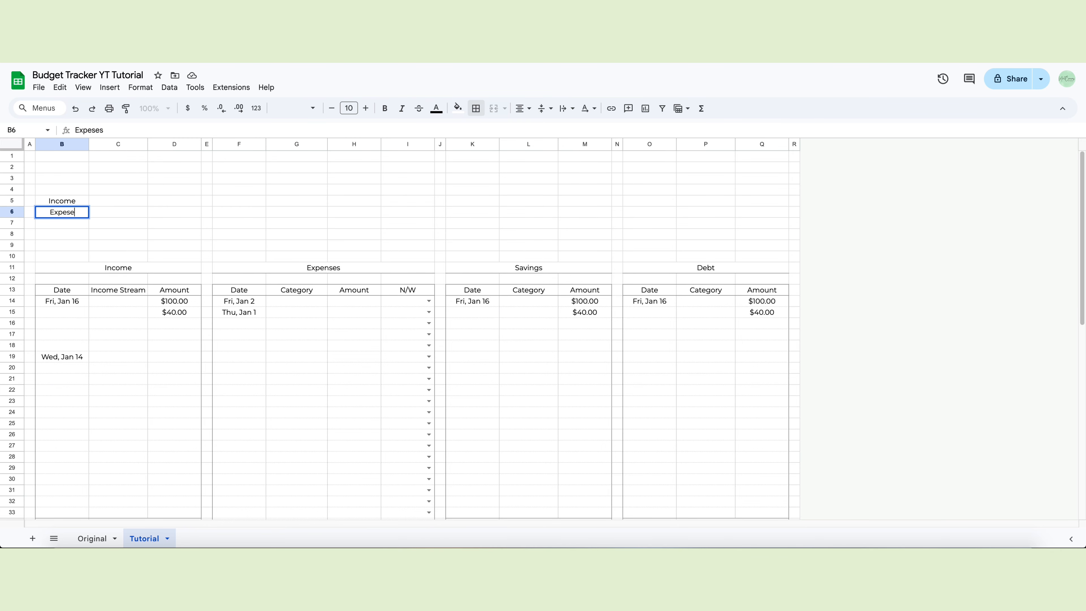
key("Return")
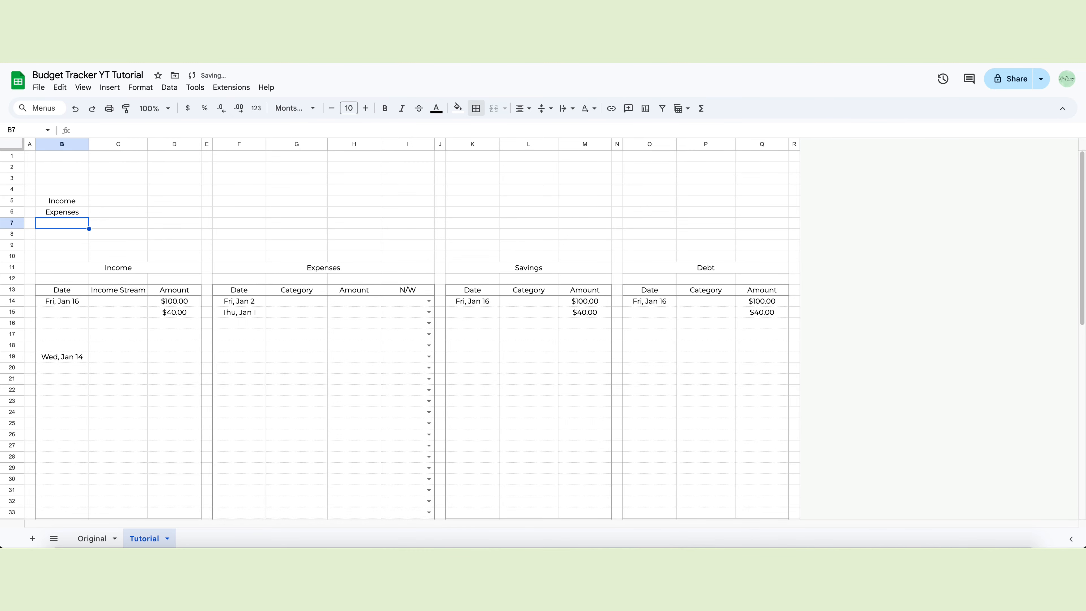
type("Savings")
key("Return")
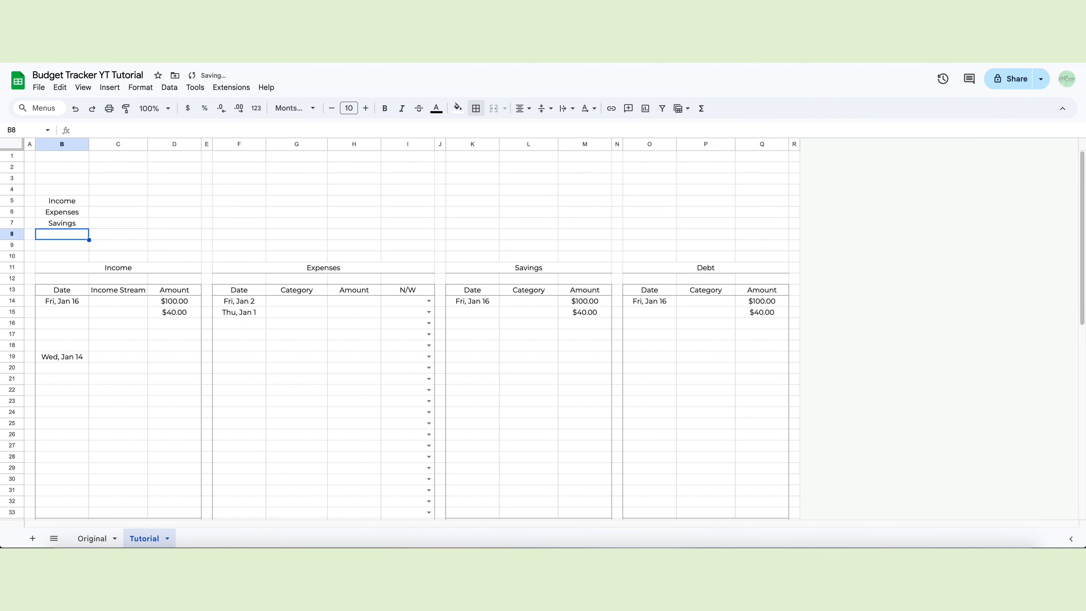
type("Debt")
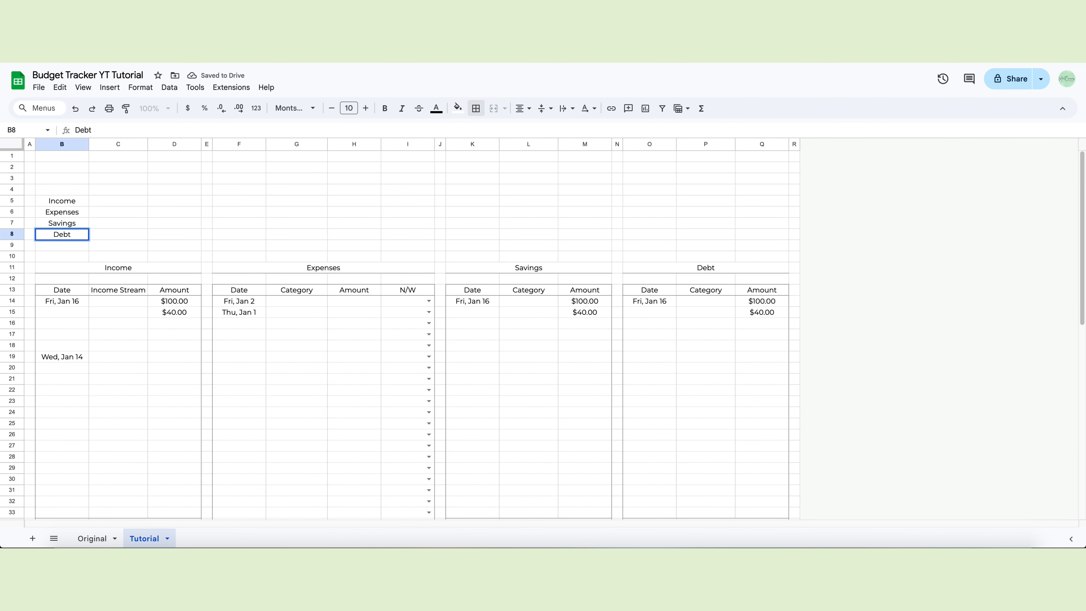
Enter the label Left to Budget in B9 and merge the cells of C5:D9 horizontally, row by row.
key("Return")
type("Left to B")
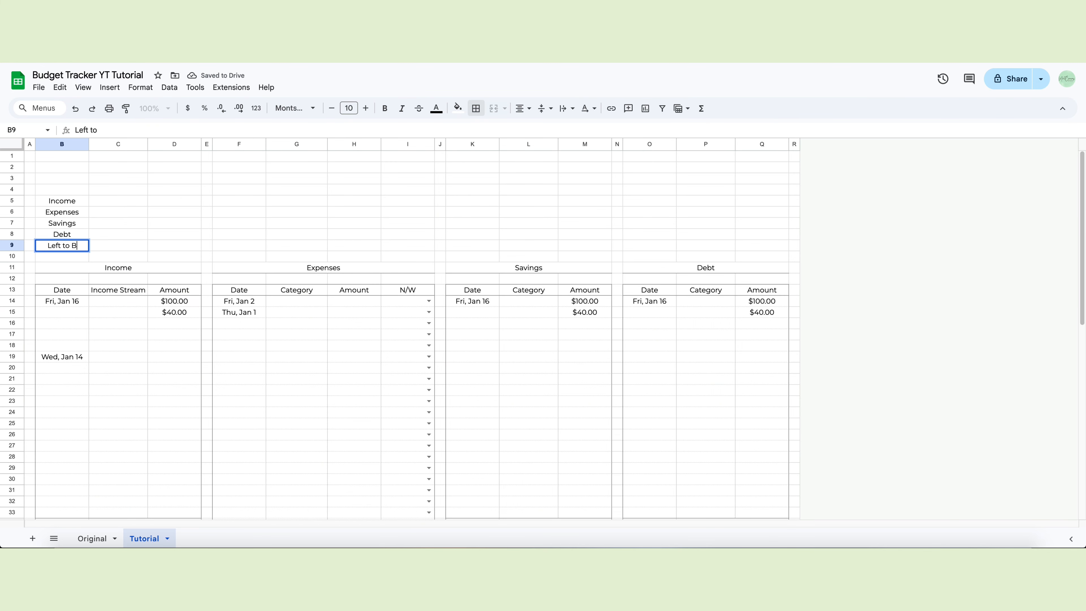
type("udget")
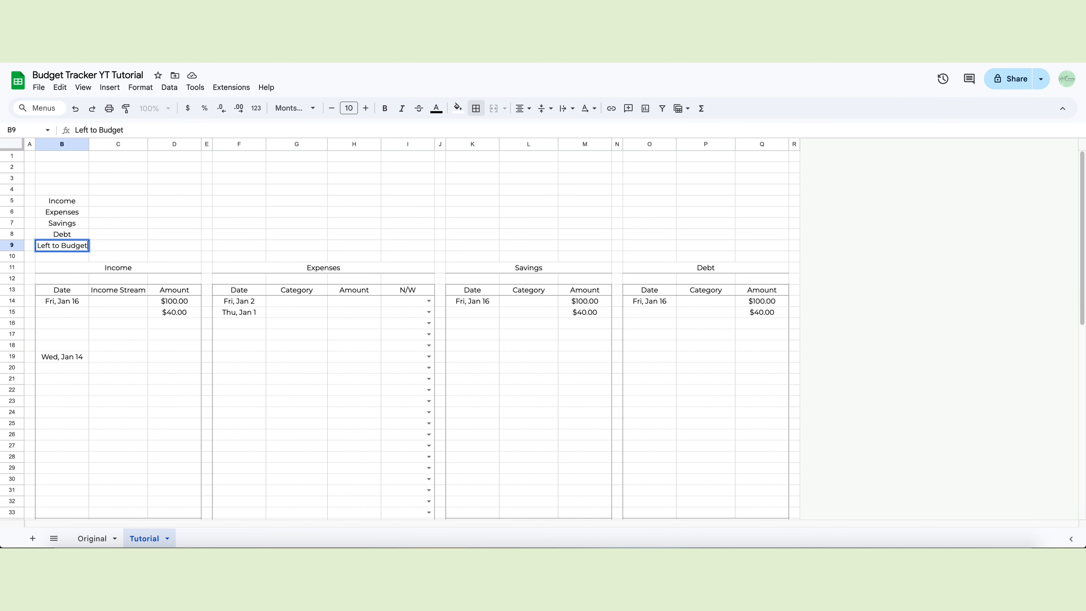
left_click_drag(107, 207, 194, 241)
left_click(495, 109)
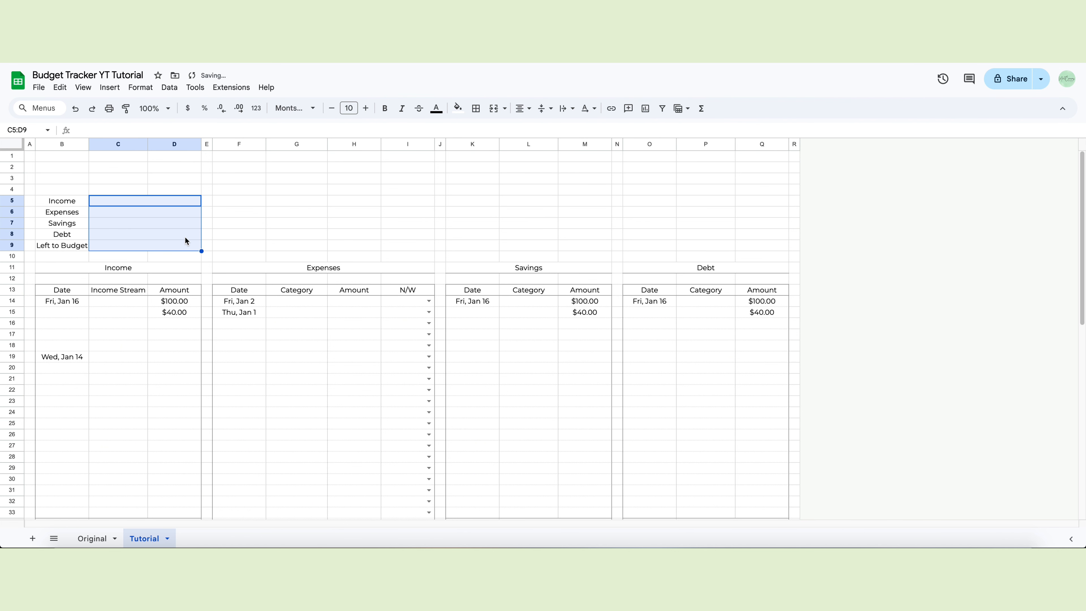
Link the Income and Expenses summary amounts to their table totals with =C34 in C5 and =H34 in C6.
left_click(164, 208)
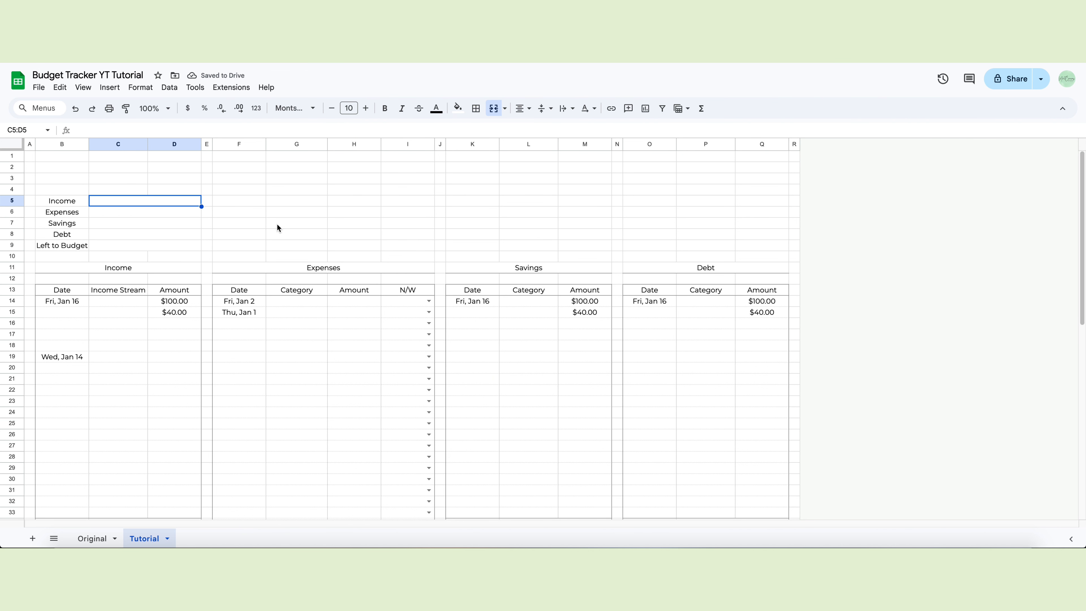
type("=")
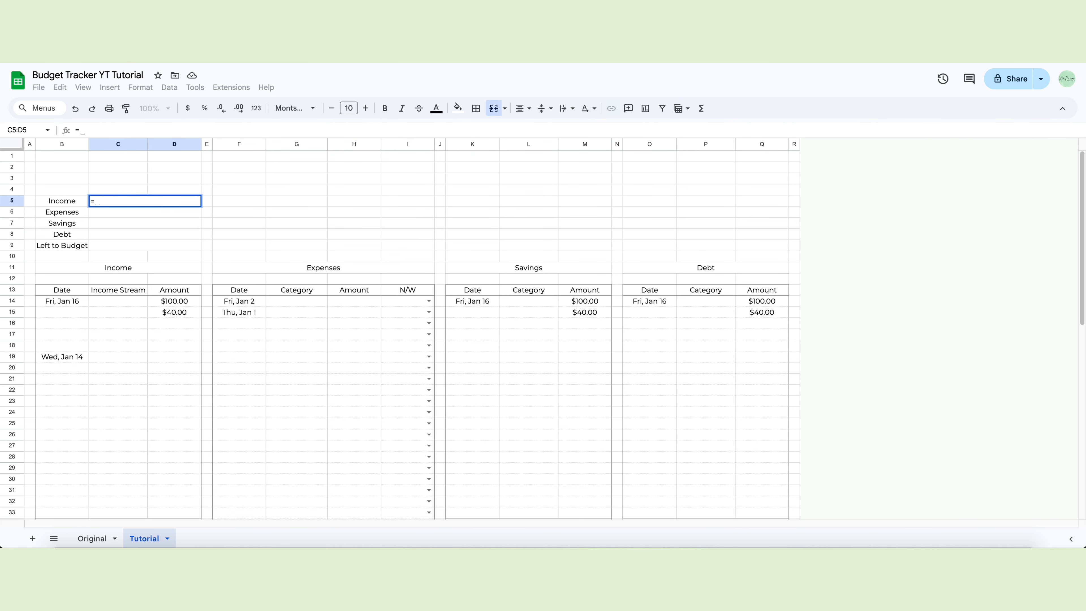
type("c34")
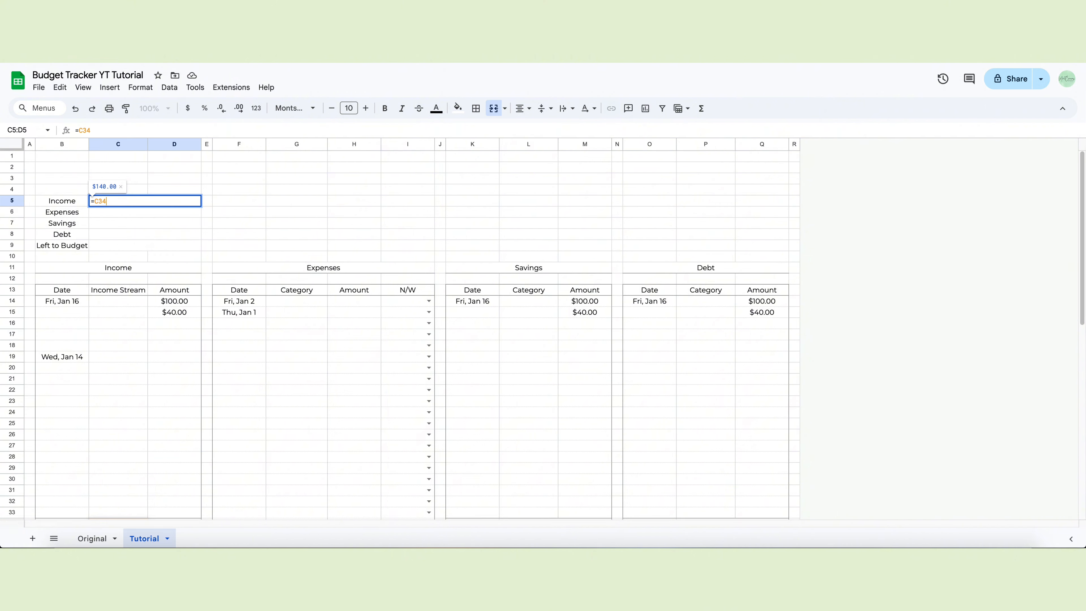
key("Return")
type("=")
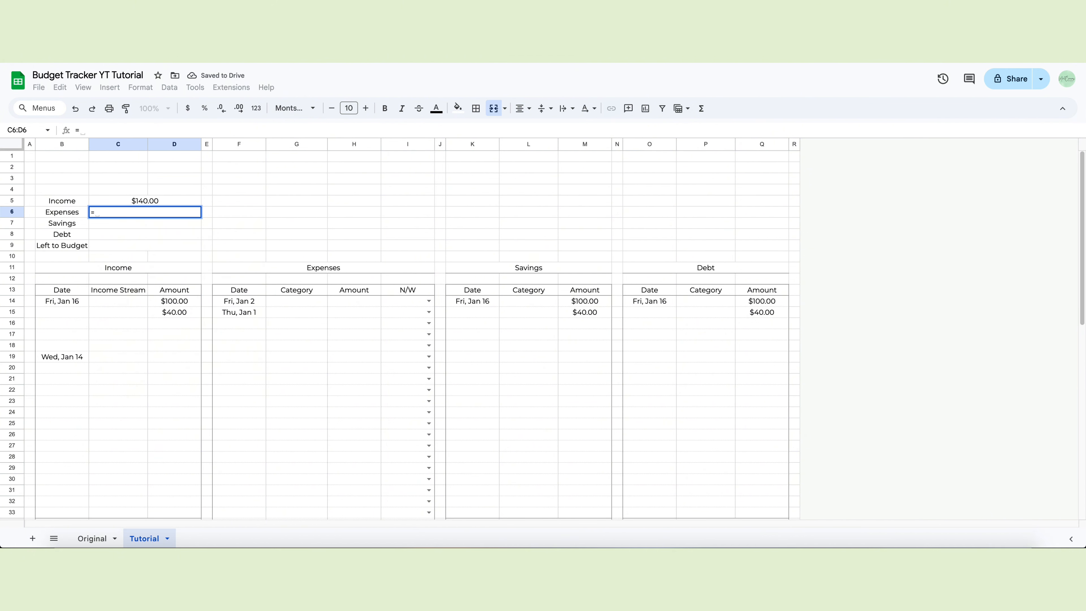
type("h34")
key("Return")
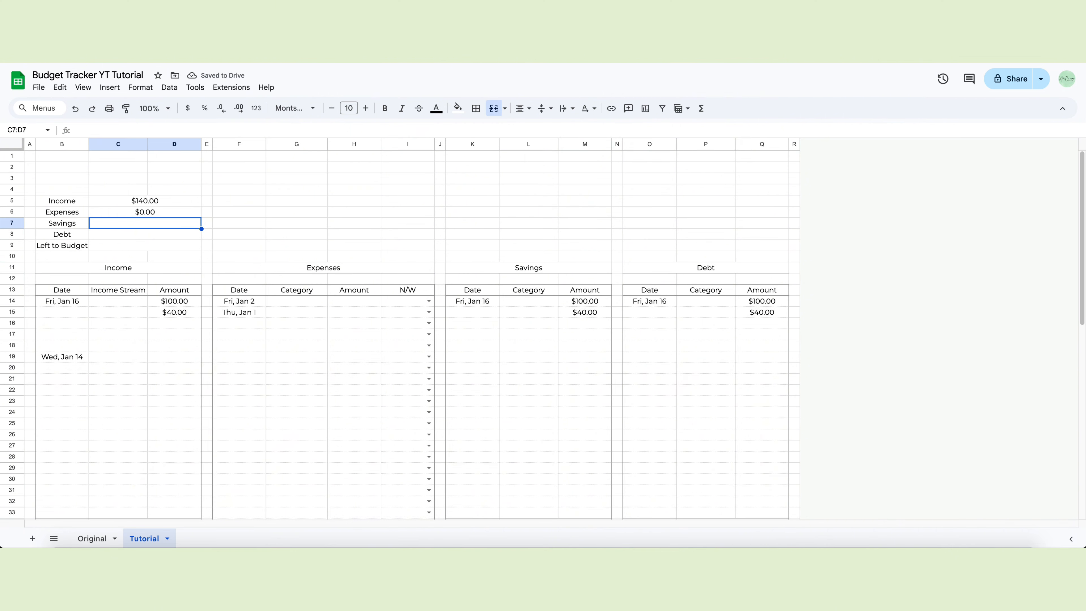
Link the Savings and Debt summary amounts to their table totals with =L34 in C7 and =P34 in C8.
type("=L")
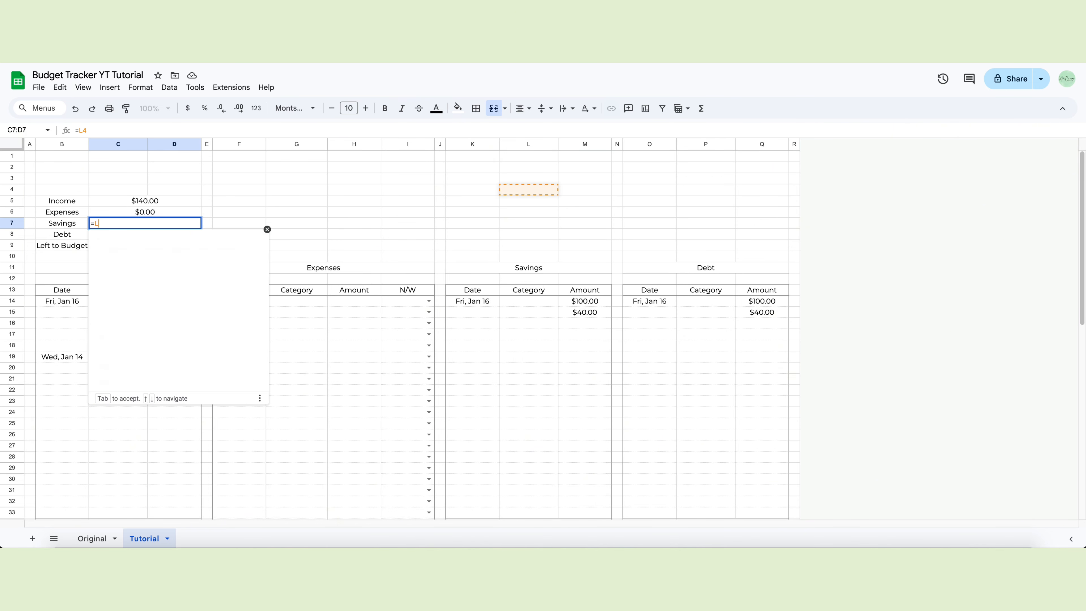
type("34")
key("Return")
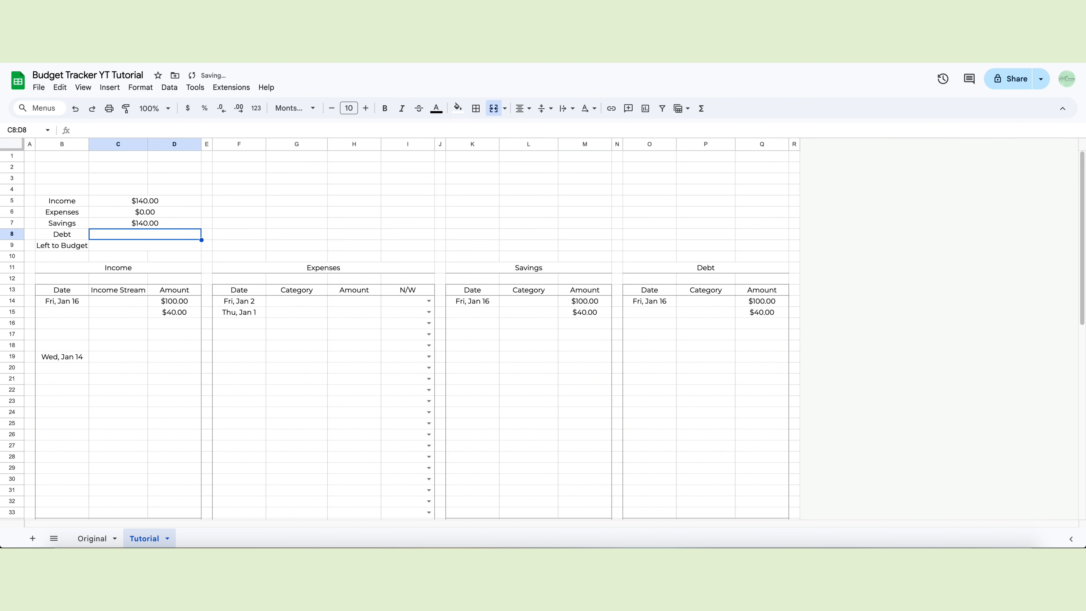
type("=P34")
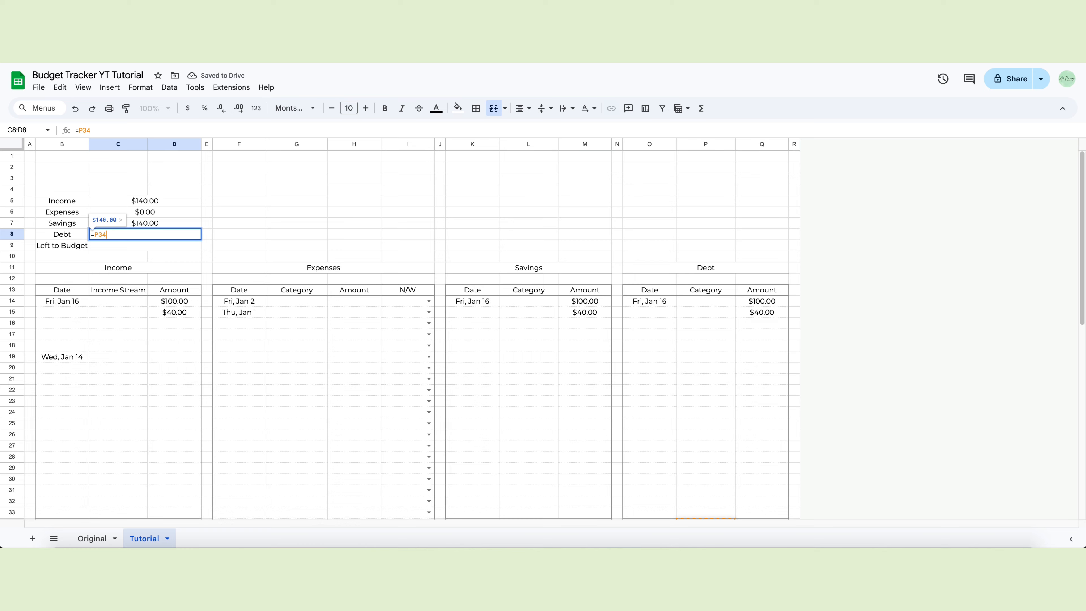
key("Return")
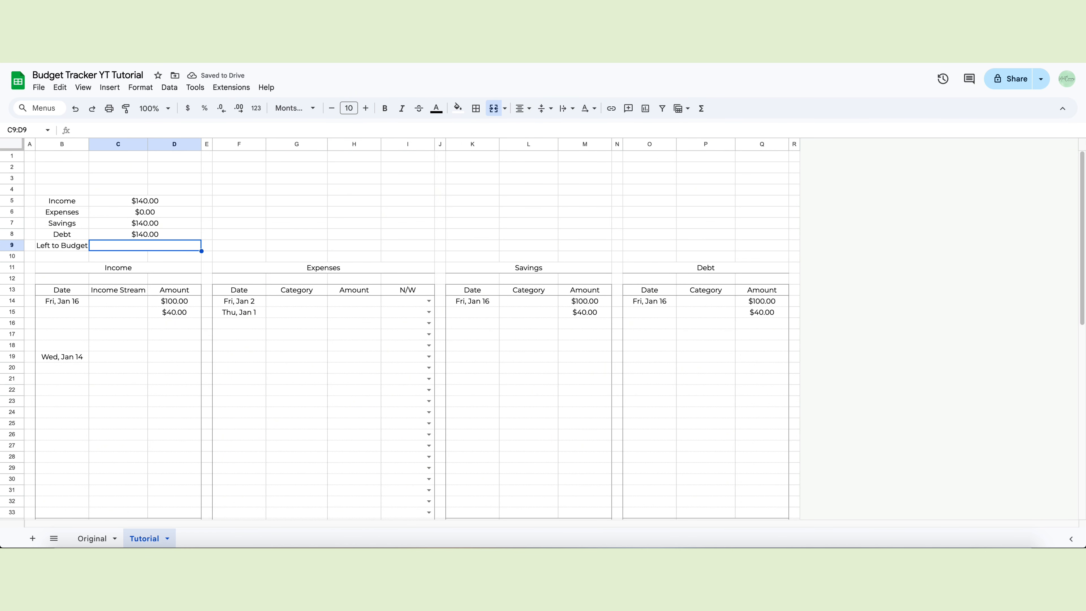
Calculate the Left to Budget amount in C9 with the formula =C5-C6-C7-C8.
type("=")
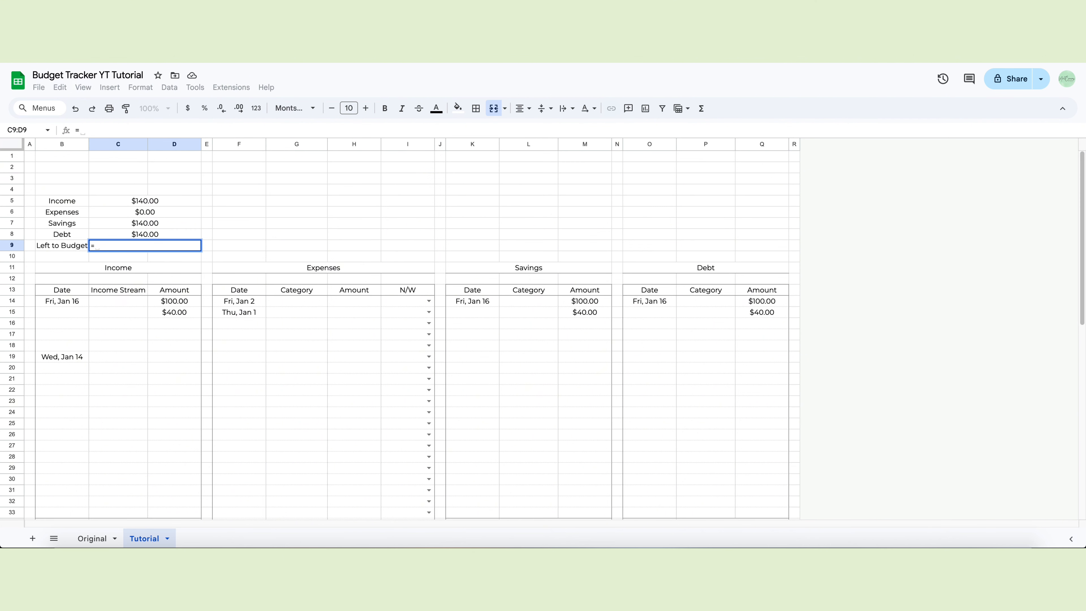
type("C")
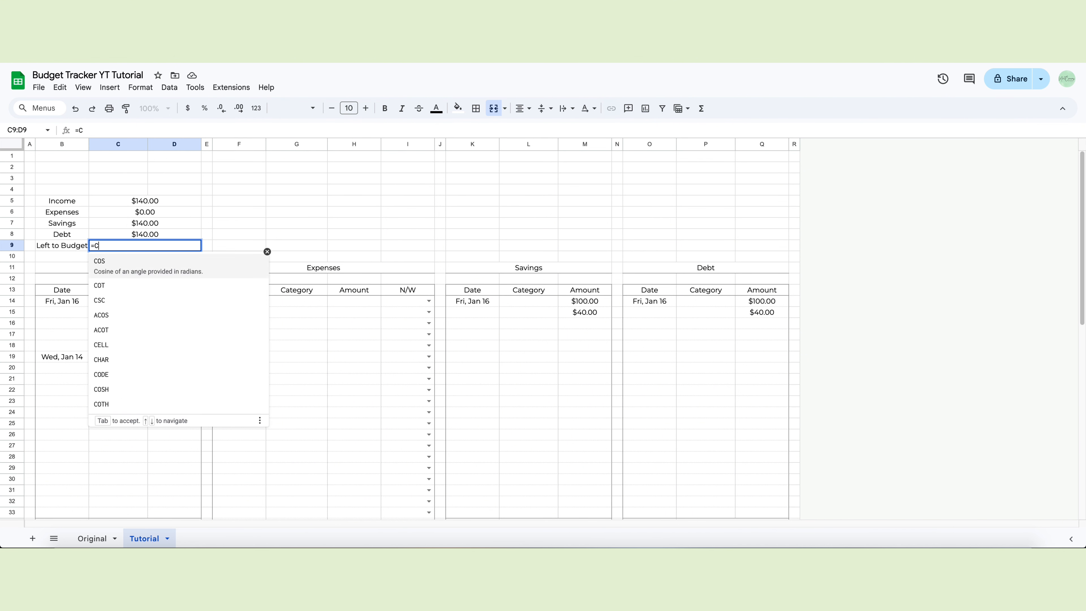
type("5-")
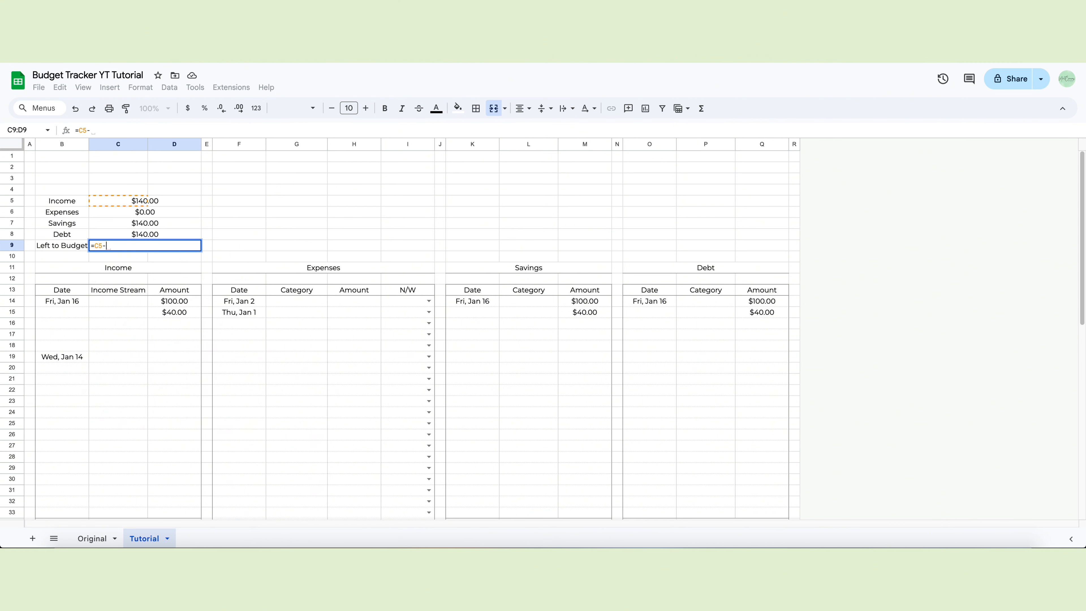
type("c6-c7-c8")
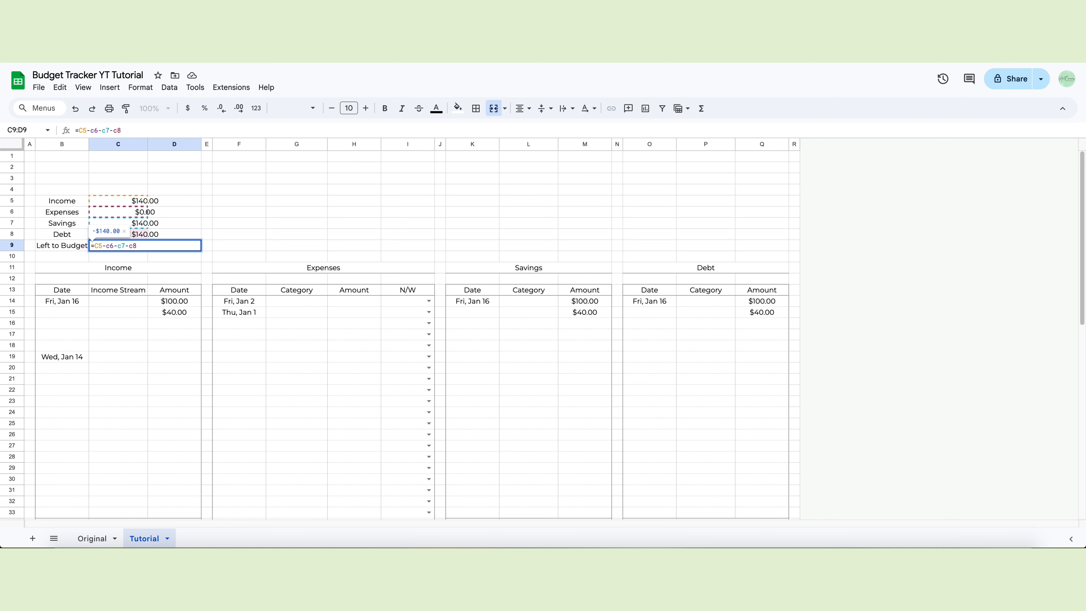
key("Return")
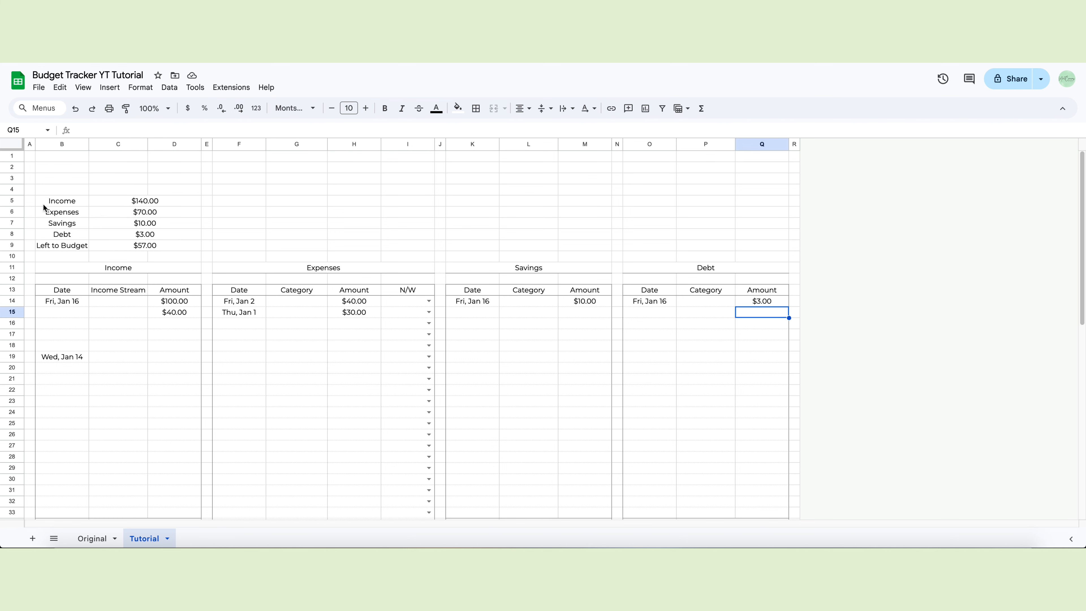
Put an outer border around the summary block B5:D9, choosing a border color and a thin solid line style.
left_click_drag(44, 204, 155, 246)
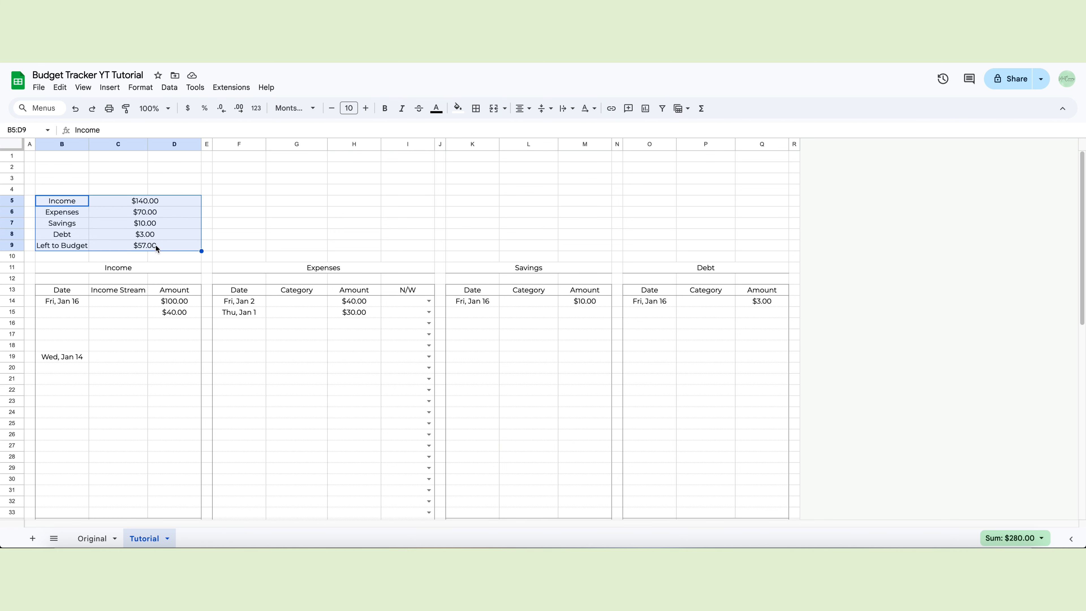
left_click(476, 108)
left_click(554, 131)
left_click(578, 148)
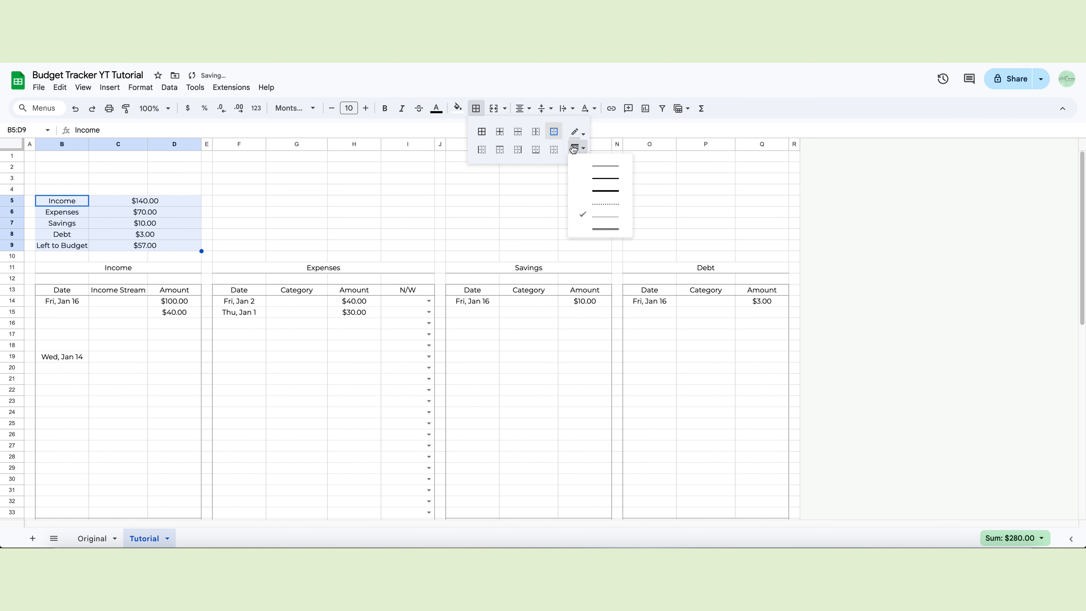
left_click(575, 134)
left_click(576, 134)
left_click(614, 170)
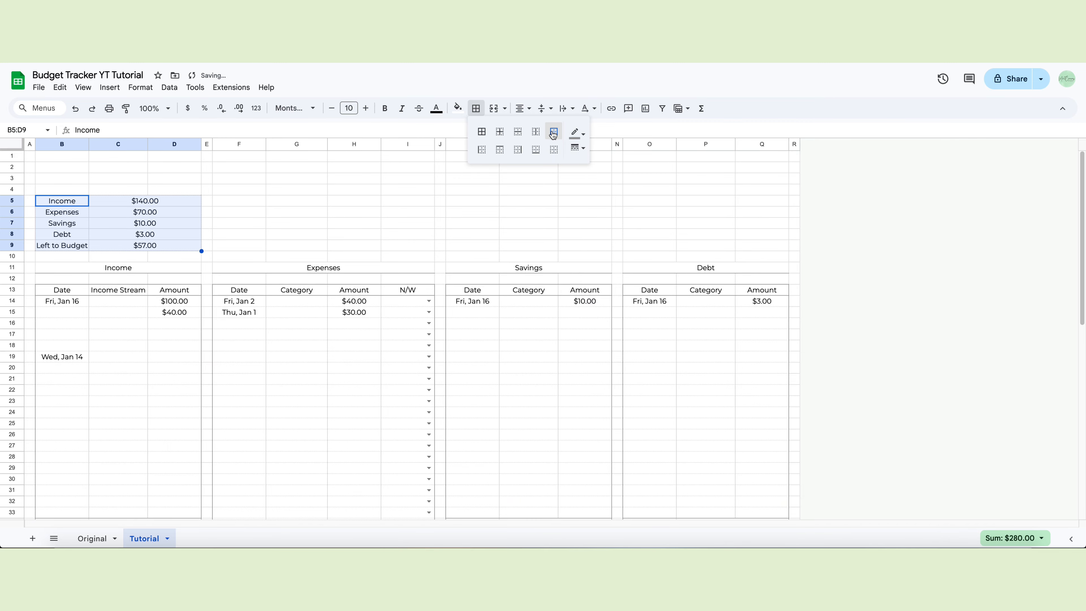
left_click(577, 148)
left_click(589, 171)
left_click(295, 235)
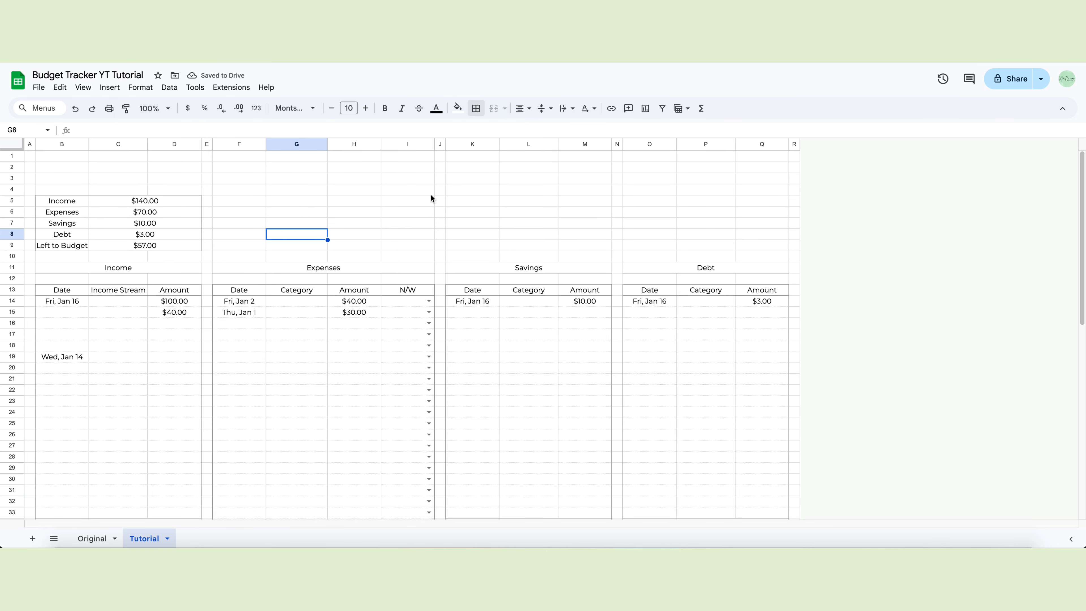
Merge K2:Q2 and enter the heading Budget Breakdown.
left_click_drag(472, 168, 739, 170)
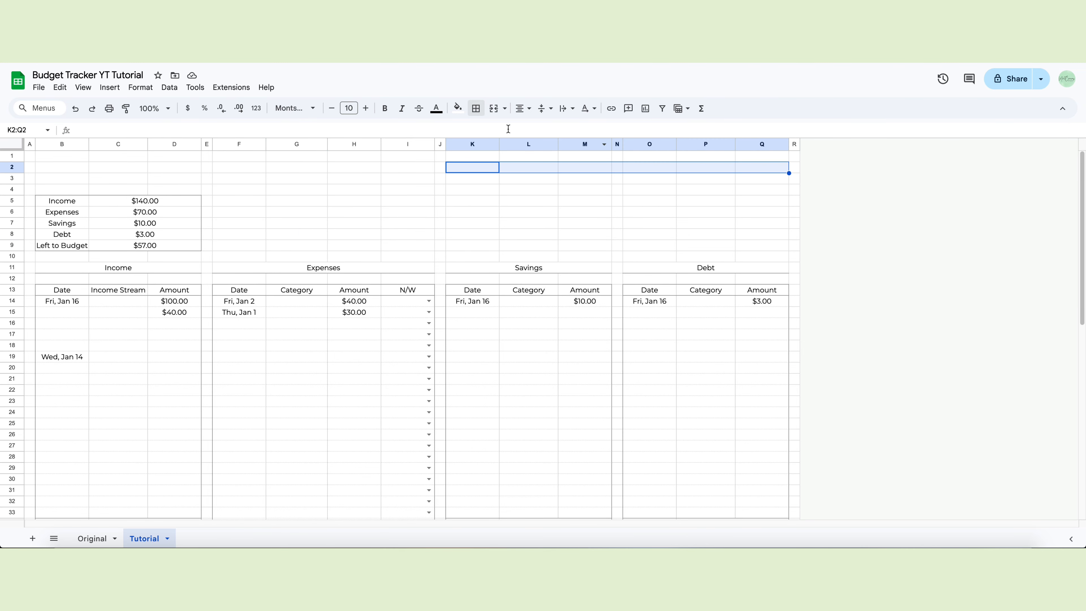
left_click(494, 109)
type("Budge")
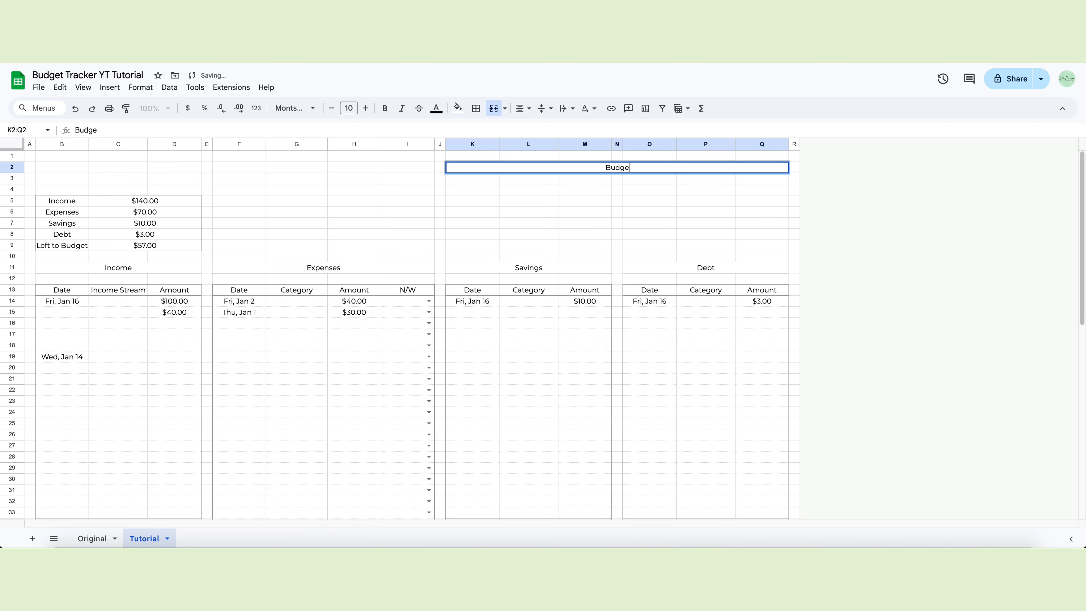
type("t Breakdown")
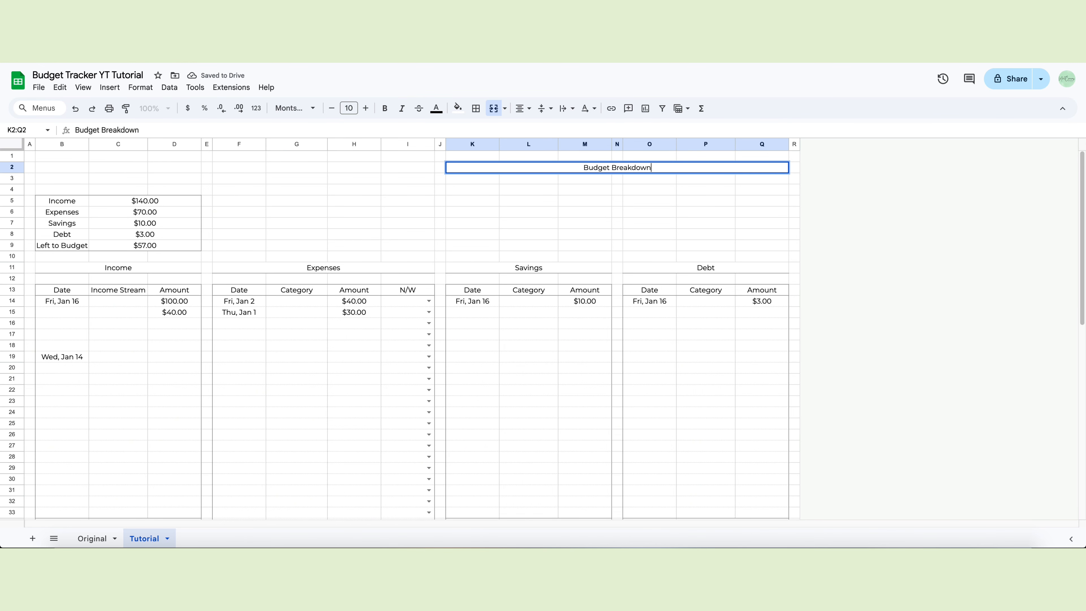
key("Return")
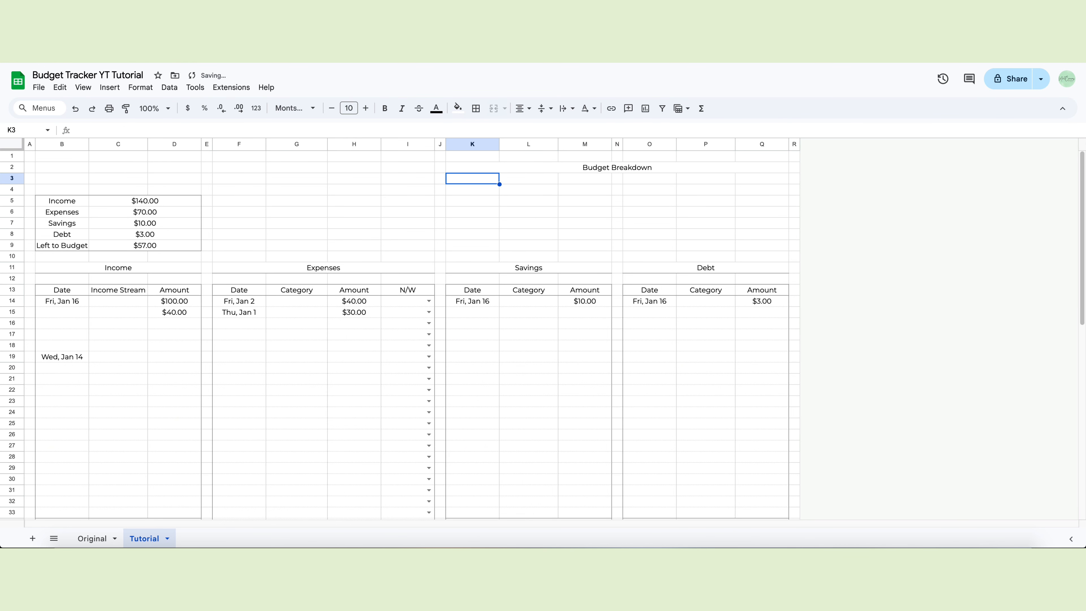
Add a bottom border to the Budget Breakdown heading.
left_click(549, 168)
left_click(476, 108)
left_click(536, 149)
left_click(531, 229)
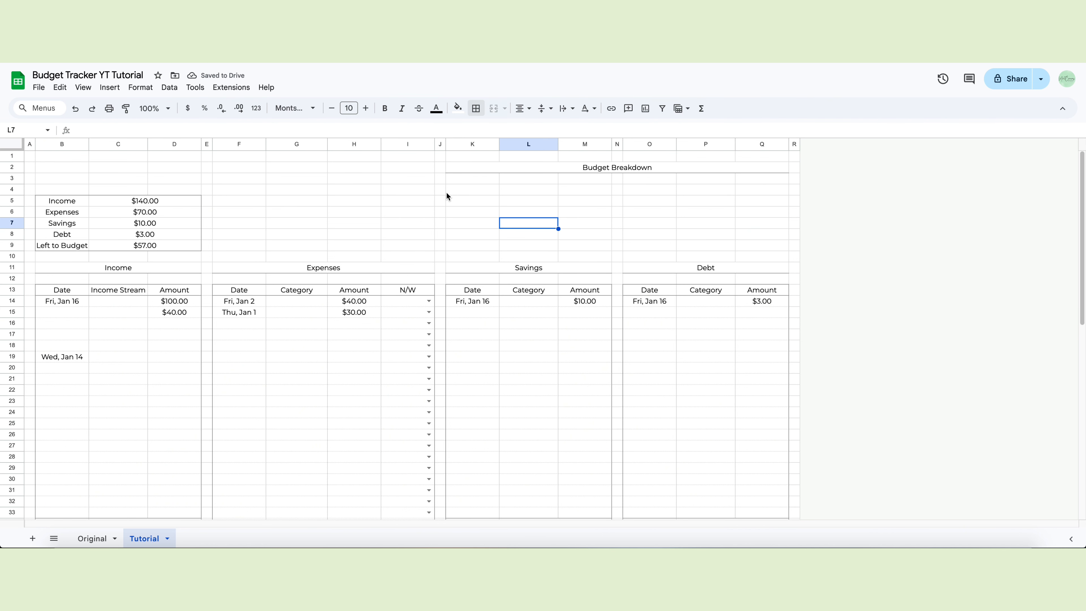
Merge K4:M4, enter the subheading Goal and give it a bottom border.
left_click_drag(450, 190, 568, 190)
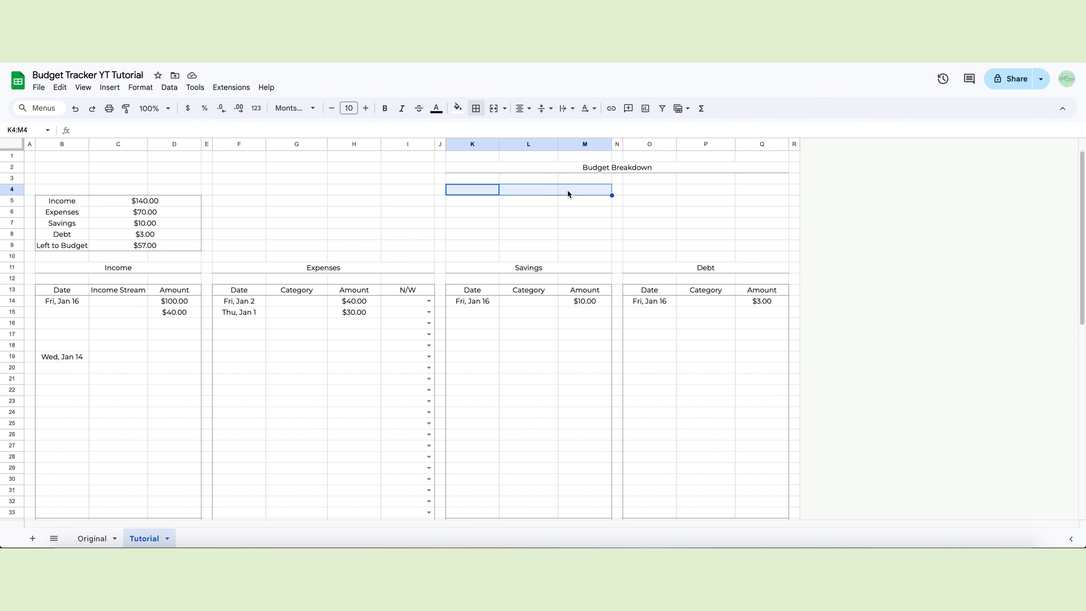
left_click(493, 109)
type("G")
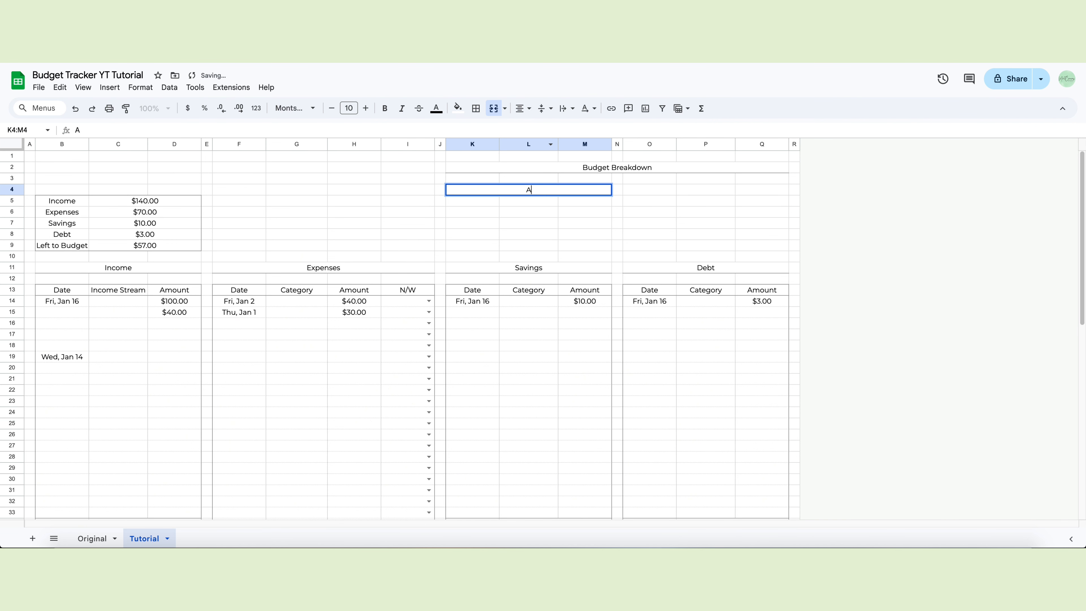
type("oal")
left_click(475, 109)
left_click(532, 143)
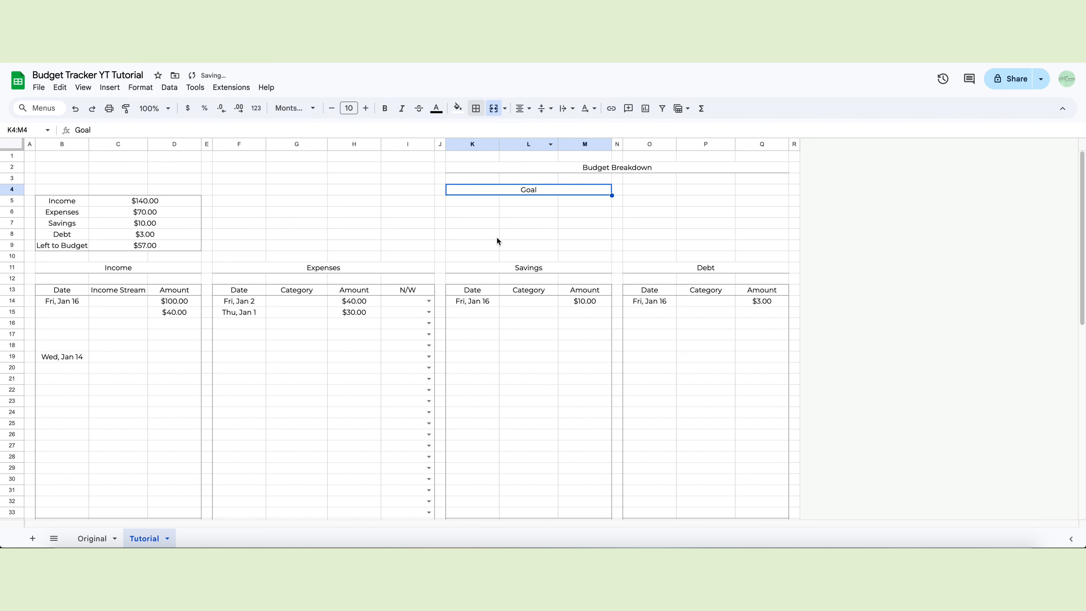
Enter the labels Needs, Wants, Savings and Debt in cells K6 to K9 under Goal.
left_click(463, 214)
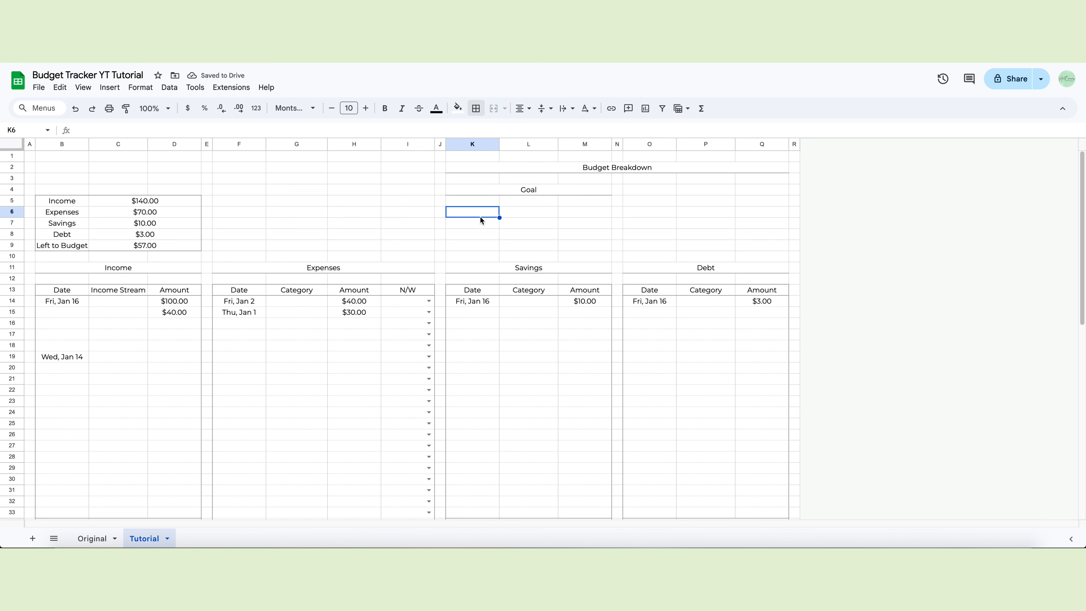
type("Needs")
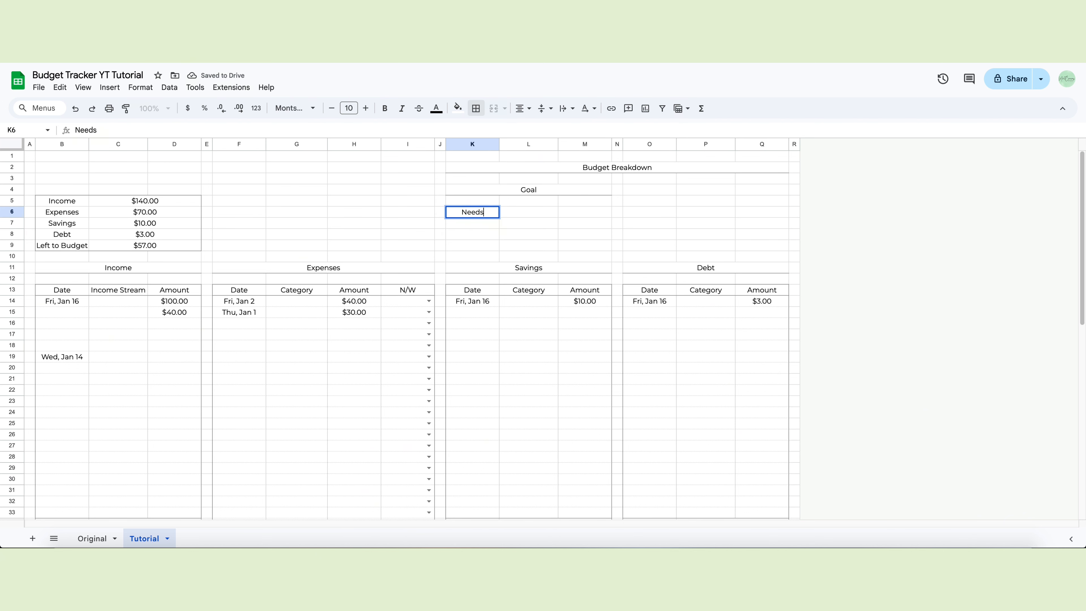
key("Return")
type("Wants")
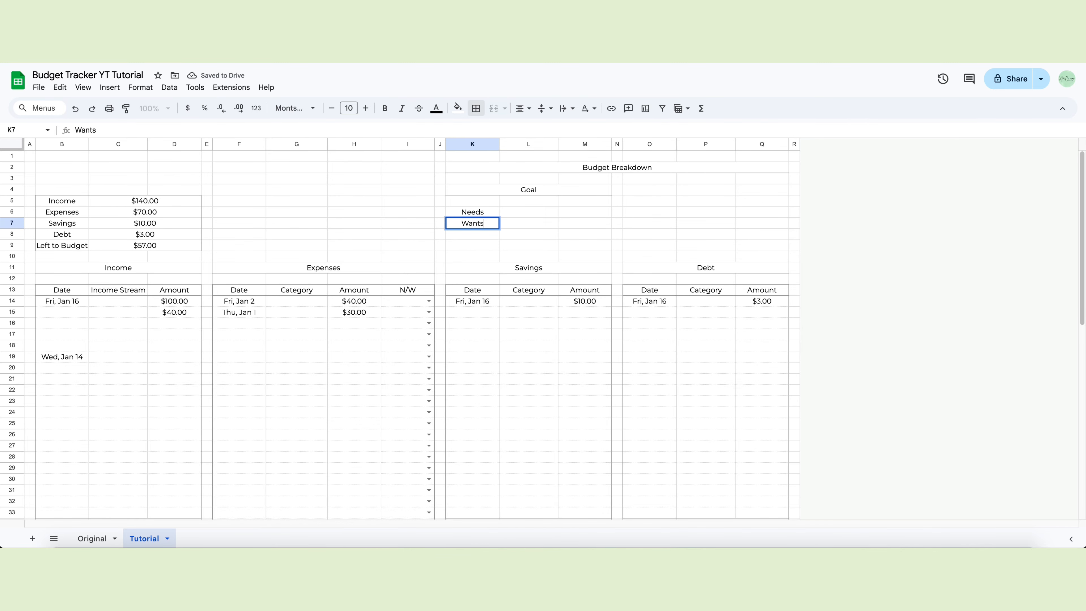
key("Return")
type("Savings")
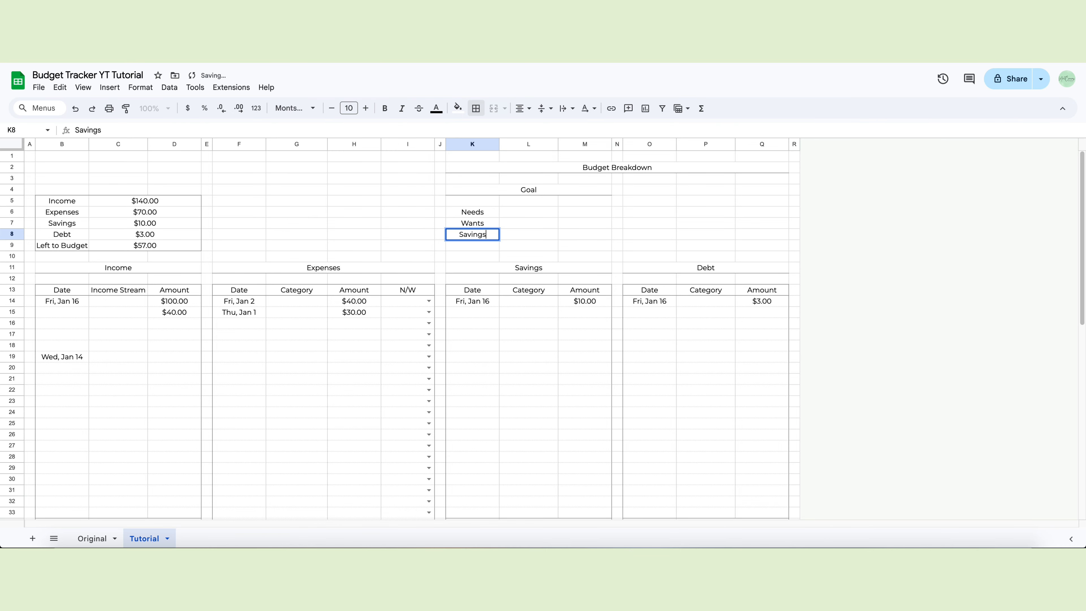
key("Return")
type("Debt")
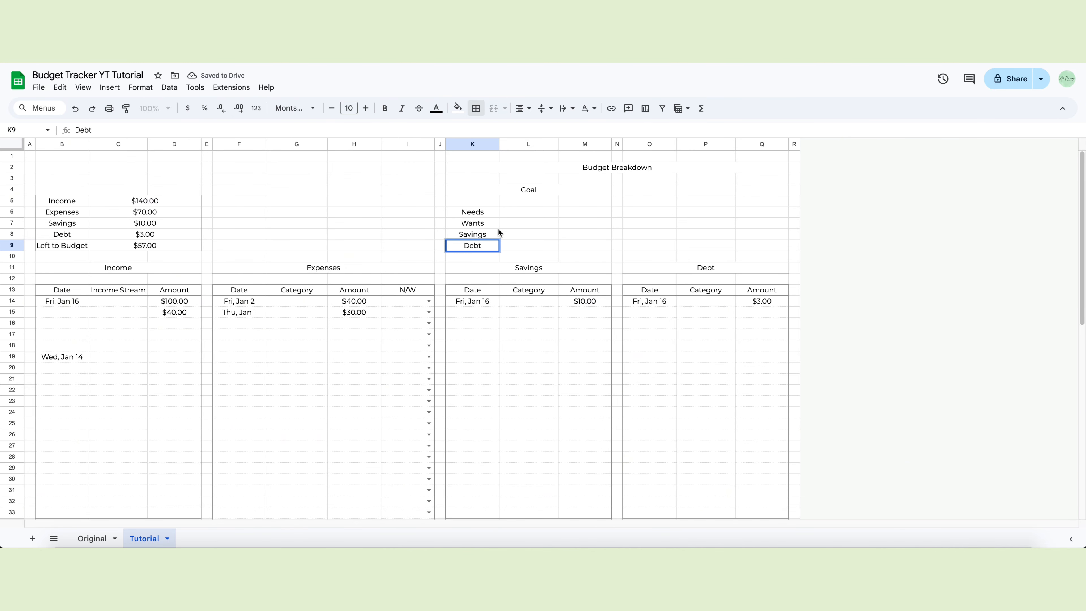
Format L6:L9 as percent and enter the goal percentages 50%, 30%, 15% and 5% for Needs, Wants, Savings and Debt.
left_click(518, 213)
left_click_drag(521, 214, 519, 244)
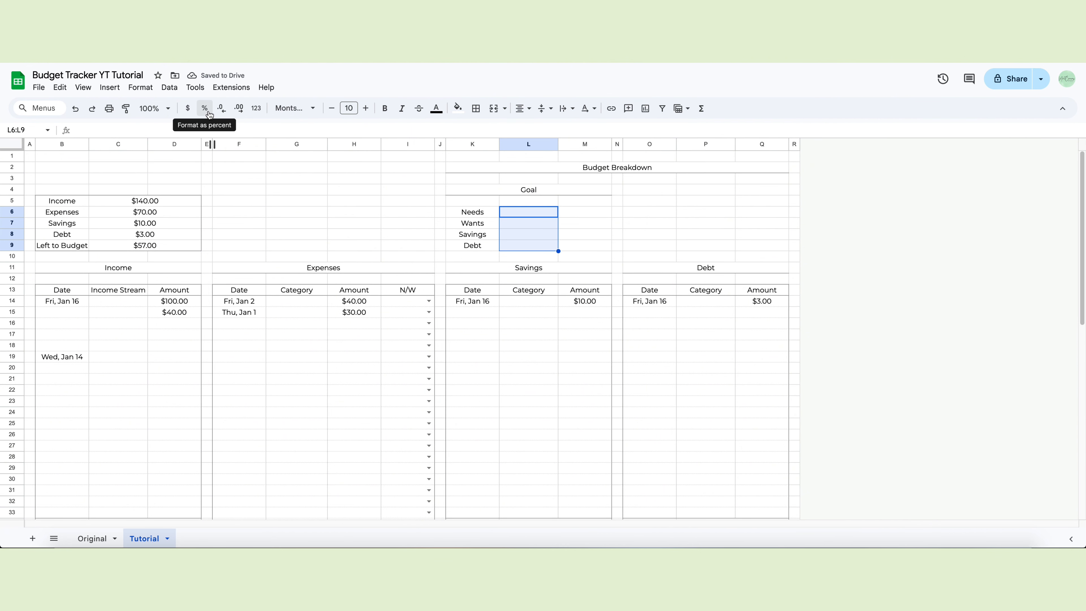
left_click(187, 114)
left_click(522, 213)
type("50%")
key("Return")
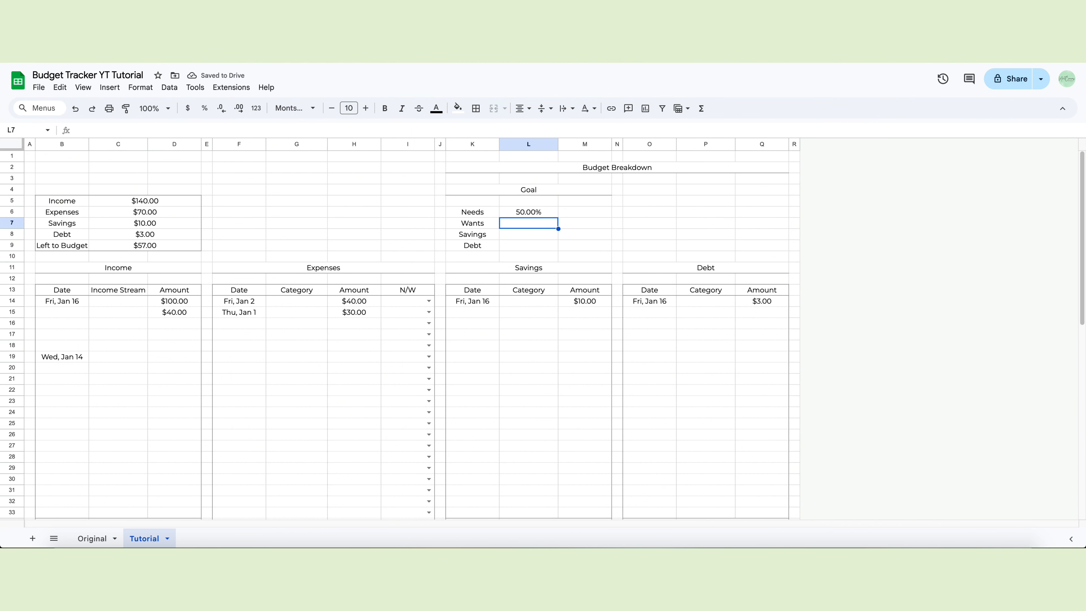
type("30%")
key("Return")
type("15%")
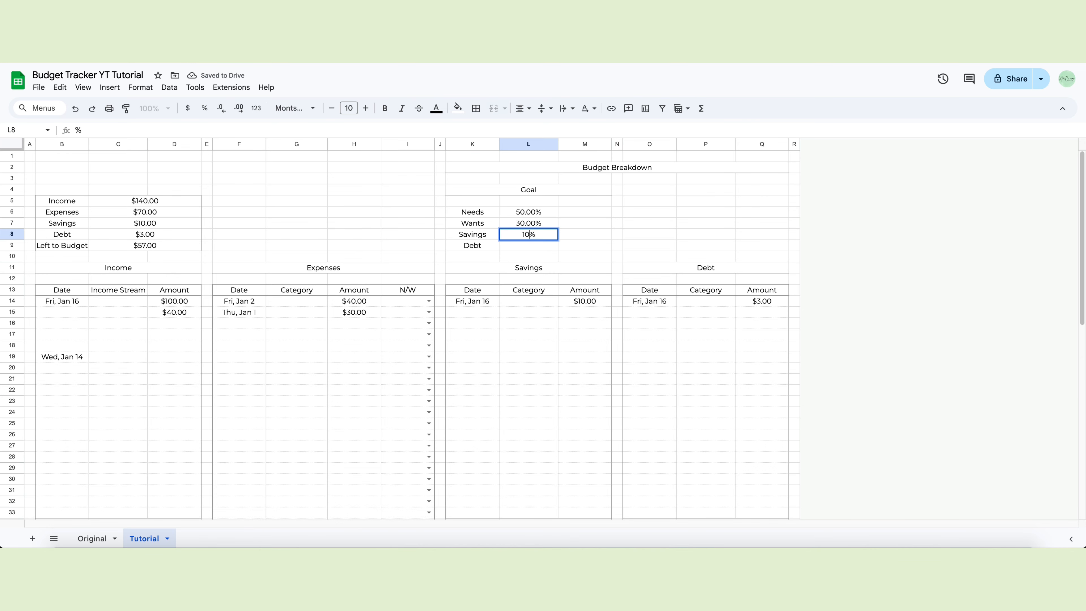
key("Return")
type("5%")
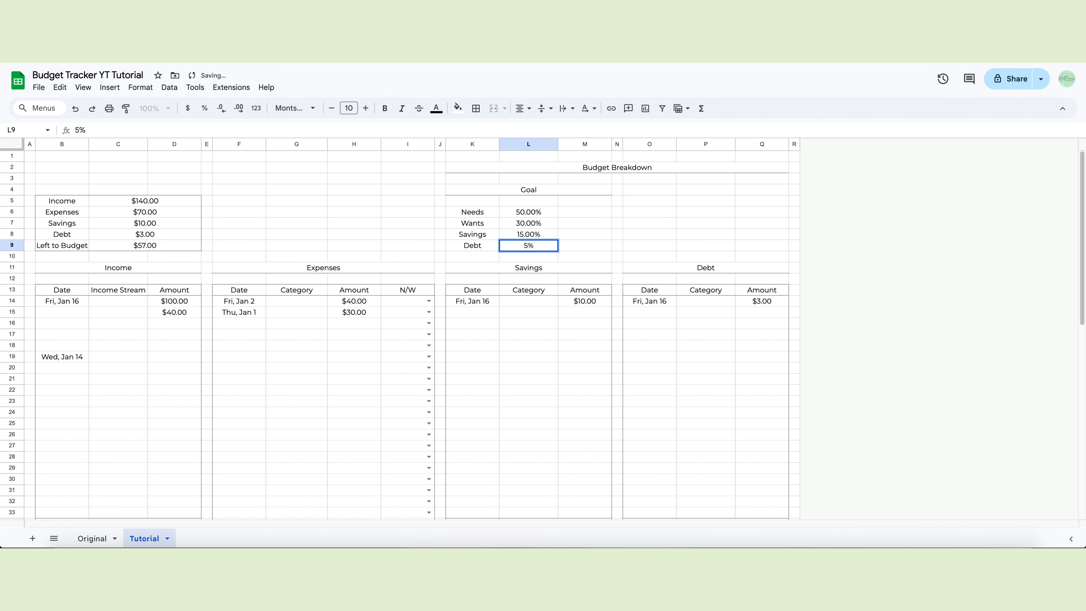
Remove both decimal places from the goal percentages in L6:L9.
left_click_drag(517, 213, 528, 245)
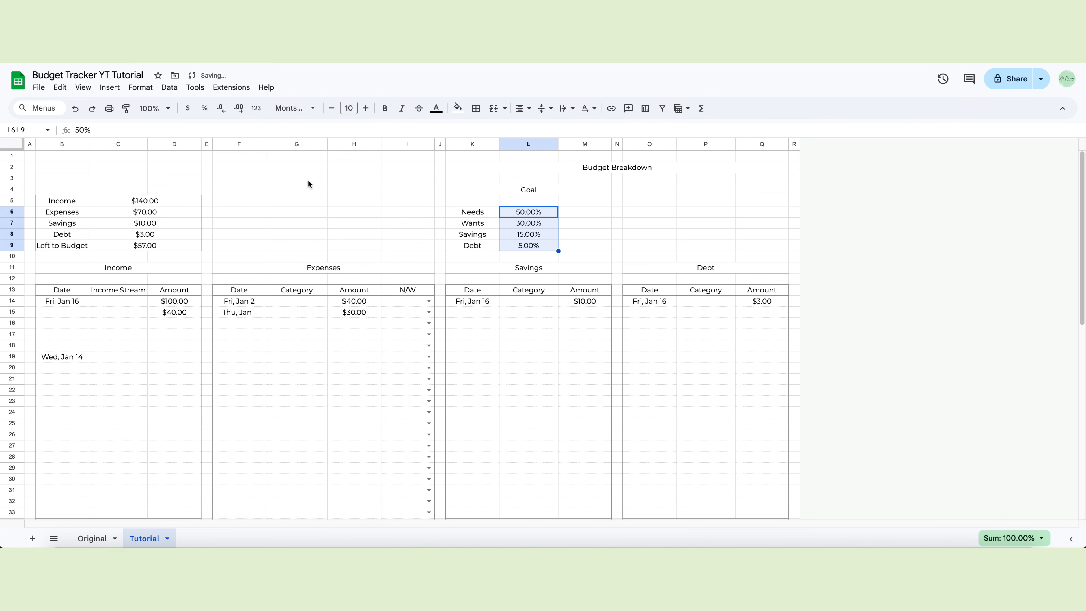
left_click(221, 109)
left_click(220, 109)
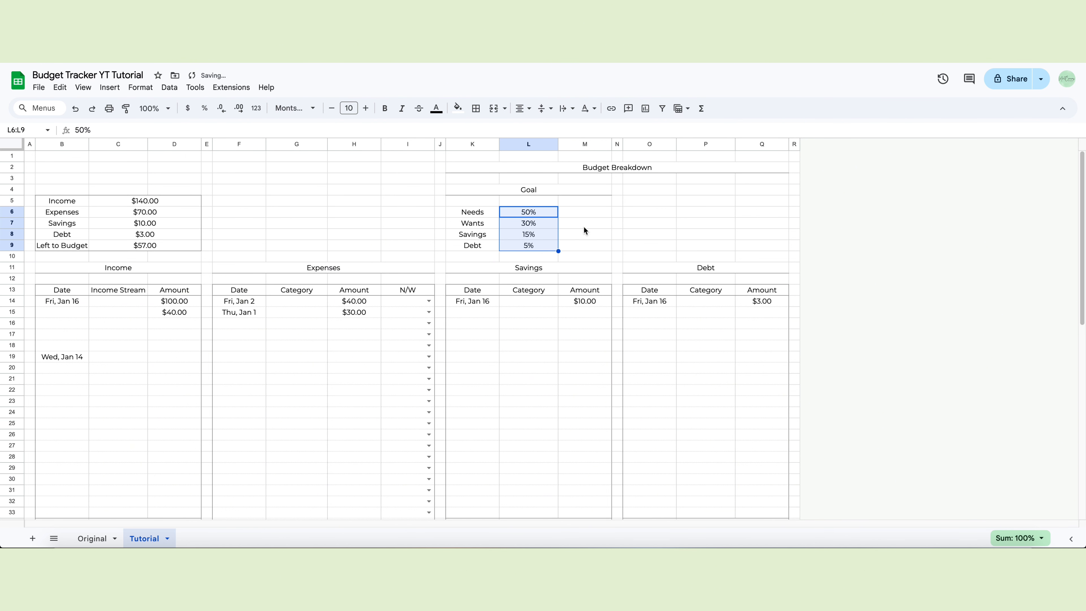
Enter the formula =C5*L6 in M6 to calculate the Needs goal amount from income.
left_click(585, 213)
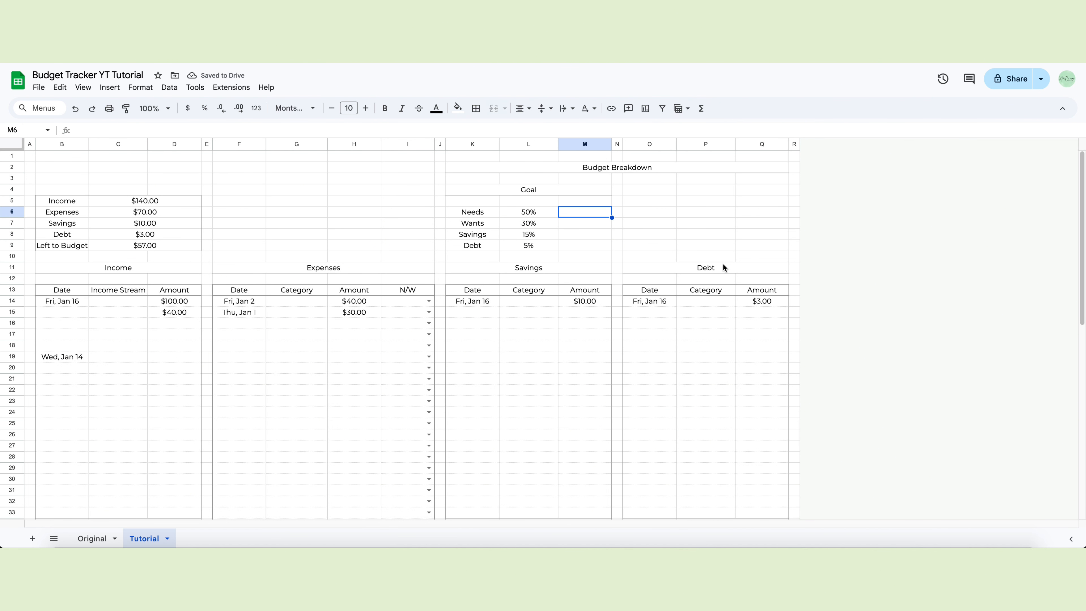
left_click(174, 203)
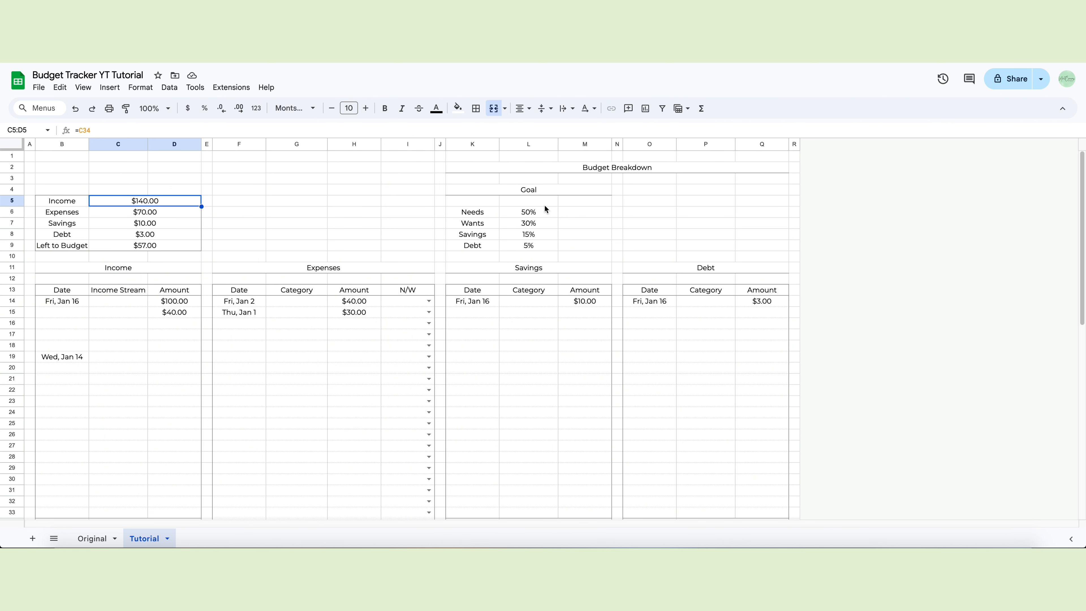
left_click(543, 210)
left_click_drag(543, 227, 552, 245)
left_click(584, 212)
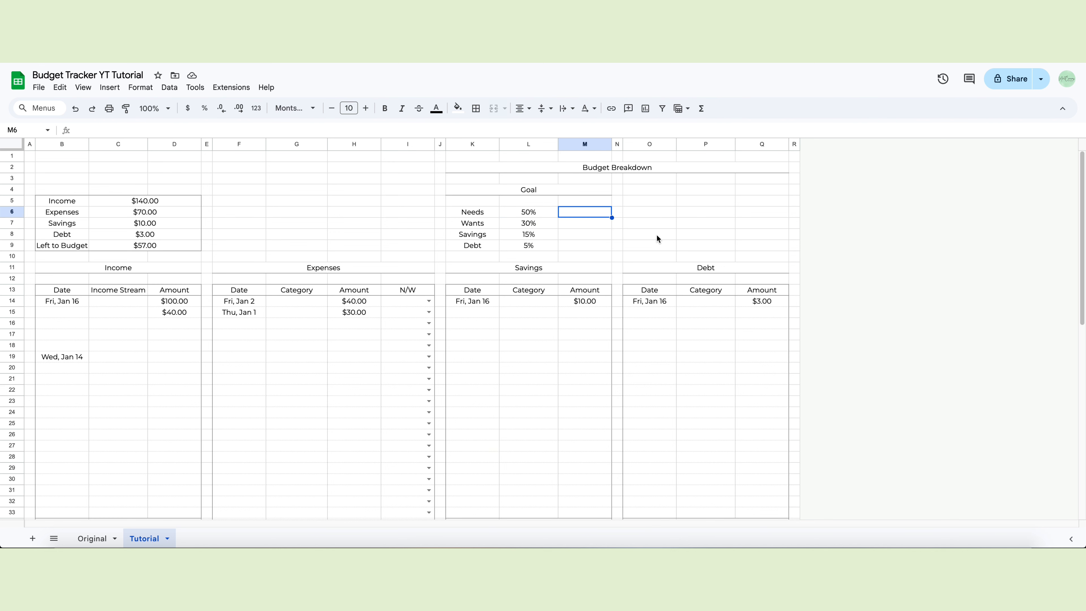
type("=")
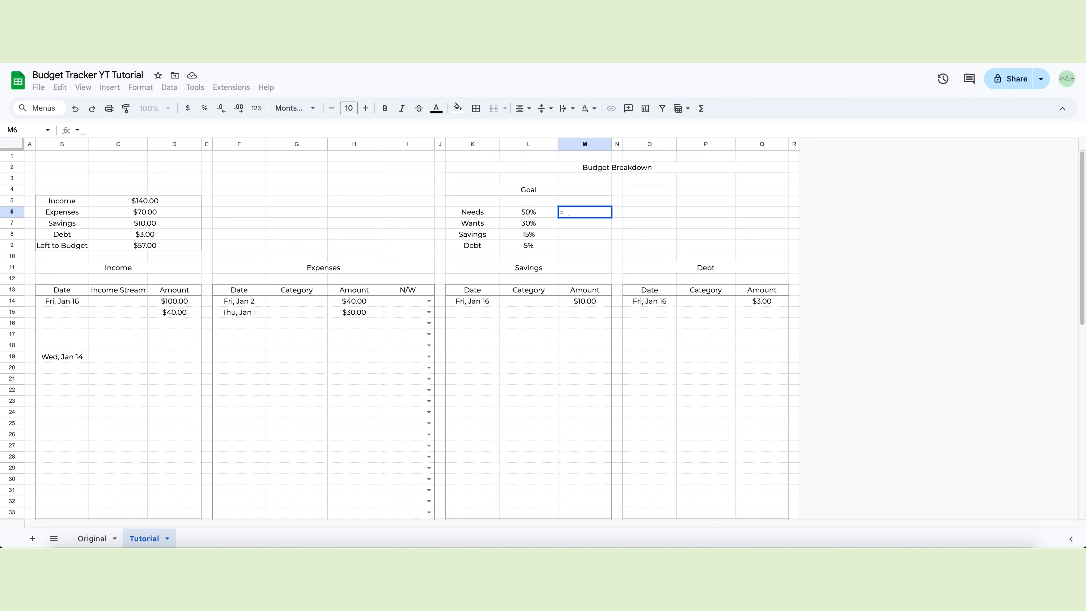
type("C")
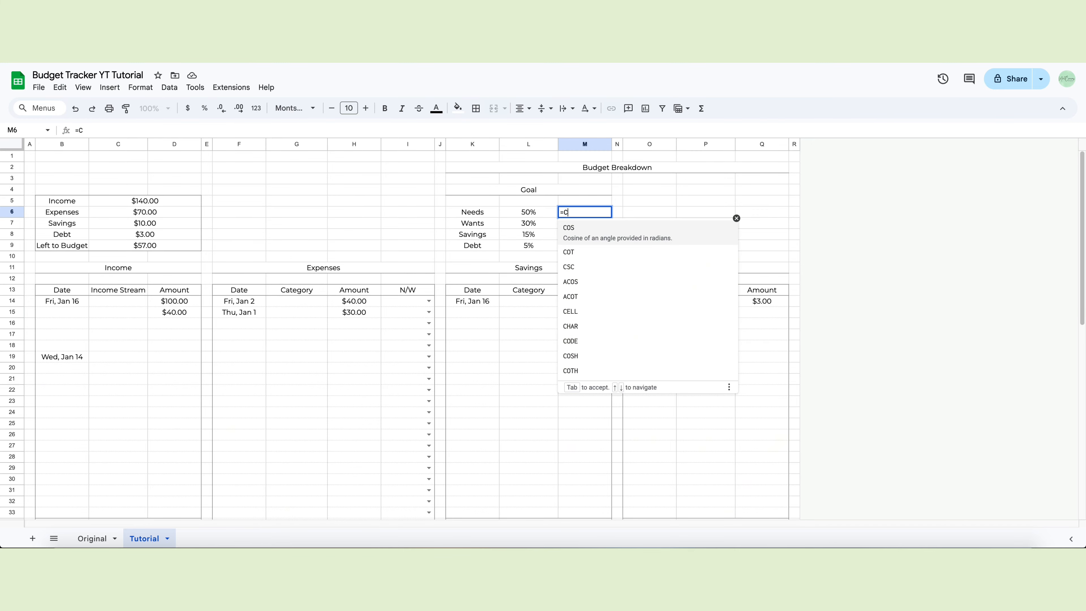
type("5")
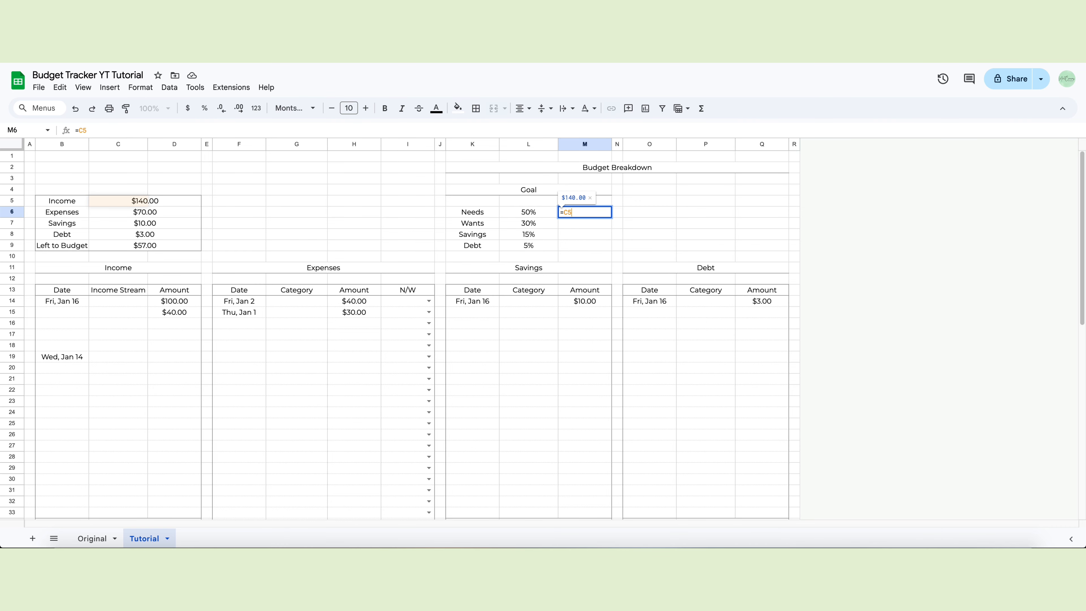
type("*")
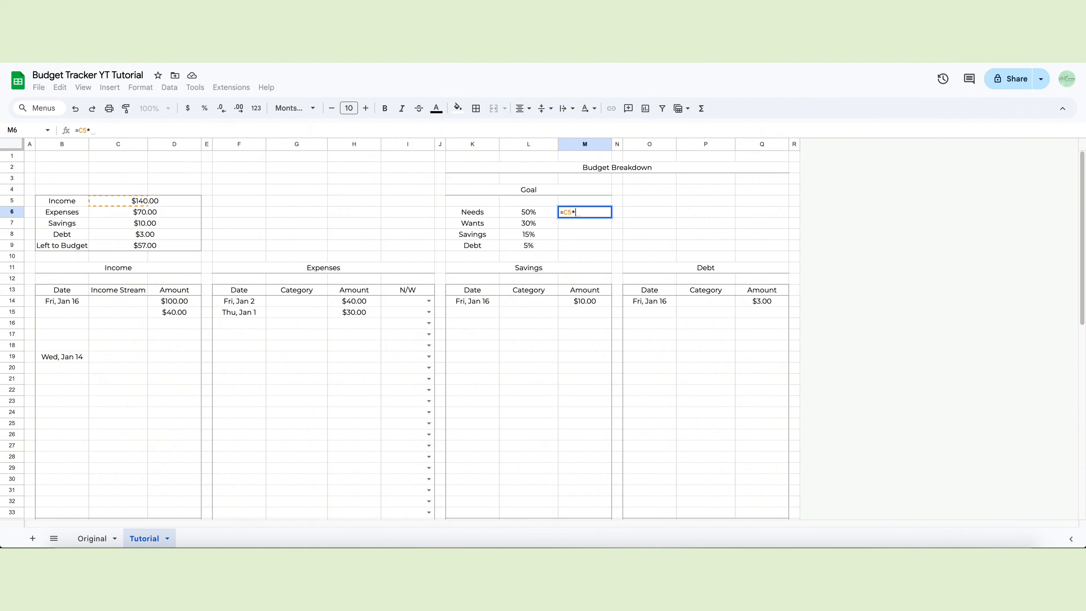
type("L")
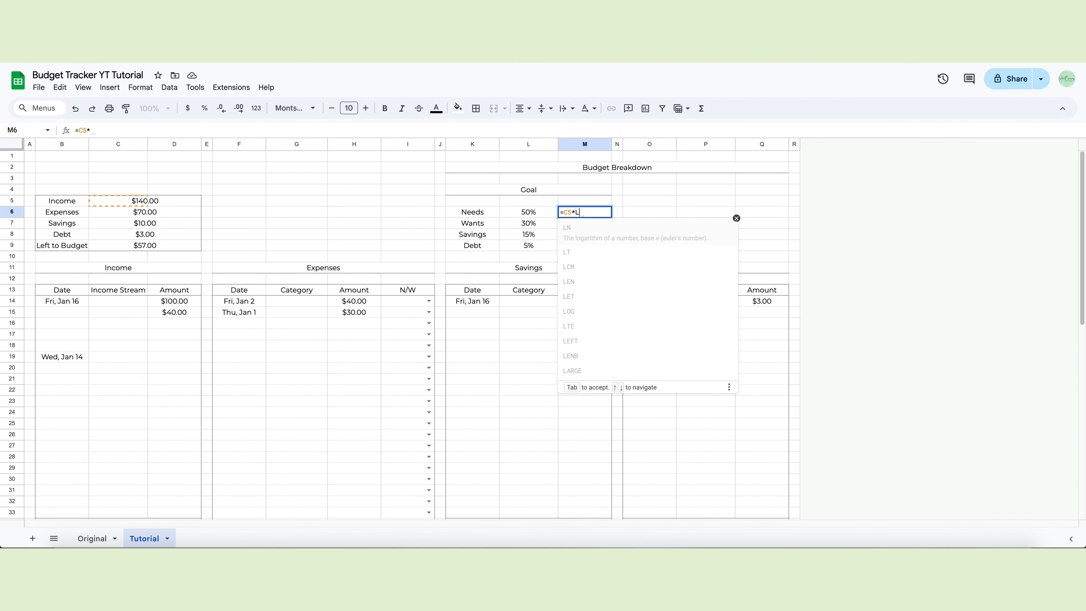
type("6")
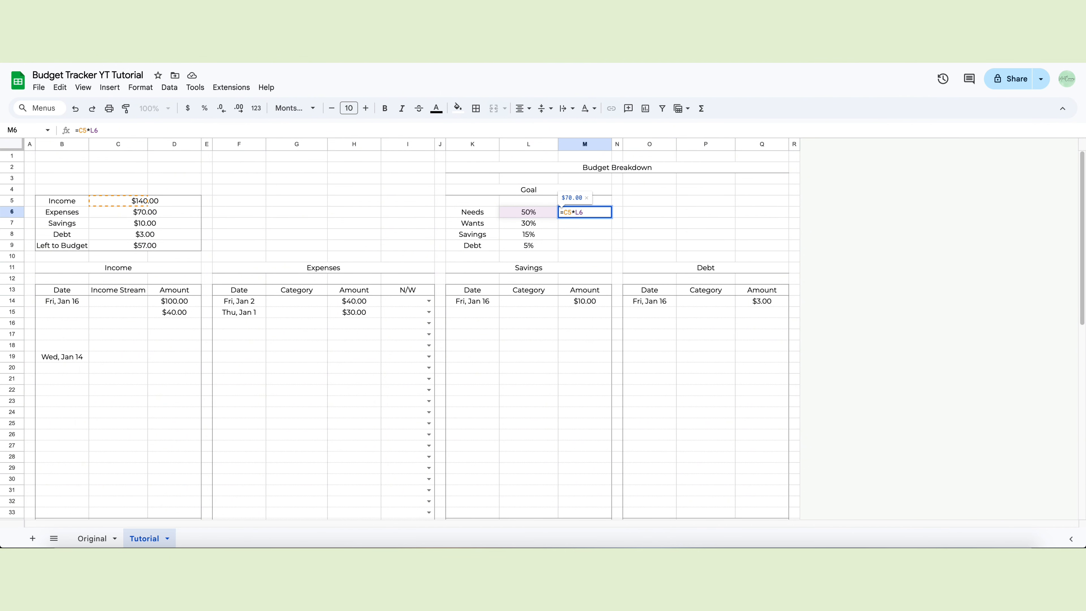
key("Return")
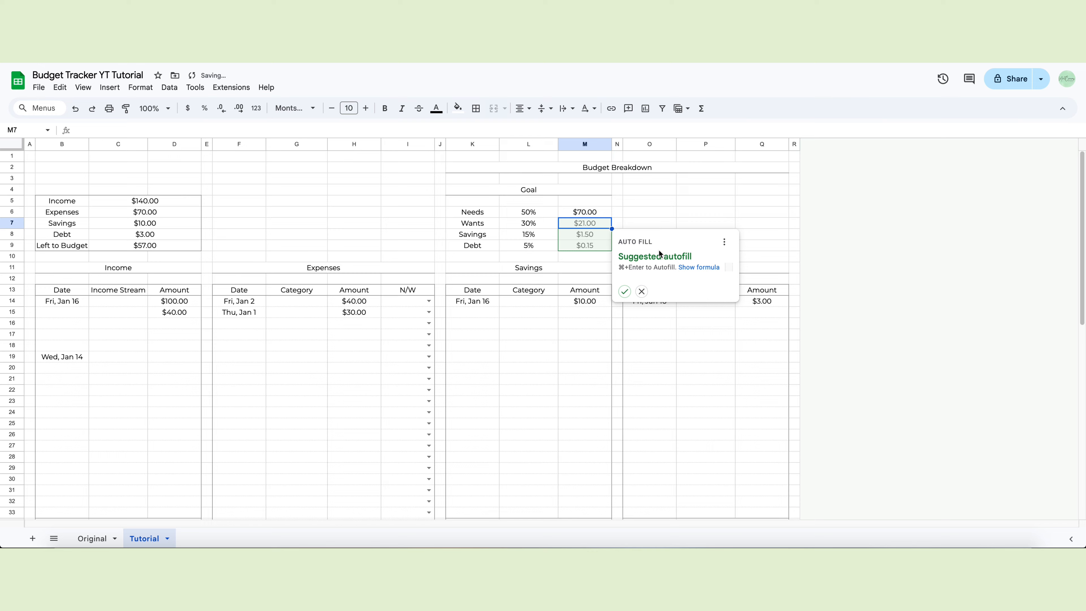
Try to fill the M6 formula down to M9 and check the cell references in M7.
left_click(599, 213)
left_click_drag(612, 217, 594, 243)
left_click(594, 225)
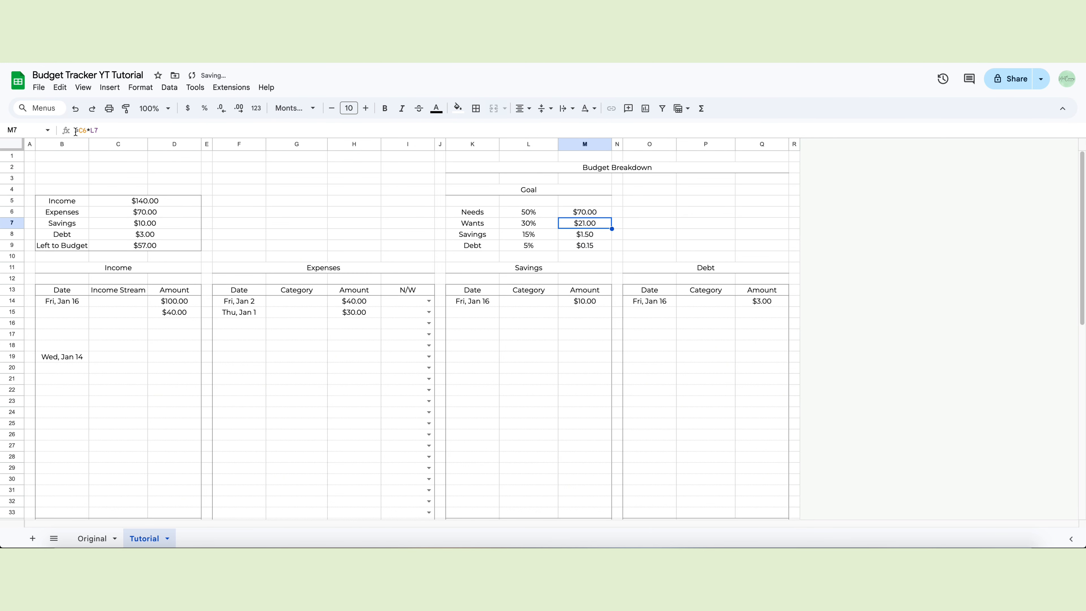
left_click(84, 130)
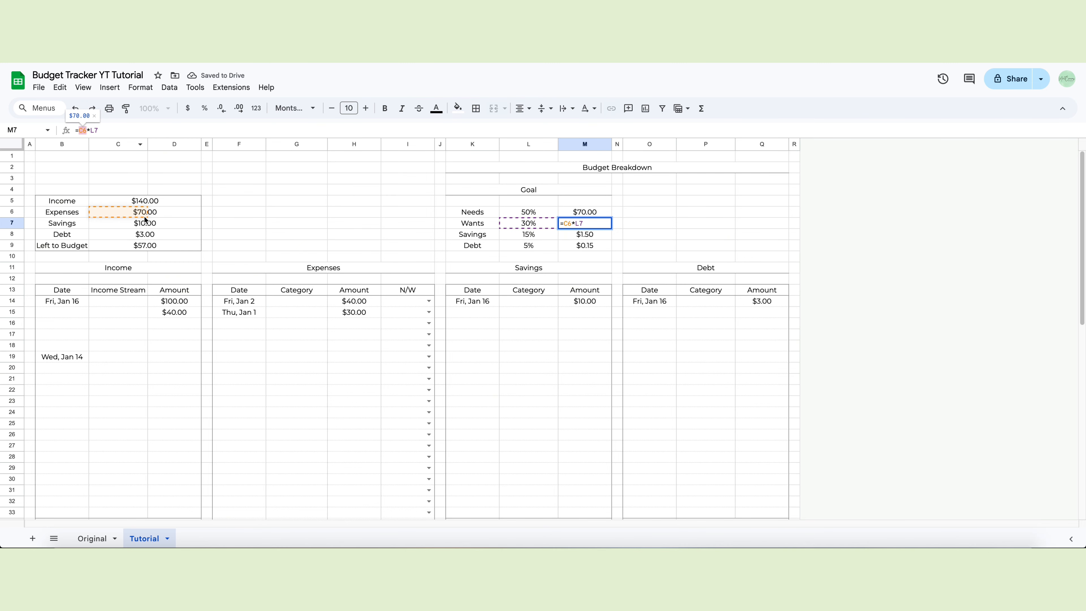
Make the income reference in M6 absolute so the formula reads =$C$5*L6.
left_click(593, 212)
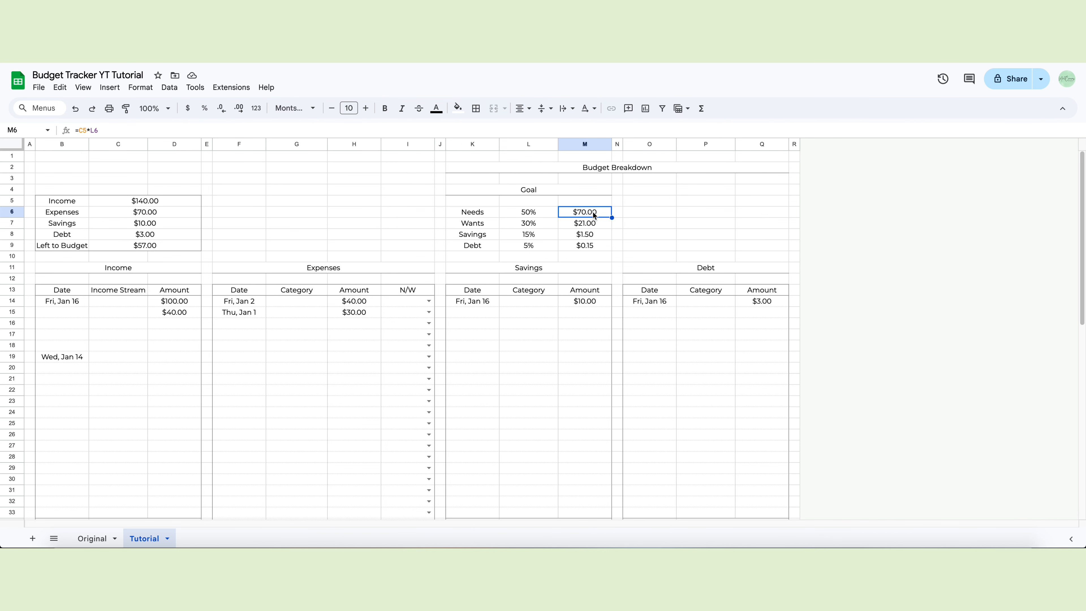
left_click(82, 130)
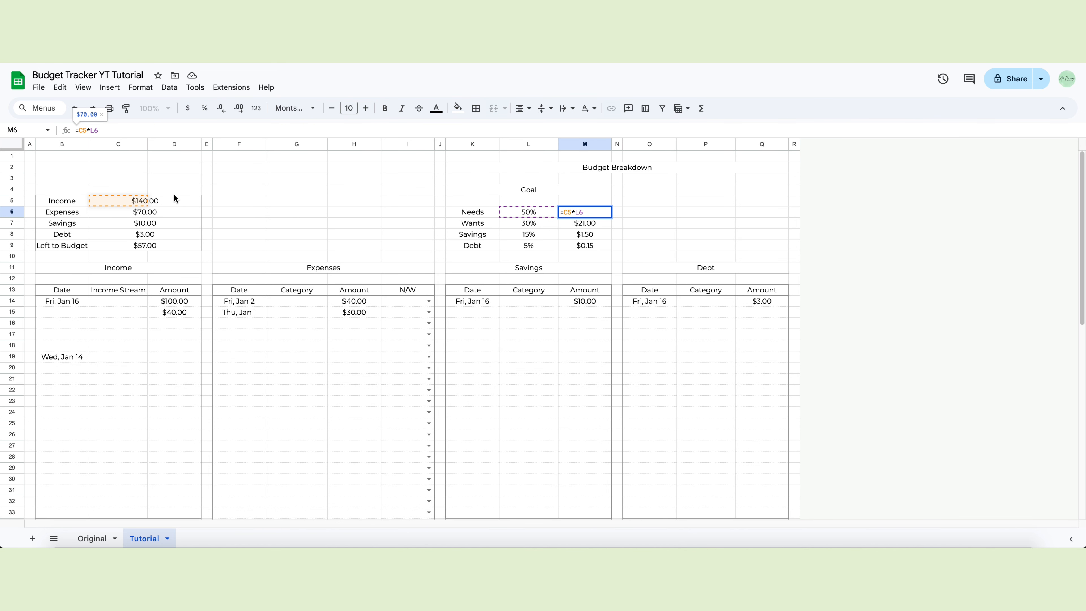
key("F4")
key("shift+Left")
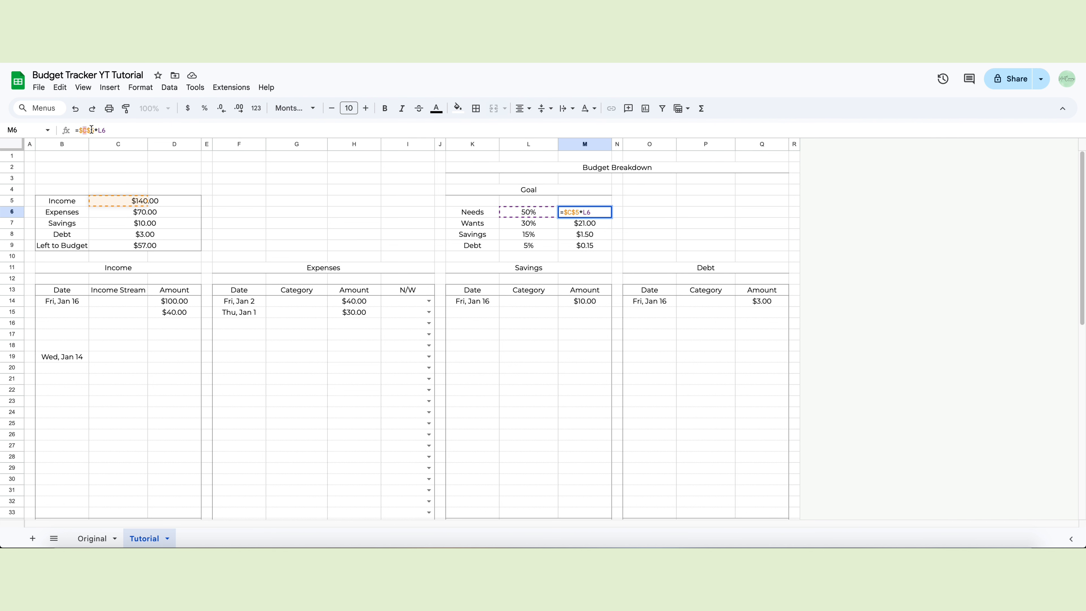
key("Return")
Fill the corrected M6 formula down through M9 and check the resulting goal amounts.
left_click(591, 213)
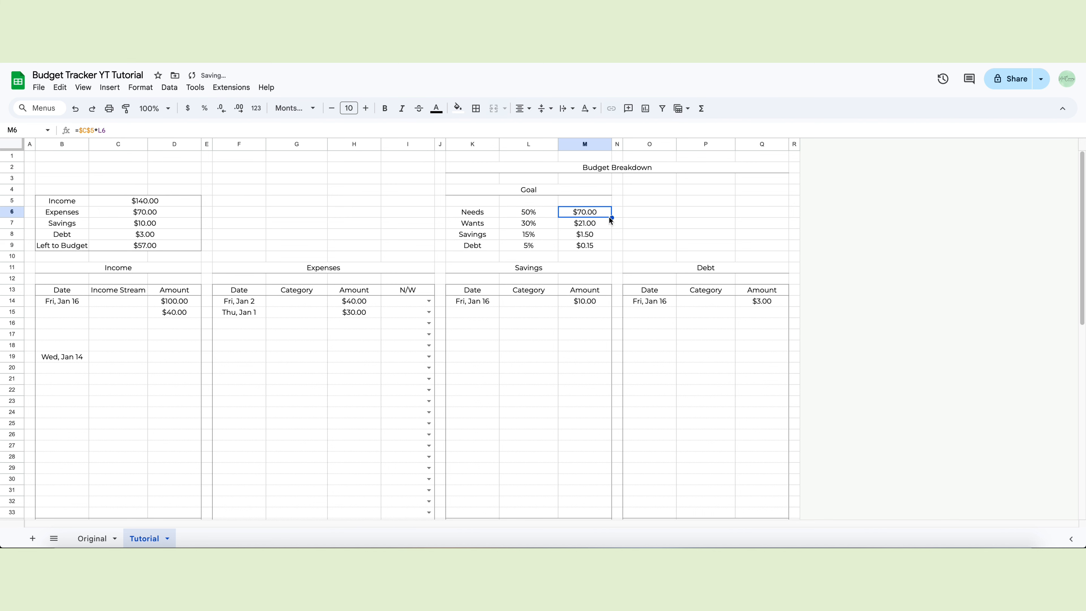
left_click_drag(611, 217, 608, 245)
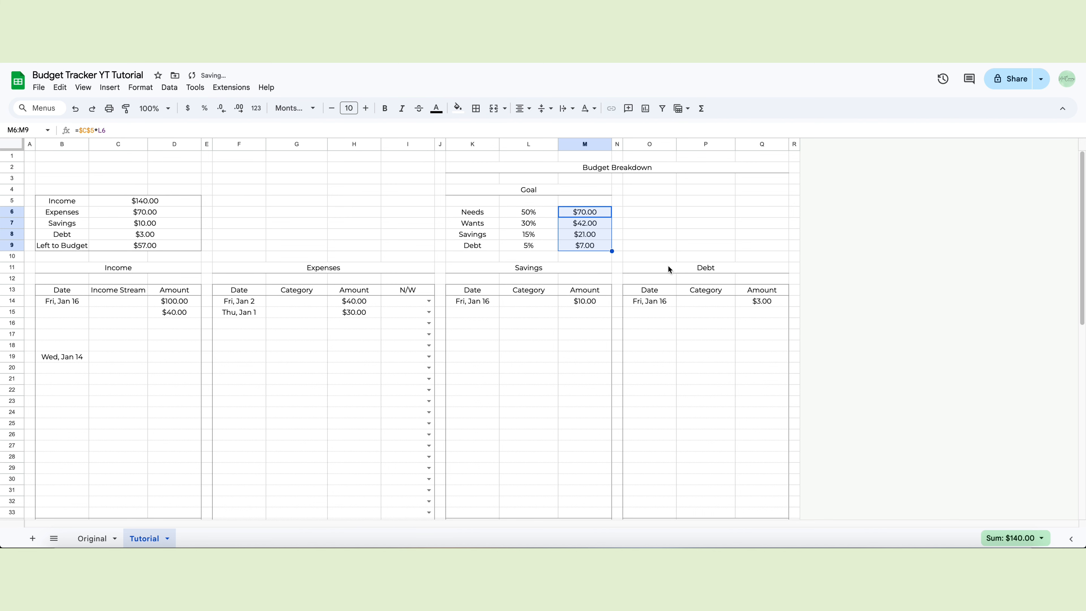
left_click(580, 213)
left_click(579, 225)
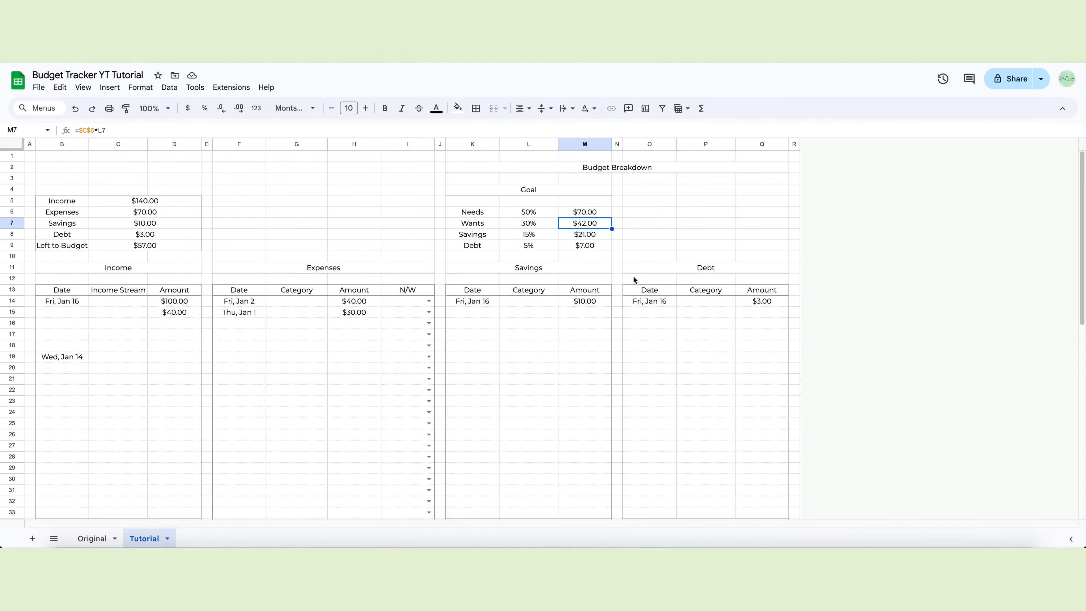
left_click_drag(589, 212, 593, 245)
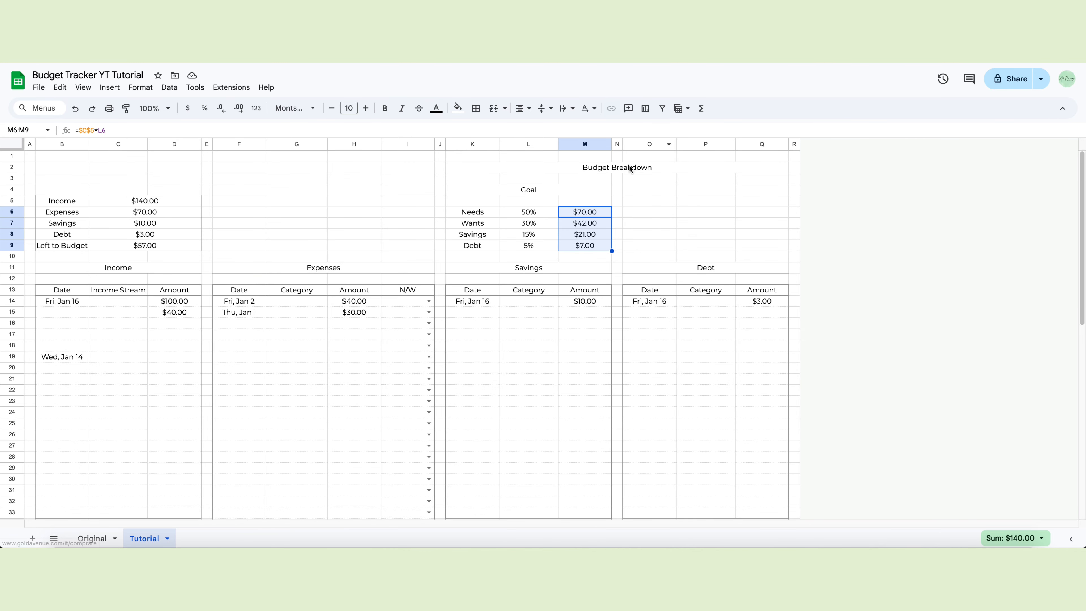
Add an outer border around the Goal table in K6:M9.
left_click_drag(466, 212, 586, 245)
left_click(476, 109)
left_click(554, 131)
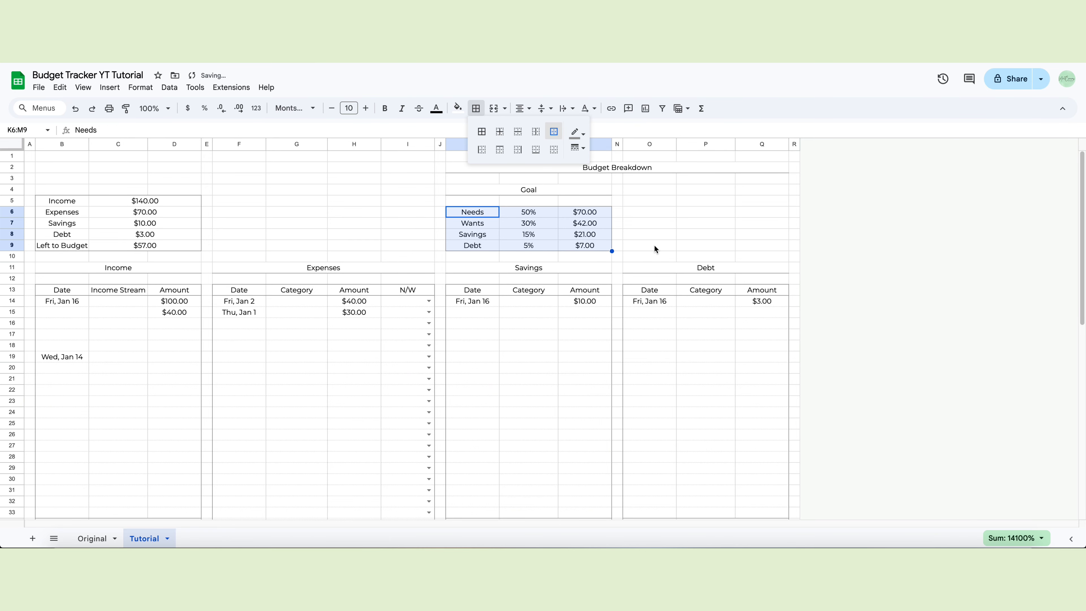
Copy the Goal heading's formatting to O4:Q4 and enter the subheading Actual there.
left_click(550, 192)
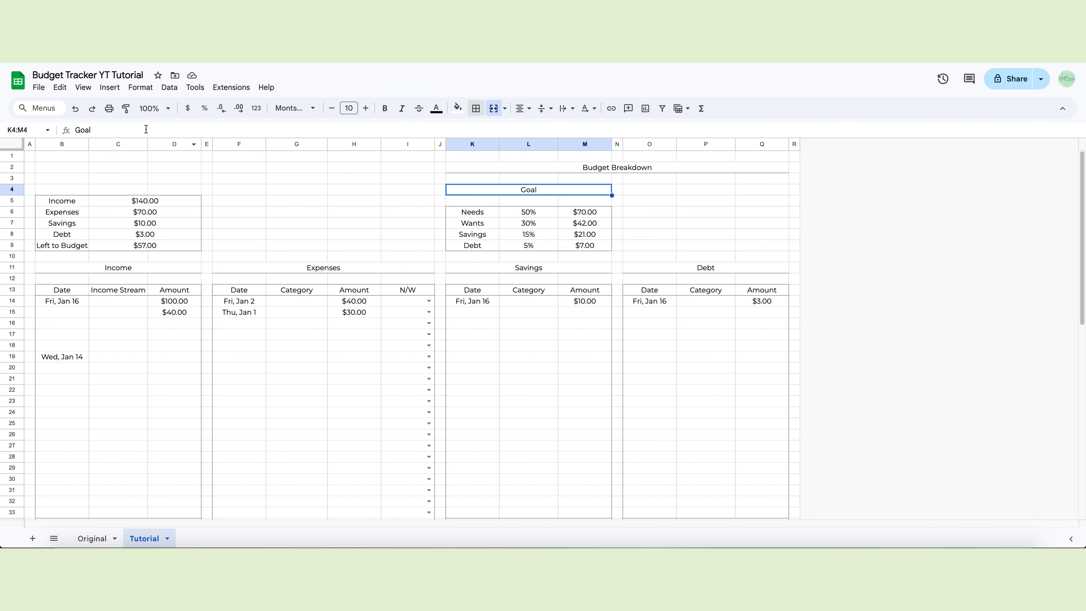
left_click(126, 110)
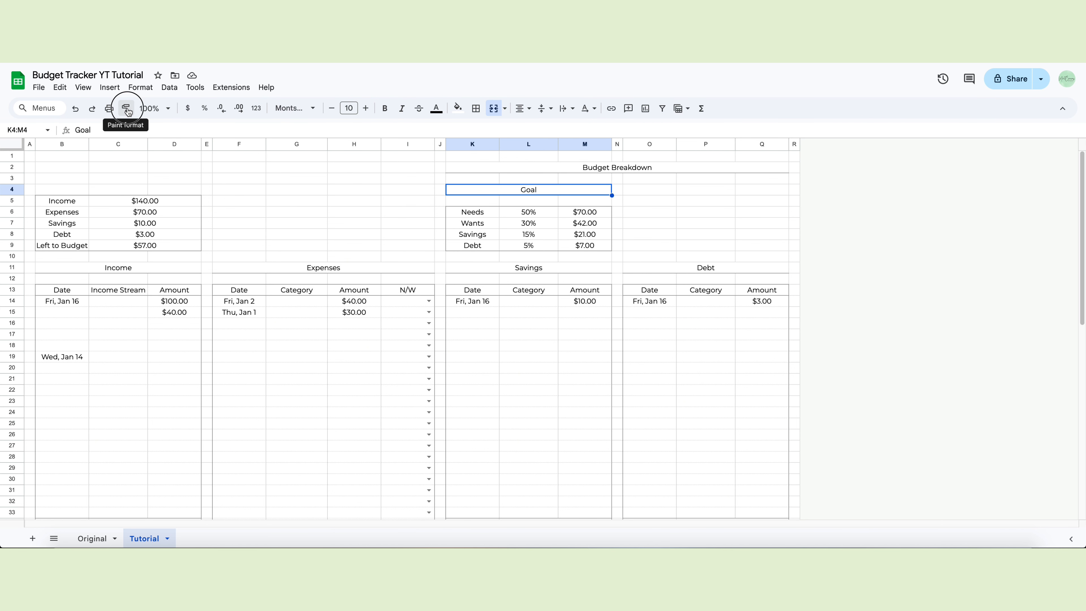
left_click(632, 189)
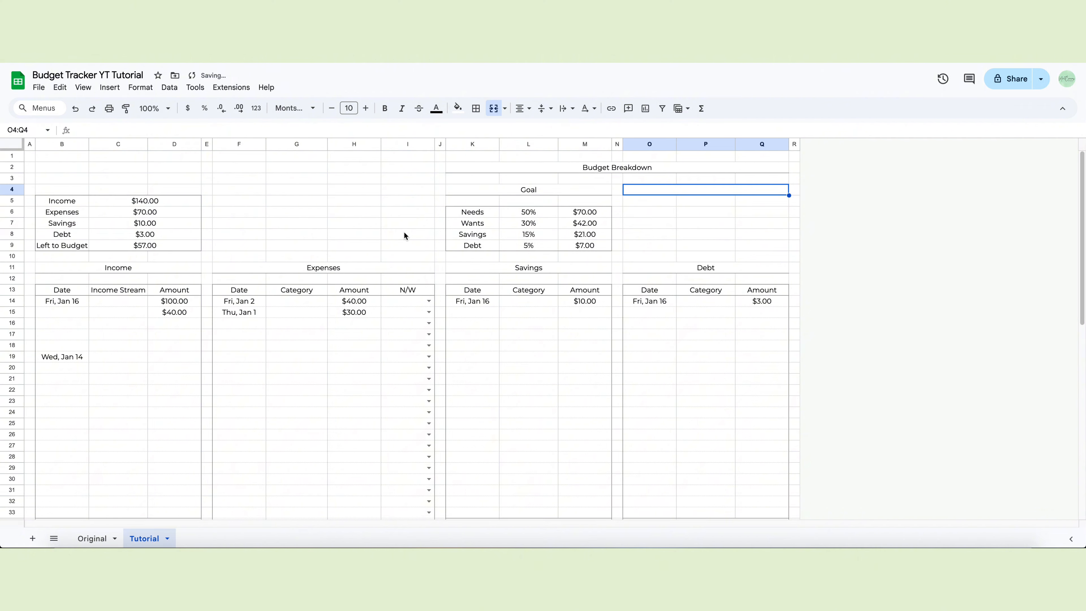
type("Actual")
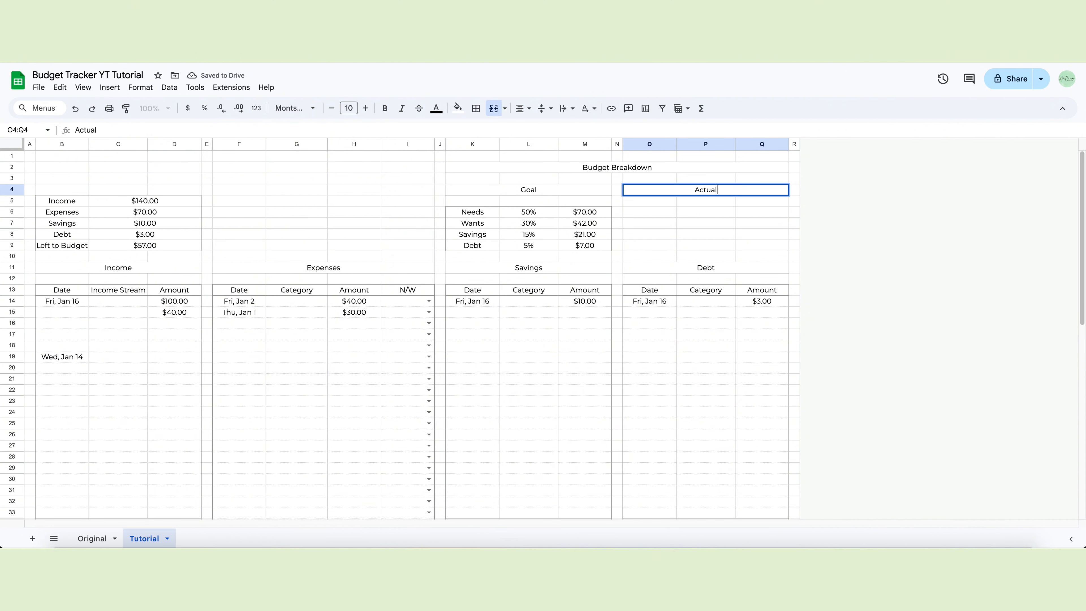
key("Return")
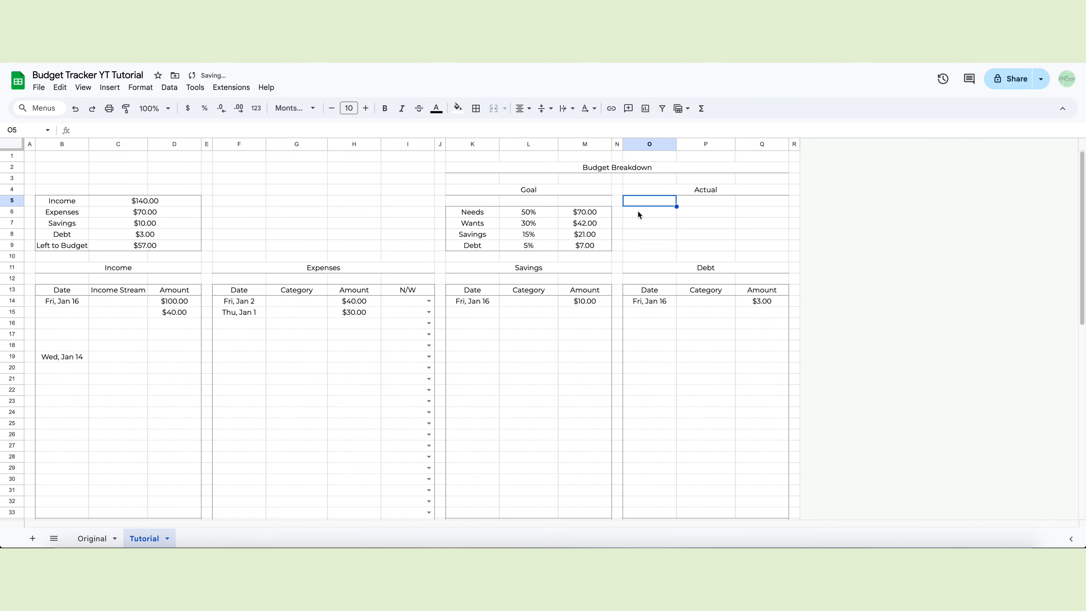
Copy the Goal table K6:M9, including its contents and formatting, to O6:Q9 under Actual.
left_click_drag(451, 212, 583, 246)
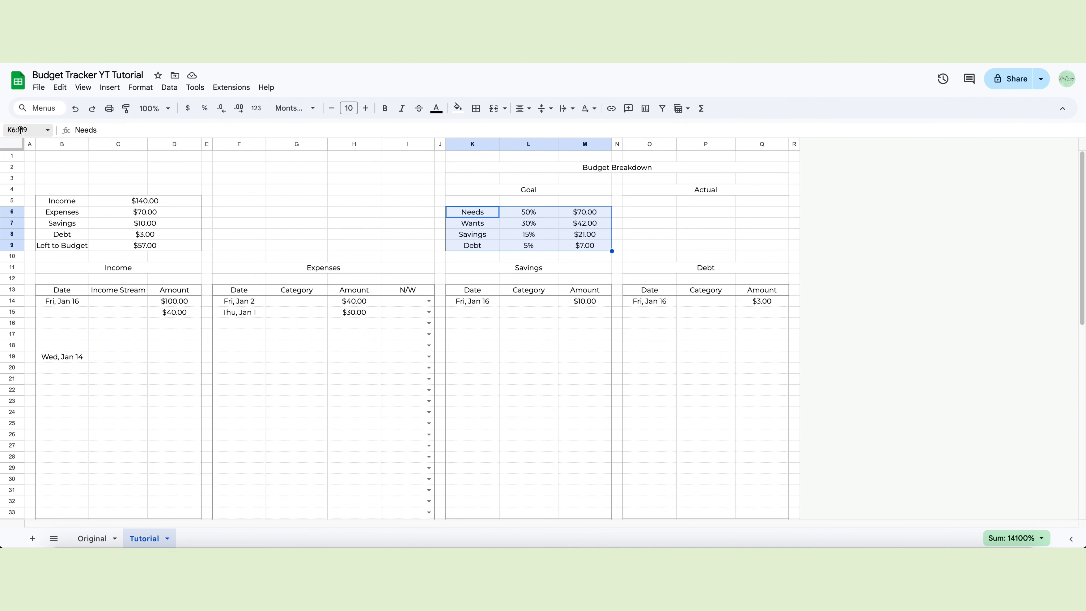
left_click(126, 108)
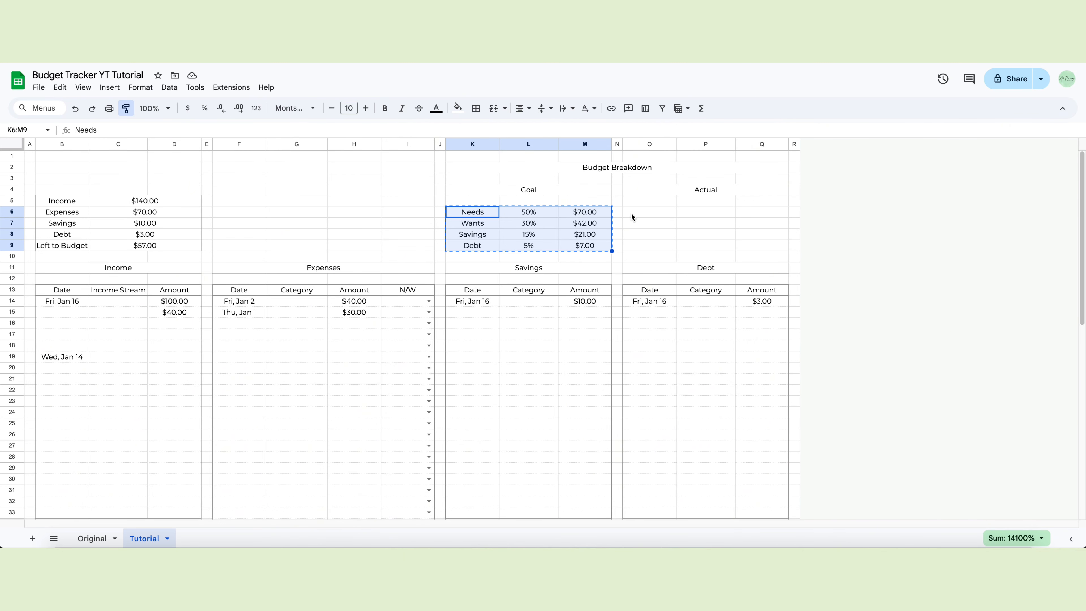
left_click(632, 211)
key("ctrl+v")
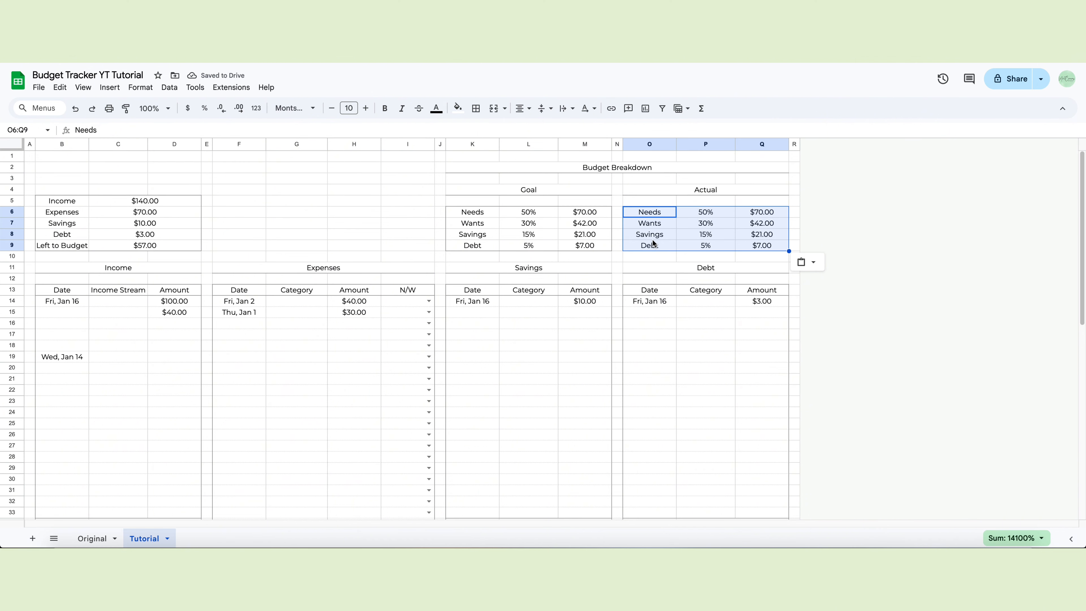
left_click(694, 214)
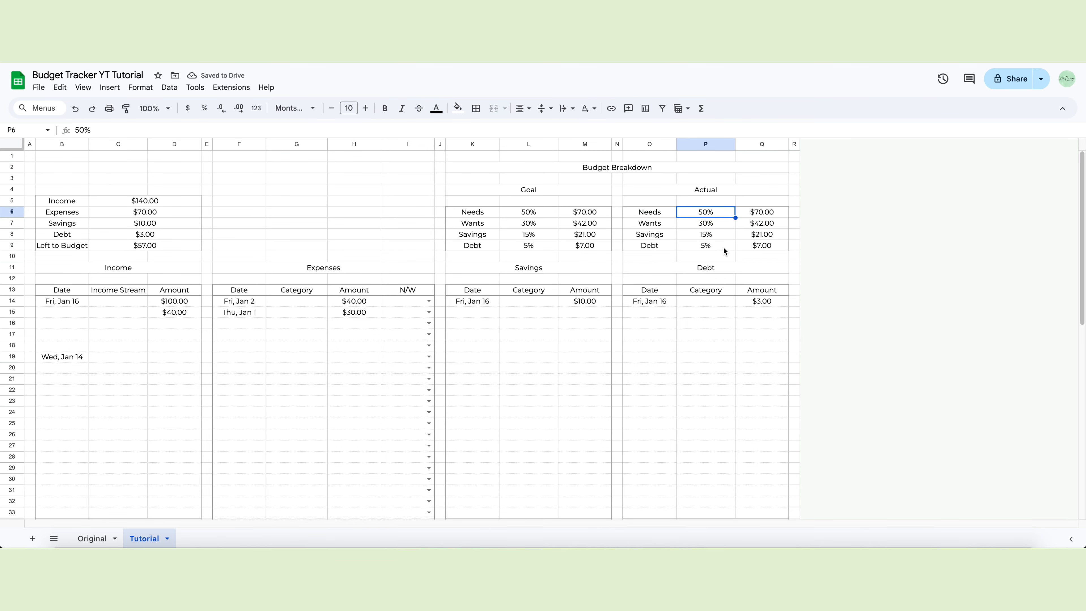
Clear the copied values from P6:Q9 under Actual and enter =SUMIF(I14:I63,"Needs",H14:H63) in Q6.
left_click_drag(727, 214, 765, 247)
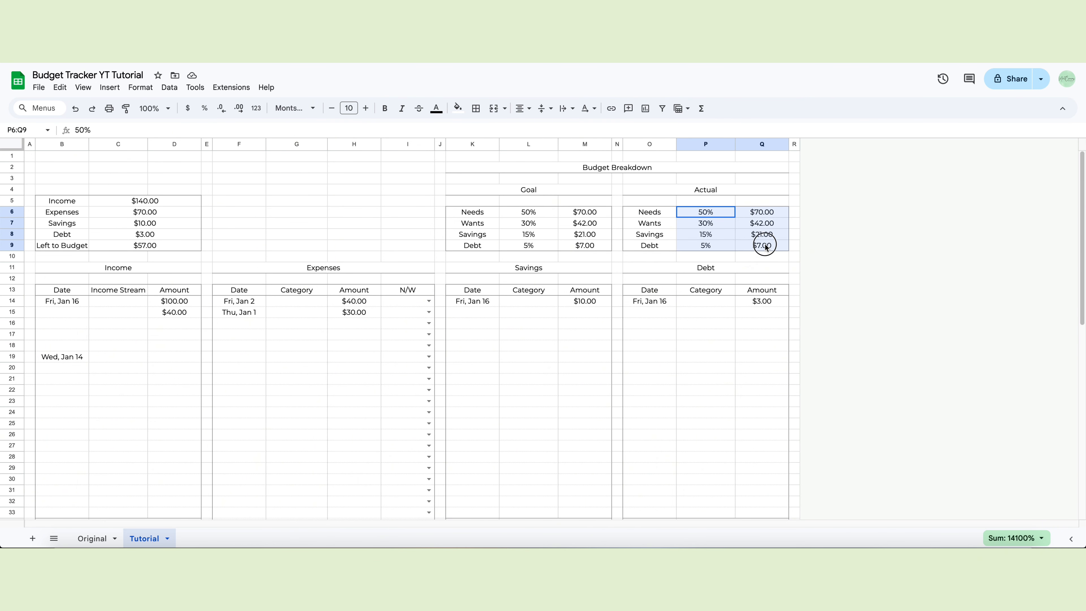
key("Delete")
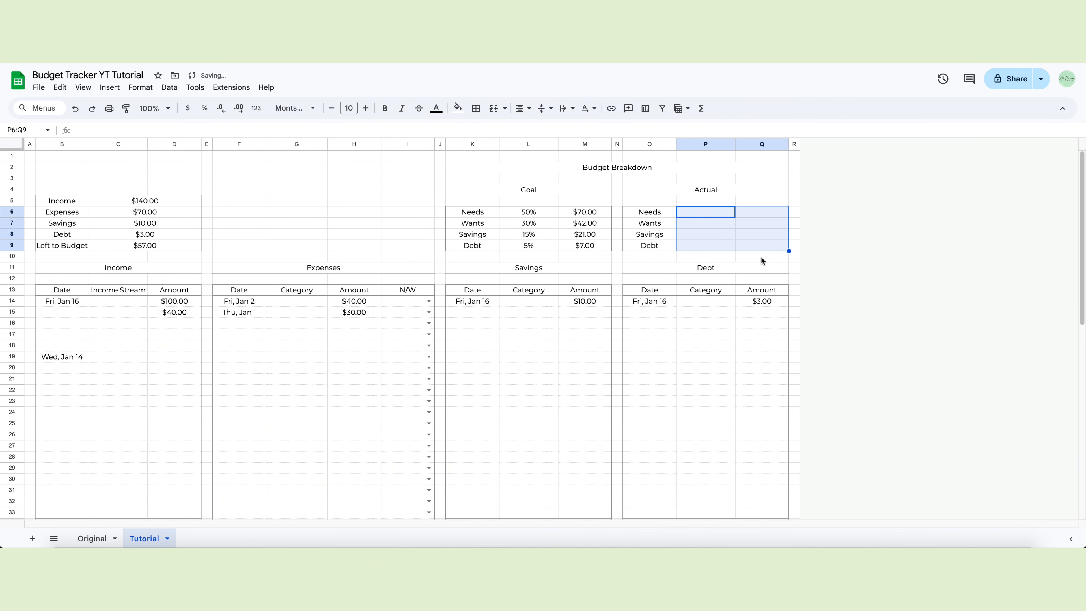
left_click(749, 215)
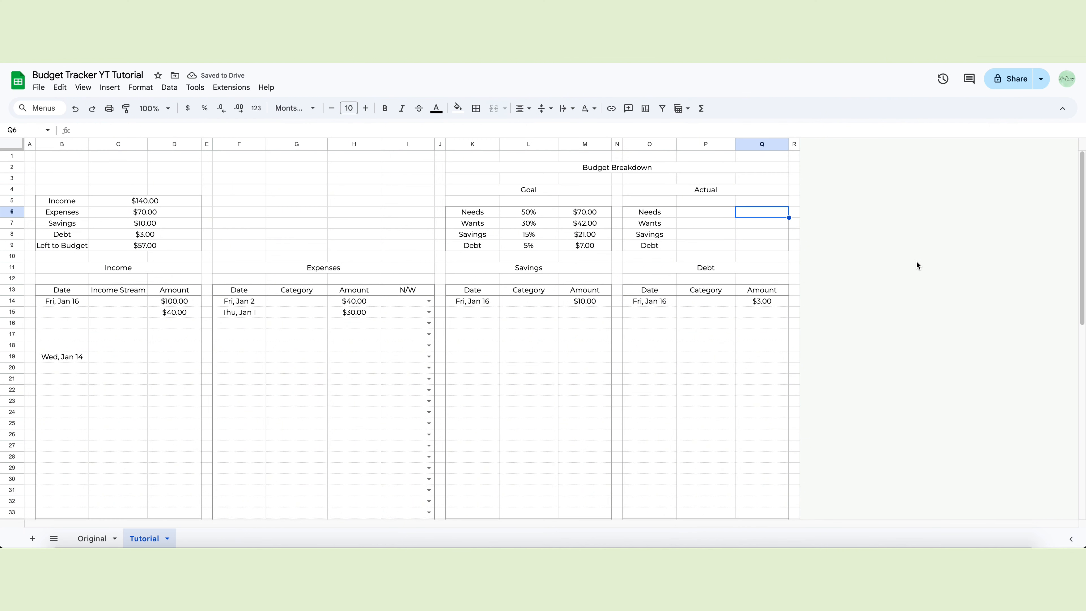
type("=")
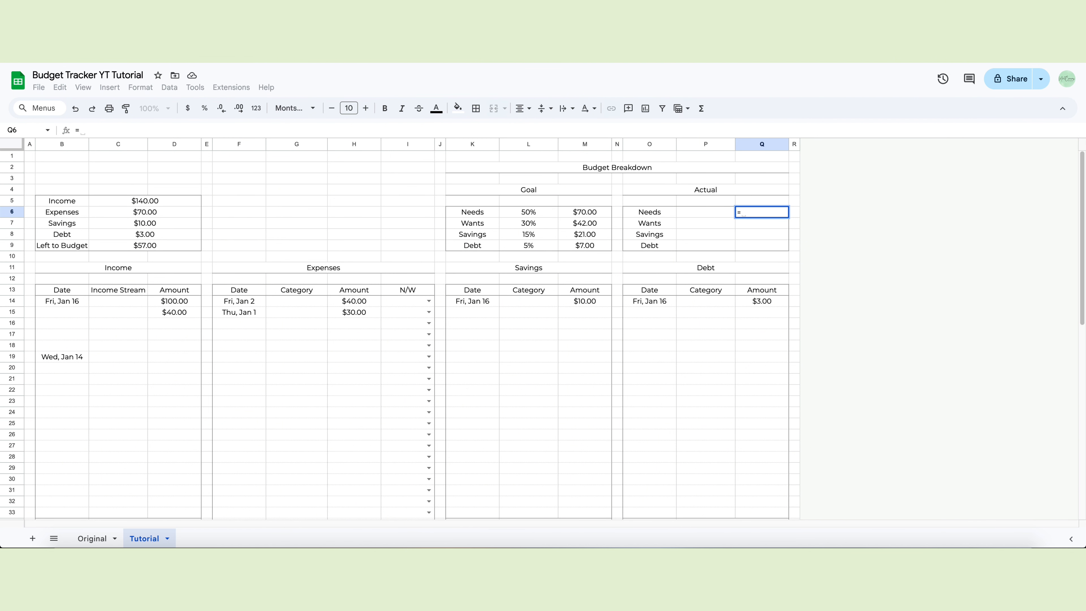
type("SUMIF(")
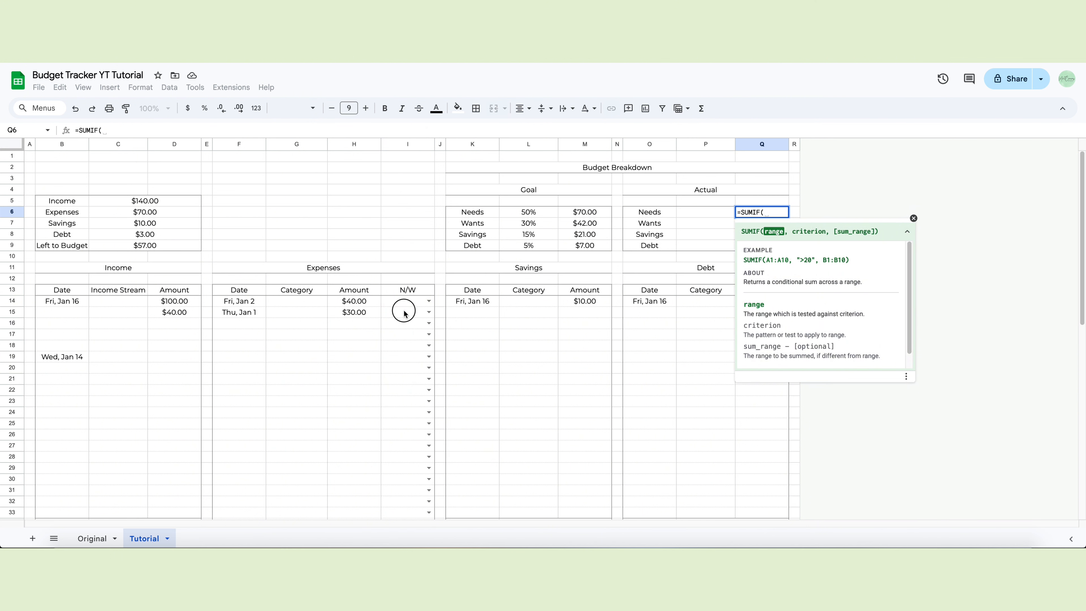
left_click_drag(404, 305, 428, 461)
scroll(588, 354, "up", 5)
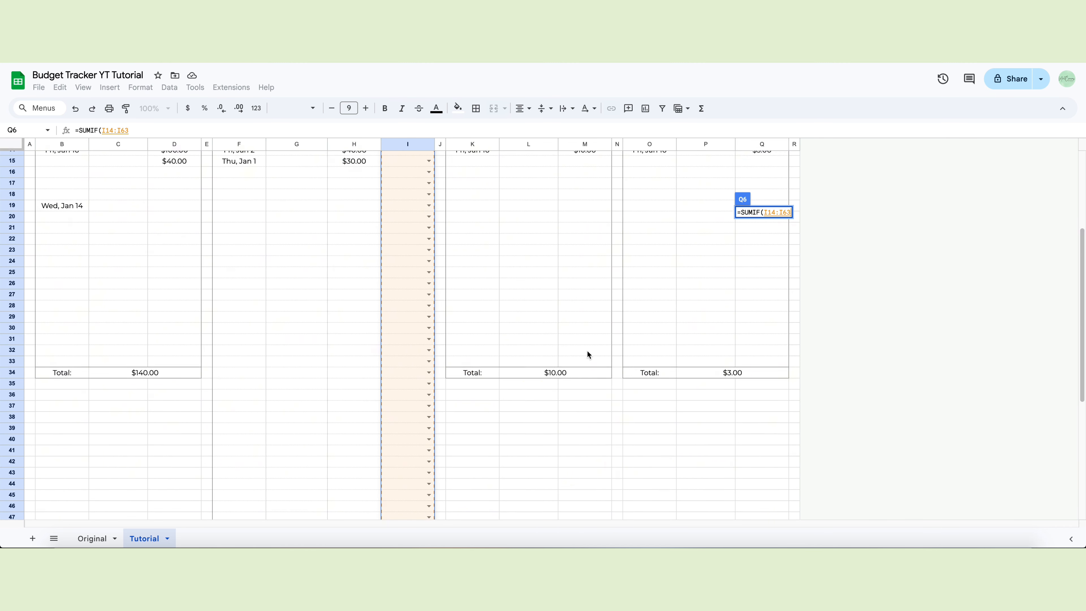
scroll(588, 354, "up", 5)
type(",\"")
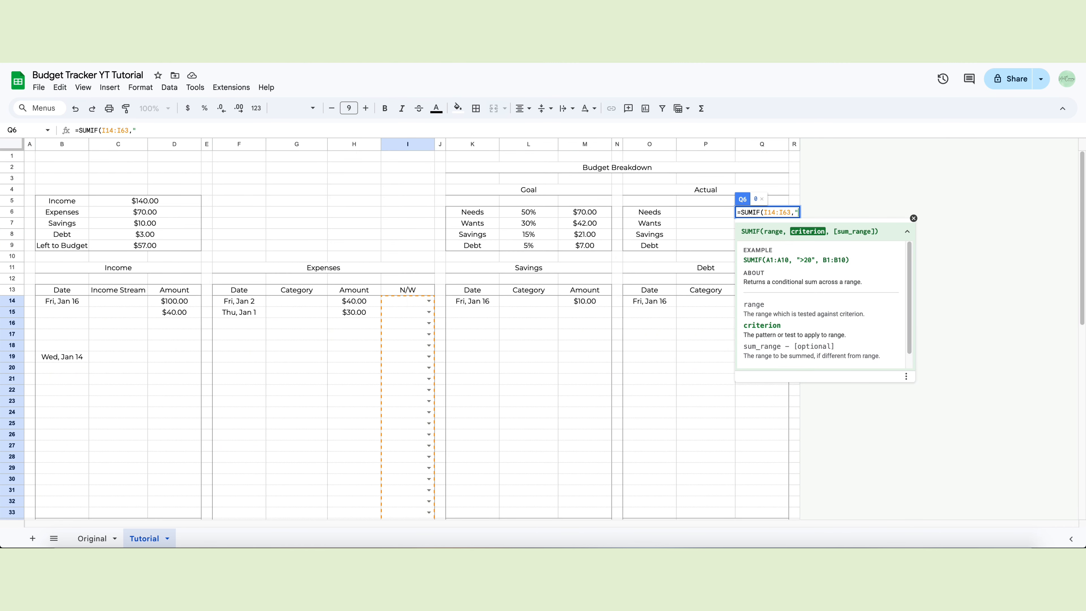
type("Needs\",")
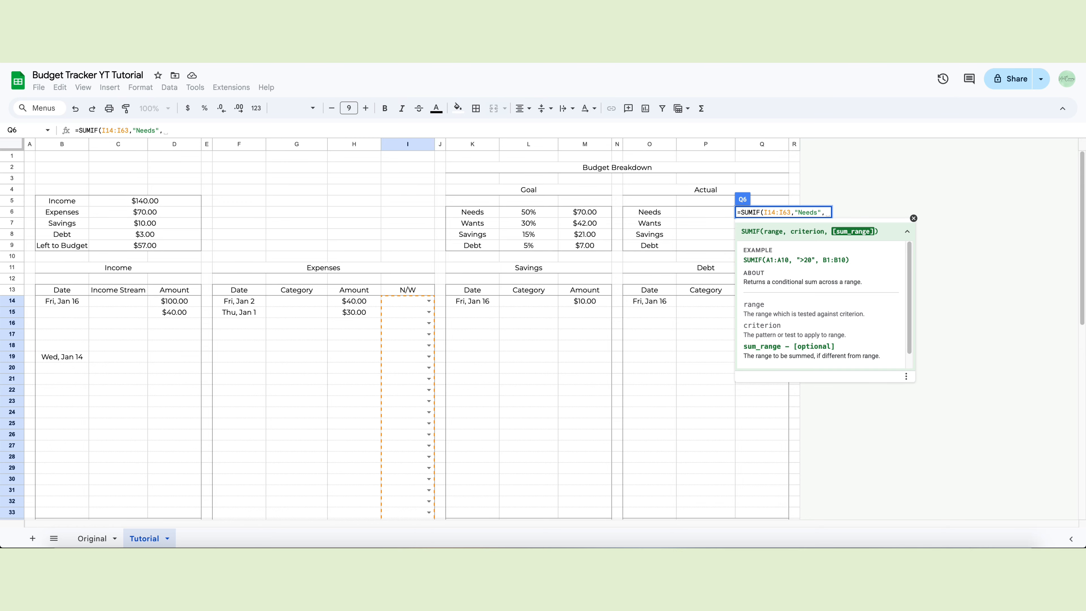
left_click_drag(338, 301, 357, 463)
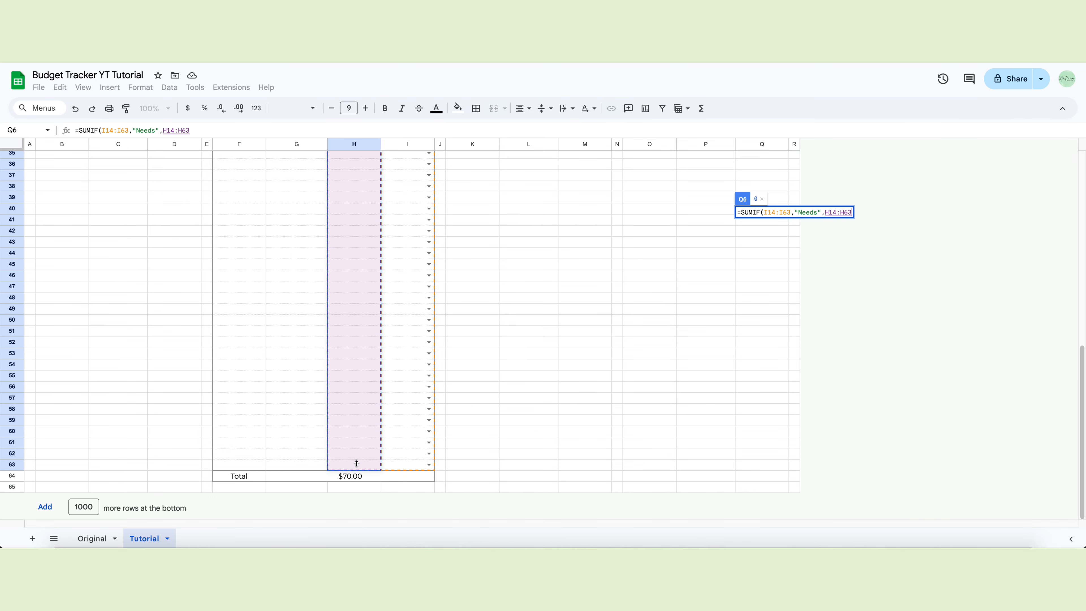
key("Return")
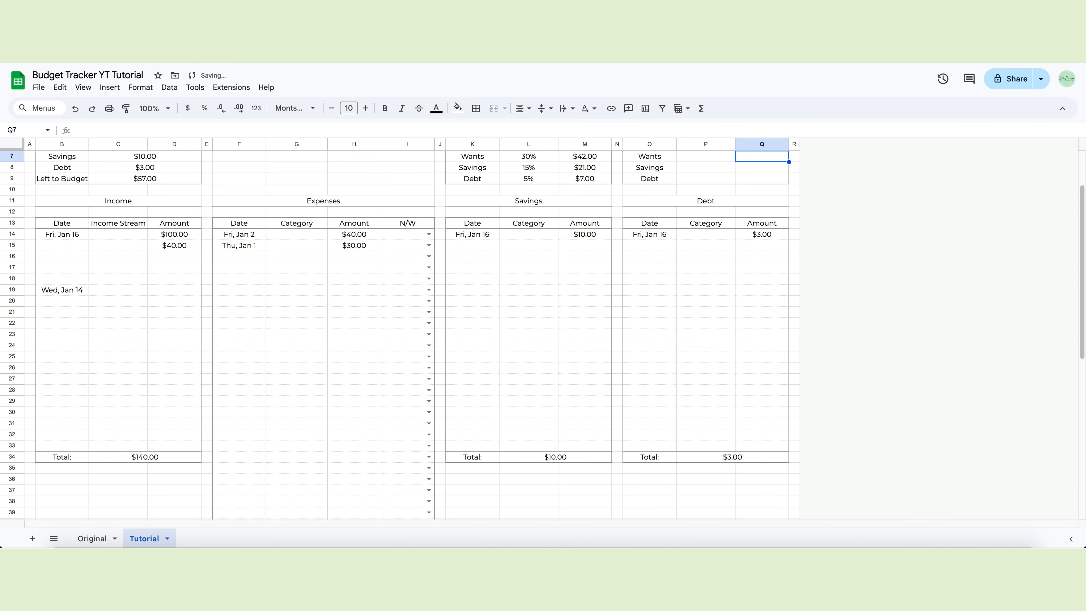
Categorize the first two Expenses entries in the N/W column, setting I14 to Needs and I15 to Wants.
scroll(385, 430, "up", 2)
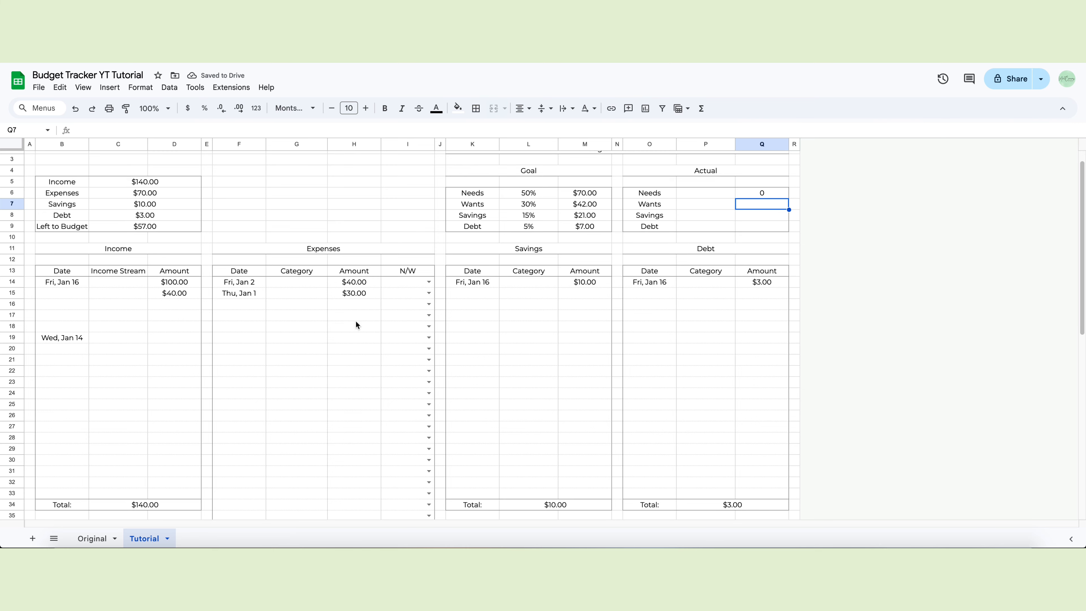
left_click(421, 282)
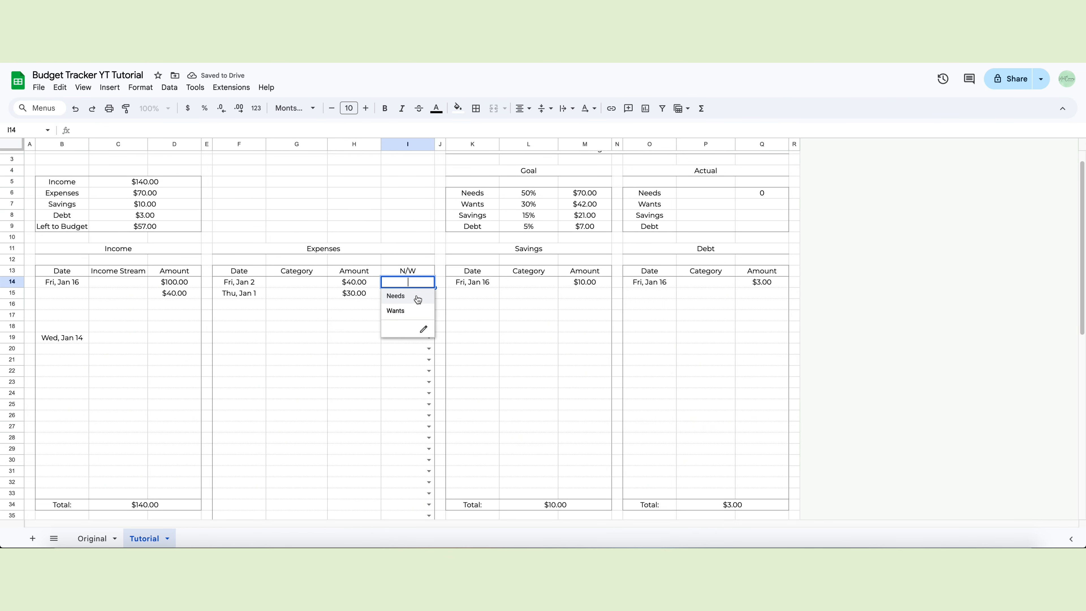
left_click(415, 296)
left_click(428, 293)
left_click(415, 321)
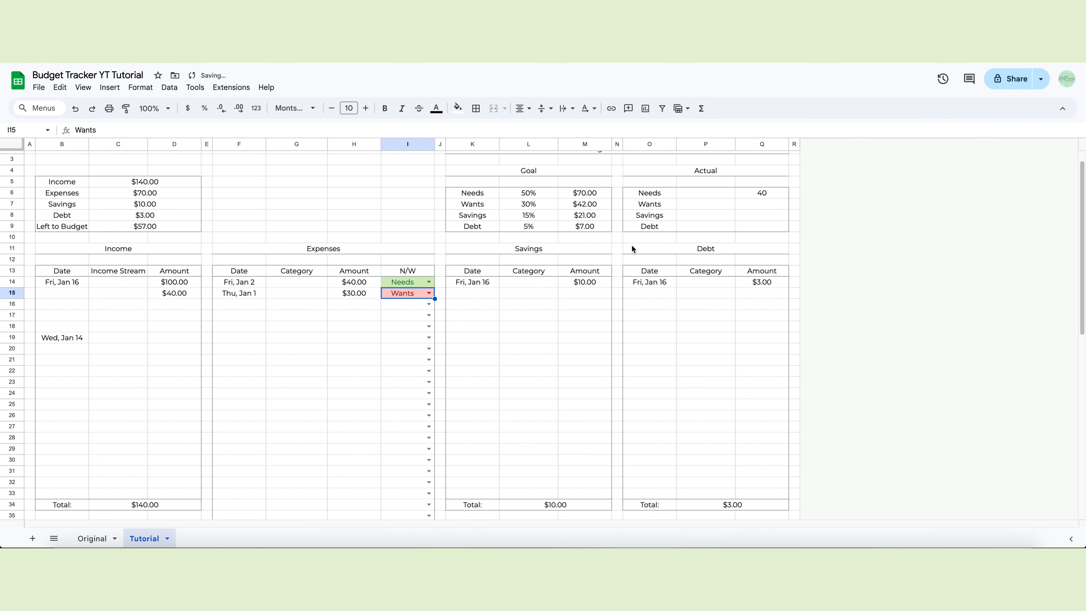
Make both ranges in the Q6 SUMIF formula absolute, as $I$14:$I$63 and $H$14:$H$63.
left_click(752, 196)
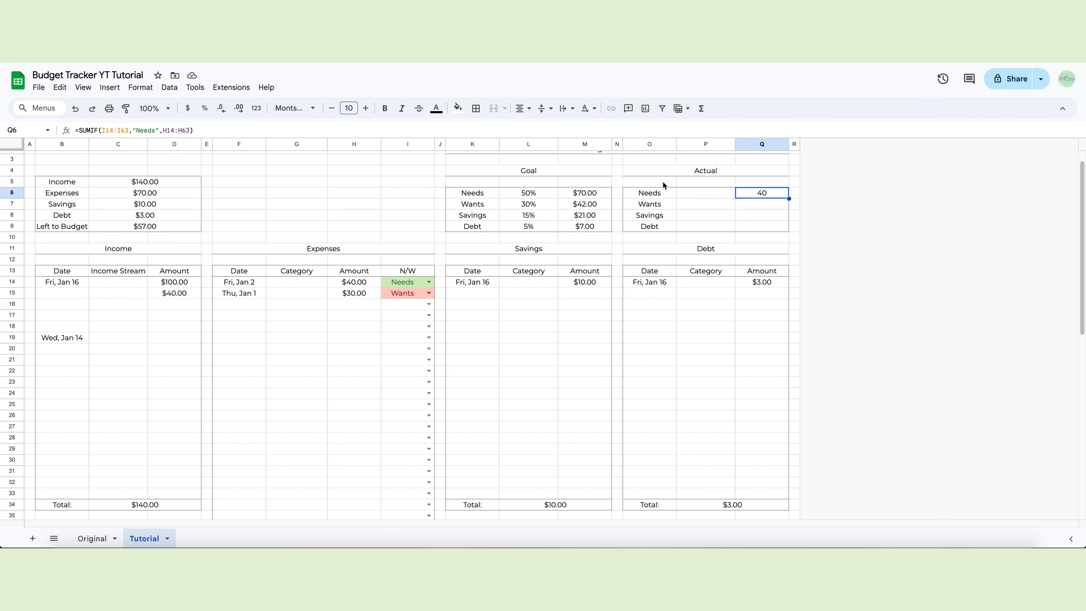
left_click(119, 129)
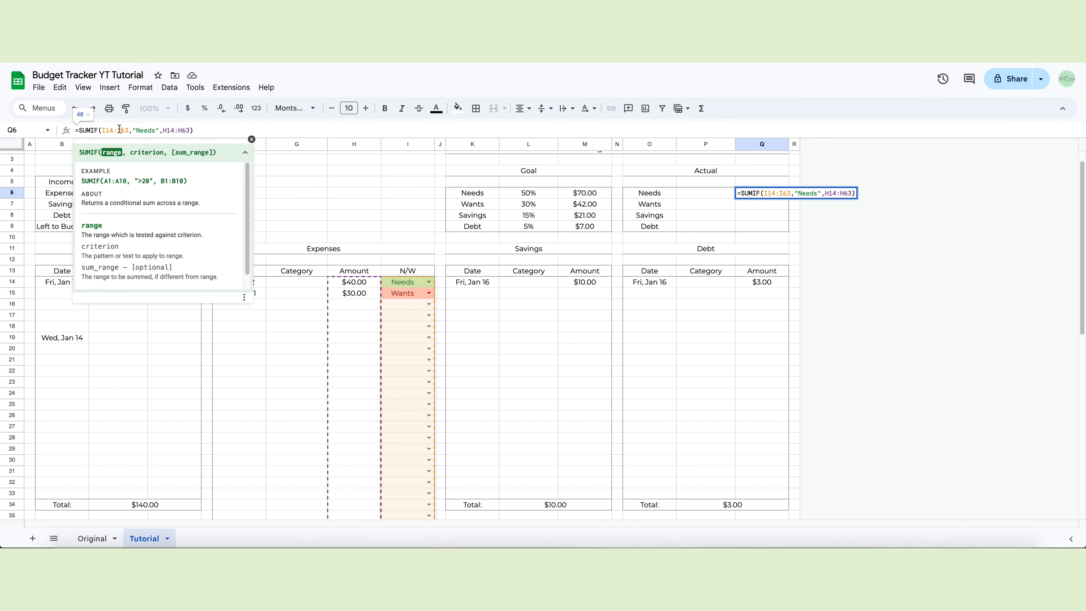
key("F4")
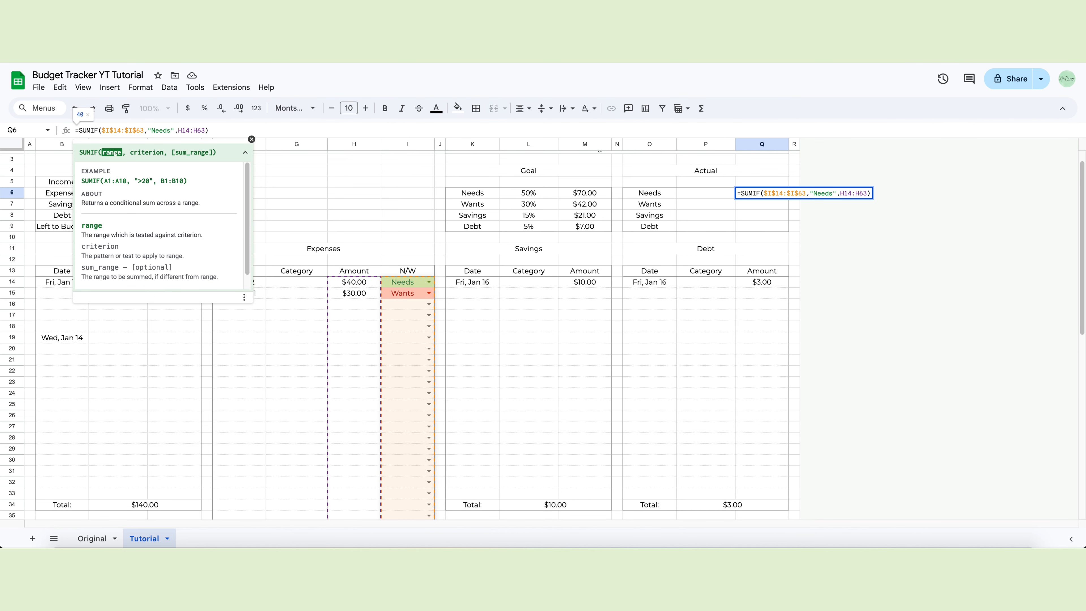
left_click(192, 129)
key("F4")
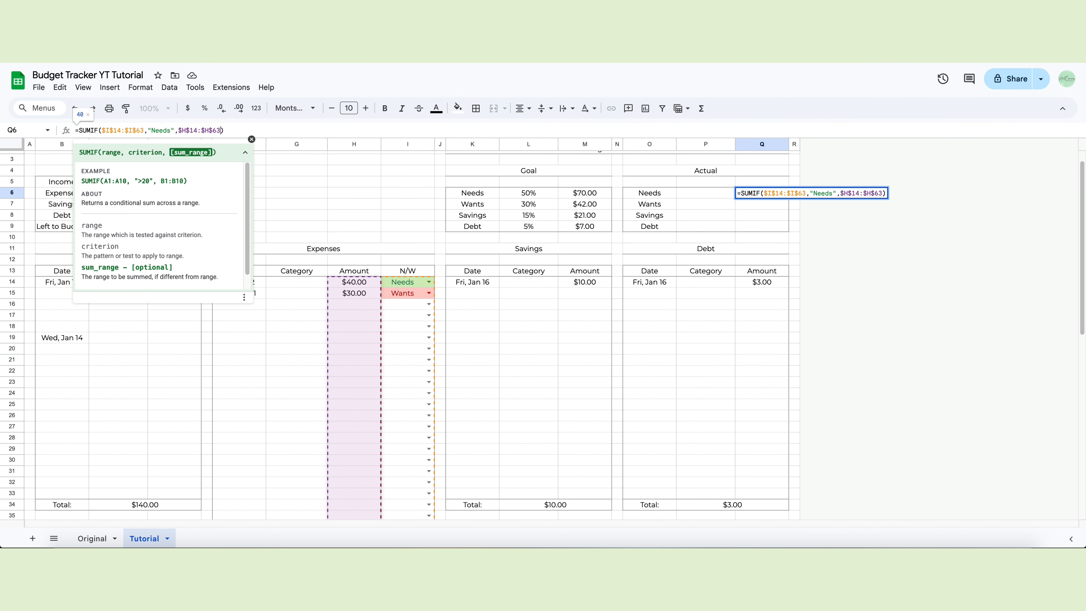
left_click(113, 129)
left_click_drag(113, 129, 121, 129)
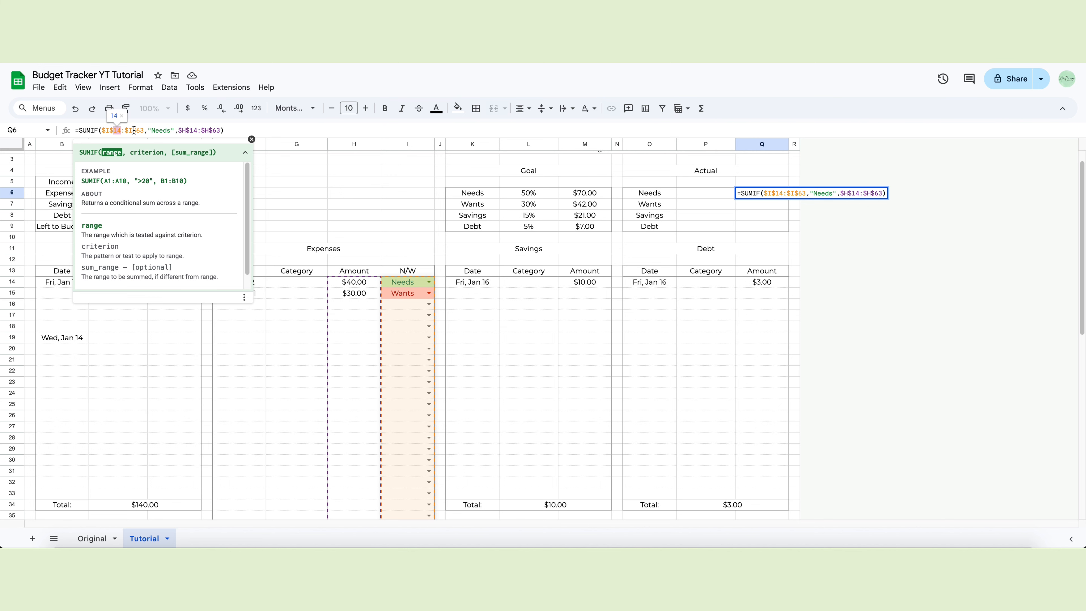
left_click(183, 130)
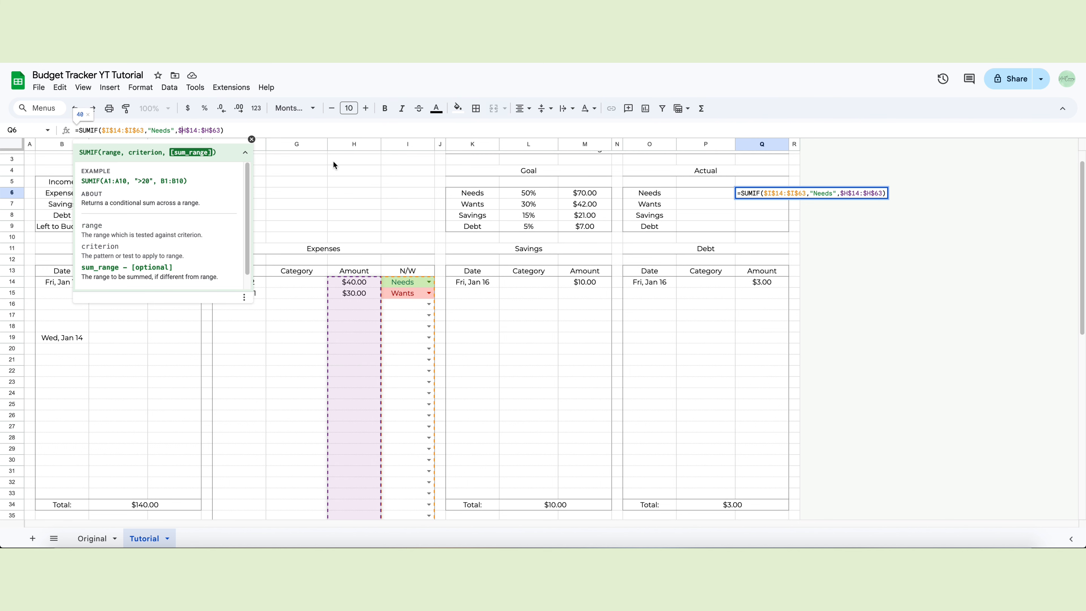
key("Return")
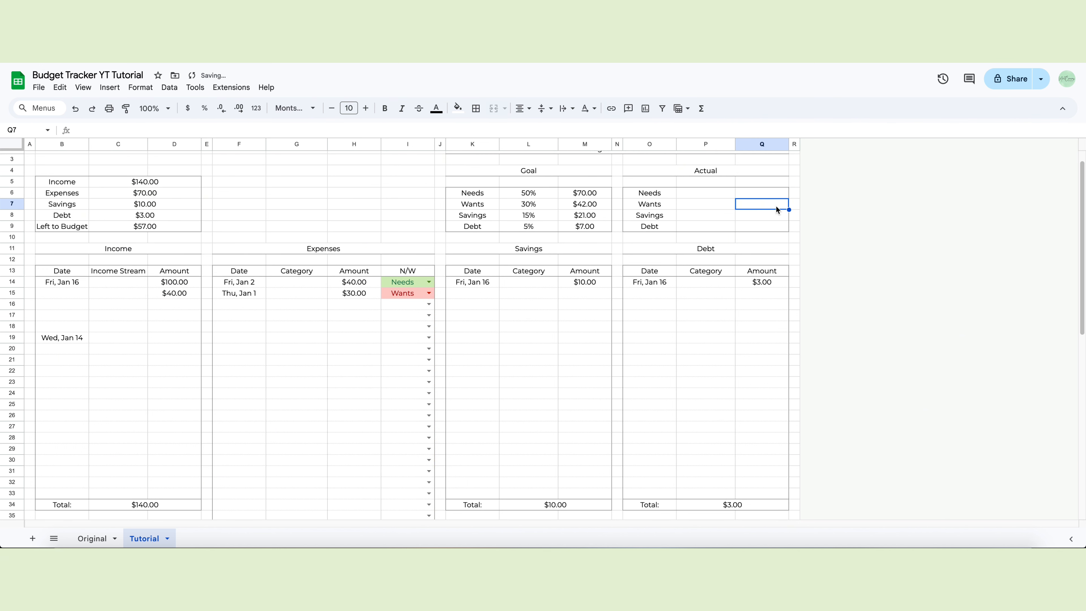
Copy the actual Needs formula from Q6 to the Wants amount in Q7, pasting the formula only.
left_click(762, 194)
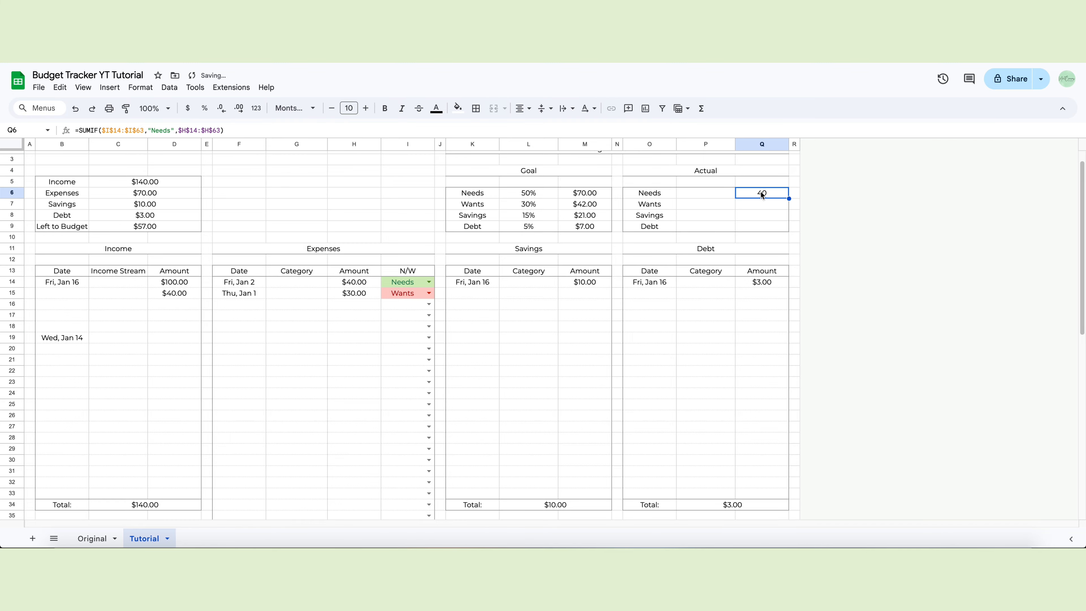
left_click(754, 205)
right_click(754, 205)
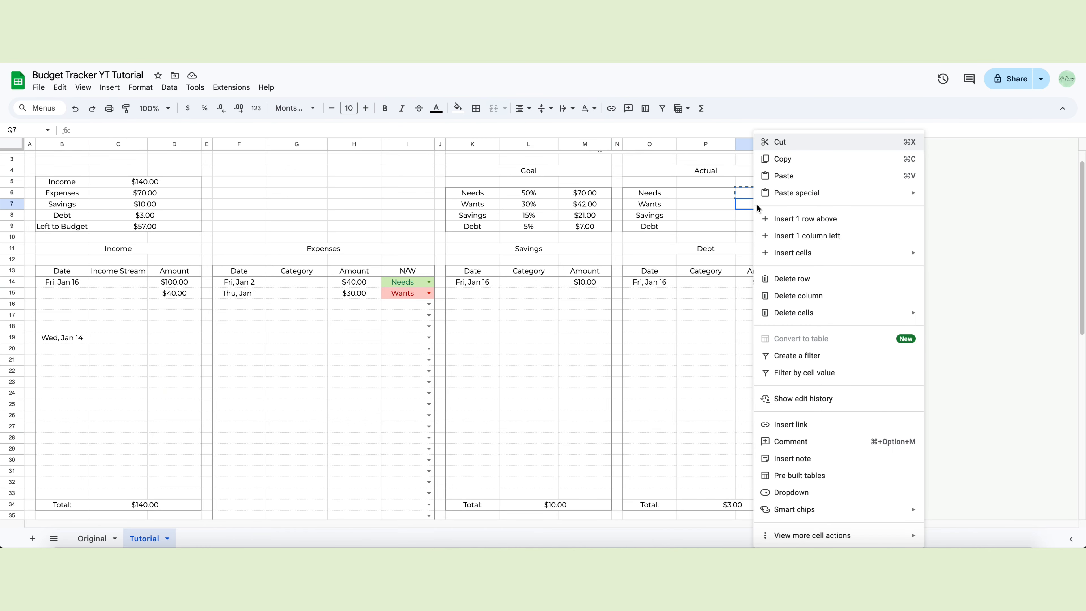
mouse_move(806, 196)
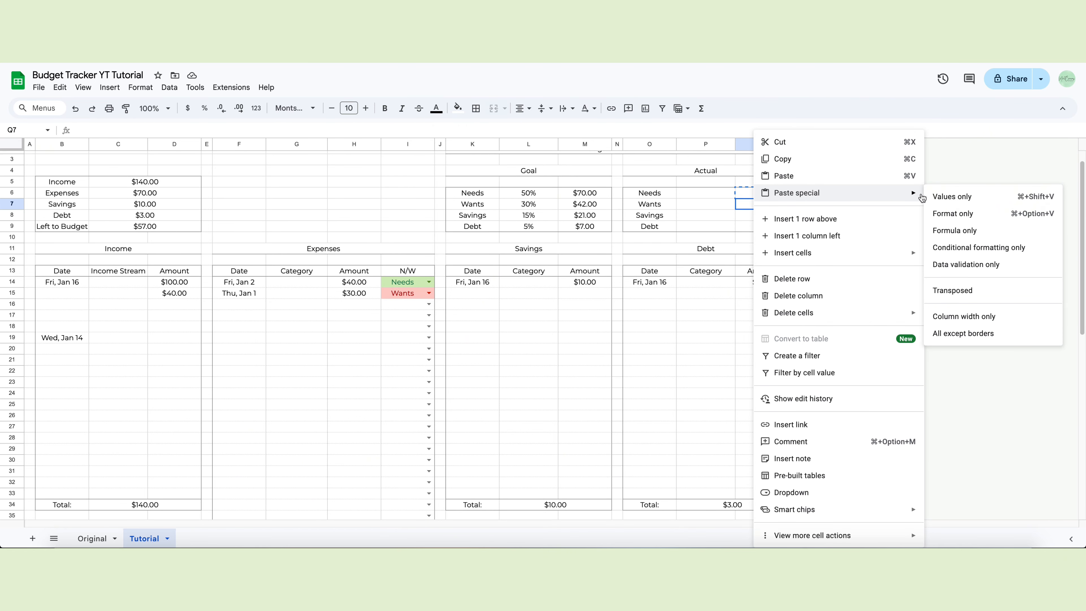
left_click(962, 231)
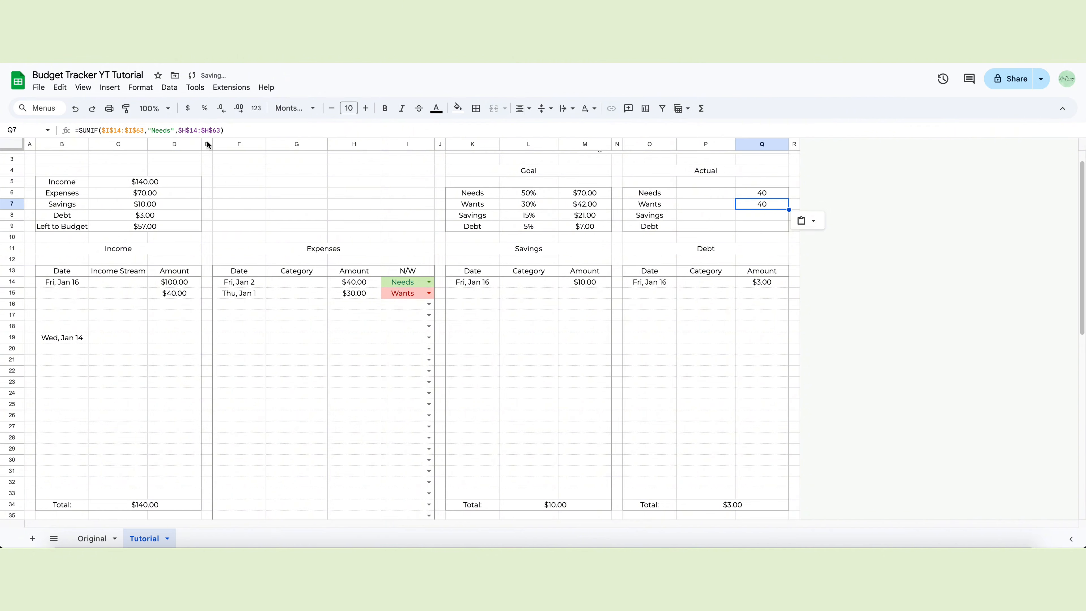
Change the criterion in the Q7 SUMIF formula to "Wants".
left_click(171, 130)
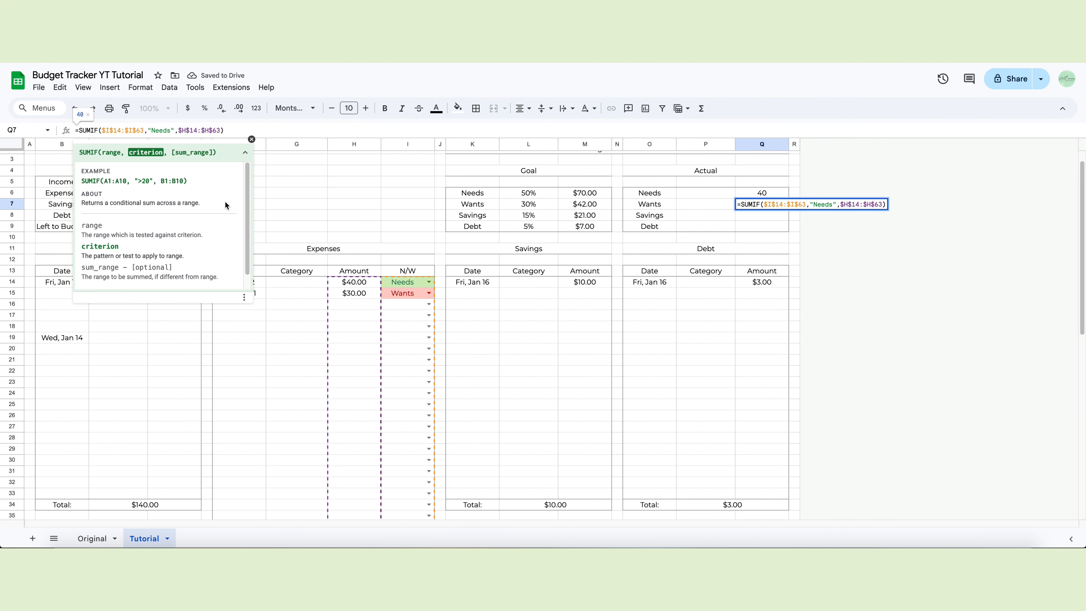
key("BackSpace")
key("BackSpace")
key("BackSpace")
key("BackSpace")
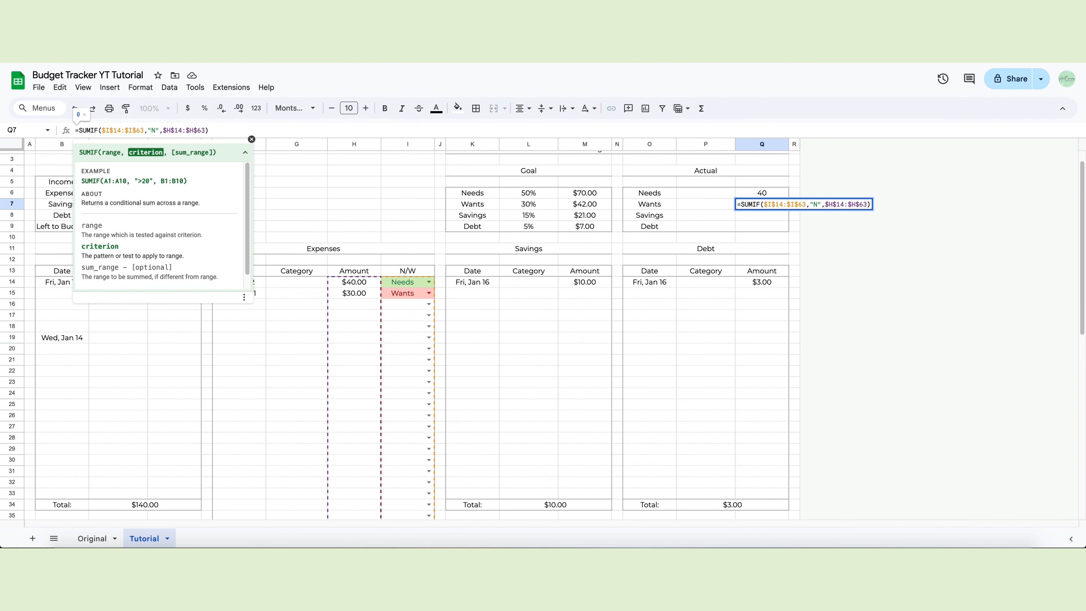
key("BackSpace")
type("Wants")
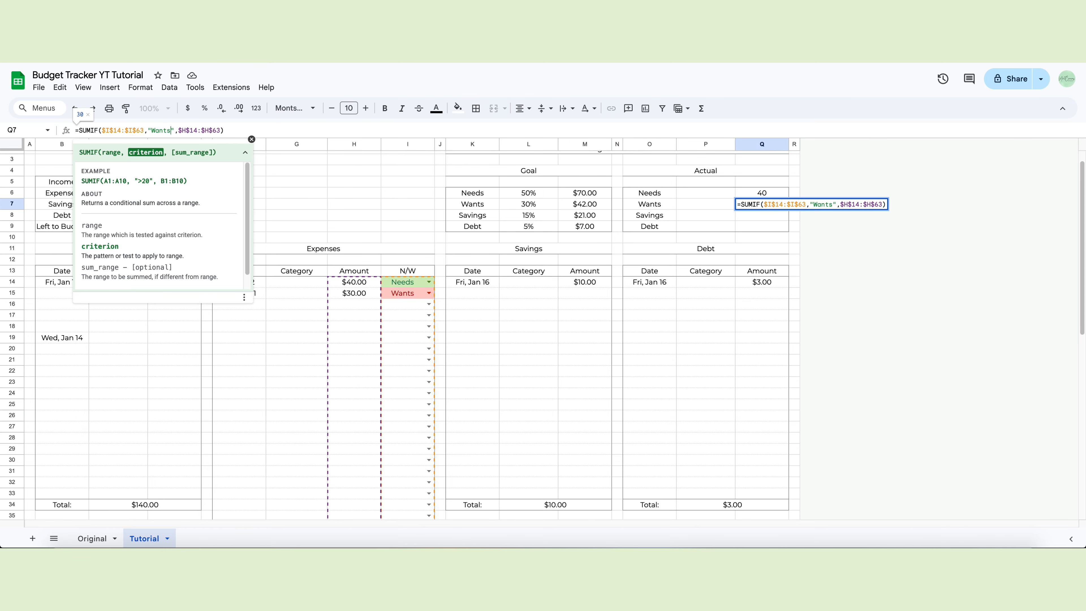
key("Return")
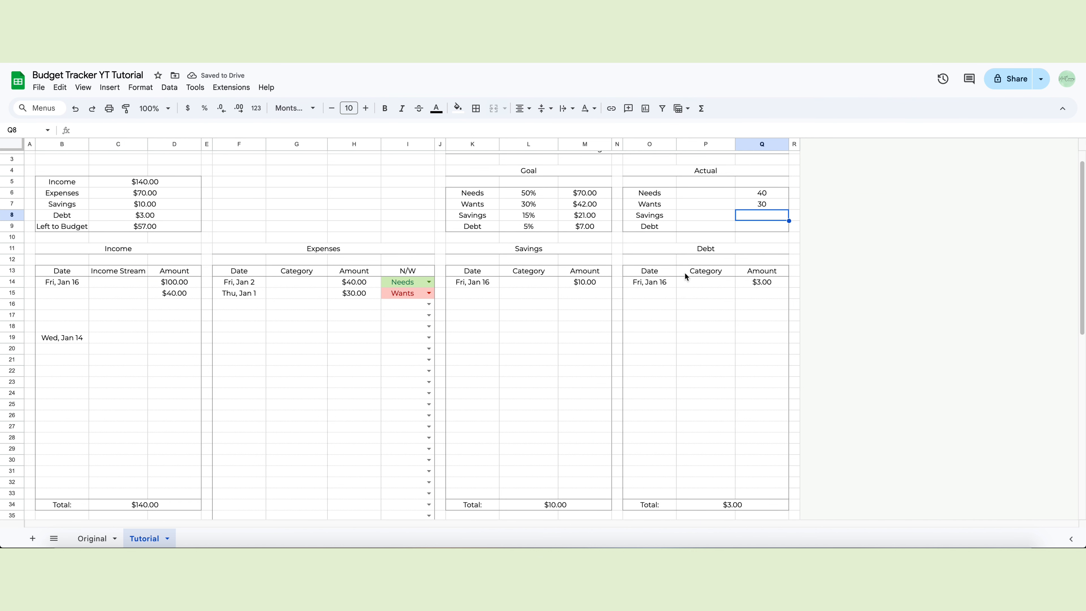
Link the actual Savings and Debt amounts to the summary by entering =C7 in Q8 and =C8 in Q9.
type("=")
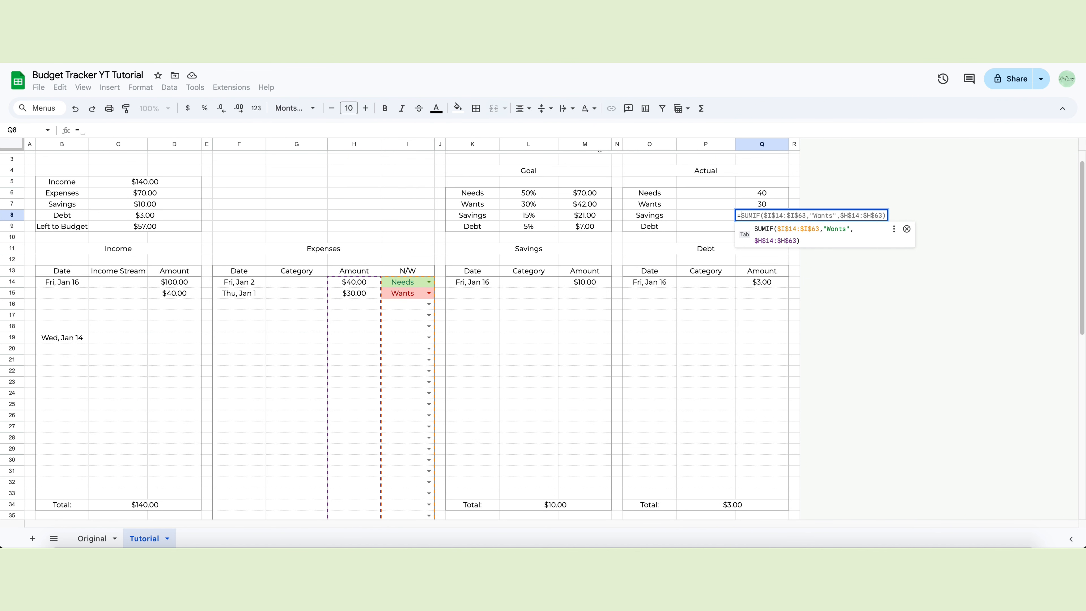
type("C7")
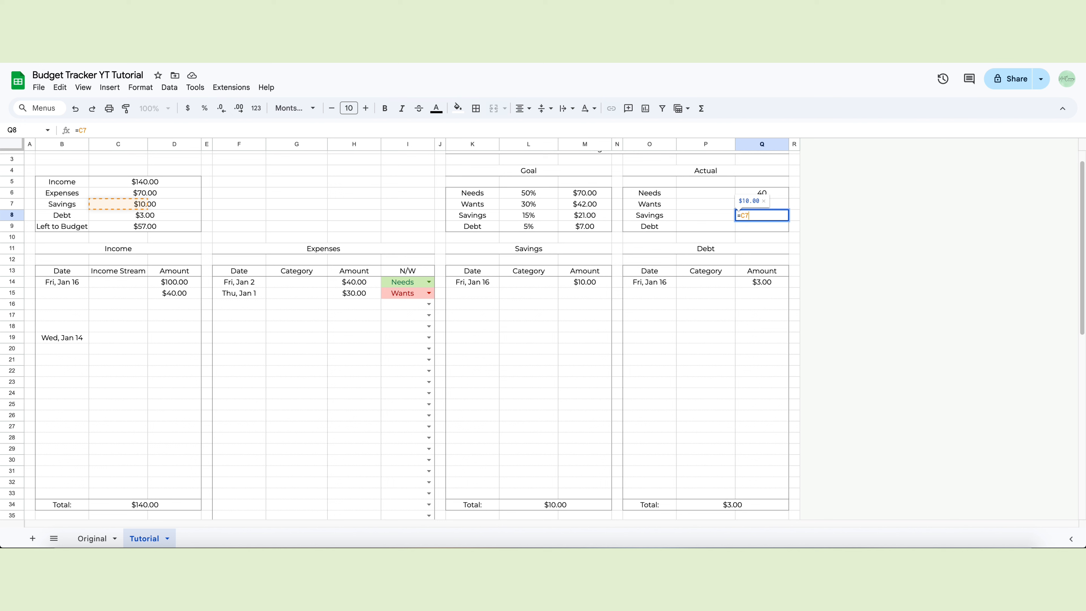
key("Return")
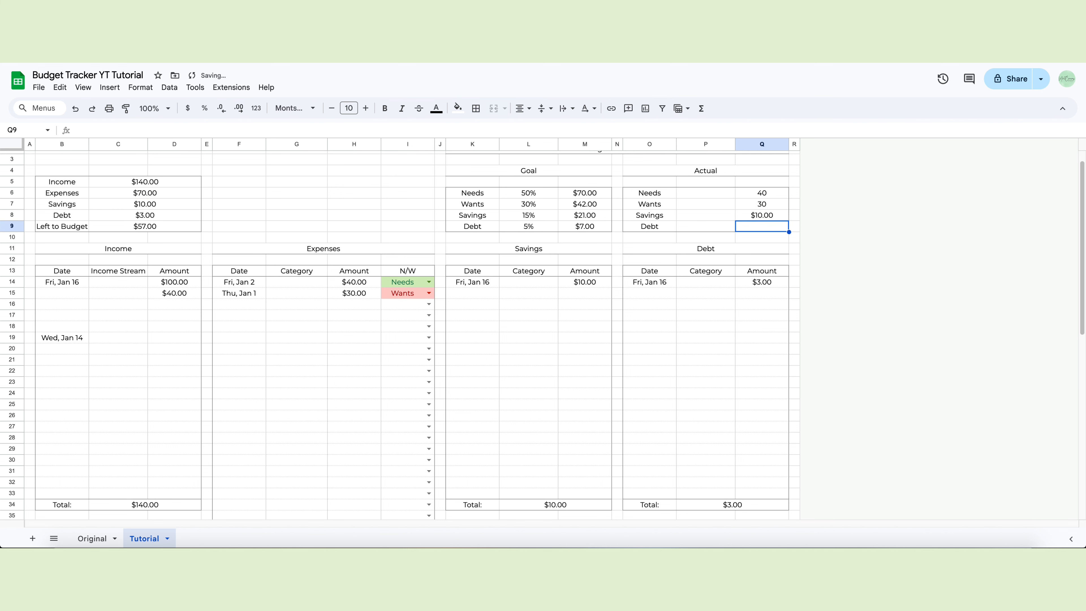
type("=C8")
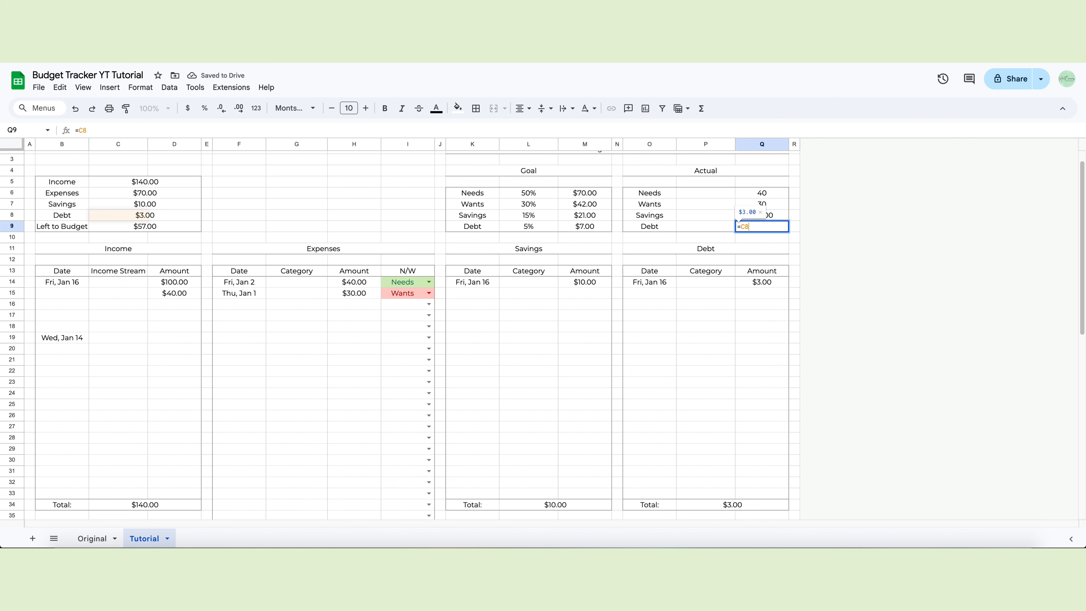
key("Return")
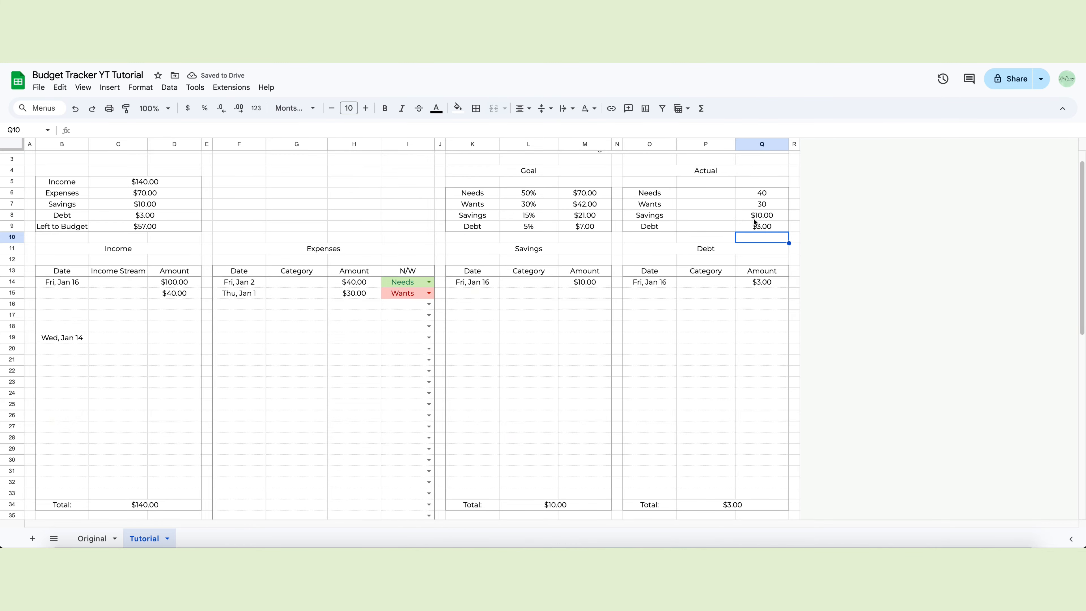
Format the Actual amounts for Needs, Wants, Savings and Debt in Q6:Q9 as currency.
left_click_drag(763, 194, 765, 227)
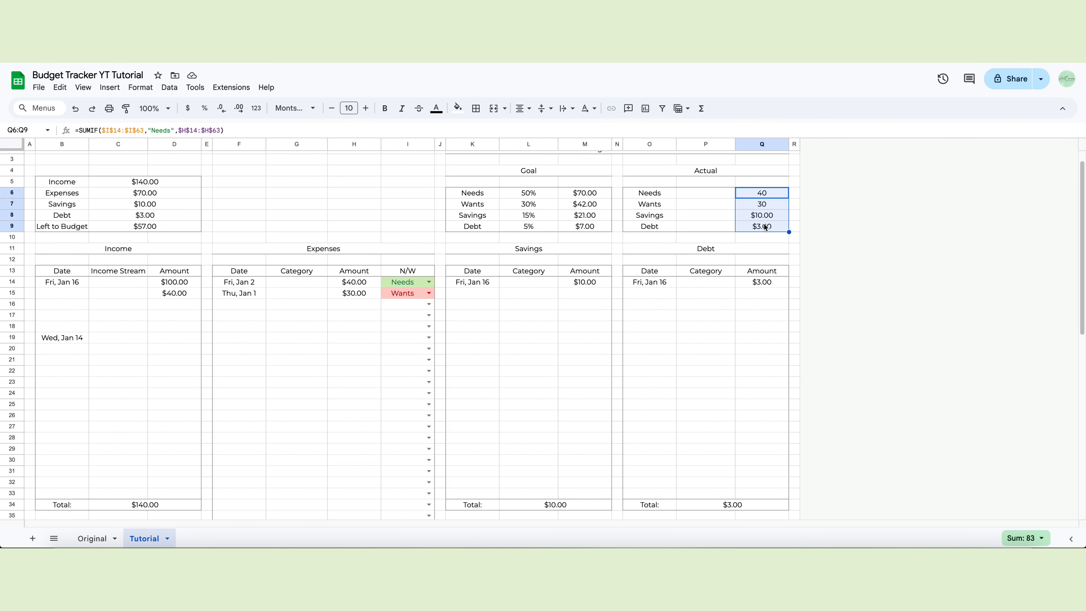
left_click(140, 87)
mouse_move(154, 128)
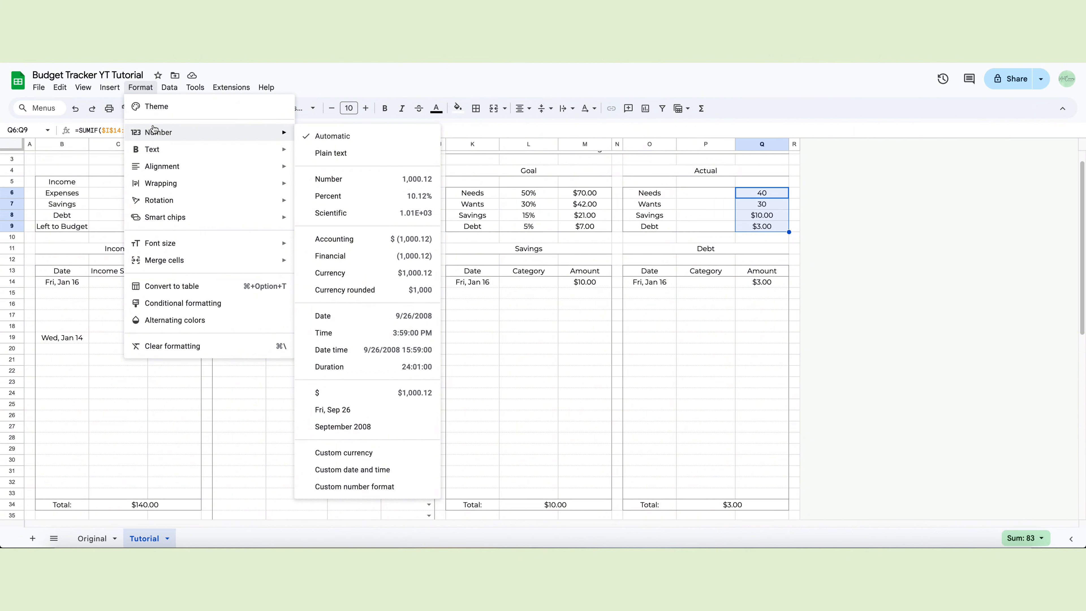
left_click(366, 274)
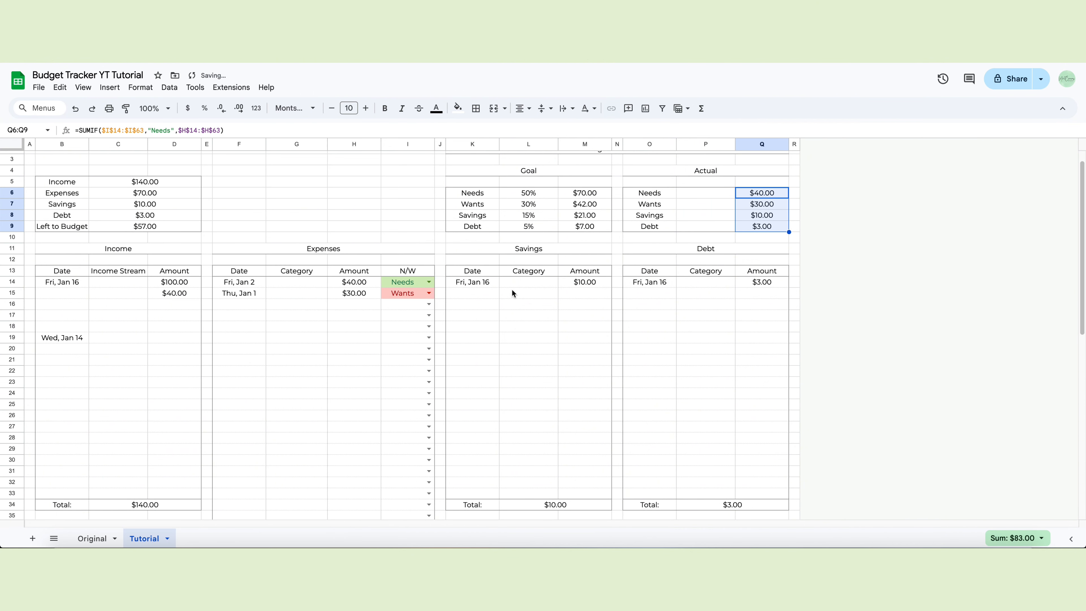
Calculate the actual Needs percentage by entering =Q6/C5 in P6.
left_click(701, 193)
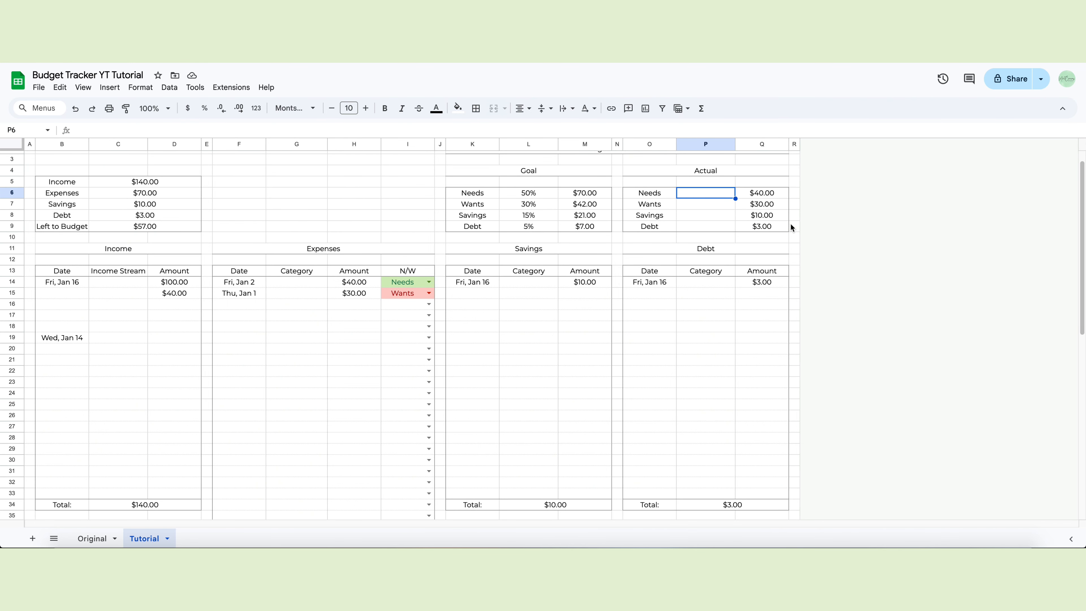
type("=")
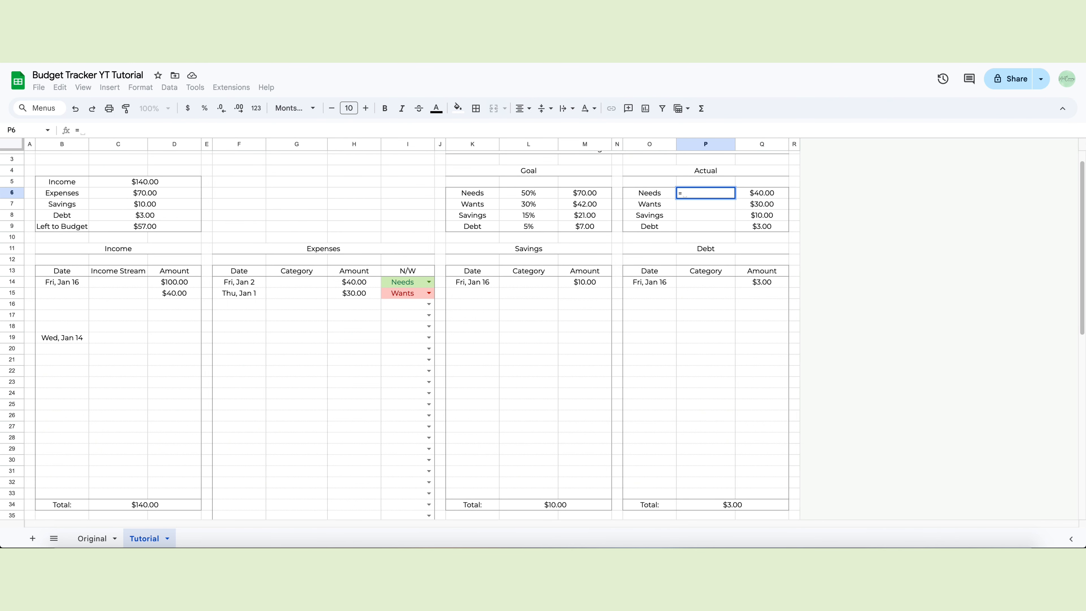
type("Q6")
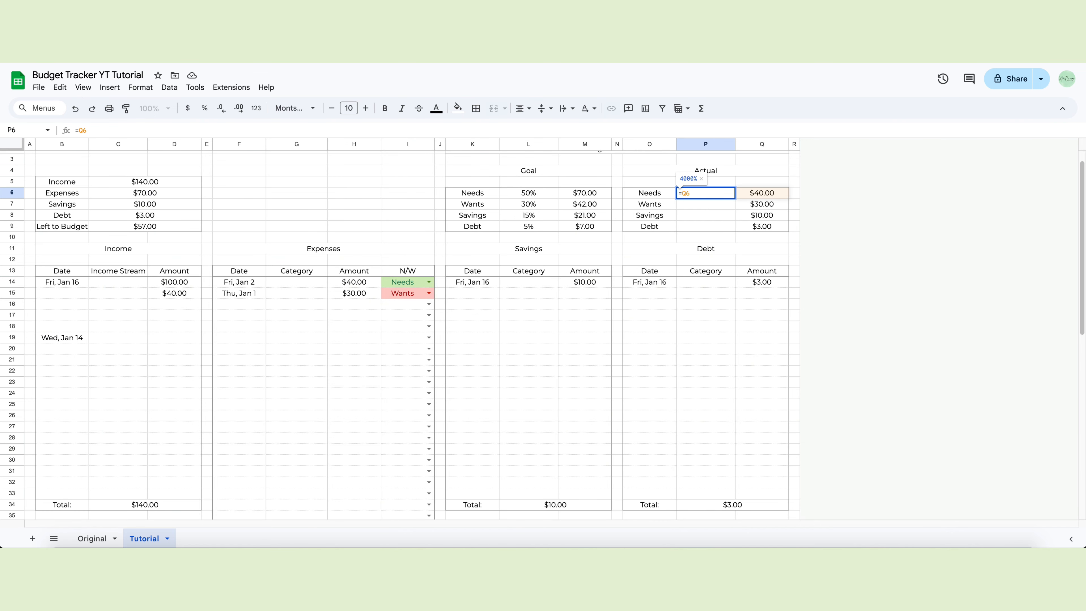
type("/C5")
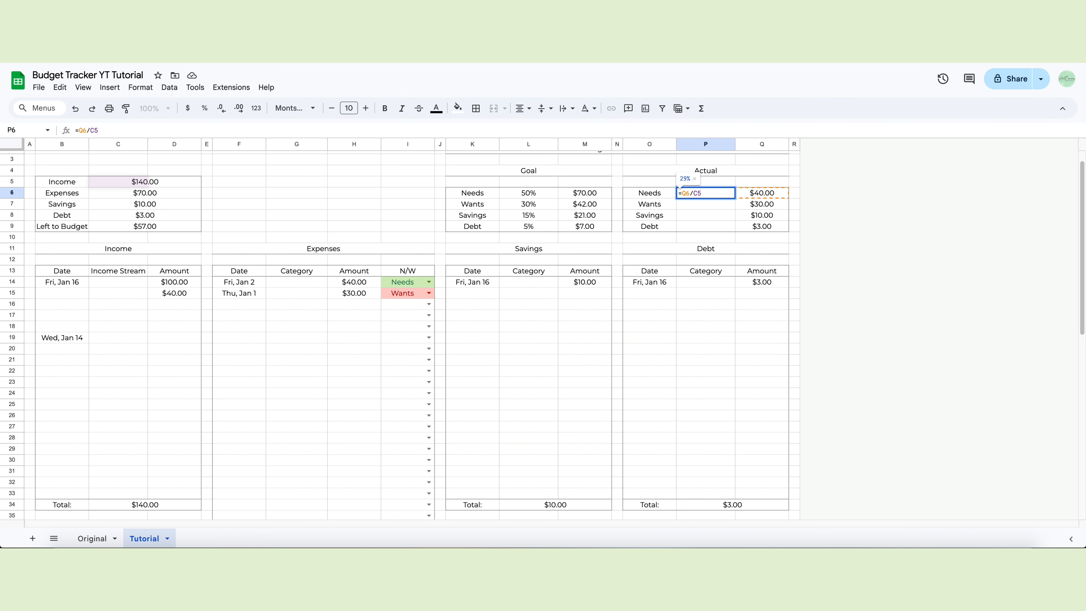
key("Return")
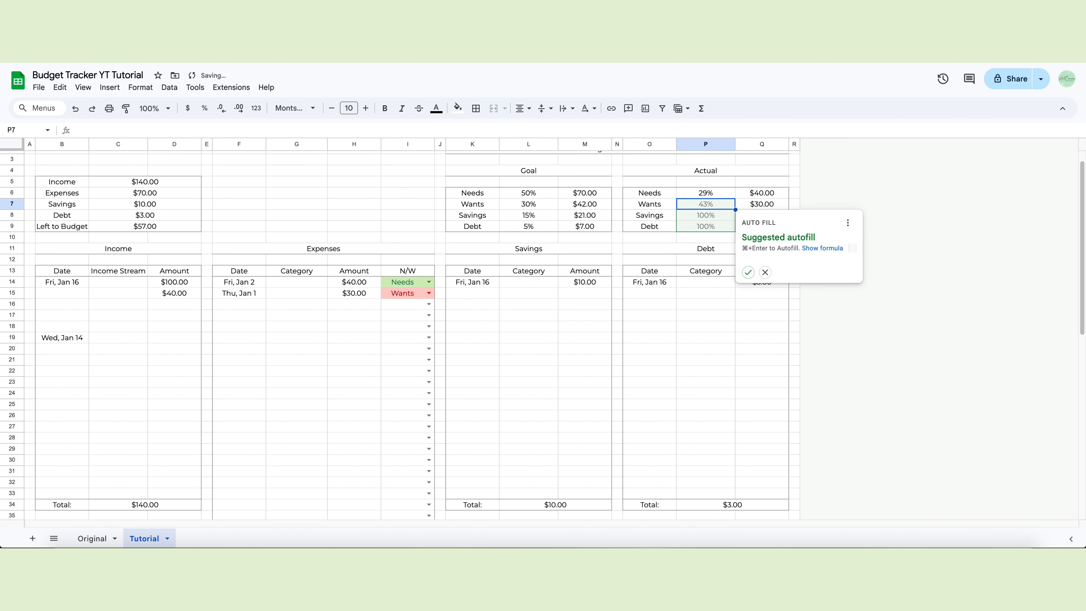
Make the income reference in the P6 formula absolute, as $C$5.
left_click(714, 193)
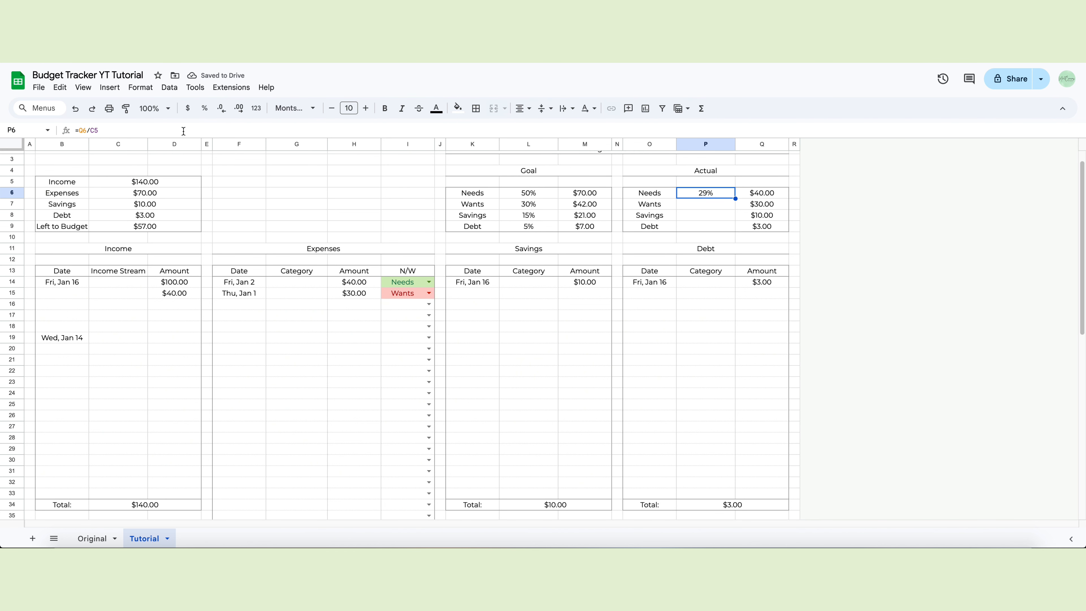
left_click(91, 130)
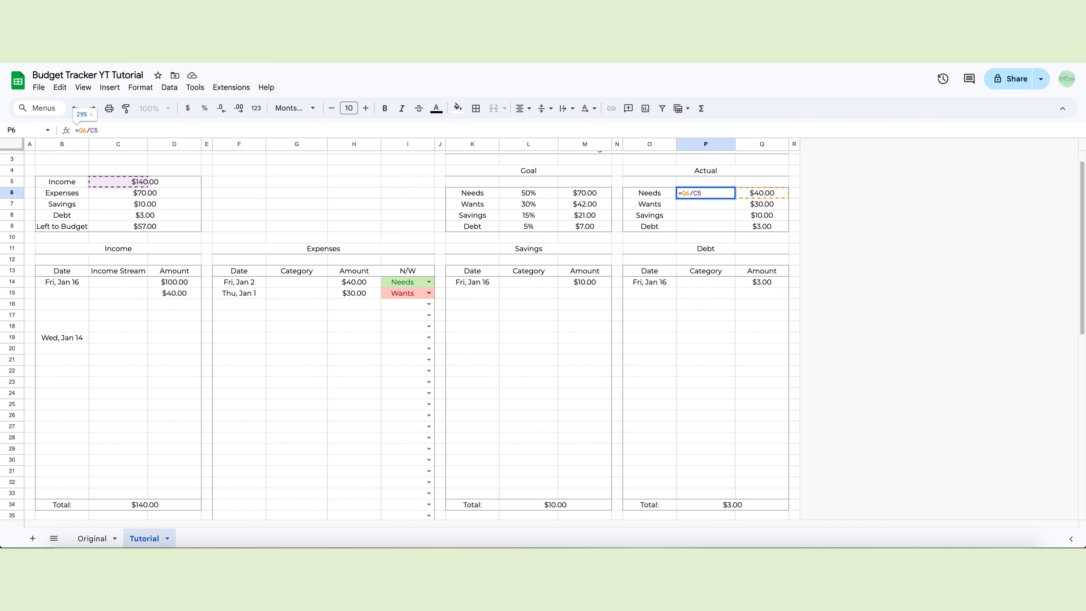
key("F4")
key("Return")
left_click(684, 192)
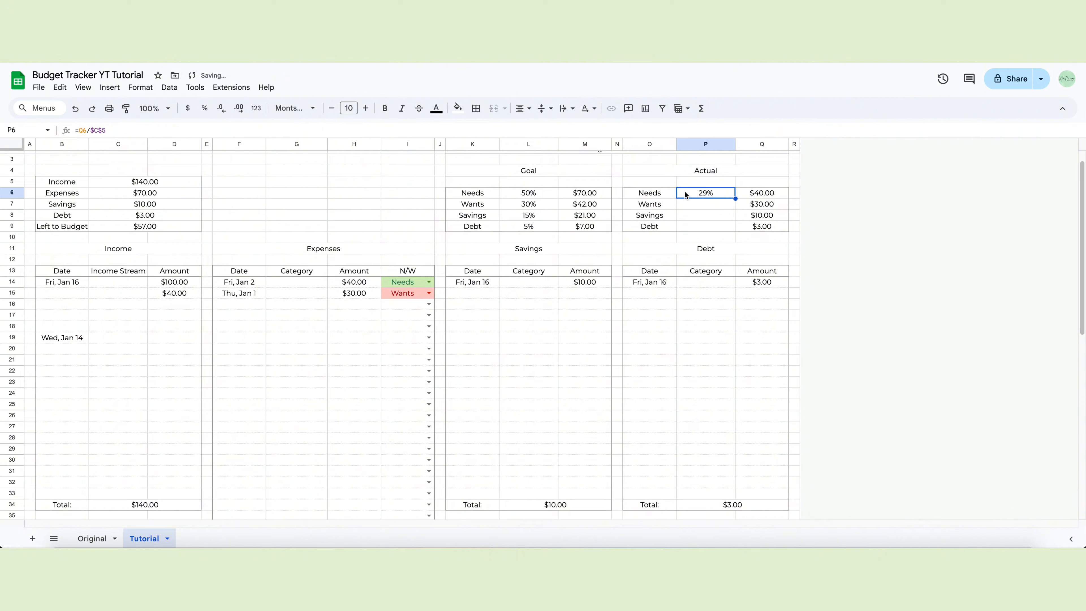
left_click(124, 180)
Wrap the P6 percentage formula in IFERROR with an empty fallback, as =IFERROR(Q6/$C$5,).
left_click(716, 192)
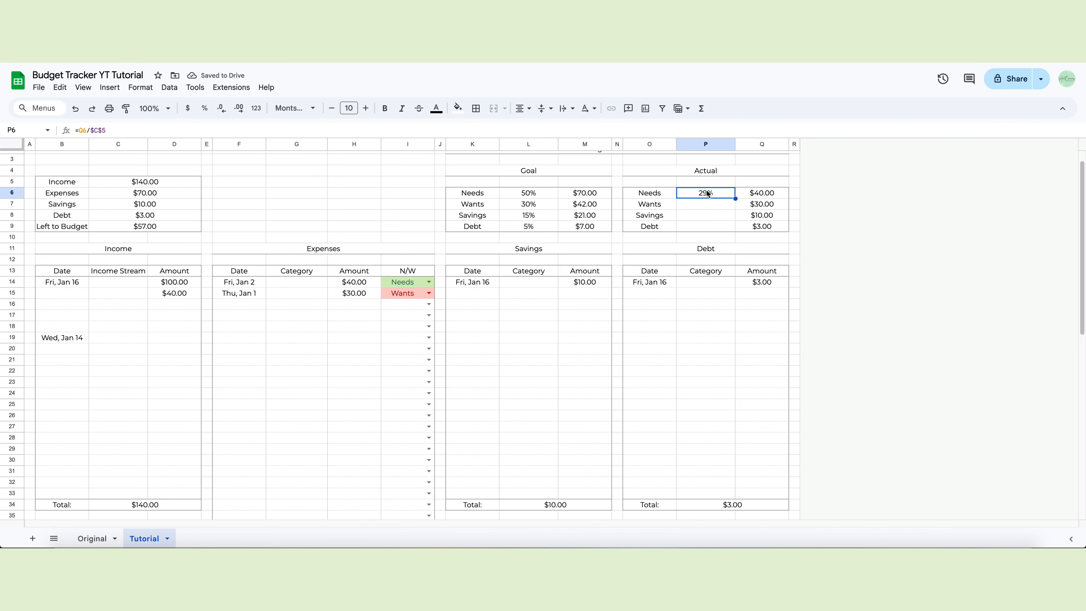
left_click(82, 129)
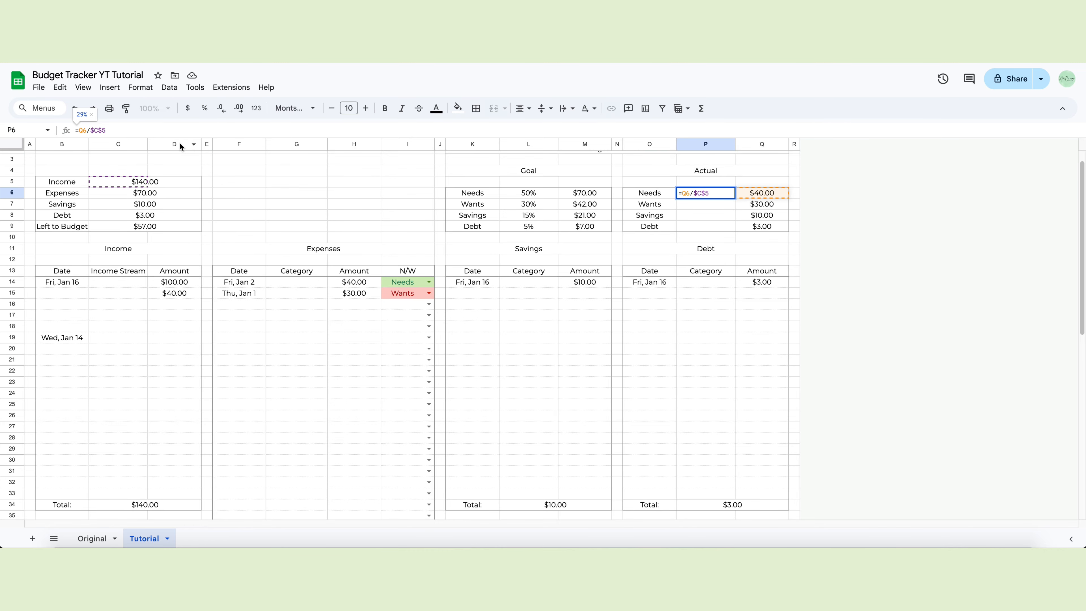
type("if ")
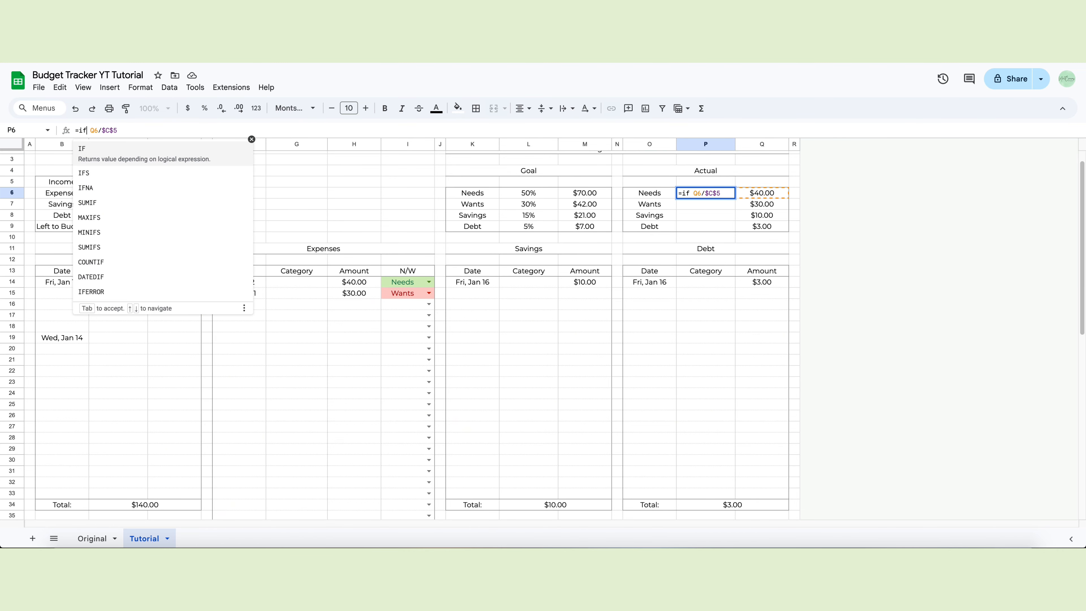
type("error")
key("Tab")
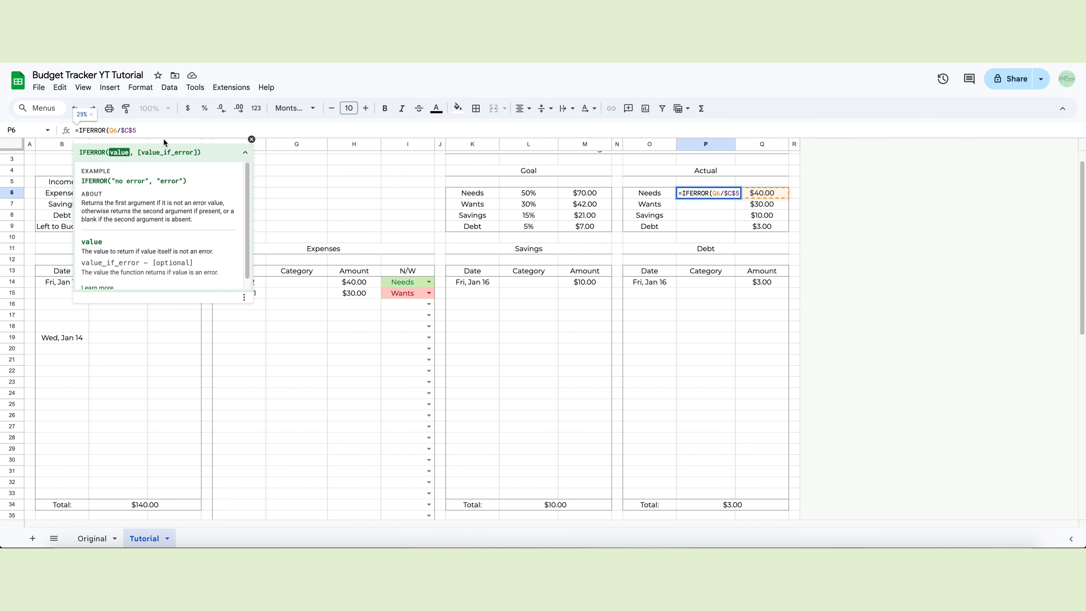
type(",)")
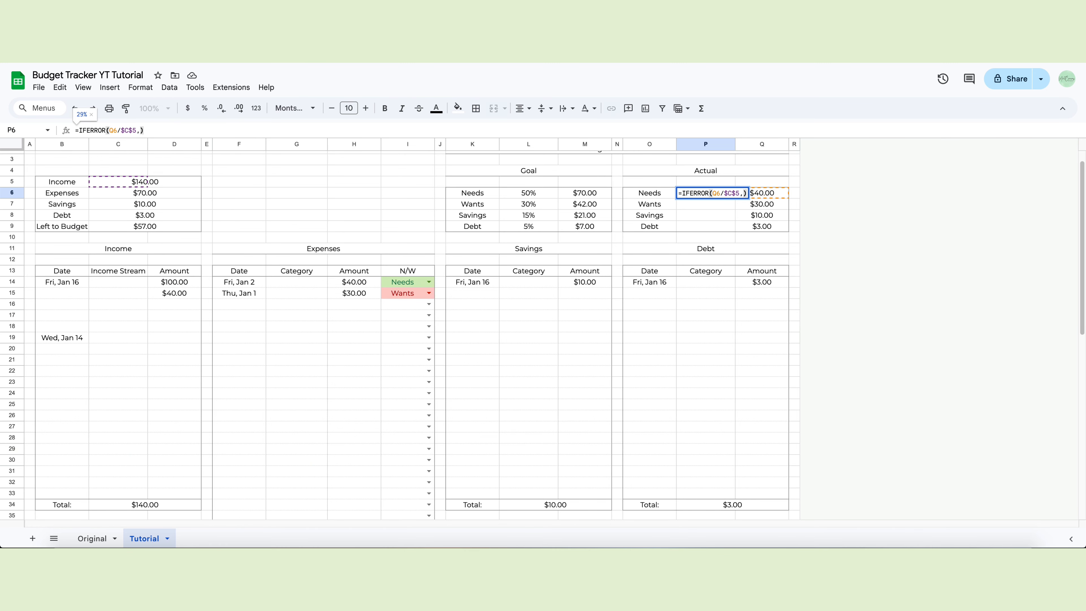
key("Return")
Copy the Needs percentage formula from P6 to the Wants, Savings and Debt cells P7:P9, pasting the formula only.
left_click(716, 196)
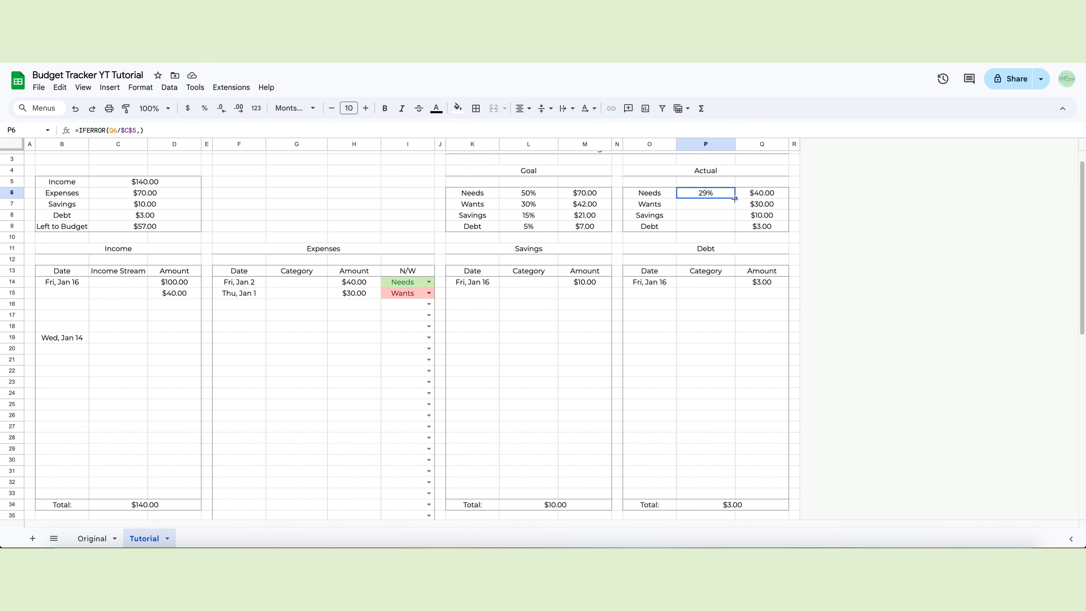
left_click_drag(734, 199, 718, 226)
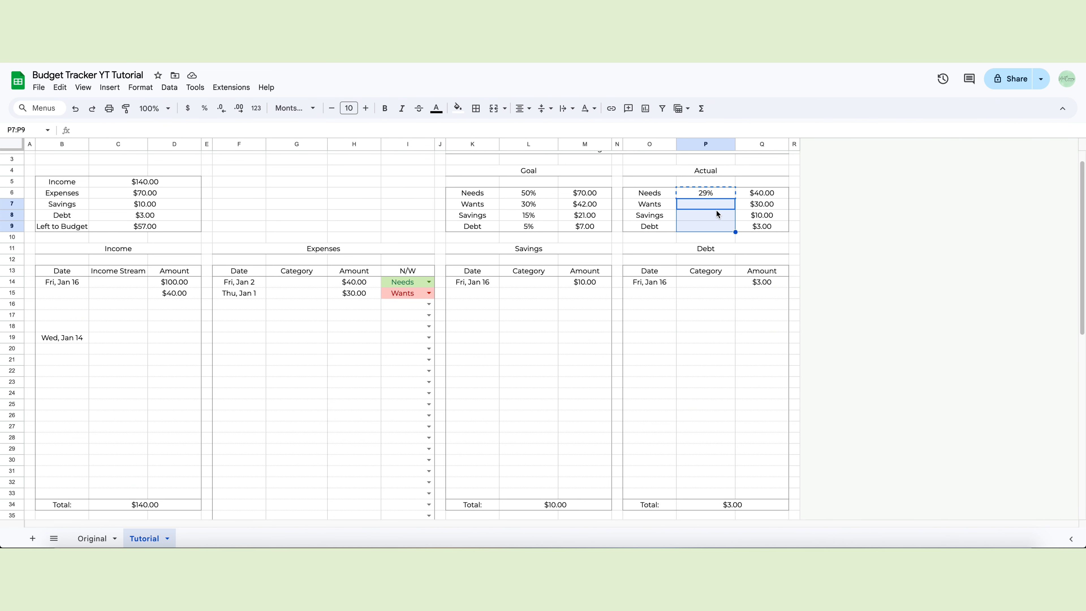
right_click(714, 205)
mouse_move(765, 235)
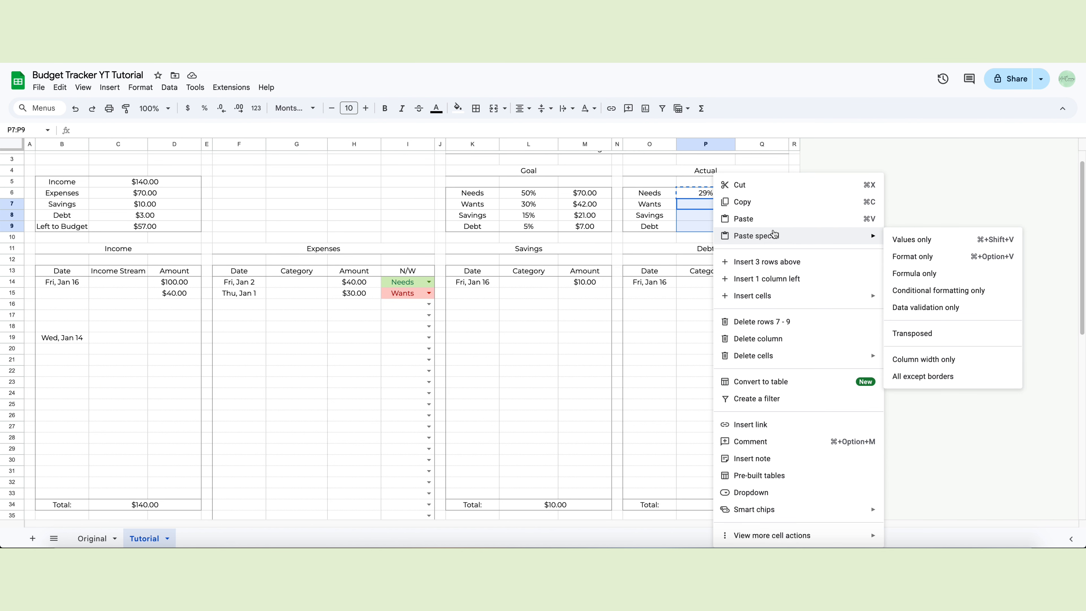
left_click(906, 270)
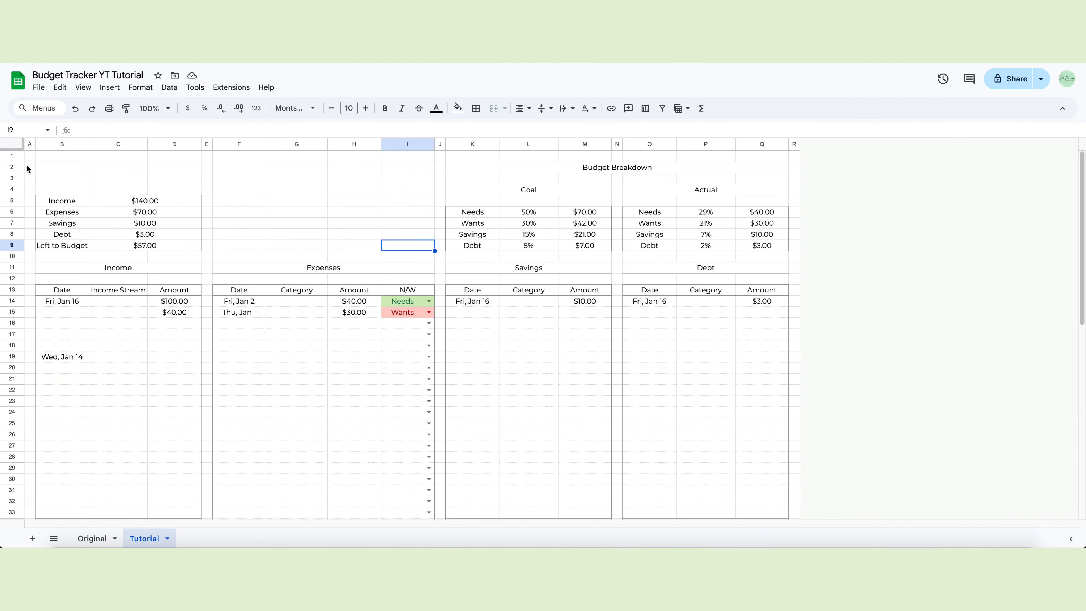
Merge B2:D3 and add a data validation rule requiring a valid date, with help text shown and invalid input rejected.
left_click_drag(39, 168, 192, 177)
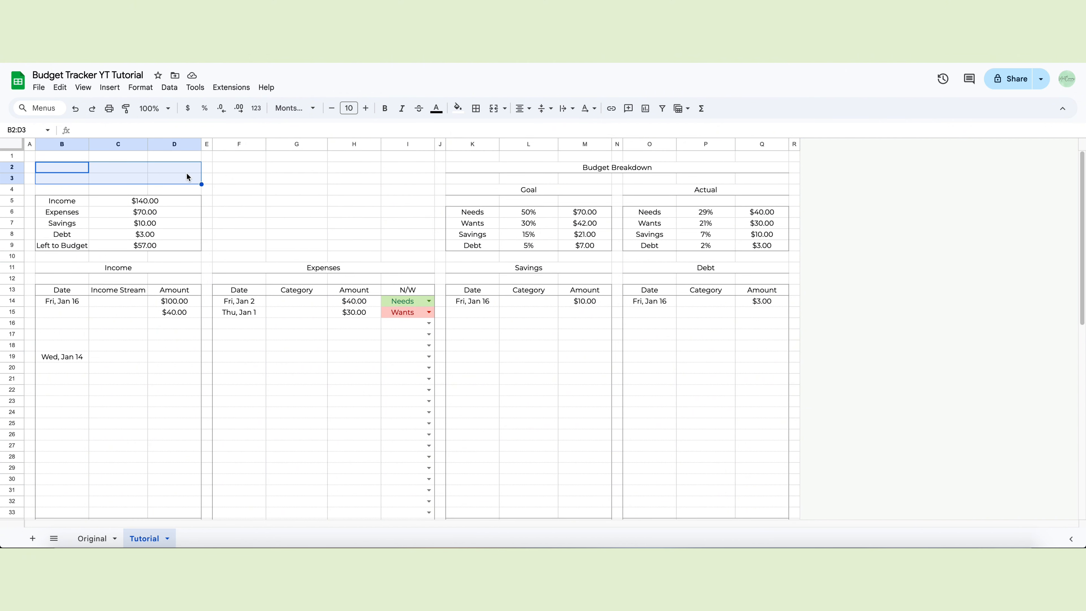
left_click(490, 112)
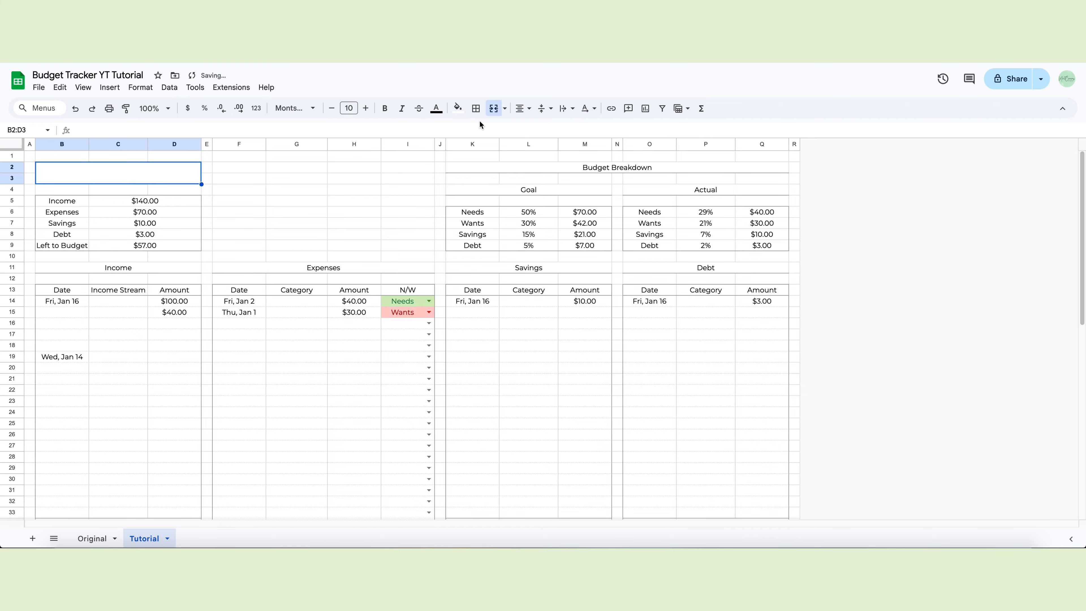
left_click(169, 87)
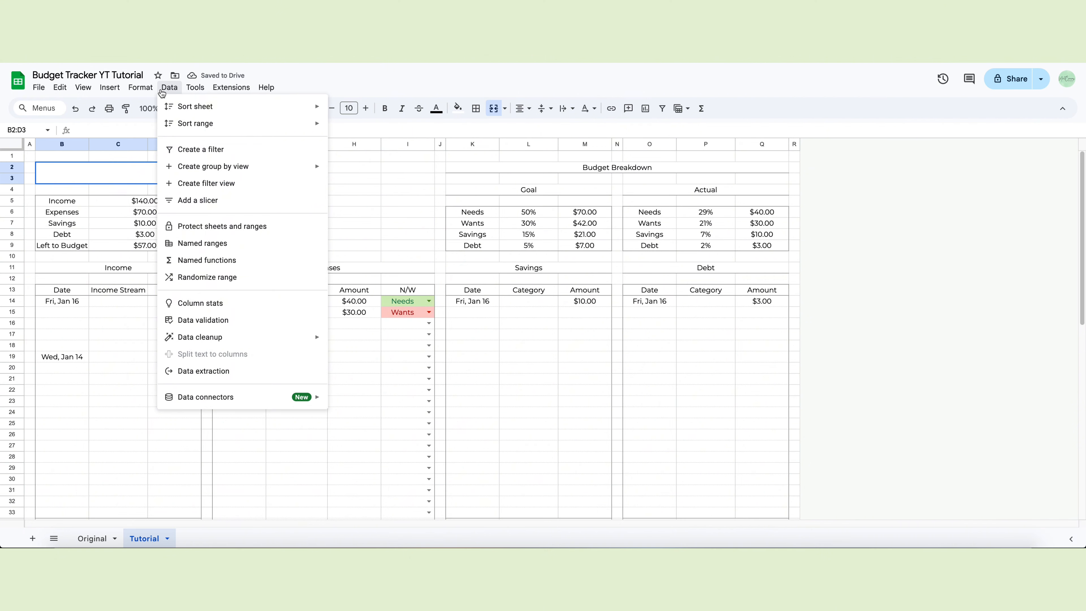
left_click(201, 320)
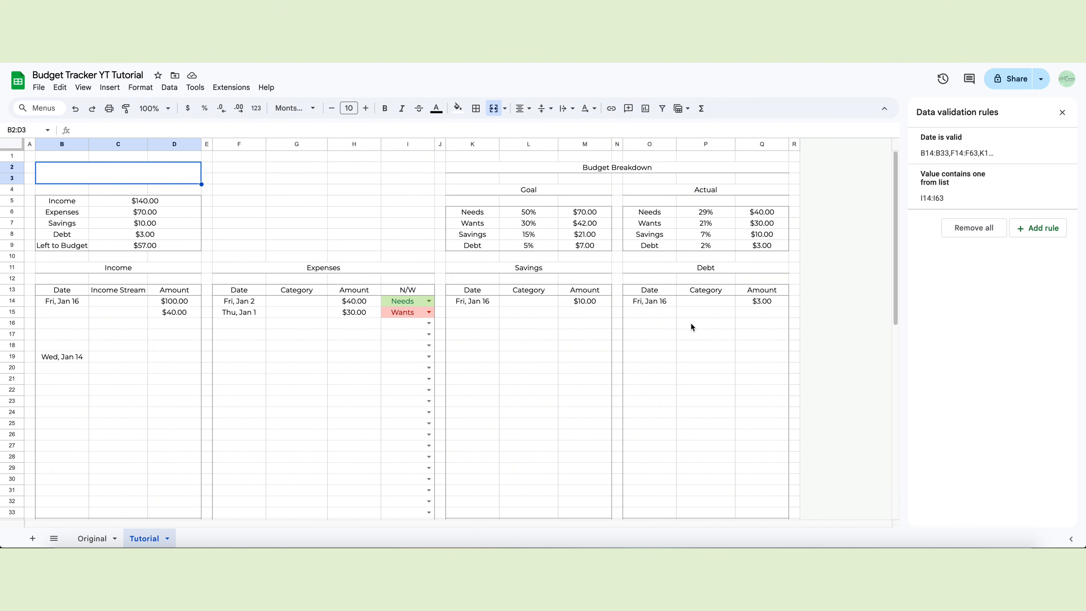
left_click(1044, 235)
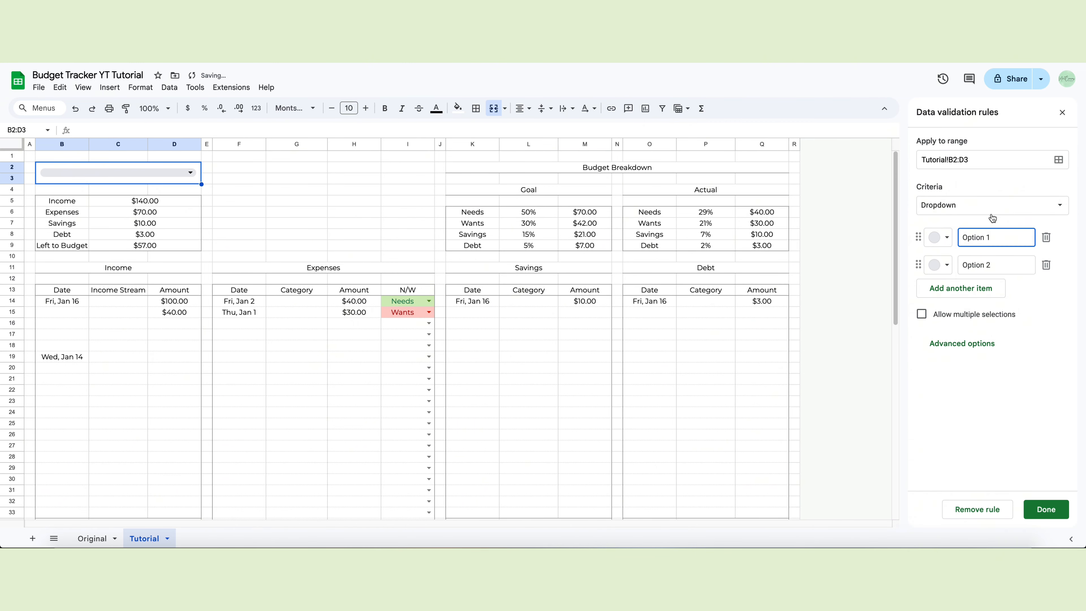
left_click(992, 205)
left_click(965, 348)
left_click(921, 262)
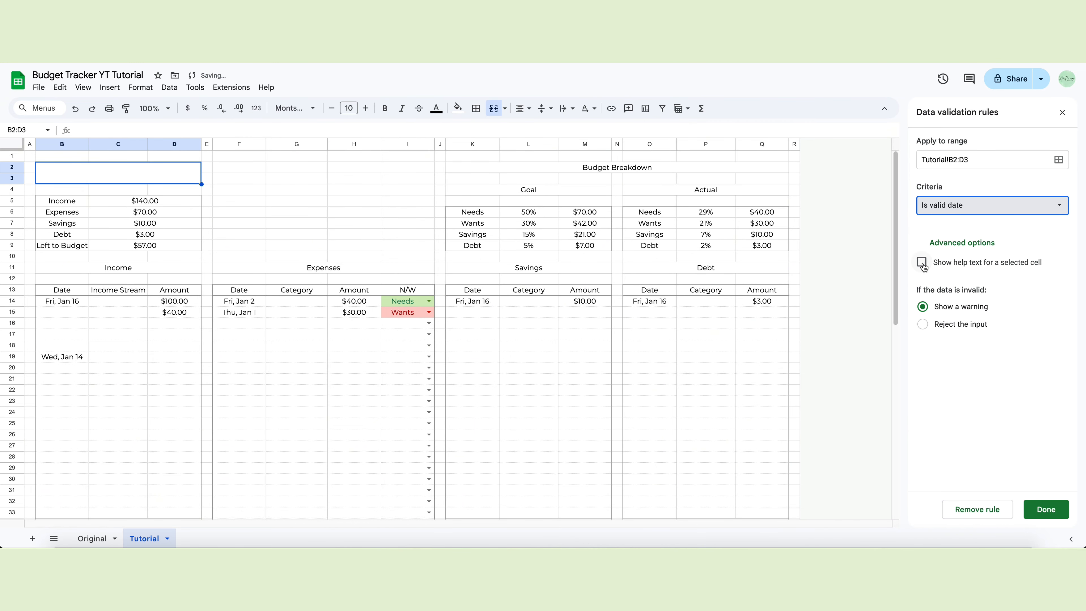
left_click(925, 352)
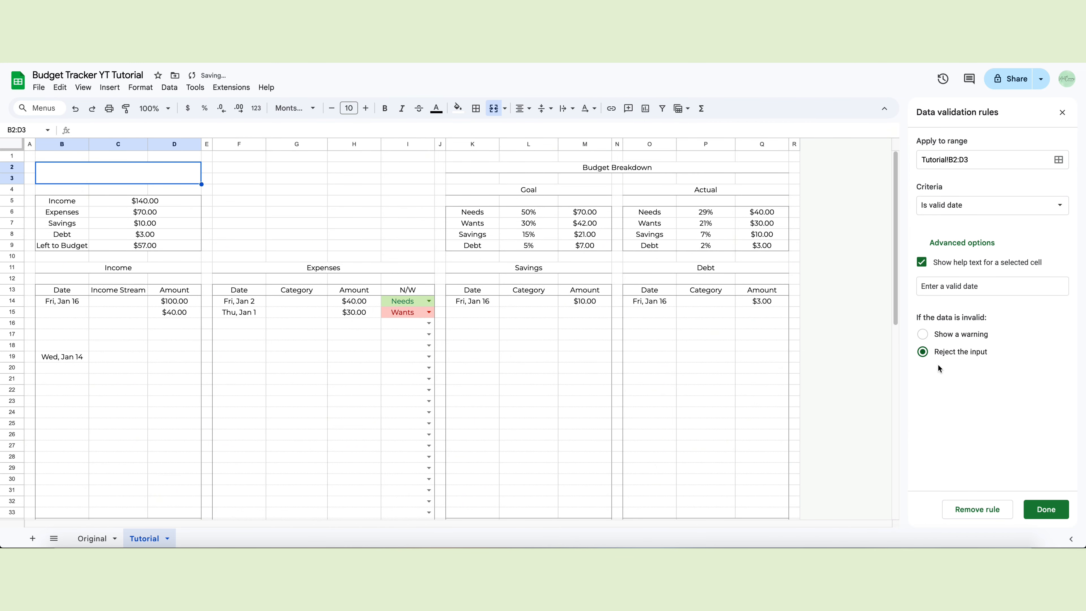
left_click(1052, 519)
Pick January 14, 2026 in the merged cell B2:D3 and apply a custom date format showing full month and year.
double_click(96, 169)
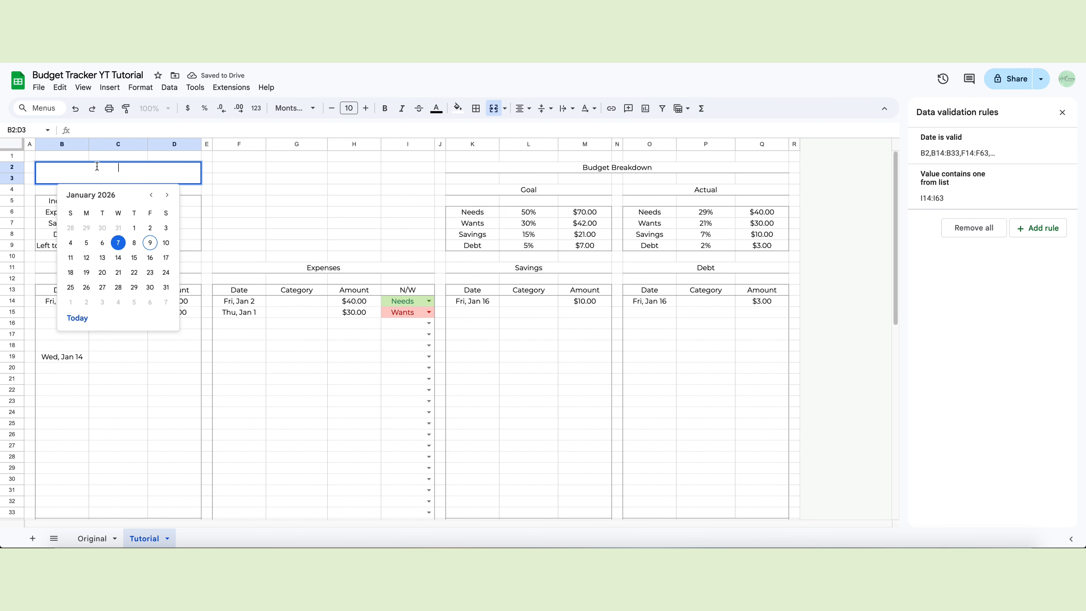
left_click(118, 257)
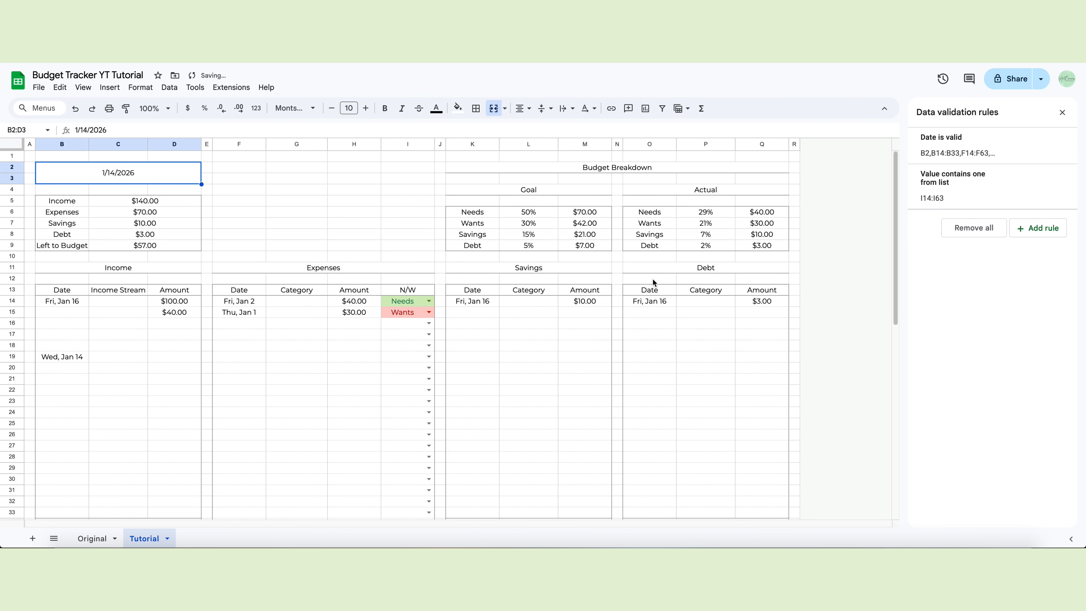
left_click(152, 90)
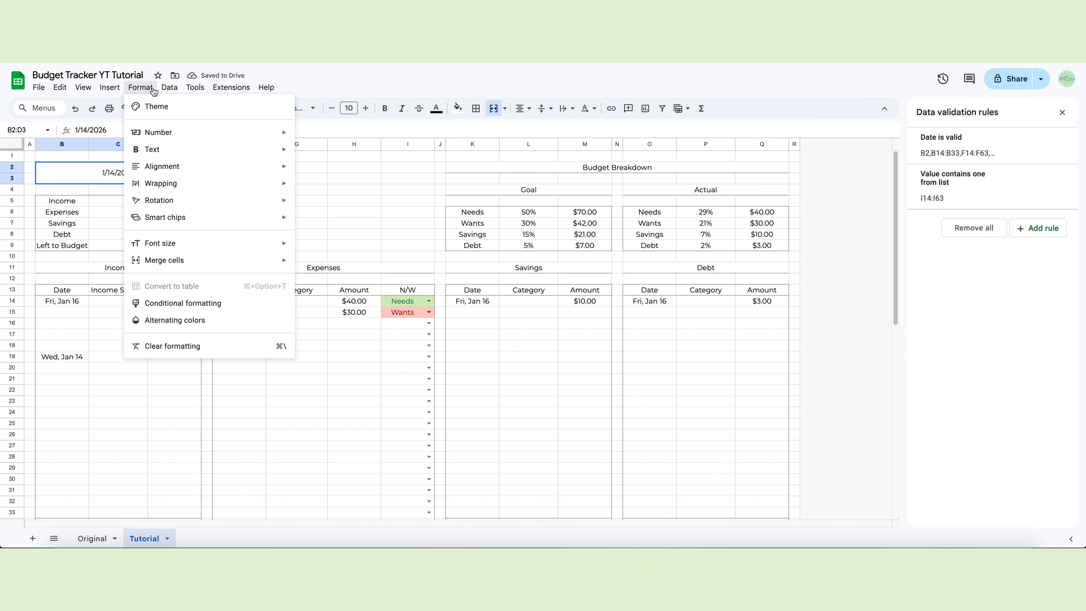
mouse_move(158, 132)
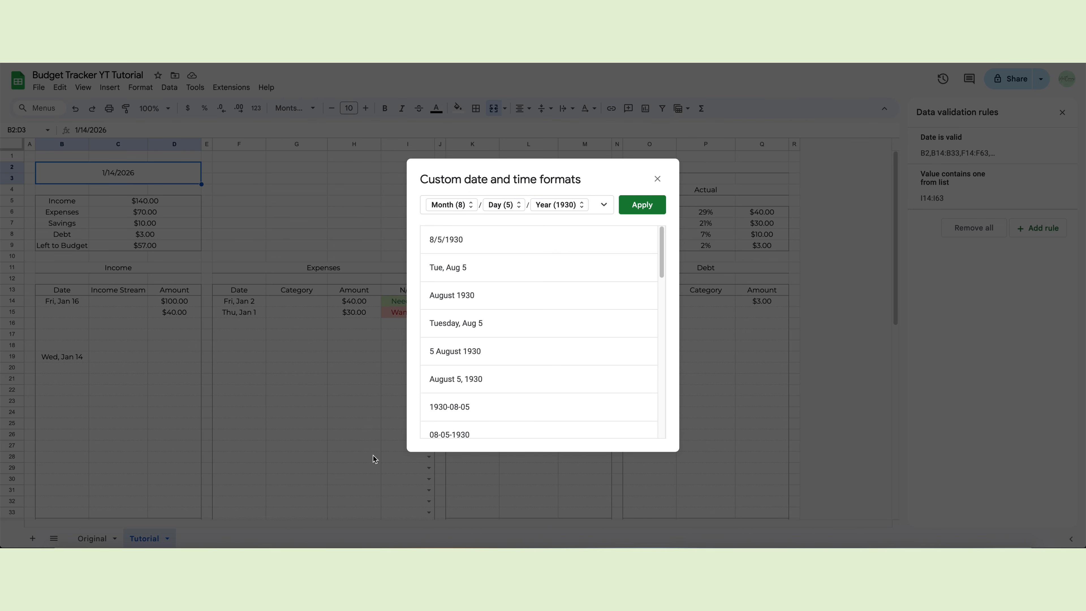
left_click(497, 305)
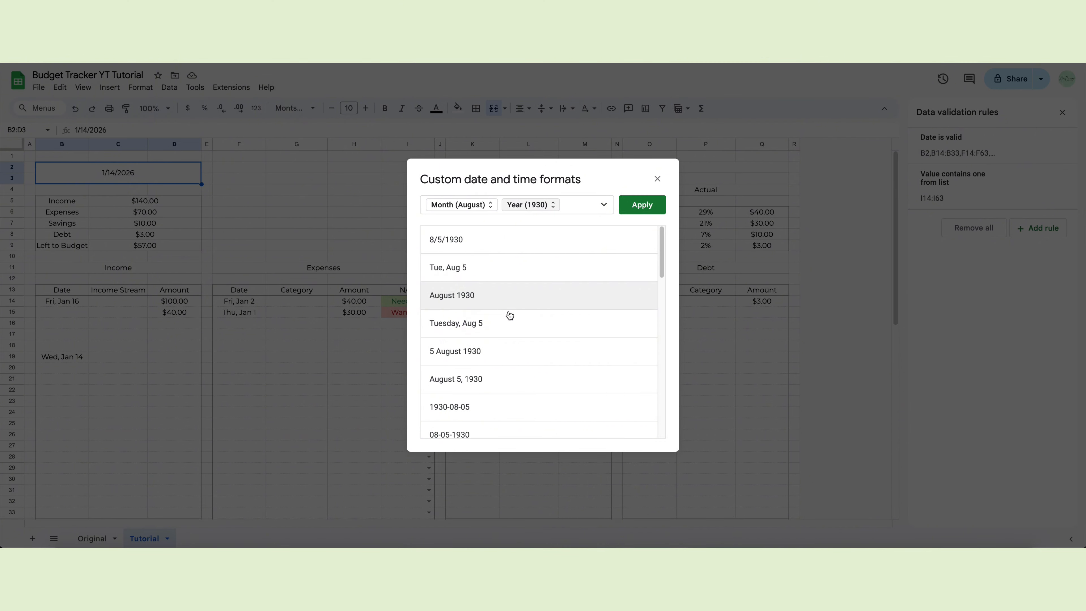
left_click(637, 211)
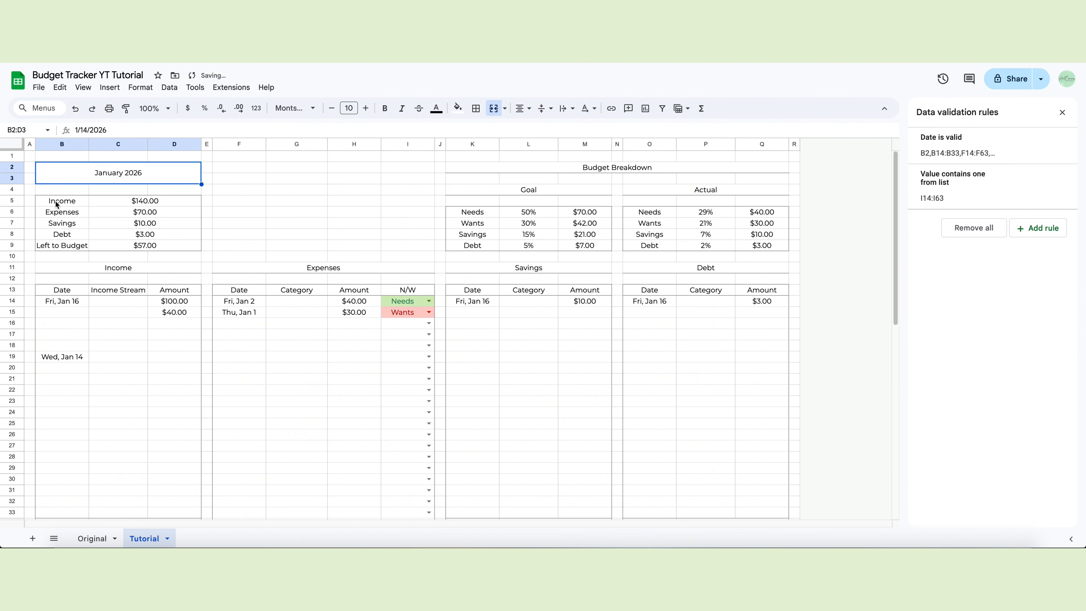
Insert a chart from the summary range B5:D8 and change its type to a bar chart.
left_click_drag(57, 204, 132, 235)
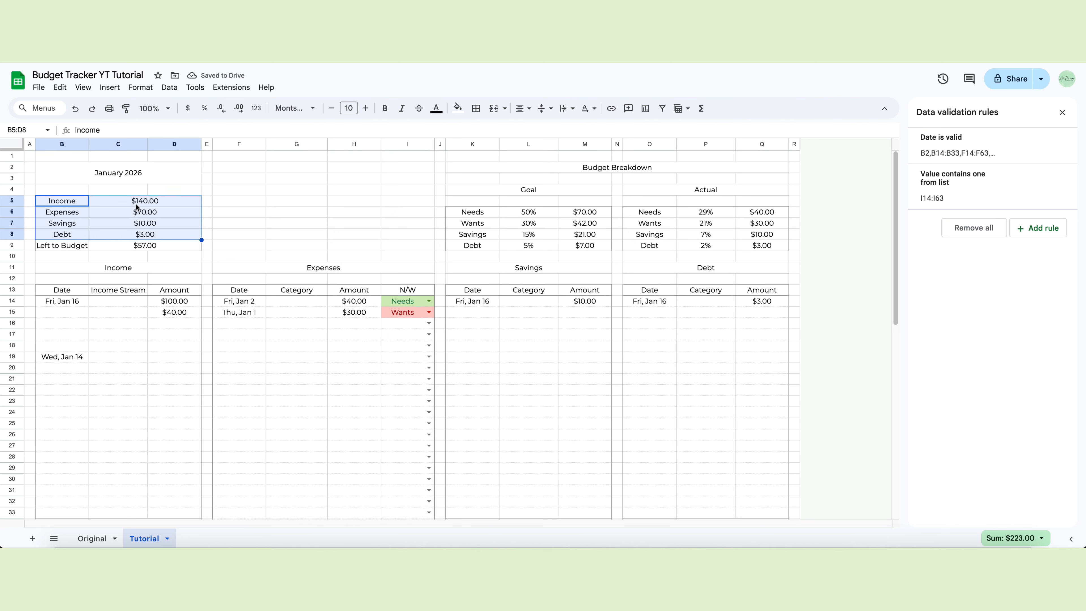
left_click(109, 87)
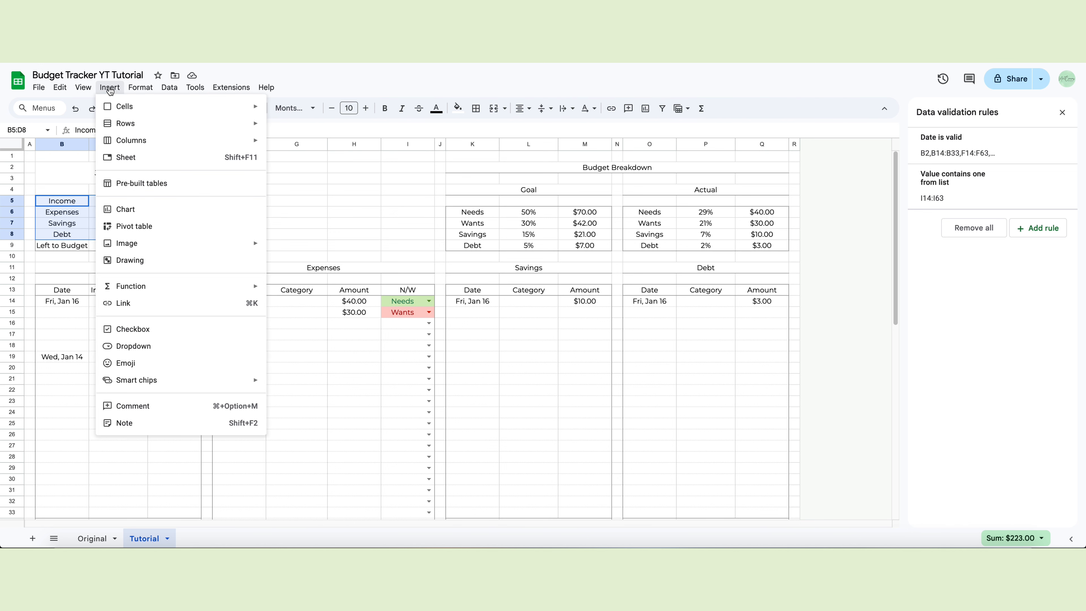
left_click(134, 213)
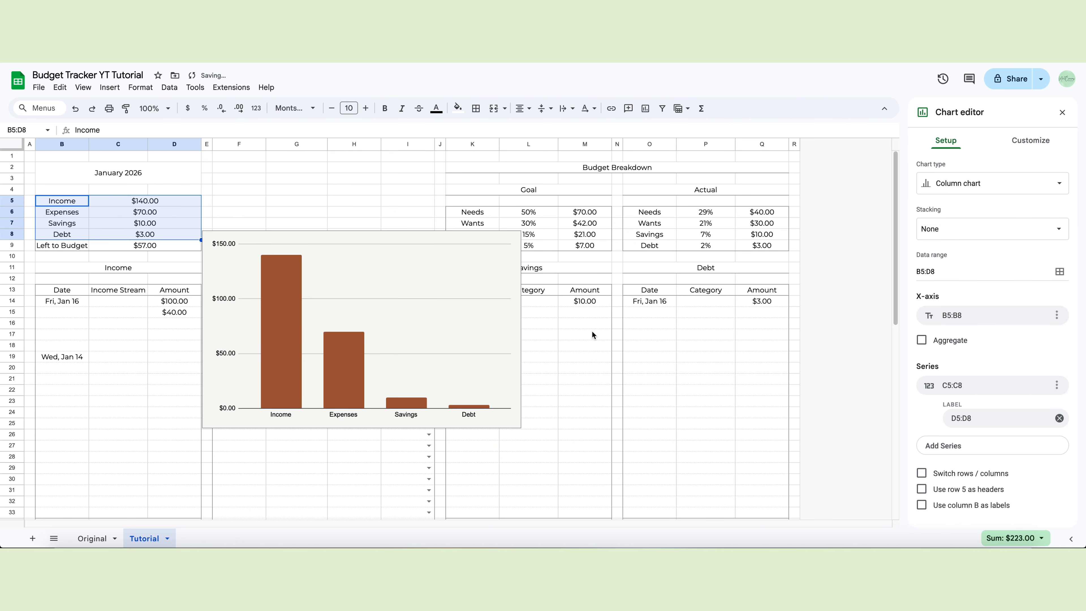
left_click(991, 183)
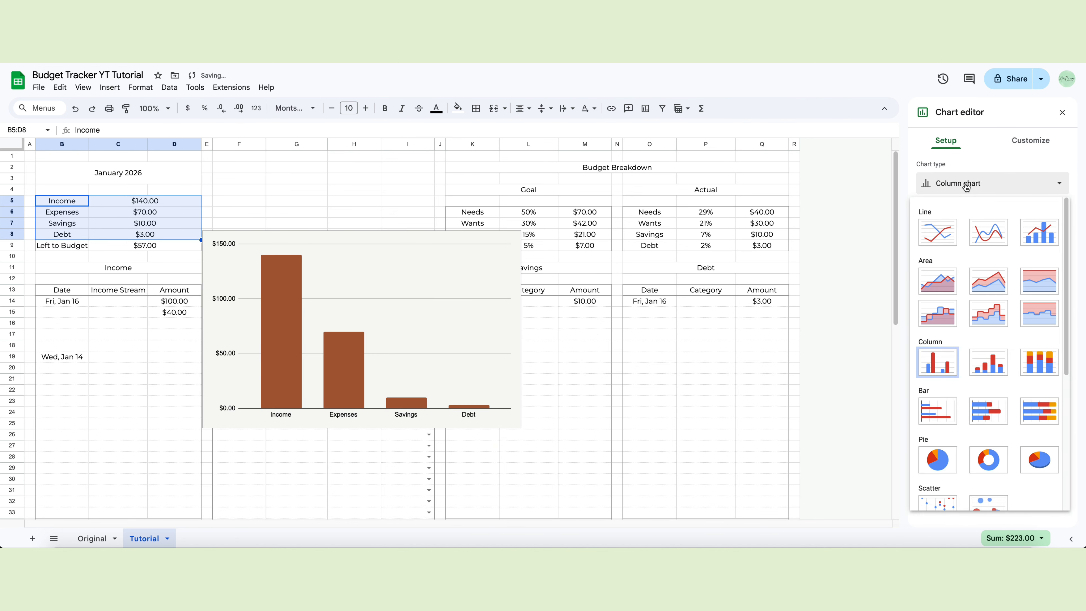
left_click(945, 412)
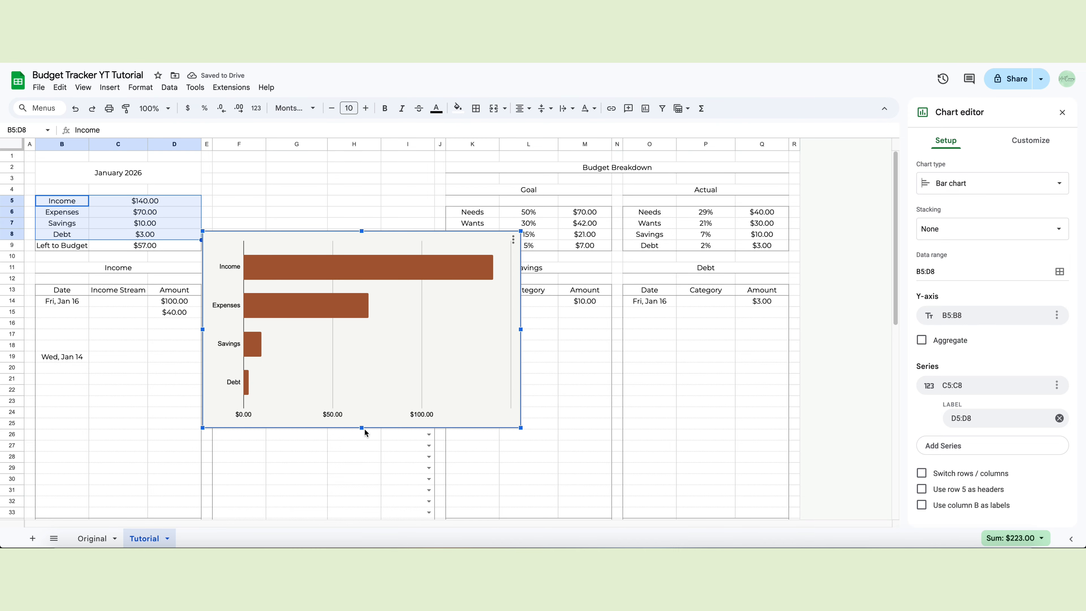
Resize and position the bar chart to fit the empty space above the Expenses table, between the summary and the Budget Breakdown.
left_click_drag(362, 428, 363, 353)
left_click_drag(363, 300, 364, 228)
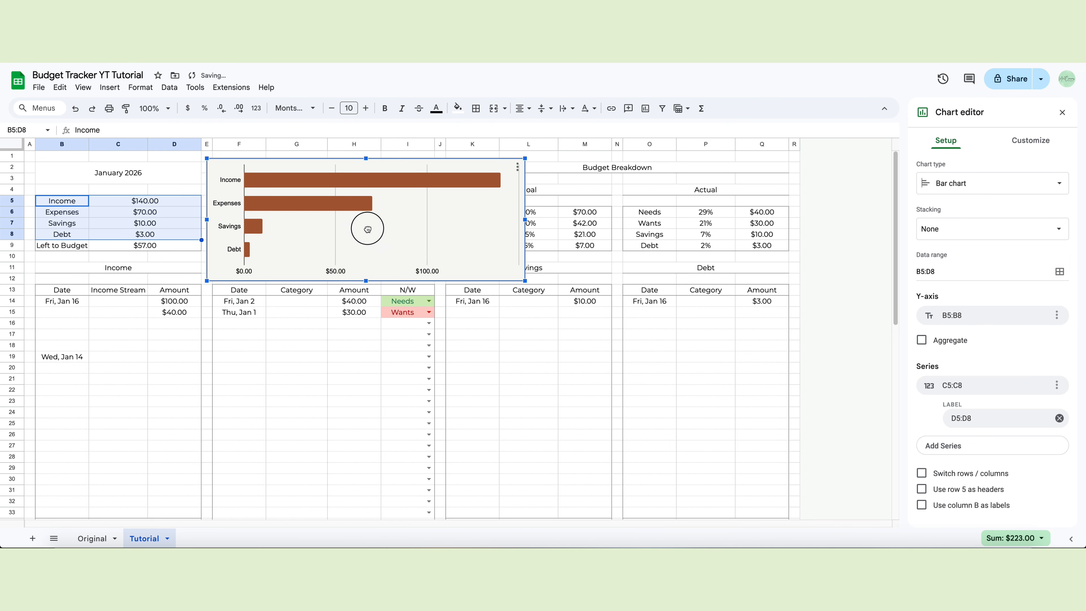
left_click_drag(366, 281, 366, 251)
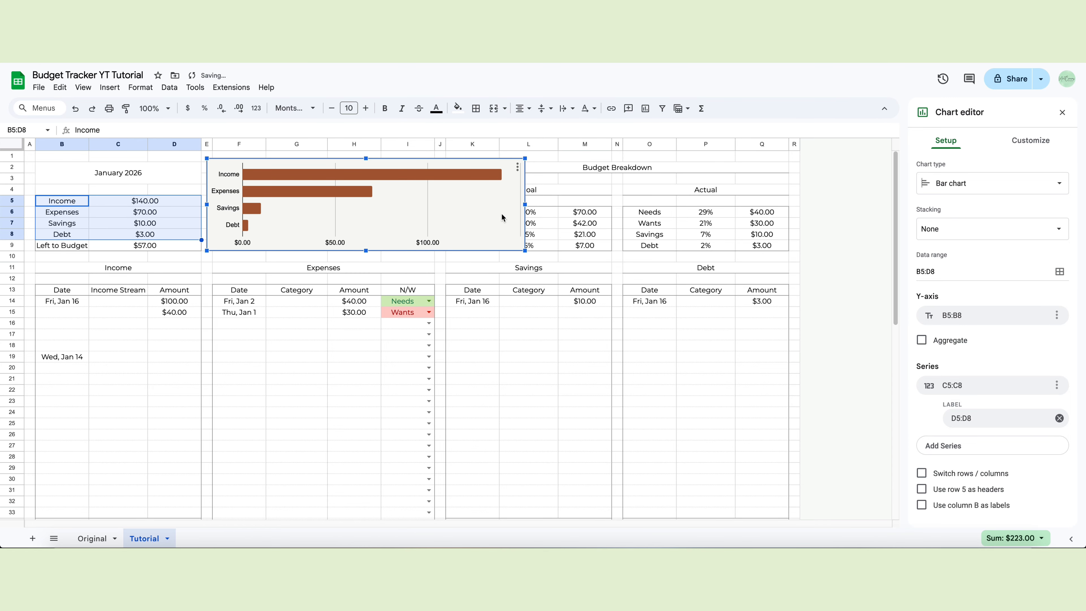
left_click_drag(525, 205, 435, 214)
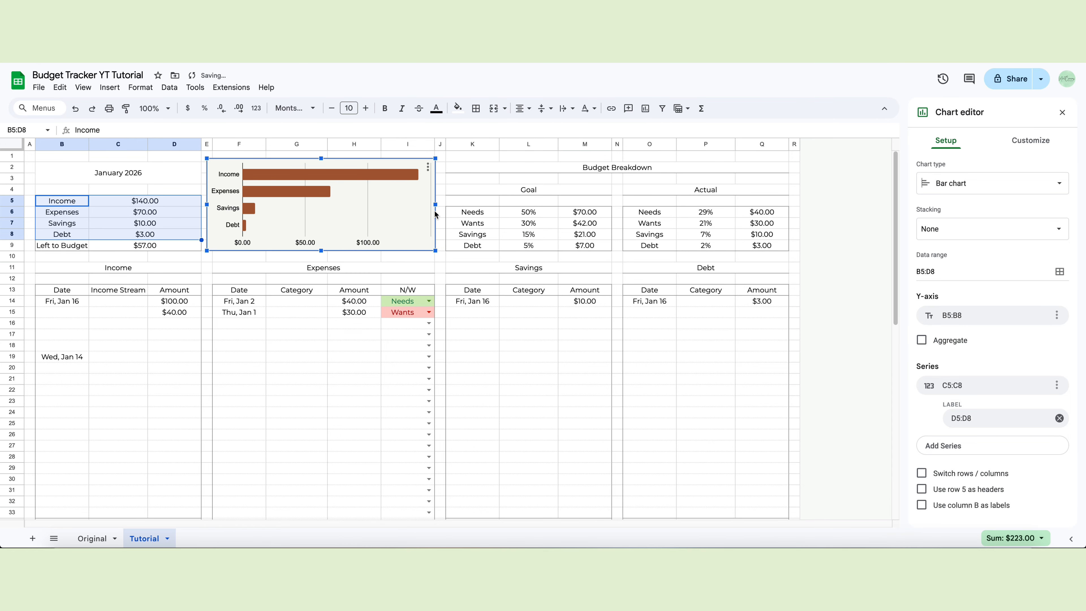
left_click_drag(319, 155, 319, 161)
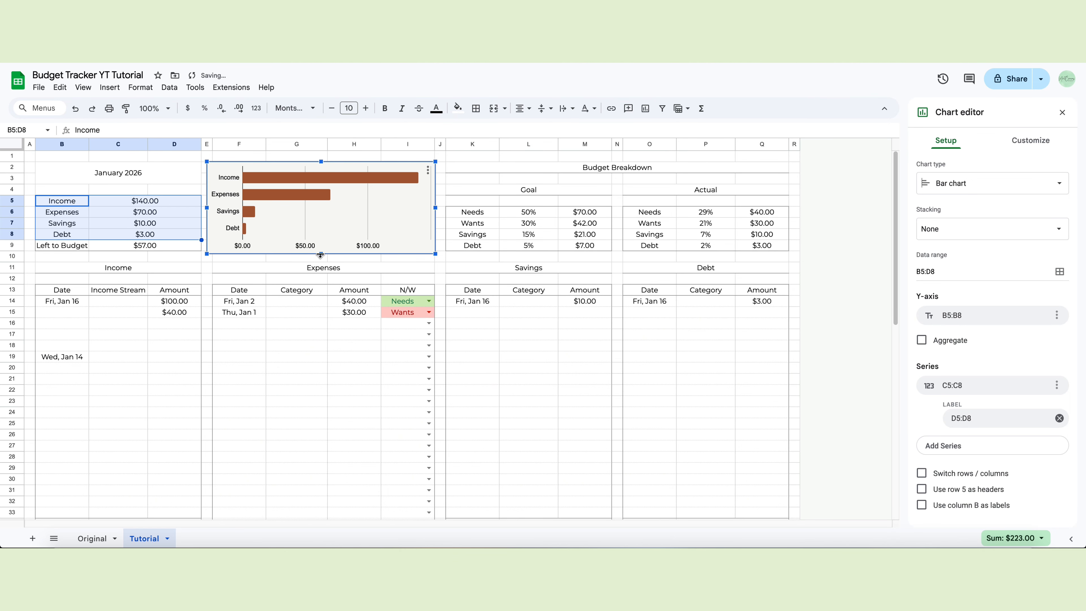
left_click_drag(321, 253, 322, 260)
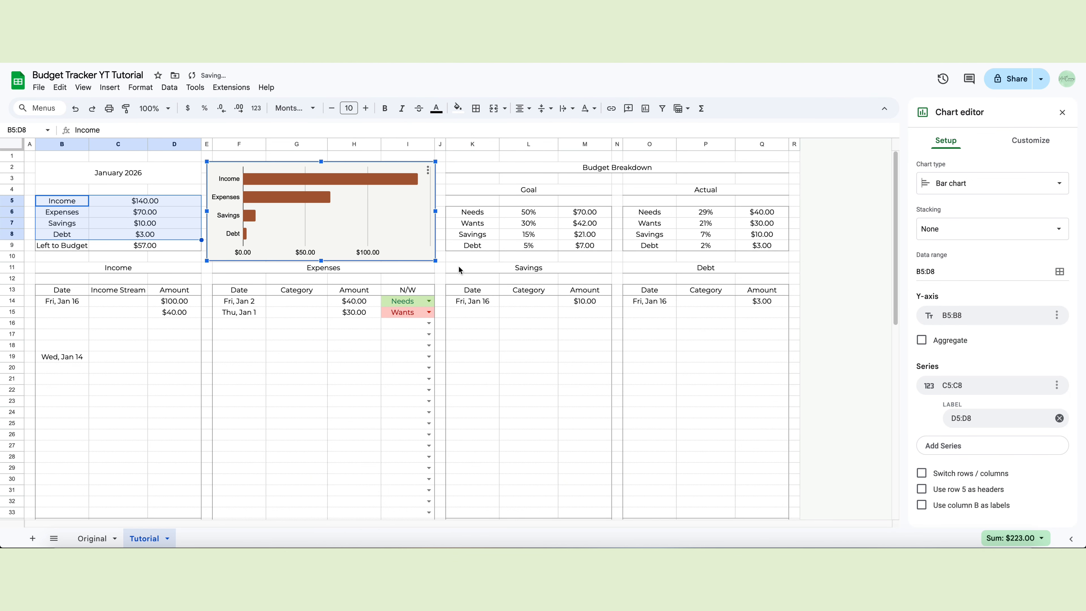
left_click(469, 270)
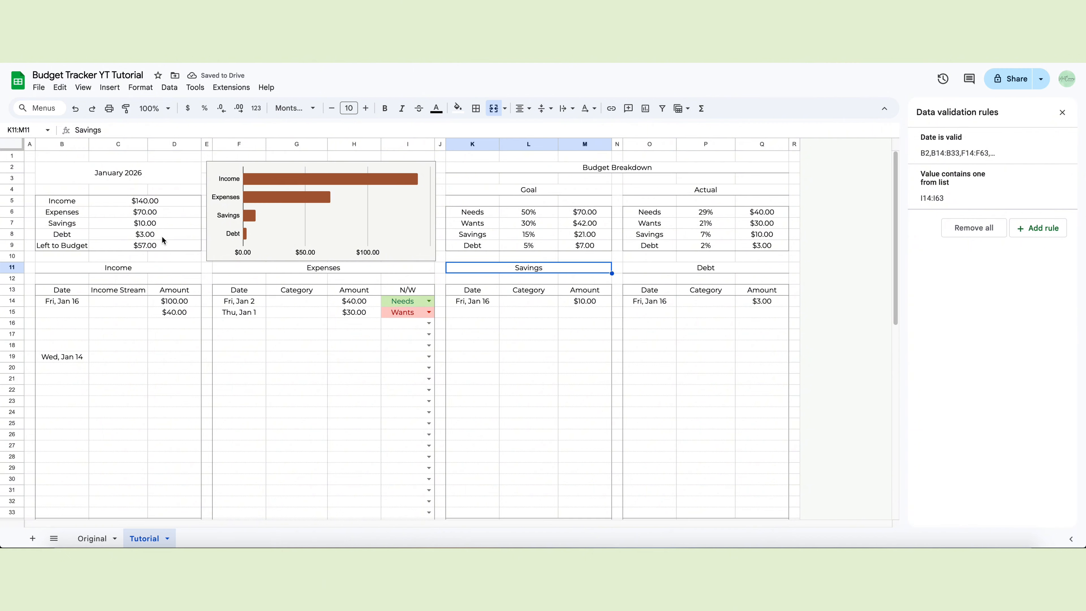
Replace the first debt amount in Q14 with 60 and check the Left to Budget value.
left_click(163, 244)
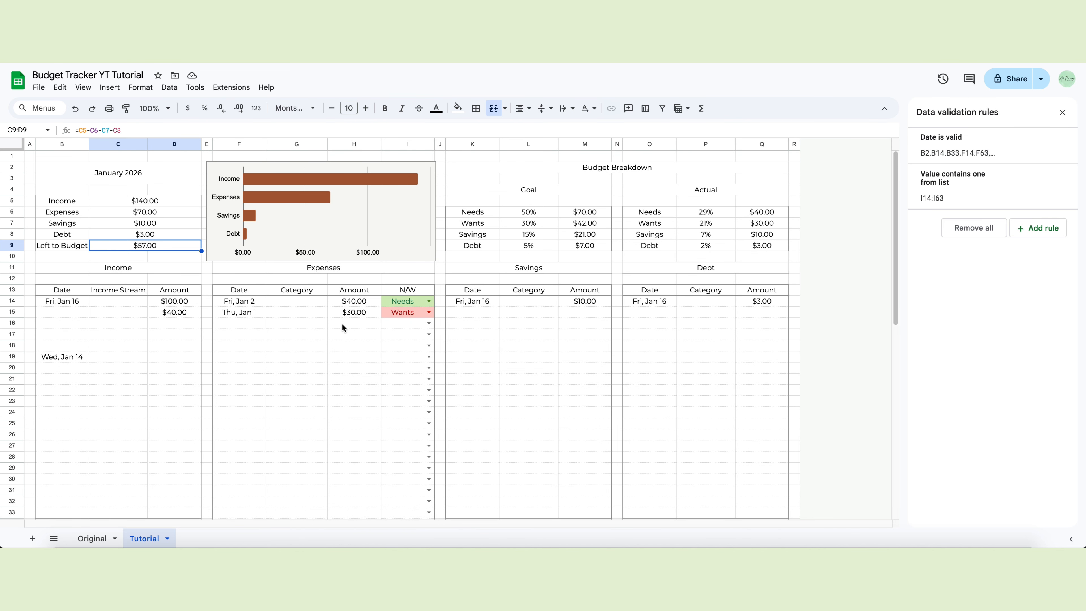
left_click(763, 304)
key("Delete")
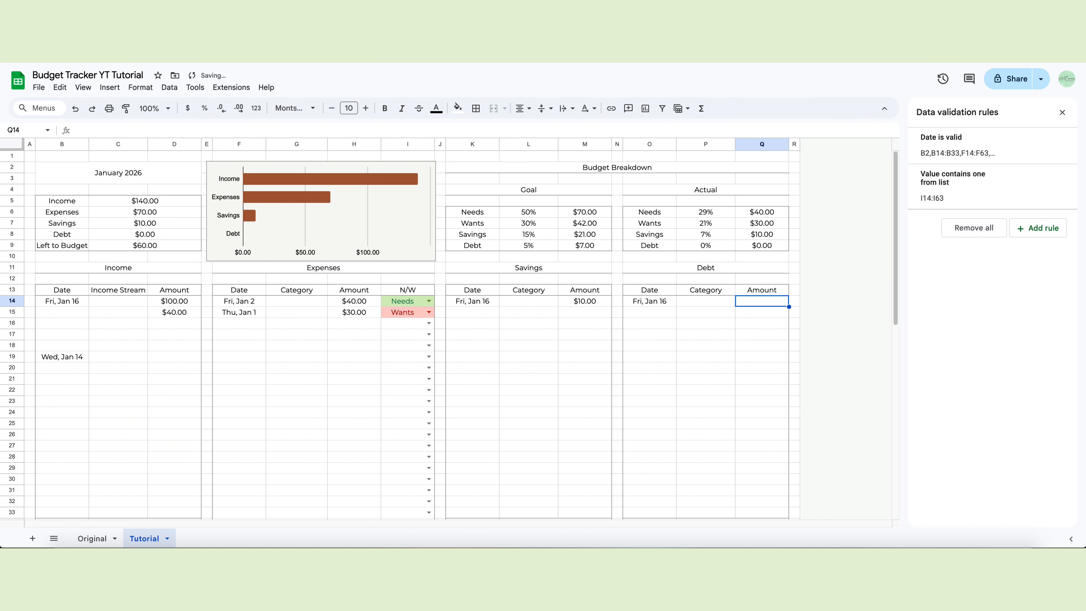
type("60")
key("Return")
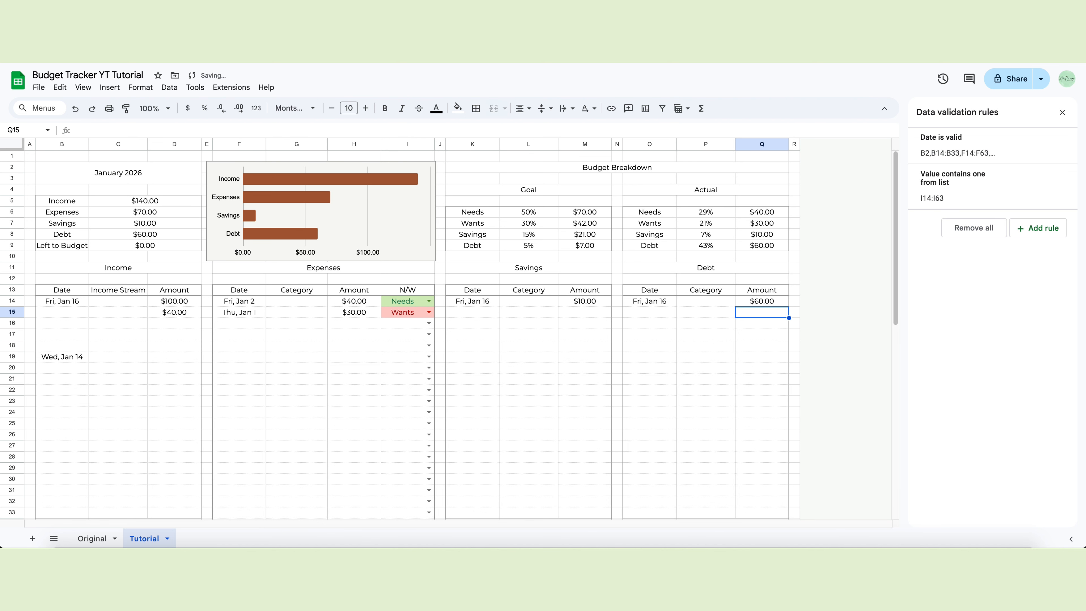
left_click(169, 245)
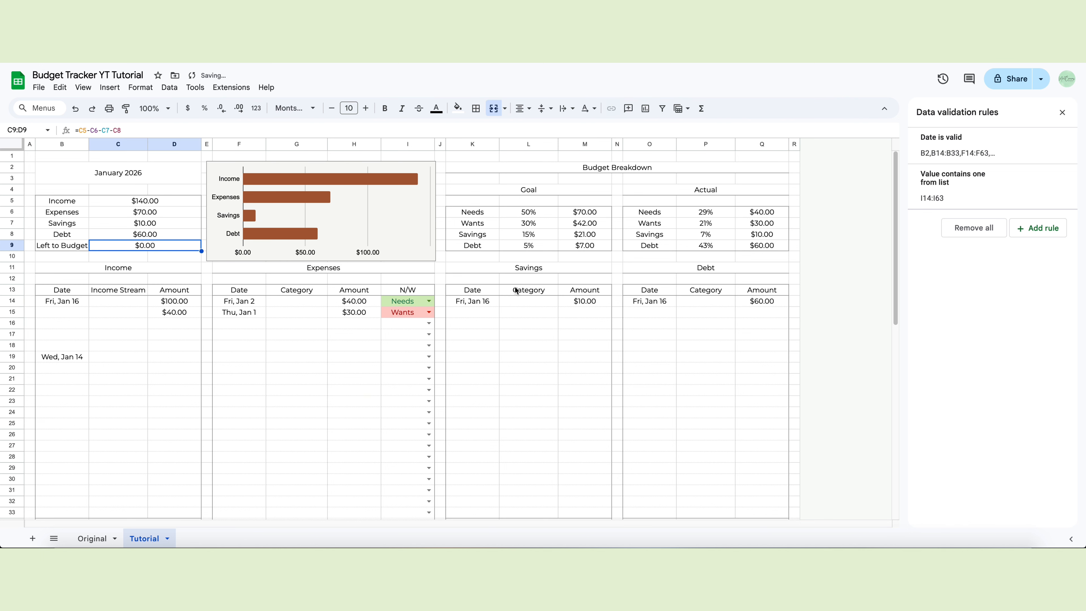
Inspect the Savings and Debt summary cells, and change the debt amount in Q14 to 100.
left_click(91, 227)
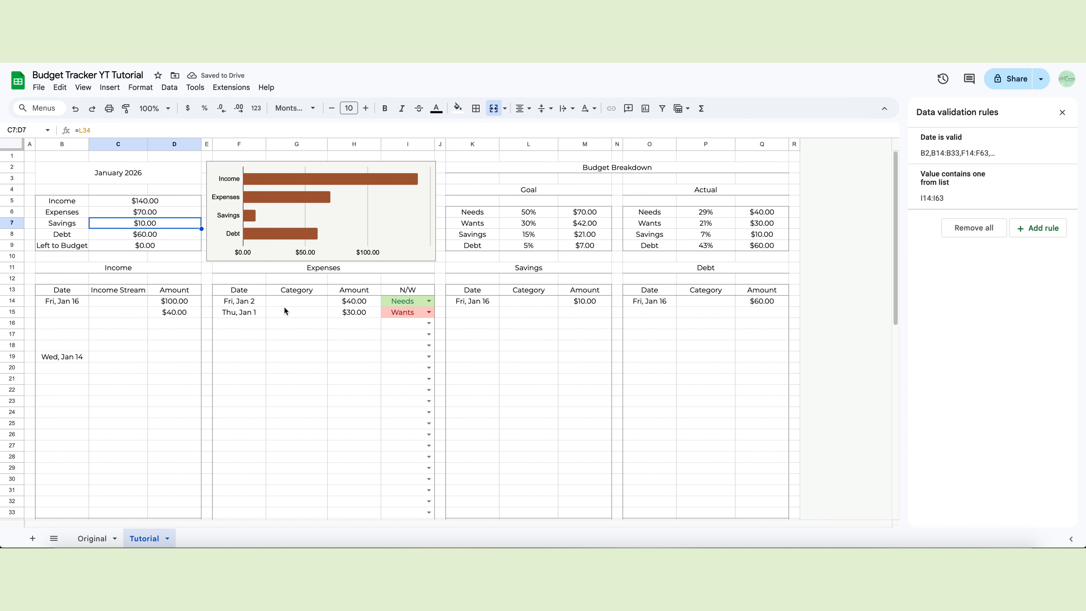
left_click(157, 238)
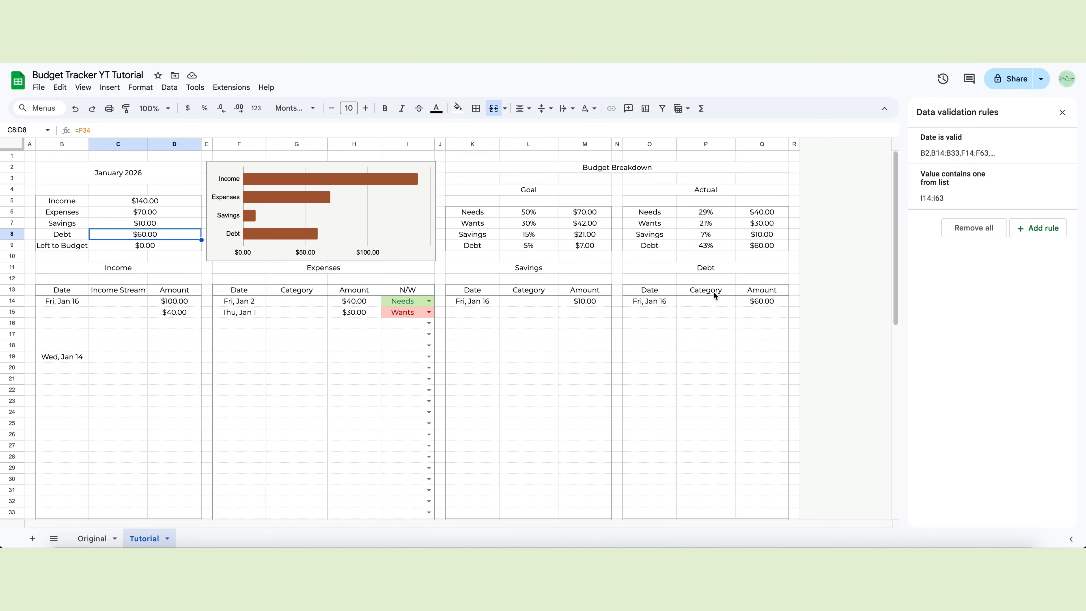
left_click(760, 302)
key("Delete")
type("100")
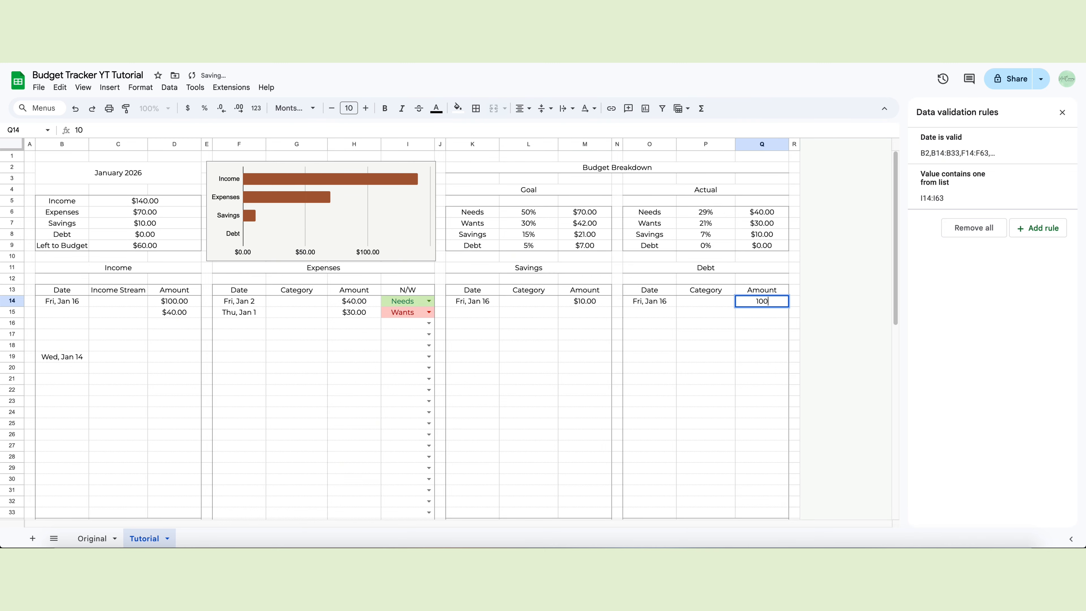
key("Return")
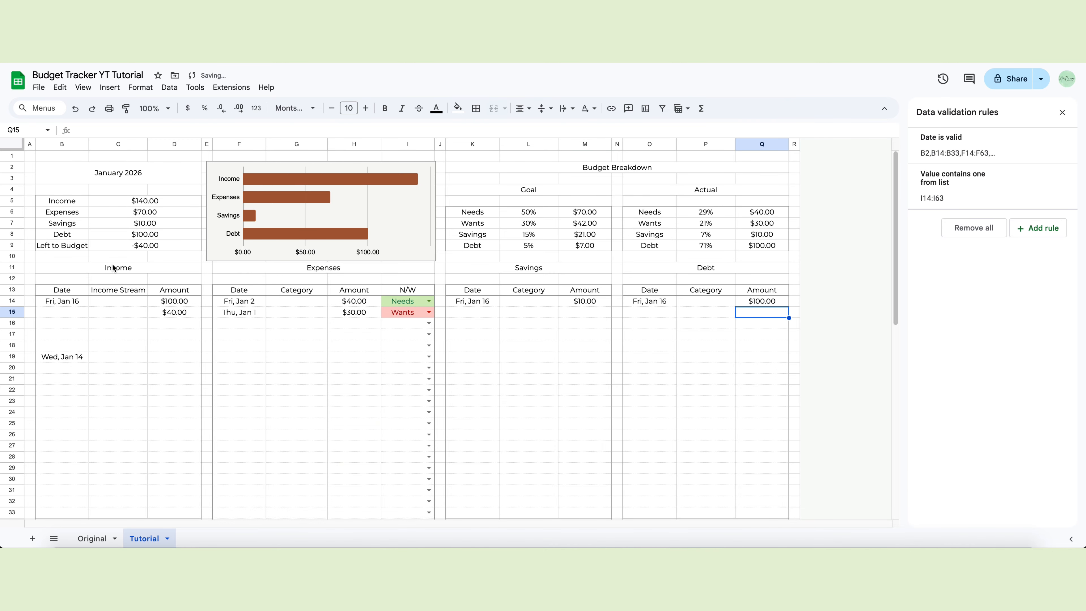
Create a conditional format rule on the Left to Budget cell C9:D9 for values less than 0.
left_click(125, 247)
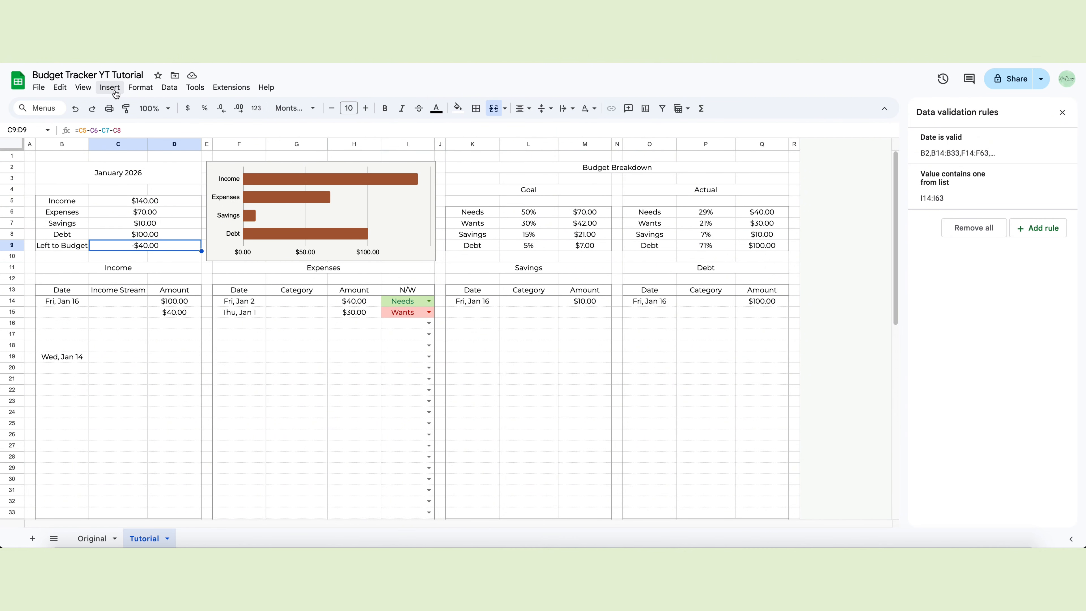
left_click(140, 87)
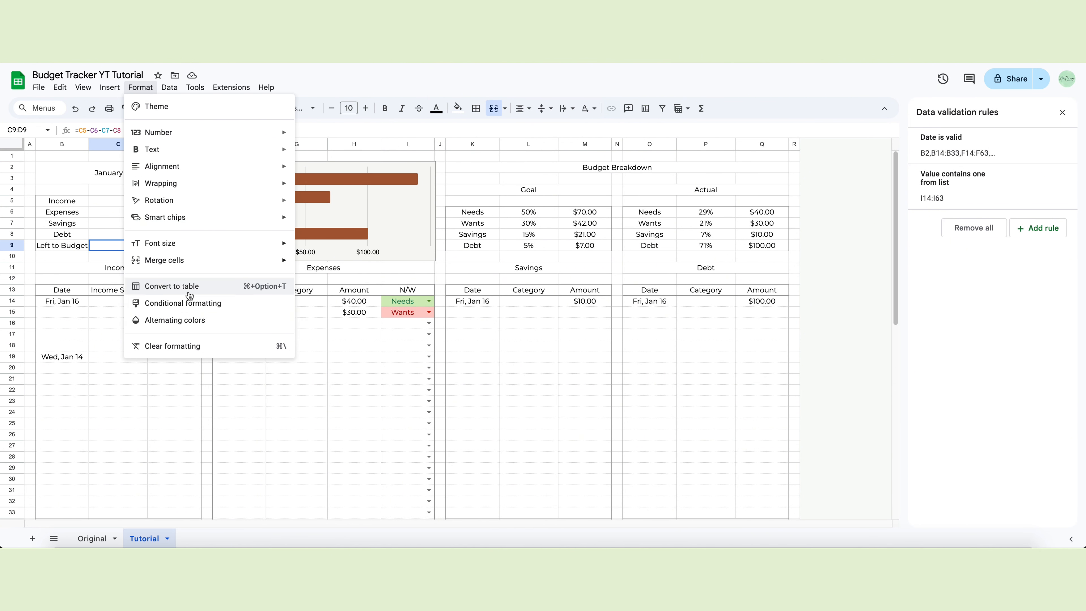
left_click(192, 304)
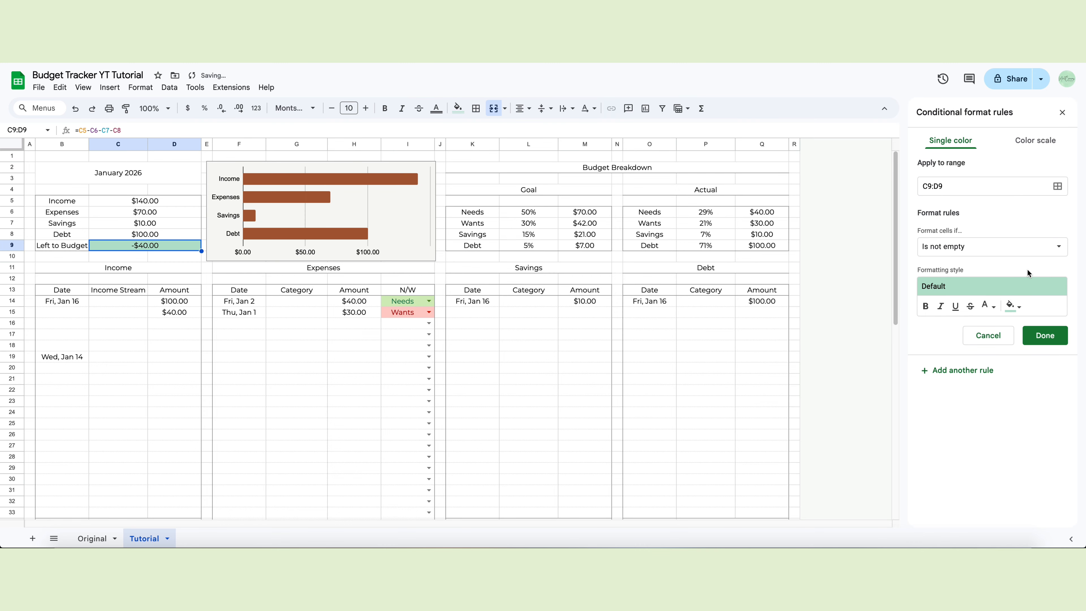
left_click(1010, 253)
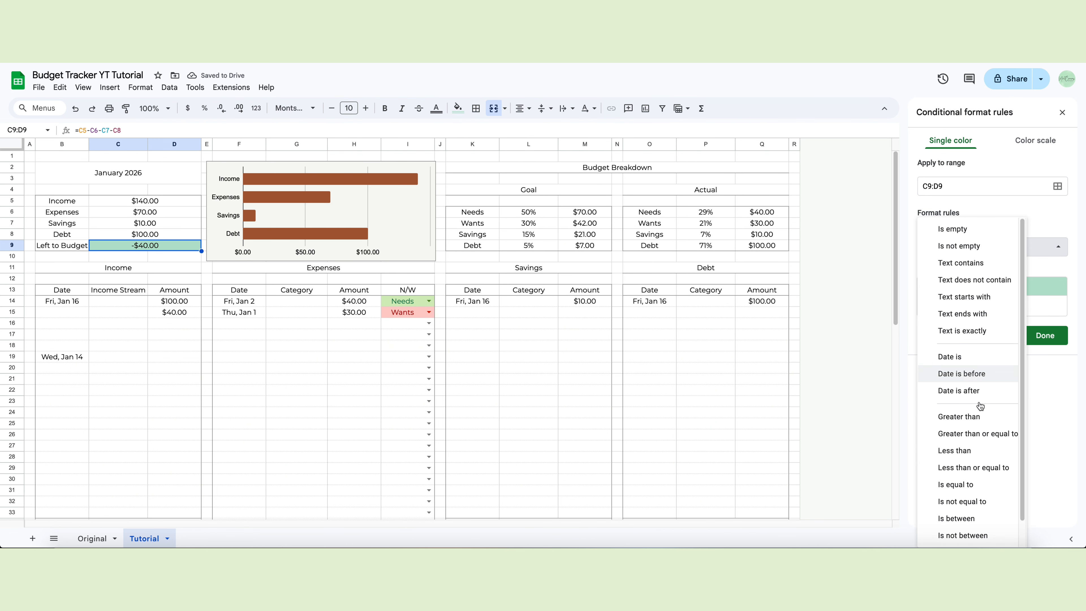
left_click(974, 450)
left_click(949, 273)
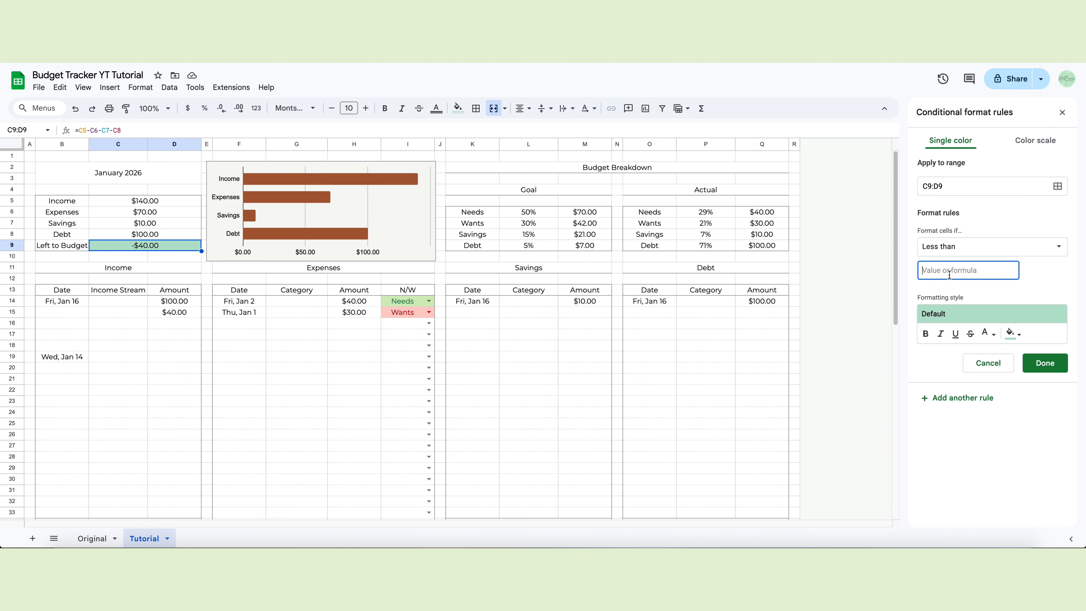
type("0")
Style the less-than-0 rule with no fill and dark red, bold, italic text.
left_click(1011, 335)
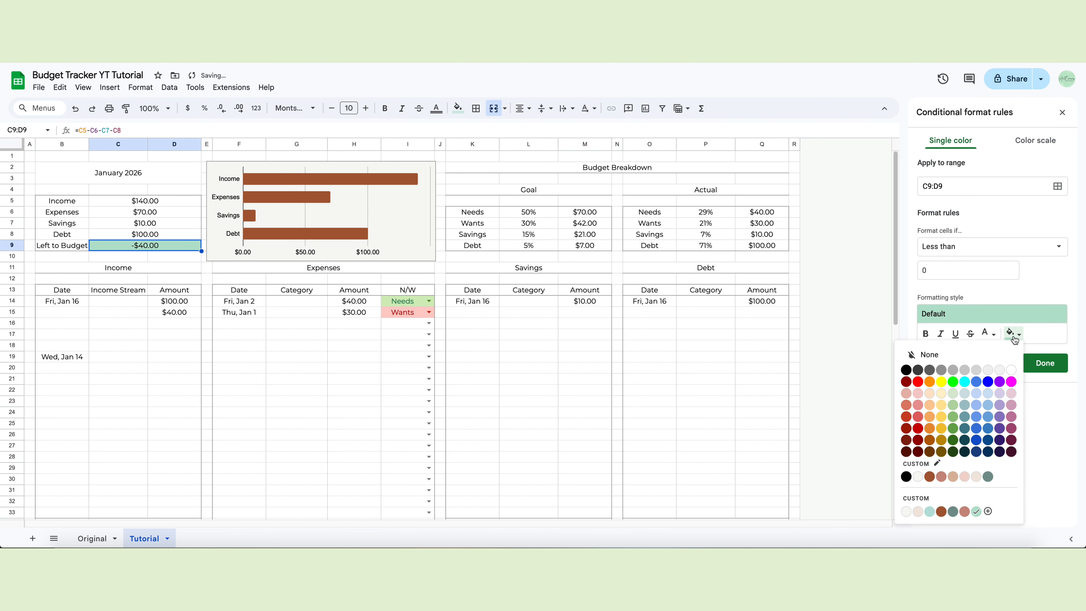
left_click(976, 360)
left_click(987, 333)
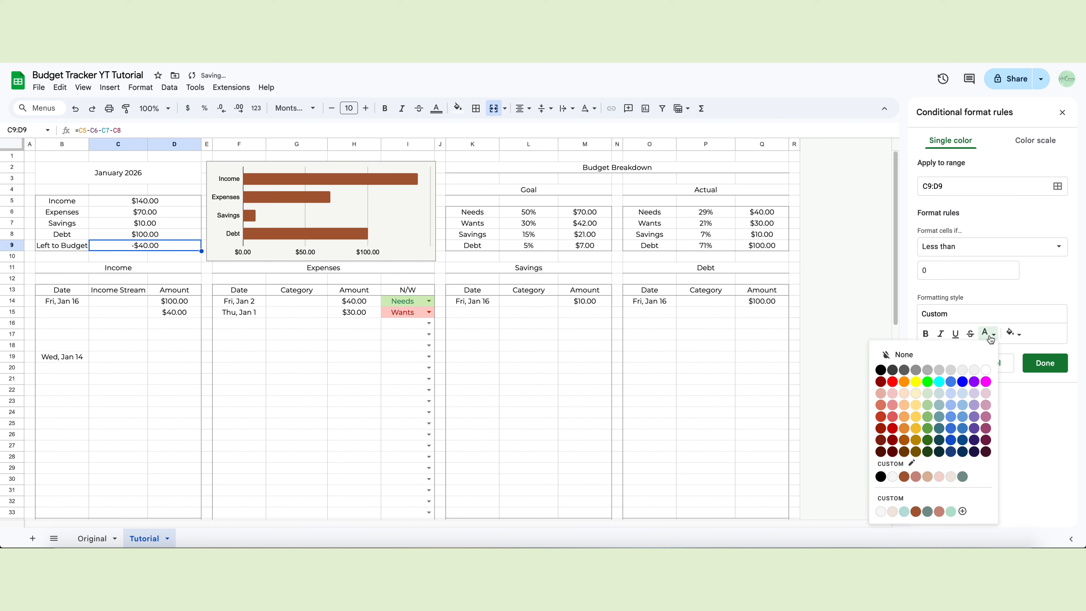
left_click(894, 443)
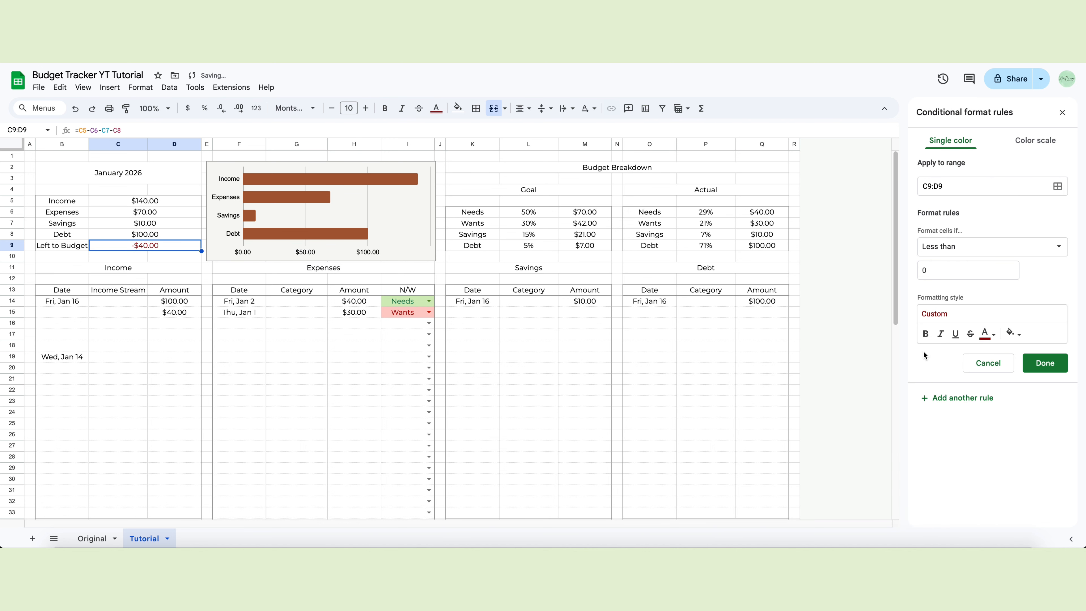
left_click(932, 336)
left_click(940, 333)
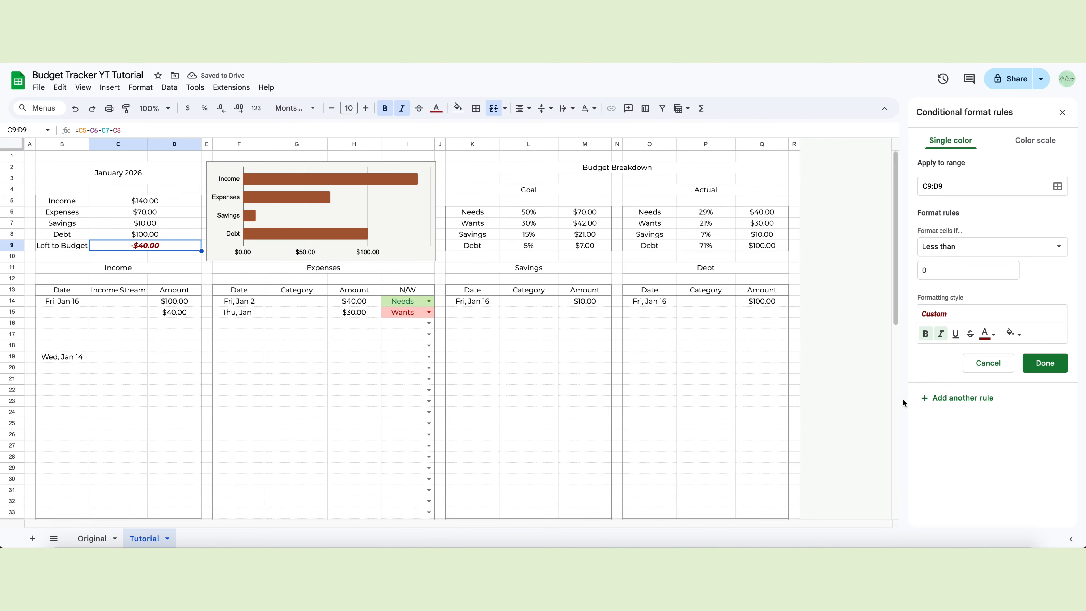
Add a second rule to C9:D9 for values greater than 0 with dark green, bold, italic text, and finish the rules.
left_click(992, 400)
left_click(998, 253)
left_click(990, 264)
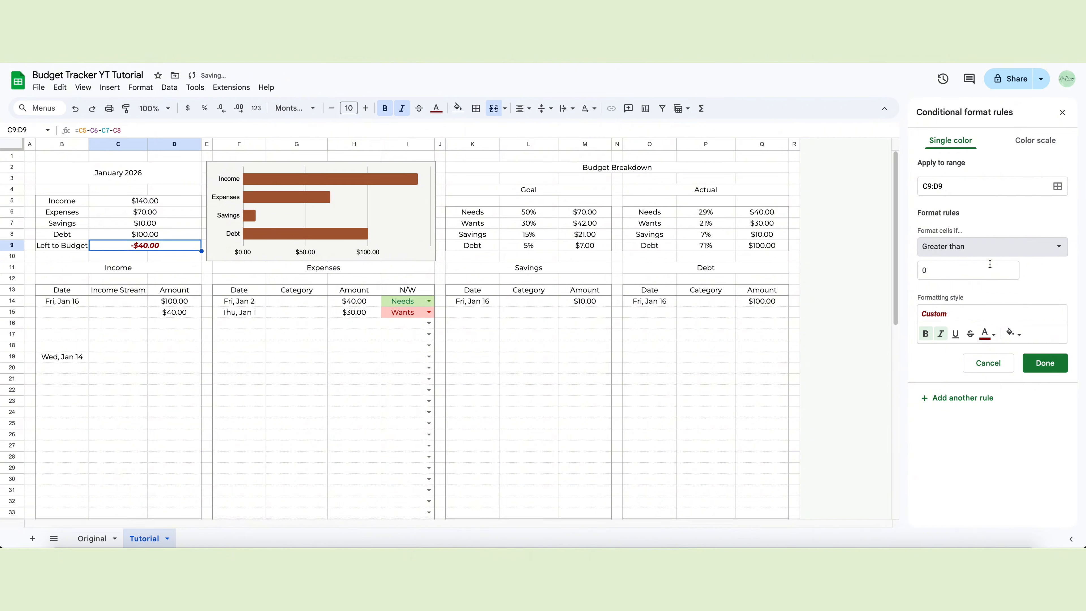
left_click(987, 333)
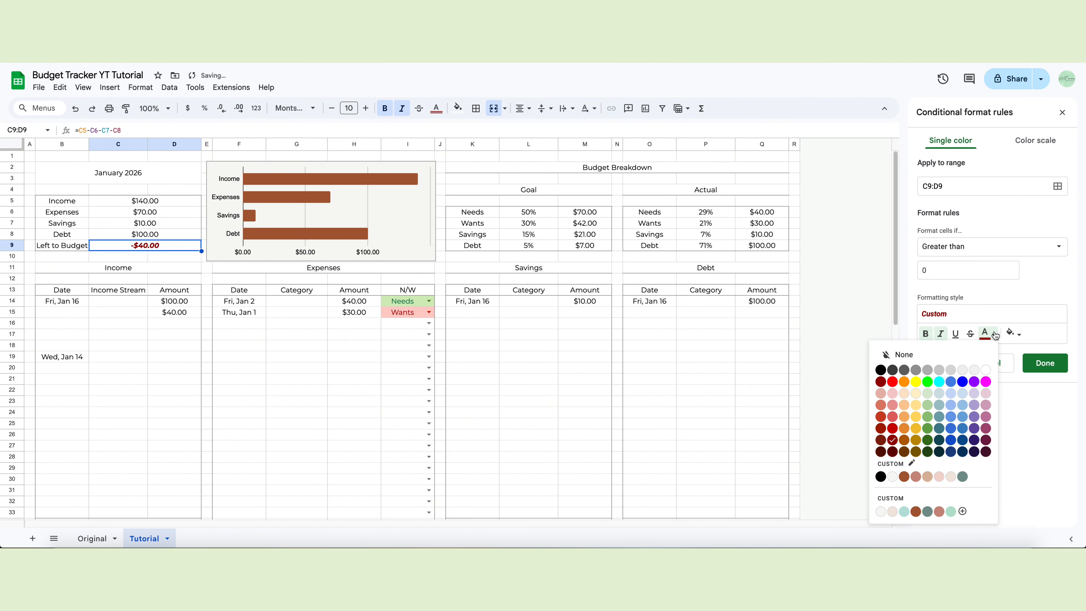
left_click(927, 442)
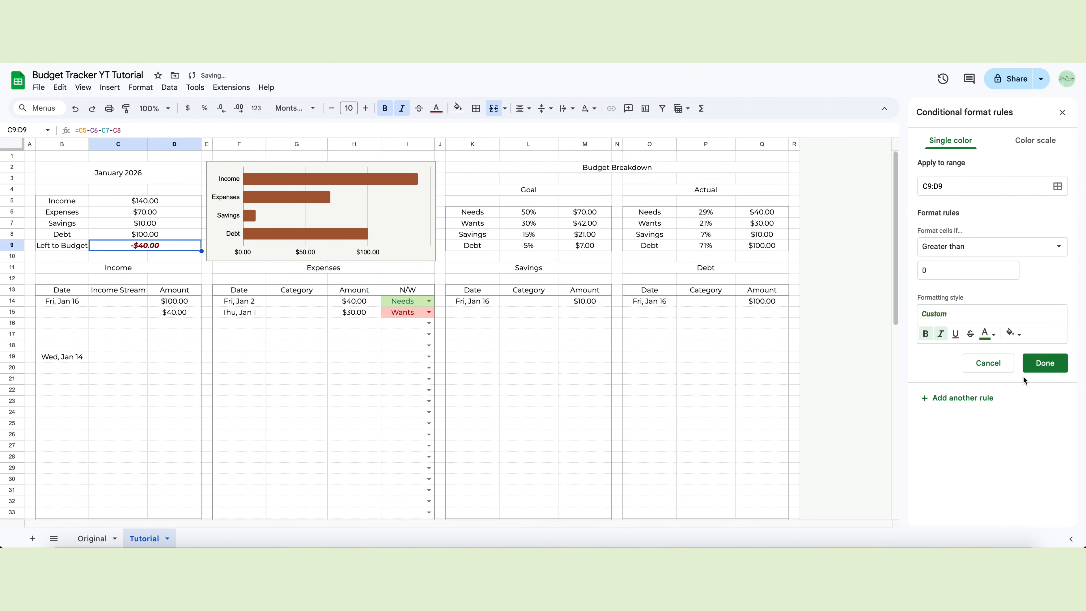
left_click(1043, 364)
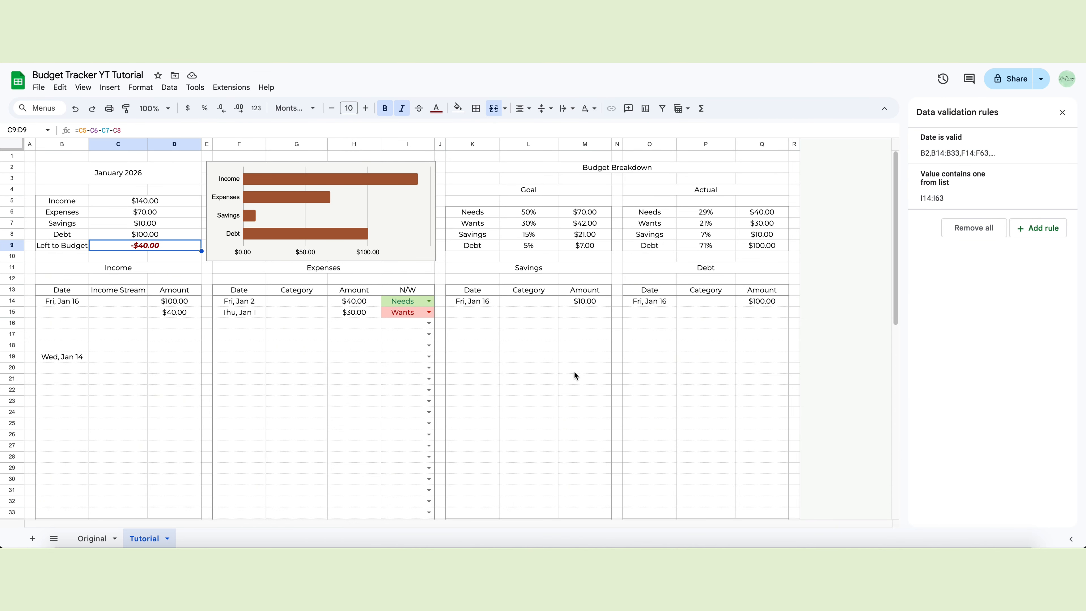
Replace the debt amount in Q14 with 45 to test the positive-value formatting.
left_click(755, 303)
key("Delete")
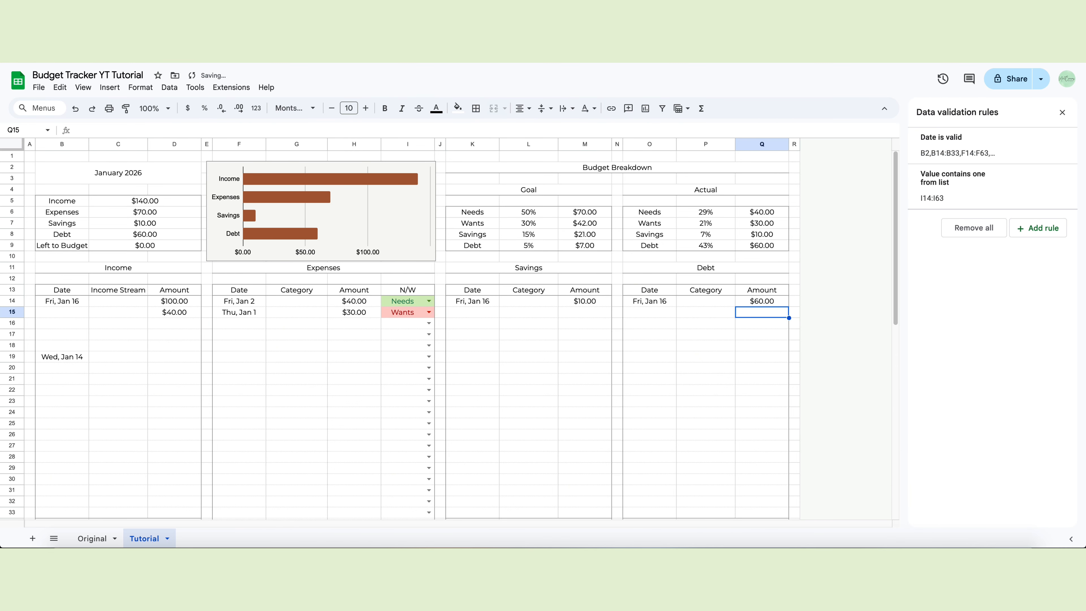
type("45")
key("Return")
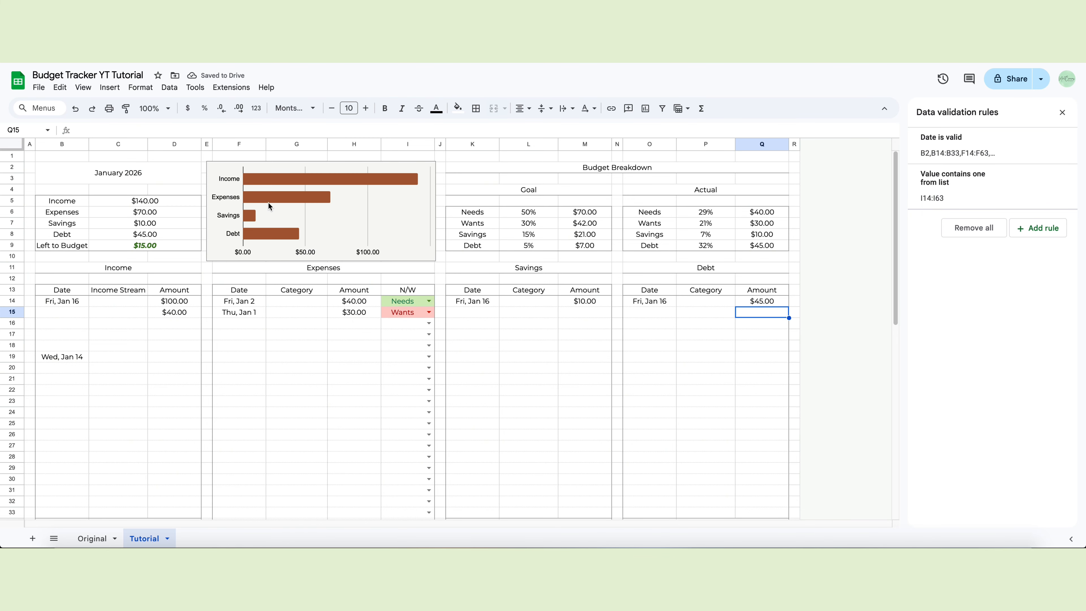
Nudge the bar chart slightly down above the Expenses table.
left_click(320, 163)
left_click_drag(319, 162, 320, 163)
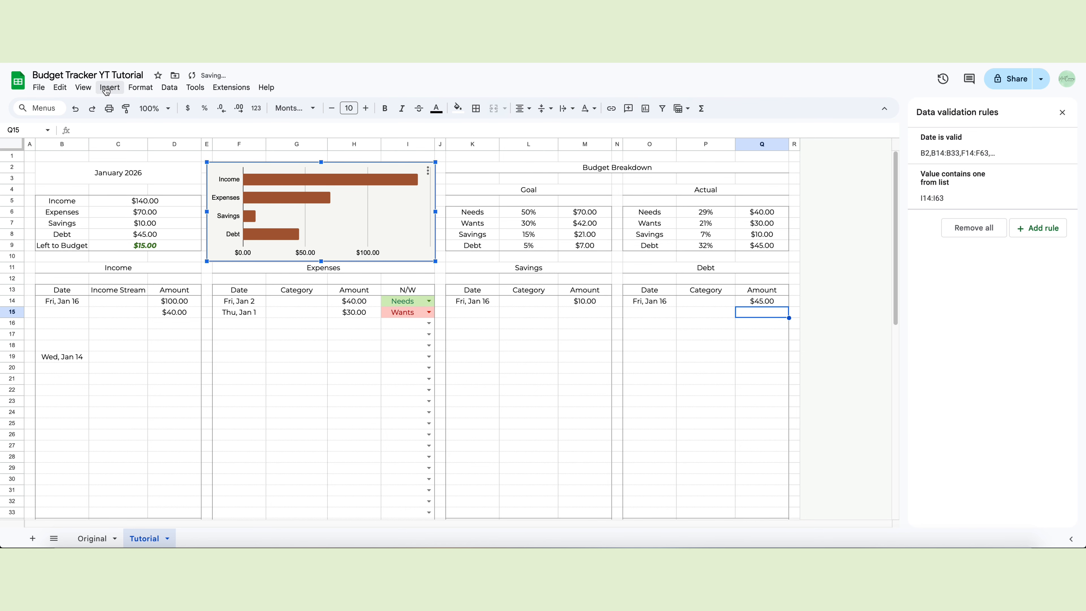
Hide the gridlines on the Tutorial sheet and check the whole tracker without them.
left_click(91, 87)
mouse_move(101, 108)
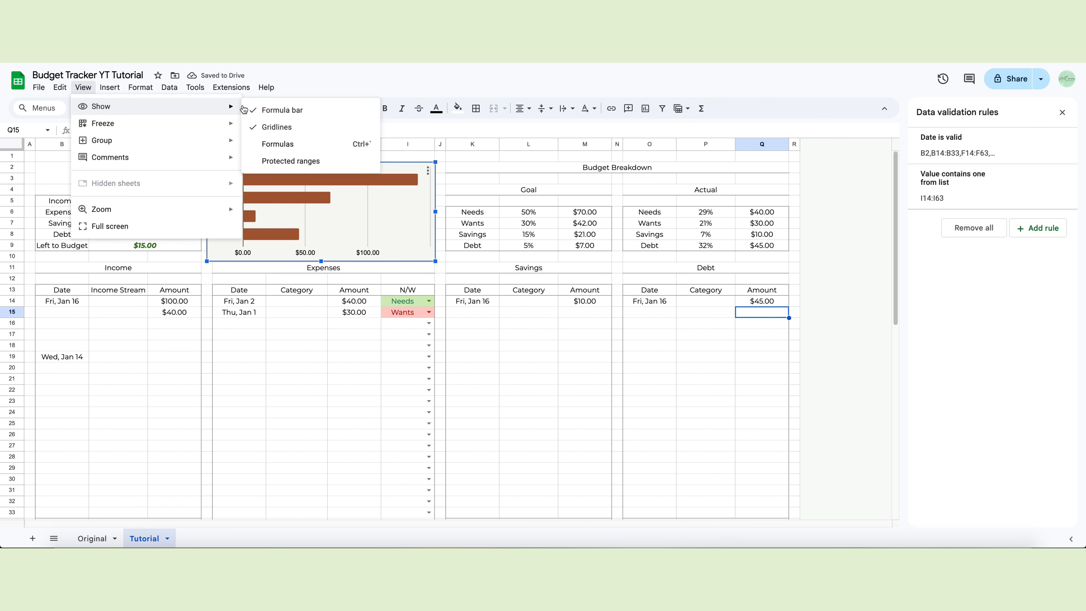
left_click(287, 127)
scroll(459, 346, "down", 15)
scroll(459, 346, "up", 15)
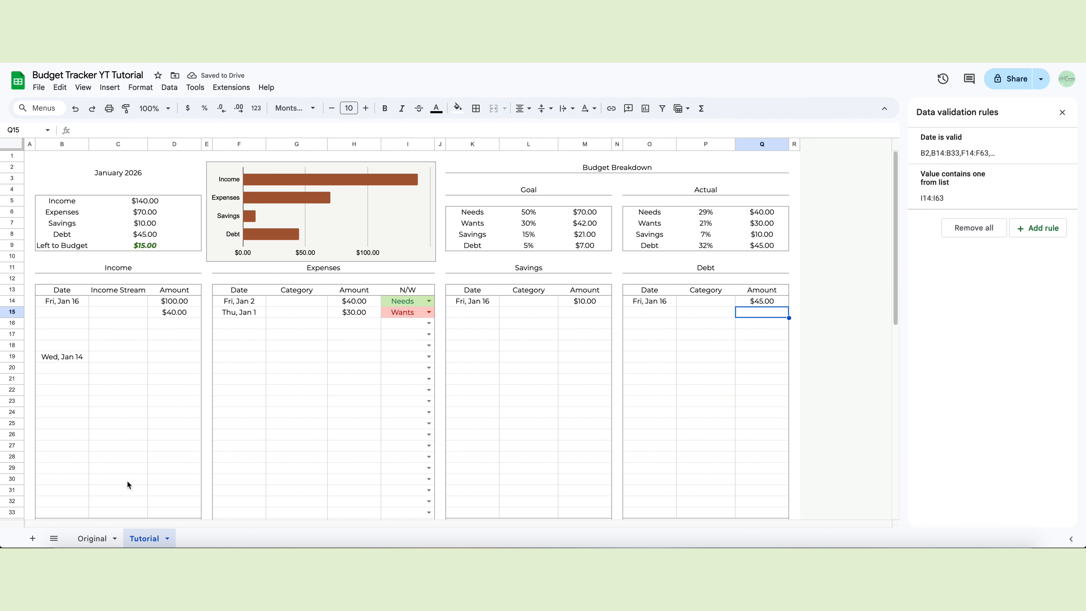
Examine the Original sheet's colored section headers, summary chart, Goals and Actual tables, and the monthly summary block.
left_click(92, 538)
left_click(107, 267)
left_click(427, 267)
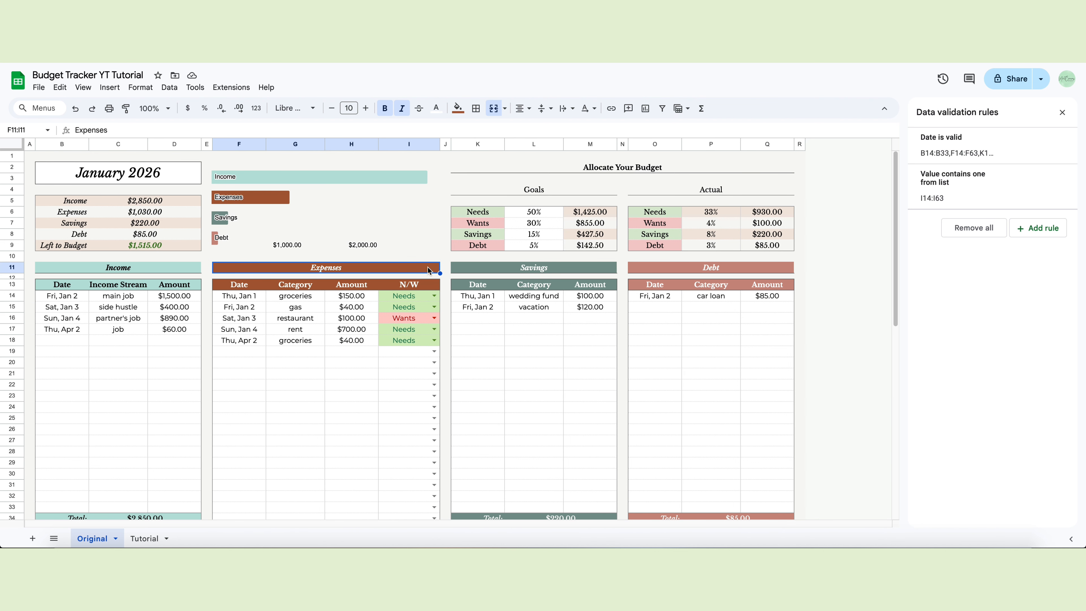
left_click(555, 268)
left_click(709, 267)
left_click(409, 226)
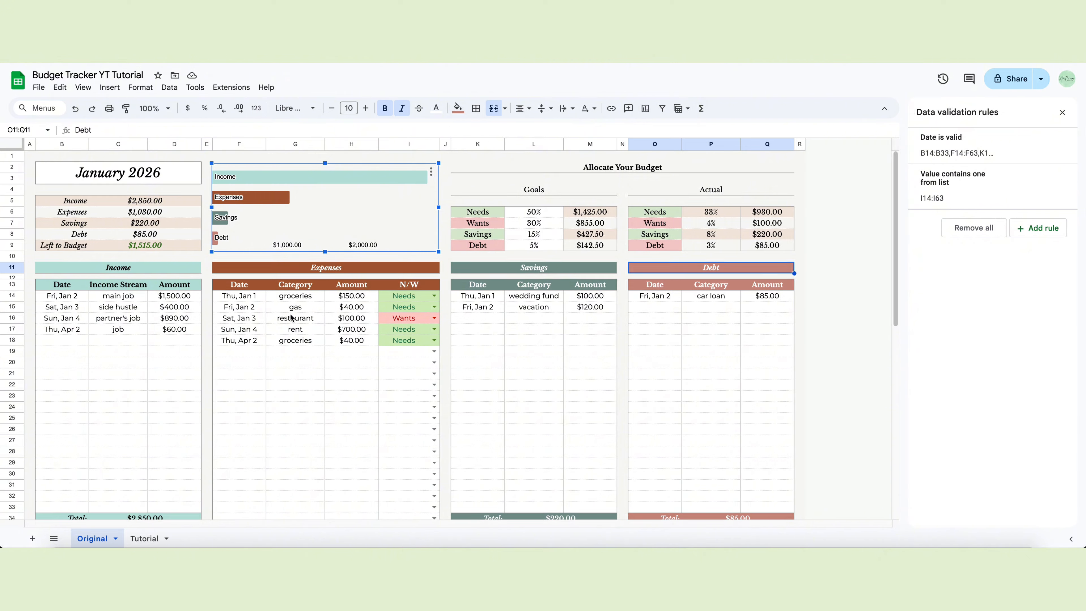
left_click_drag(580, 213, 581, 250)
left_click_drag(711, 212, 765, 246)
left_click_drag(139, 207, 142, 249)
key("ctrl+Home")
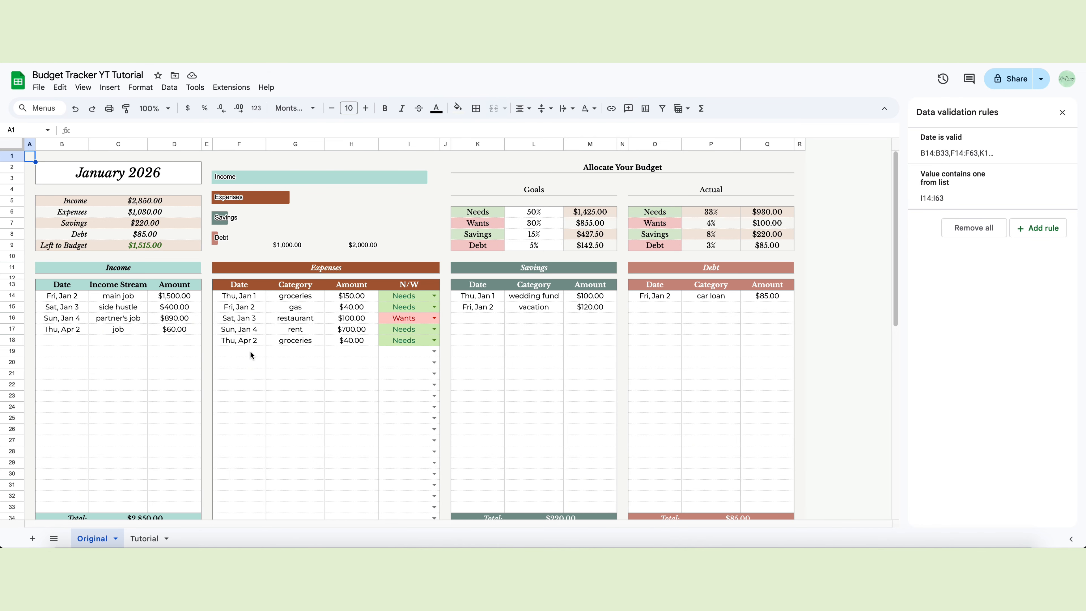
Review the category entries in the Original sheet's Expenses table and dismiss the data validation rules.
left_click_drag(291, 297, 291, 347)
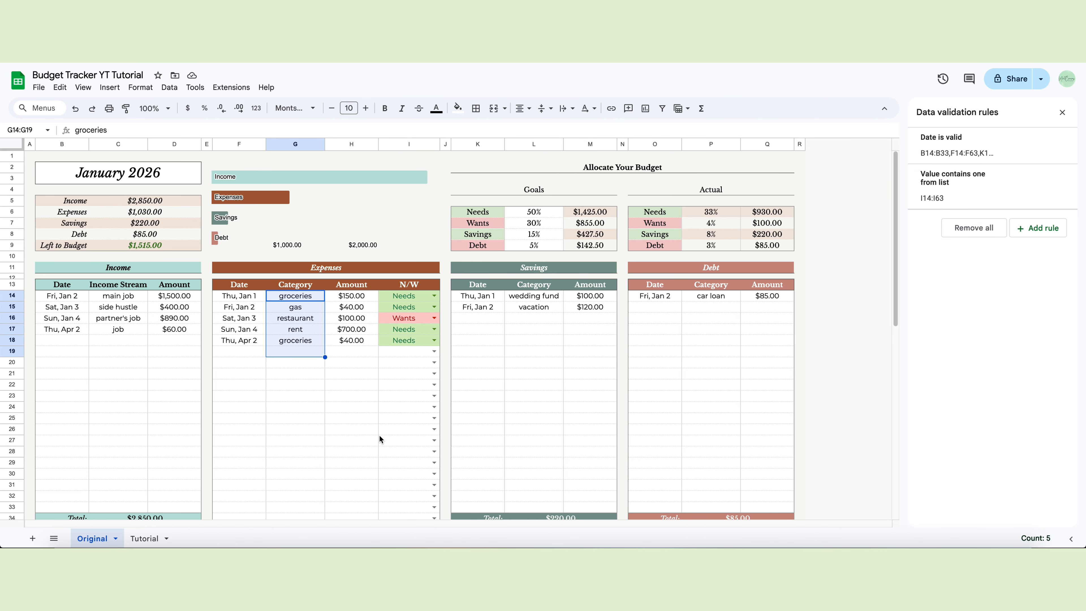
right_click(298, 328)
left_click(299, 328)
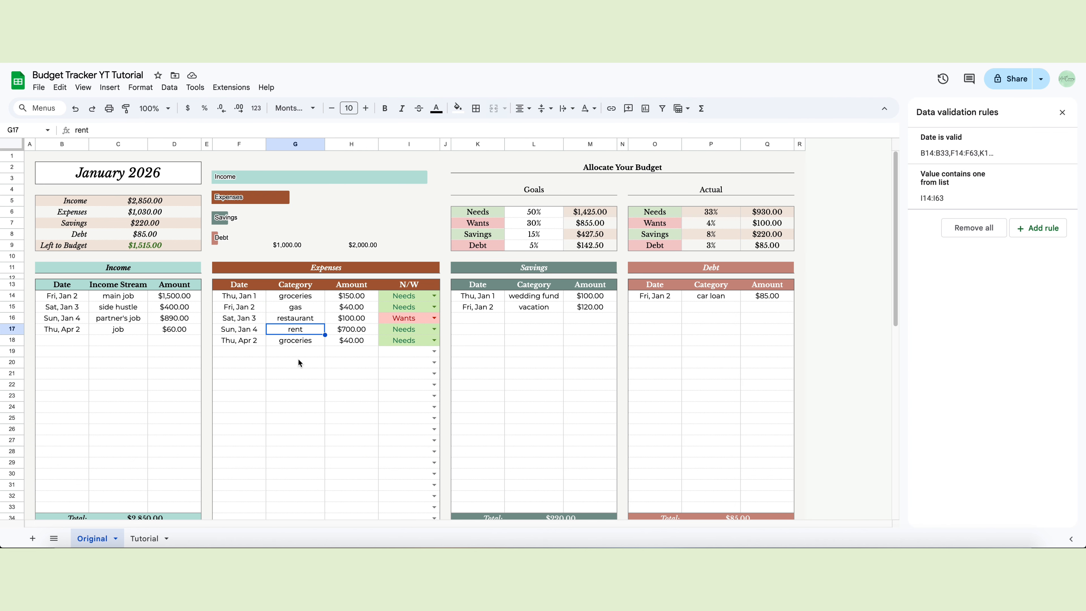
left_click(1062, 112)
scroll(420, 353, "down", 3)
scroll(420, 352, "up", 3)
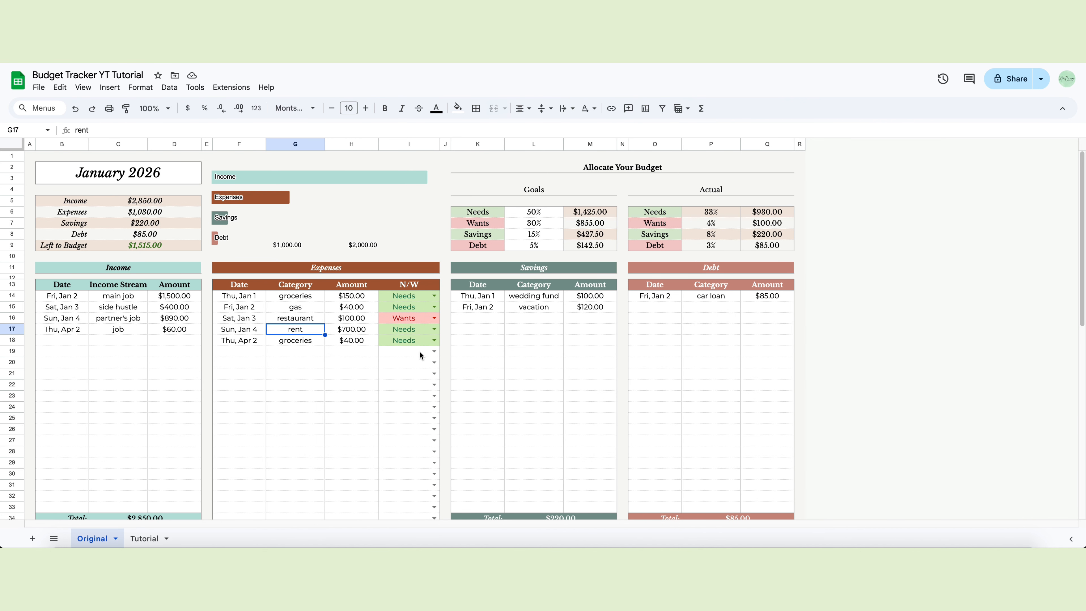
Duplicate the Original sheet and rename the copy as February.
left_click(116, 539)
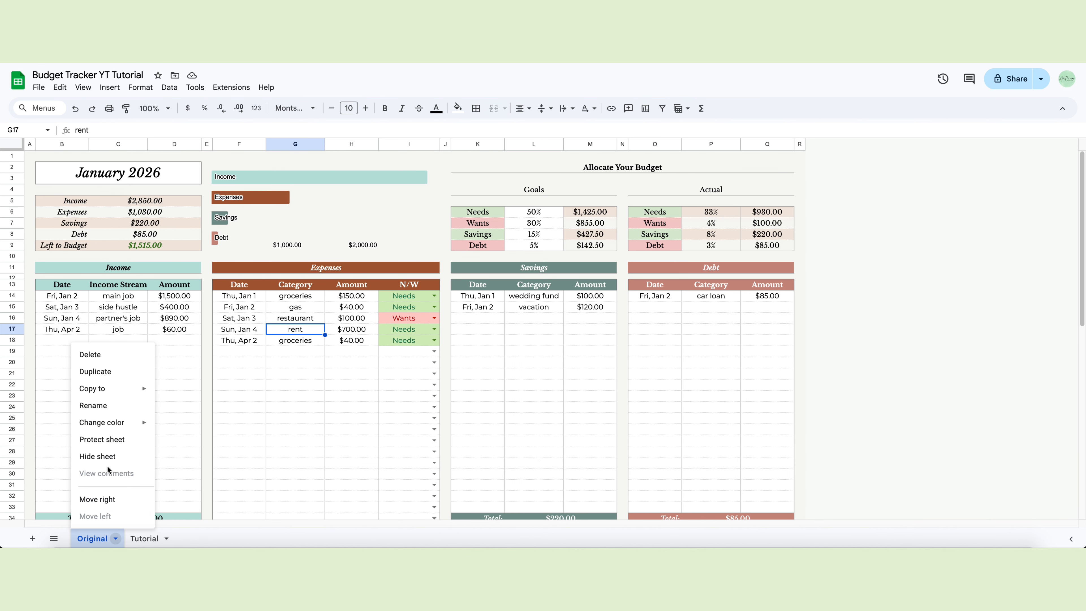
left_click(103, 372)
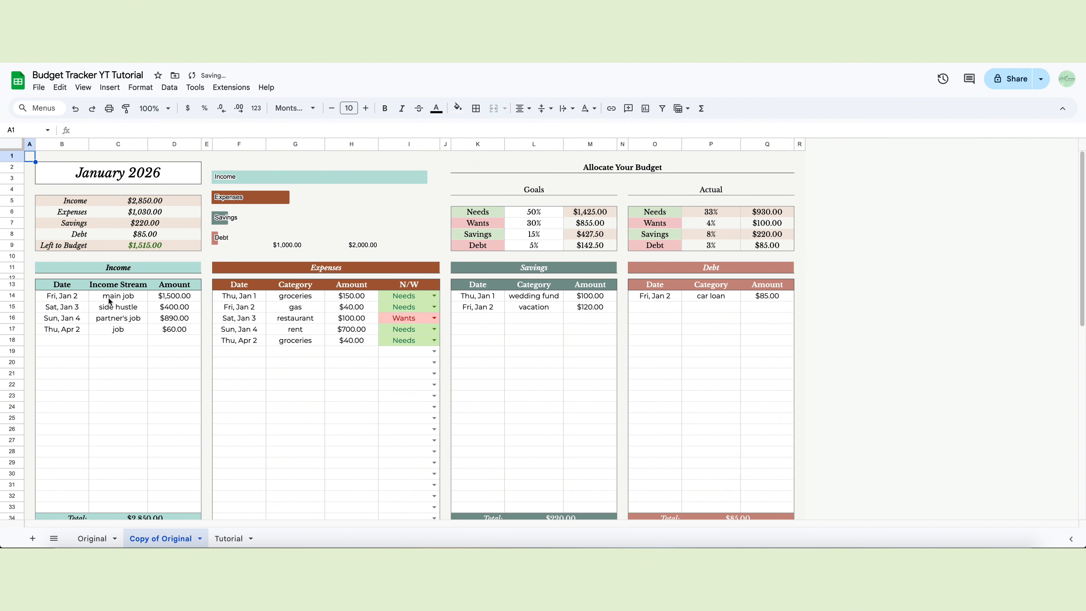
double_click(160, 537)
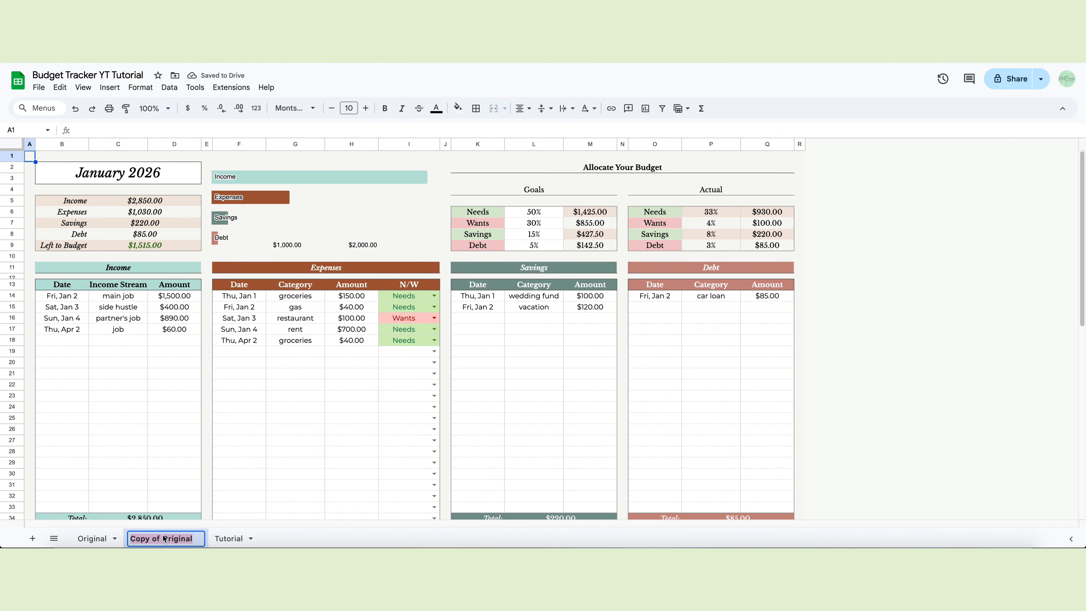
type("February")
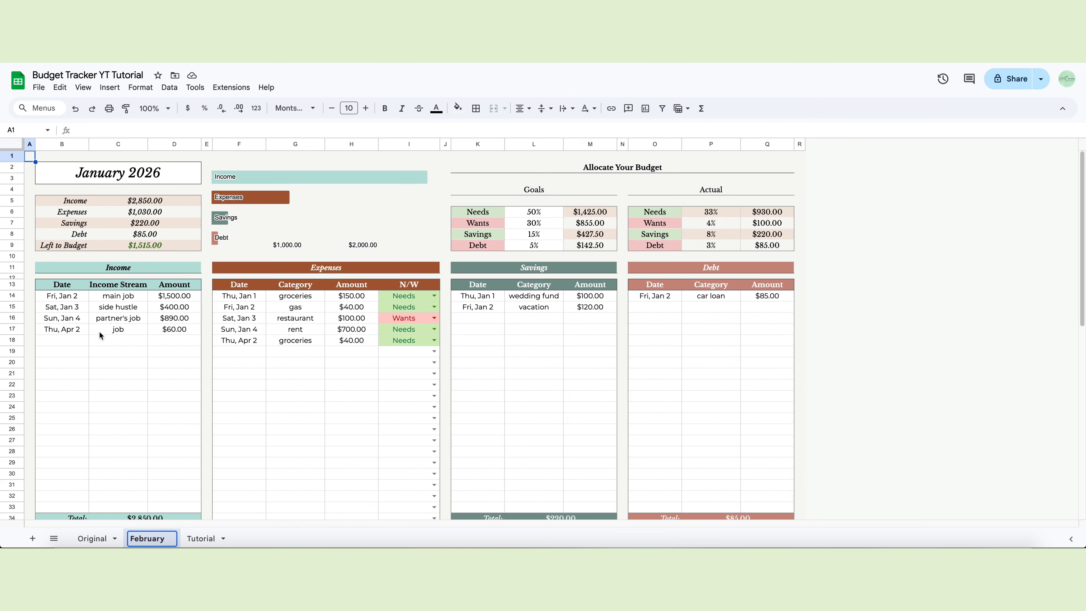
Set the month title date in B2:D3 of the February sheet to February 4, 2026.
double_click(132, 170)
left_click(167, 195)
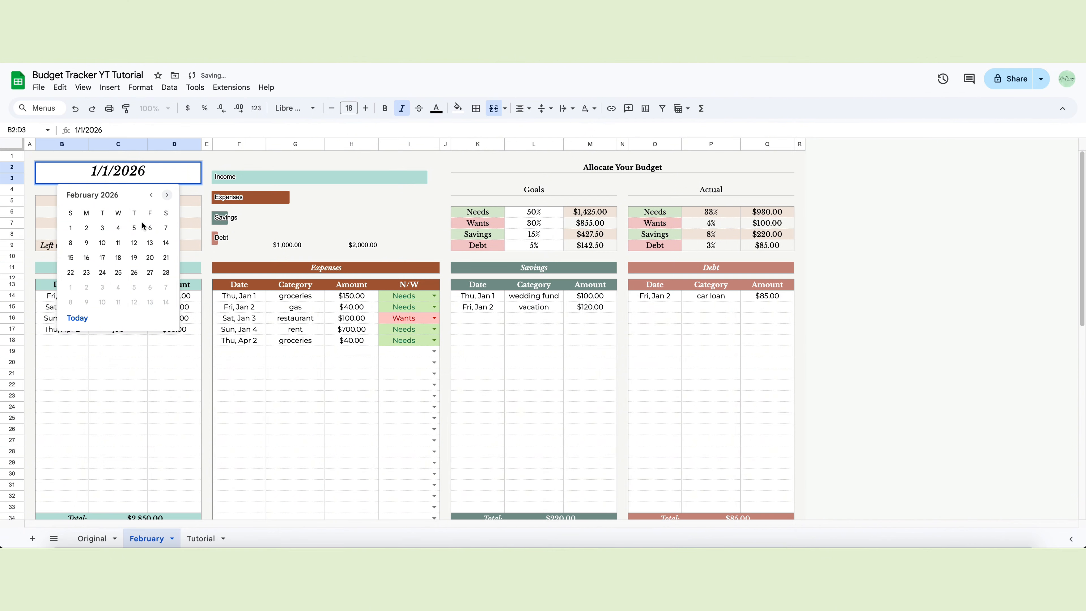
left_click(118, 227)
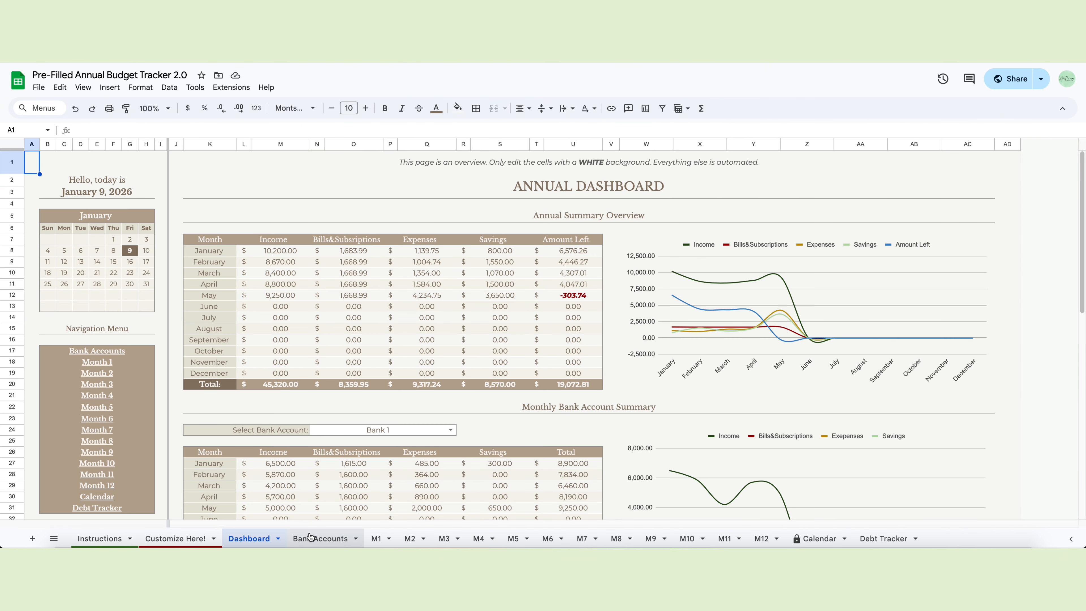
Look through the Bank Accounts, M1 and Calendar sheets of the Pre-Filled Annual Budget Tracker 2.0 spreadsheet.
left_click(310, 538)
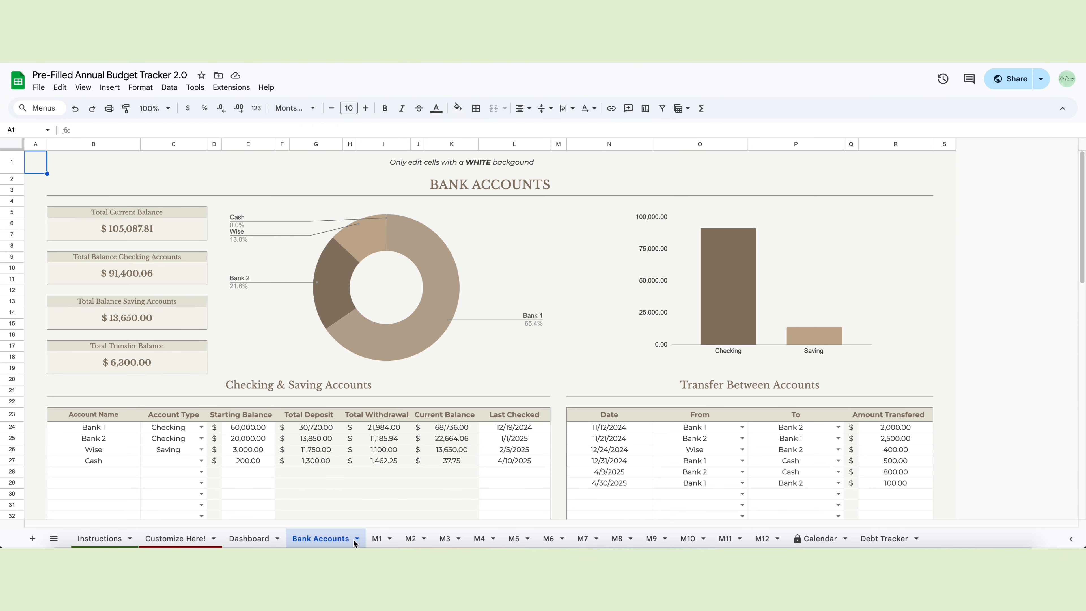
left_click(370, 542)
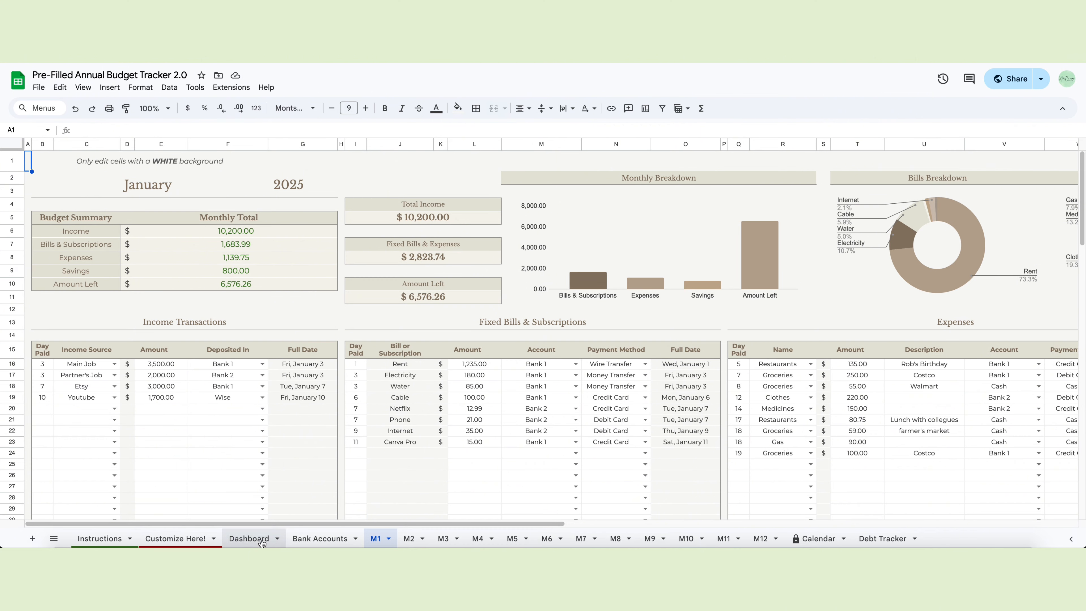
left_click(821, 544)
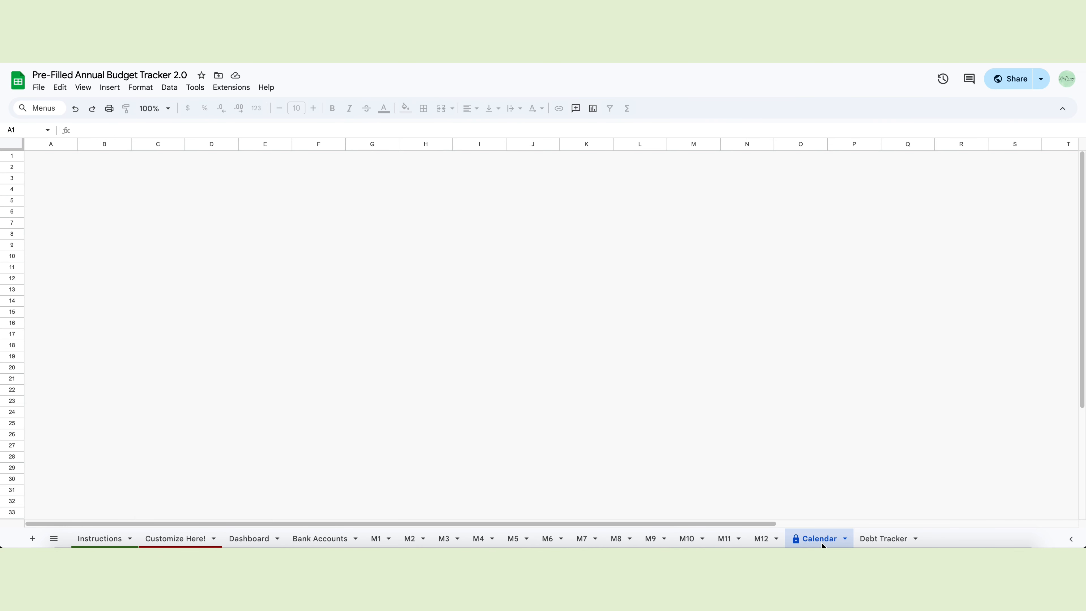